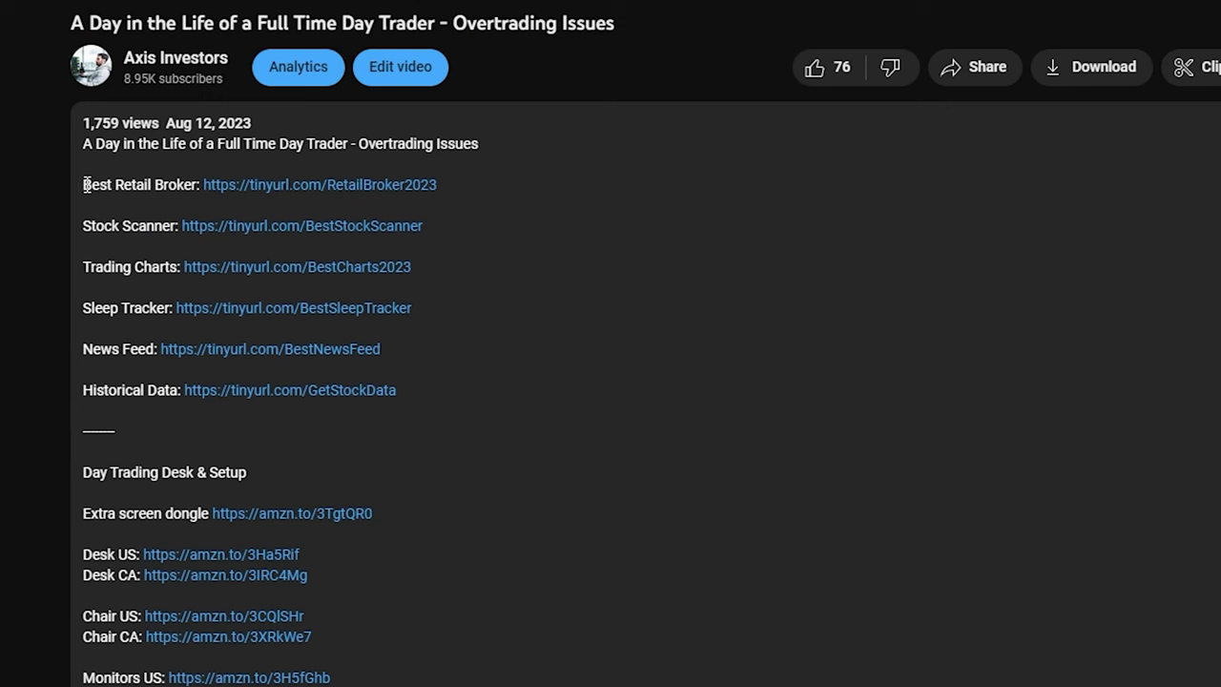
{"action": "left_click_drag", "start_coordinate": [83, 184], "coordinate": [441, 186]}
{"action": "left_click_drag", "start_coordinate": [83, 227], "coordinate": [439, 245]}
{"action": "left_click_drag", "start_coordinate": [84, 268], "coordinate": [420, 275]}
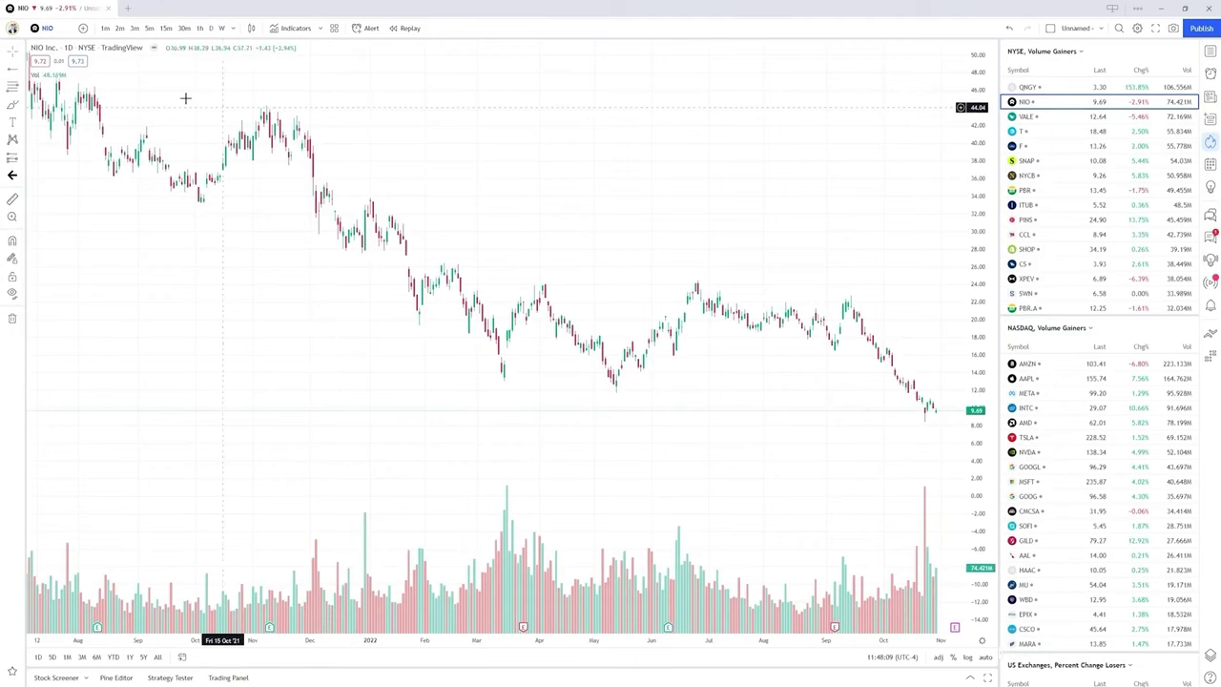
- Switch the application's color theme to Dark and close the settings
{"action": "left_click", "coordinate": [11, 29]}
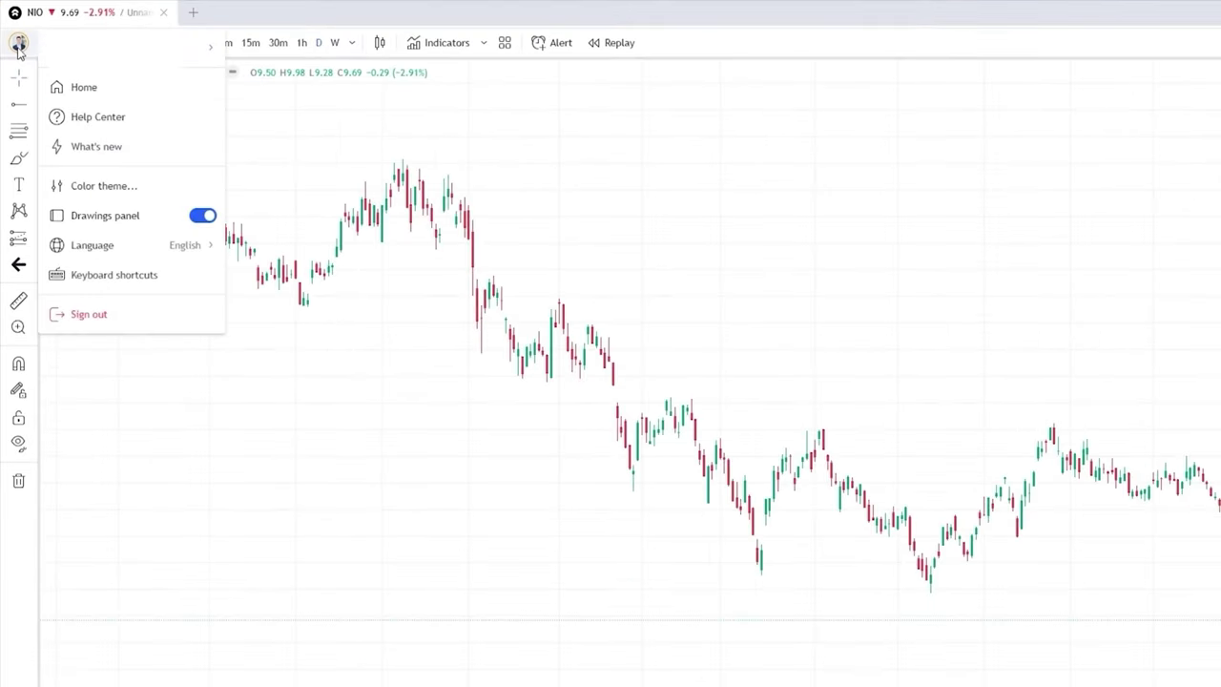
{"action": "left_click", "coordinate": [124, 187]}
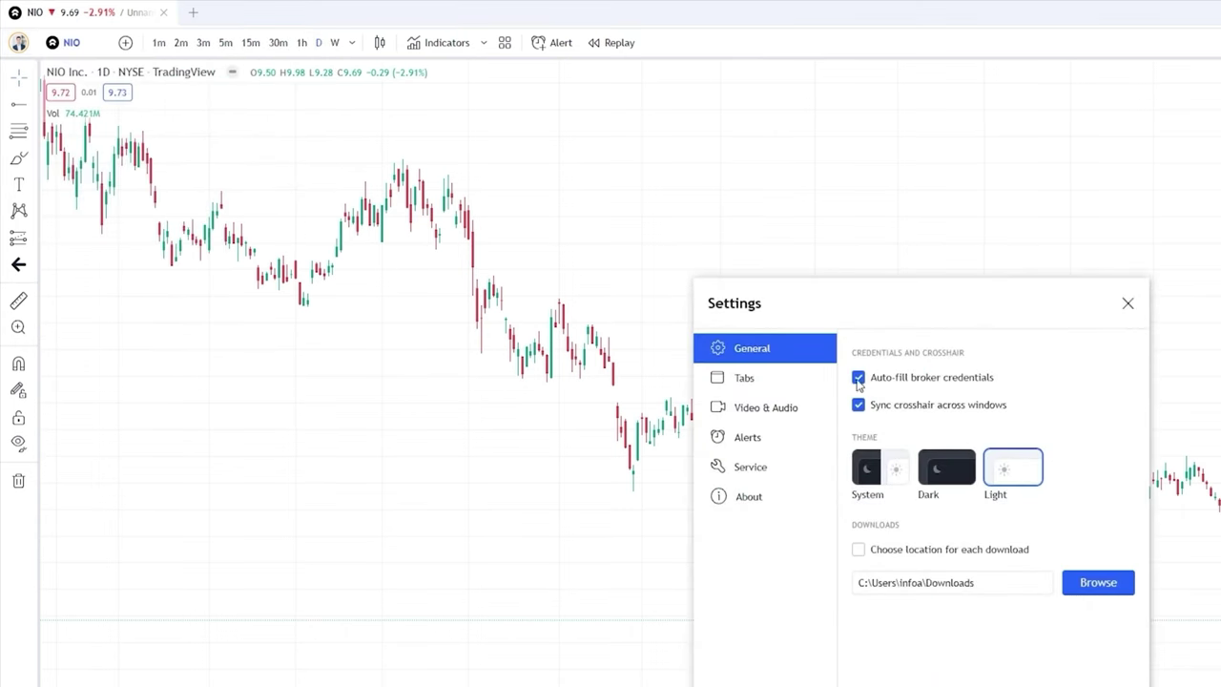
{"action": "left_click", "coordinate": [947, 487]}
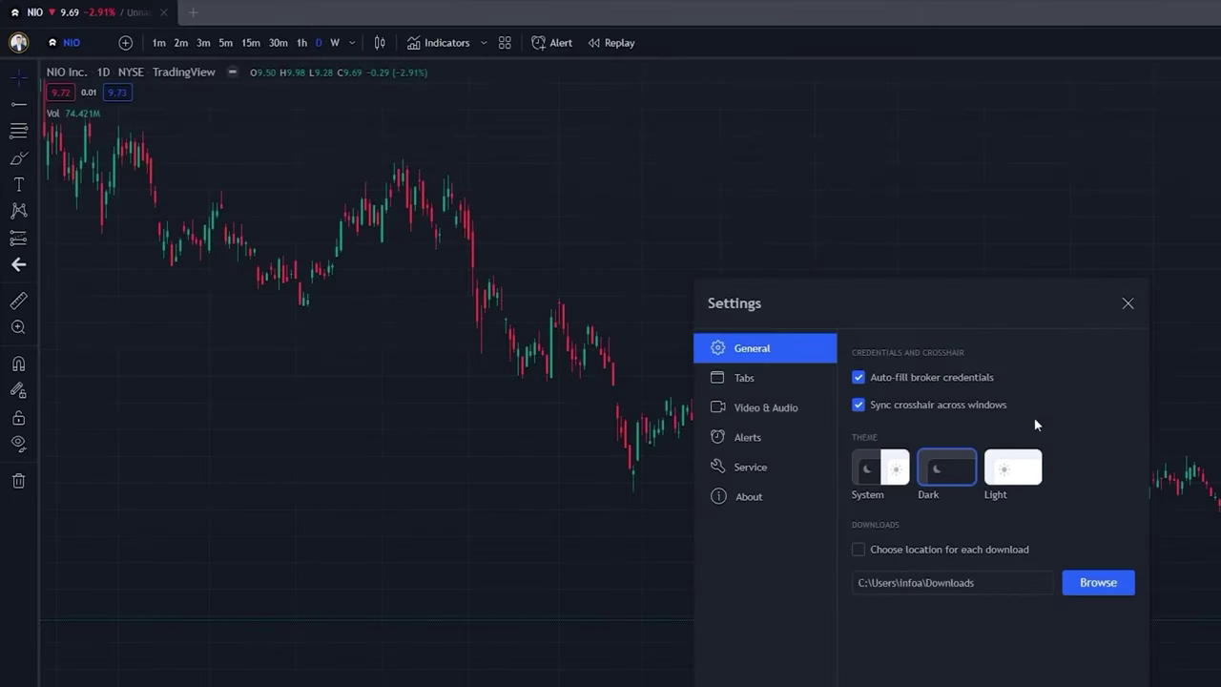
{"action": "left_click", "coordinate": [1127, 305]}
- Hide the Drawings panel beside the chart
{"action": "left_click", "coordinate": [19, 42]}
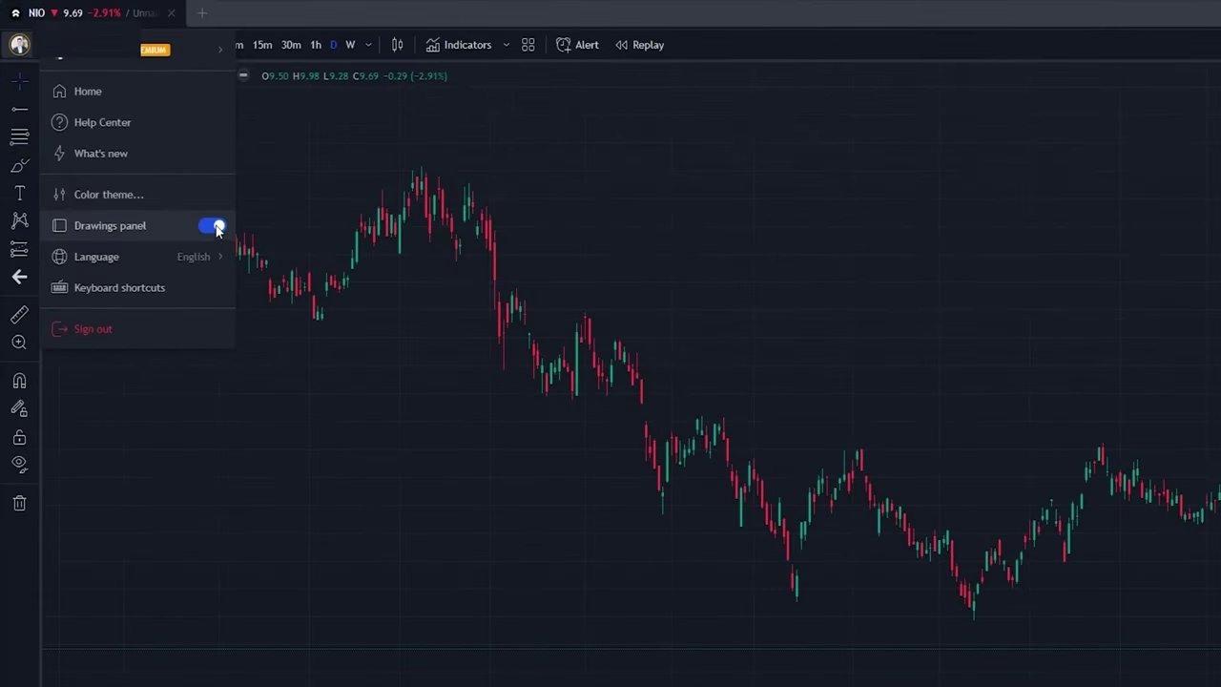
{"action": "left_click", "coordinate": [215, 227]}
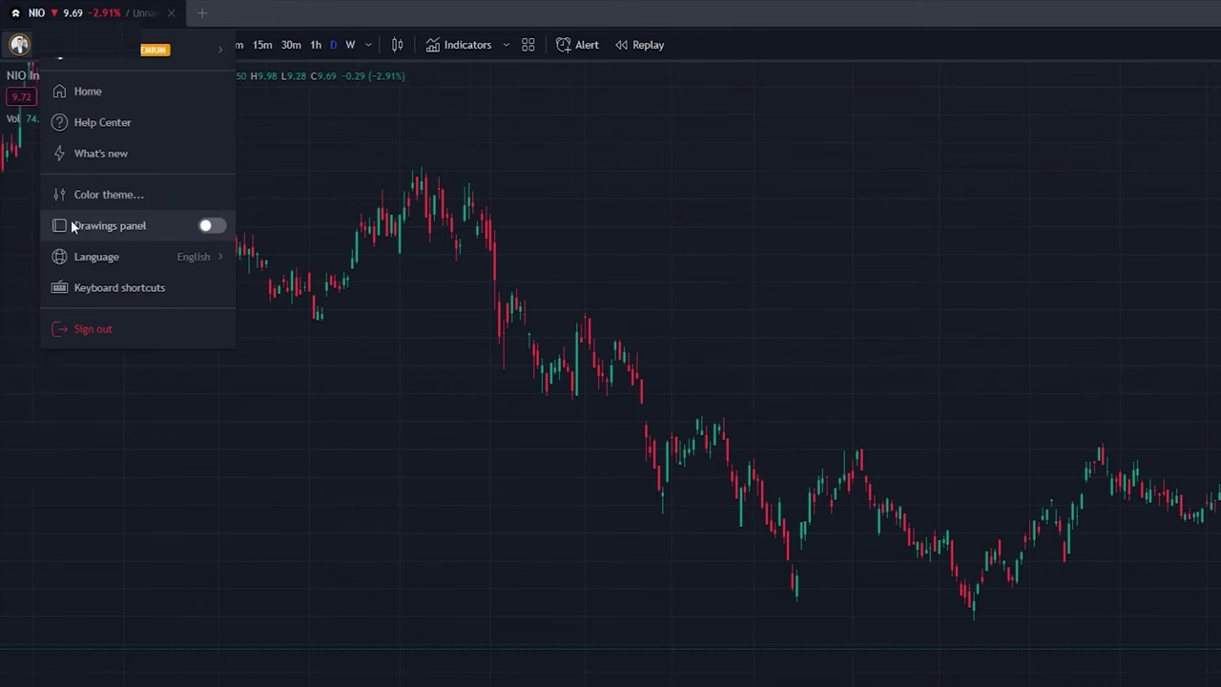
{"action": "left_click", "coordinate": [28, 200]}
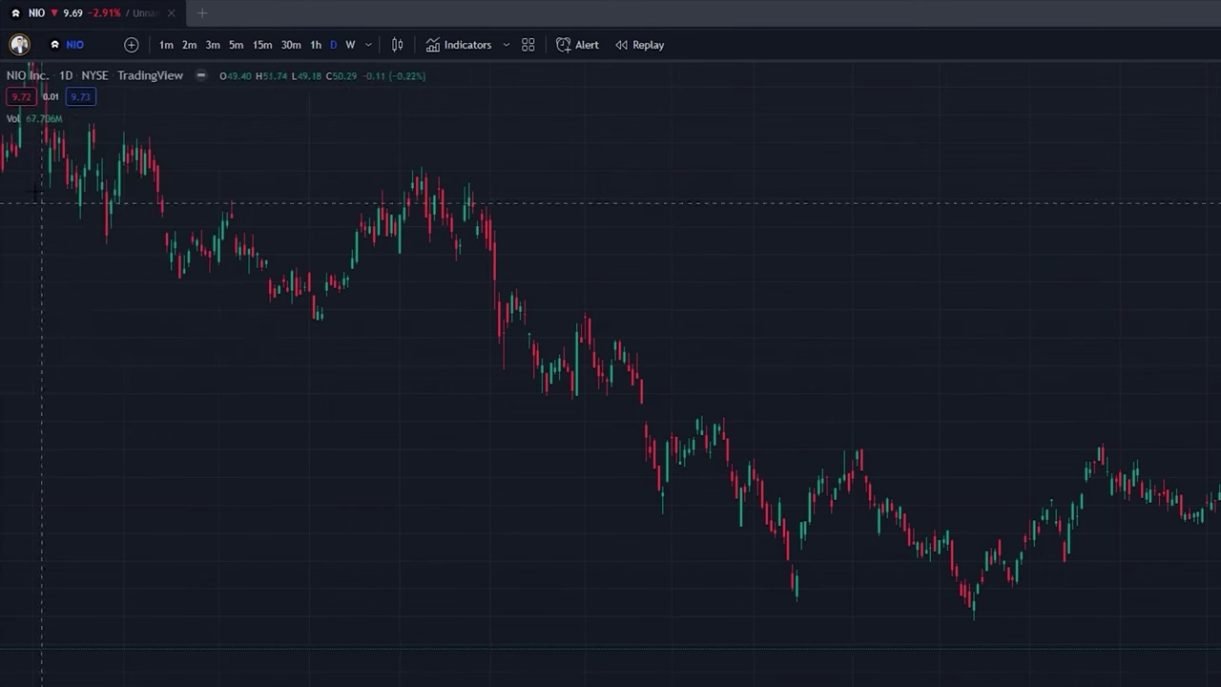
{"action": "scroll", "coordinate": [28, 665], "scroll_direction": "down", "scroll_amount": 2}
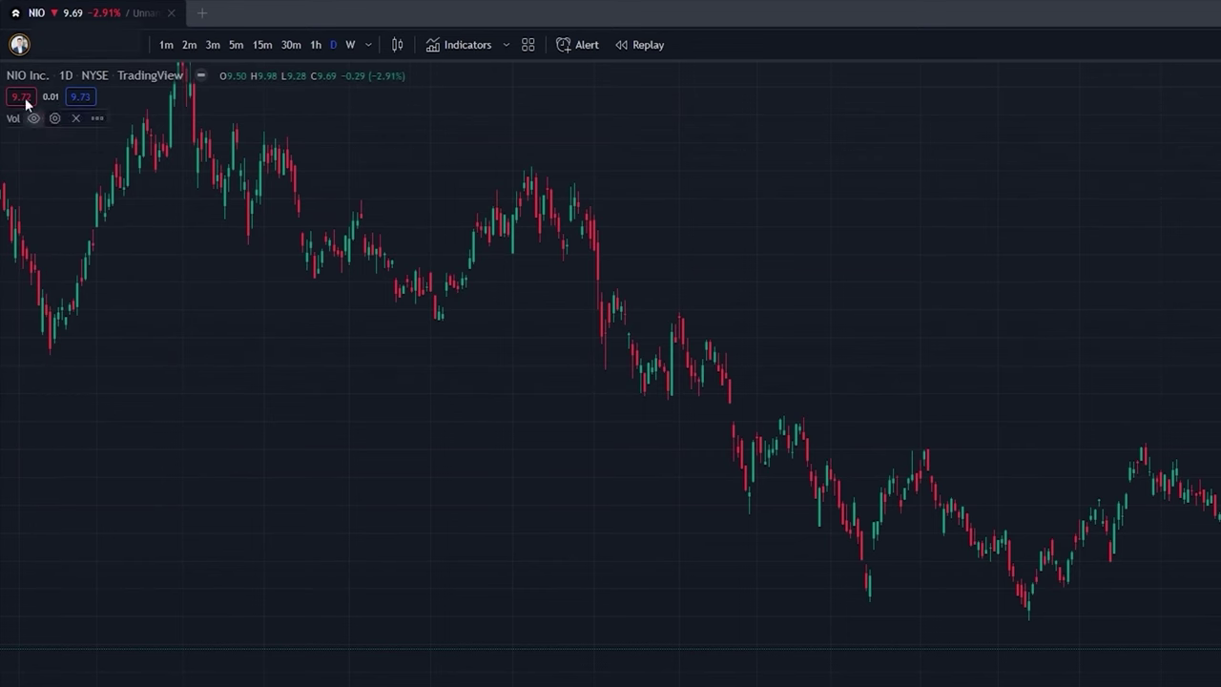
- Turn the Drawings panel back on and return to the chart
{"action": "left_click", "coordinate": [19, 45]}
{"action": "left_click", "coordinate": [206, 226]}
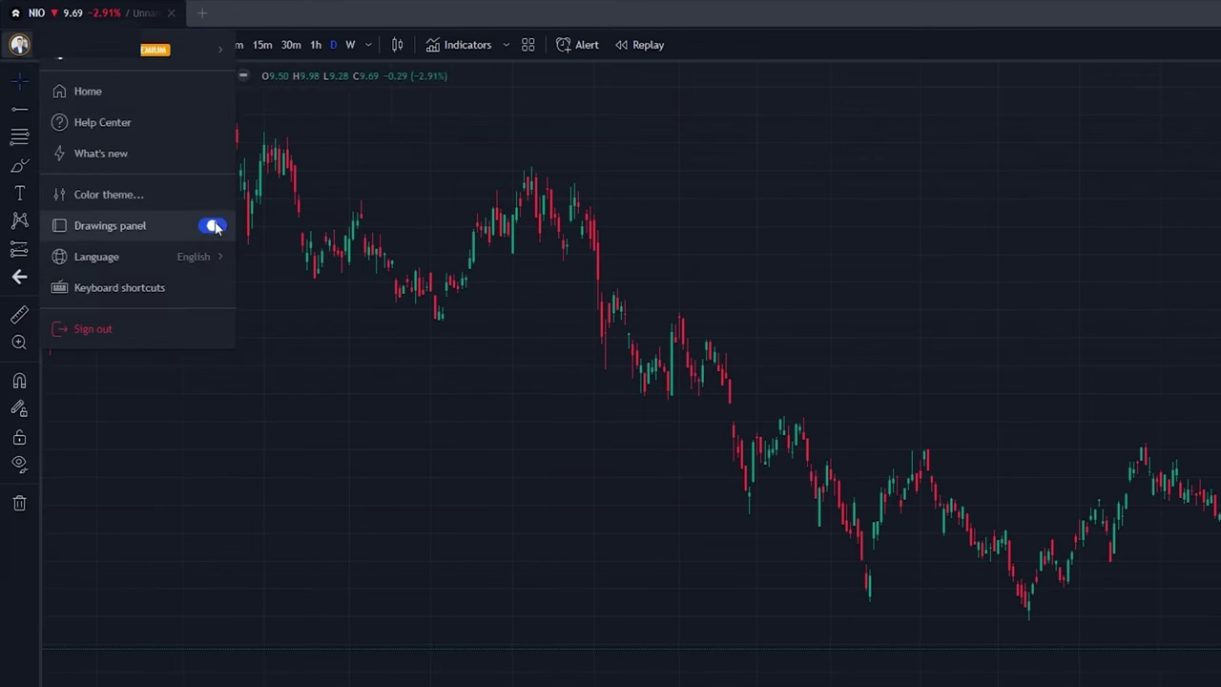
{"action": "left_click", "coordinate": [55, 382]}
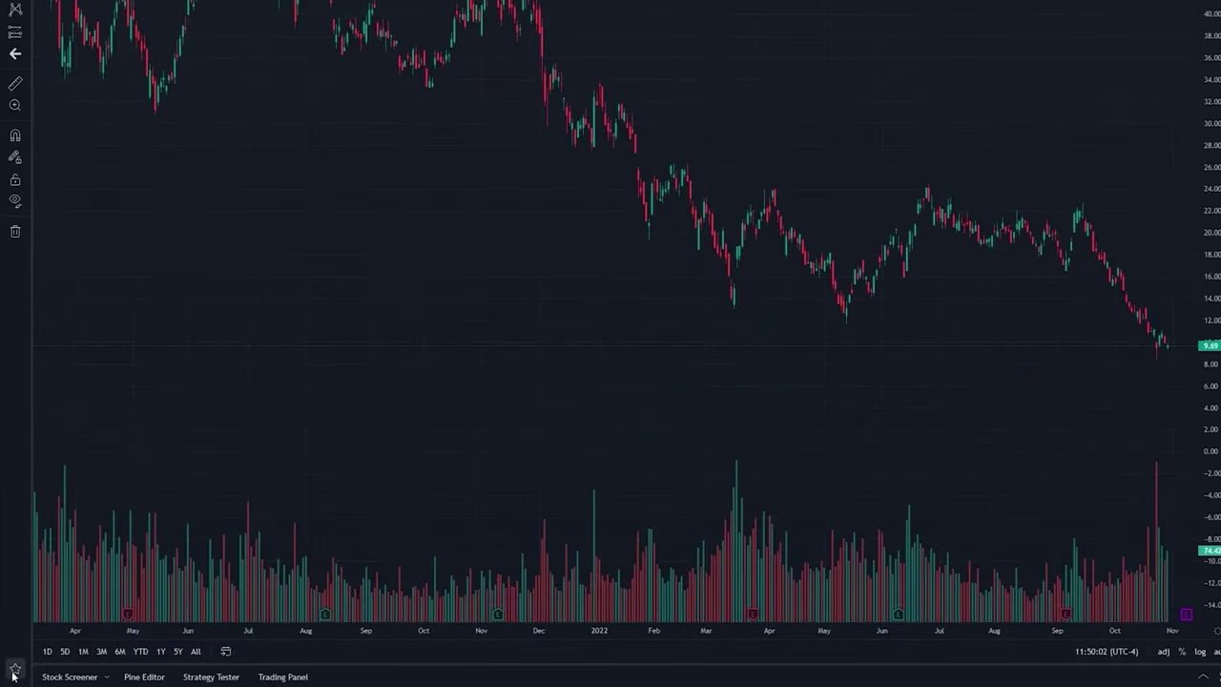
- Show the floating toolbar of favorite drawing tools and move it over the chart
{"action": "left_click", "coordinate": [14, 672]}
{"action": "mouse_move", "coordinate": [583, 665]}
{"action": "left_mouse_down"}
{"action": "mouse_move", "coordinate": [603, 608]}
{"action": "mouse_move", "coordinate": [257, 206]}
{"action": "left_mouse_up"}
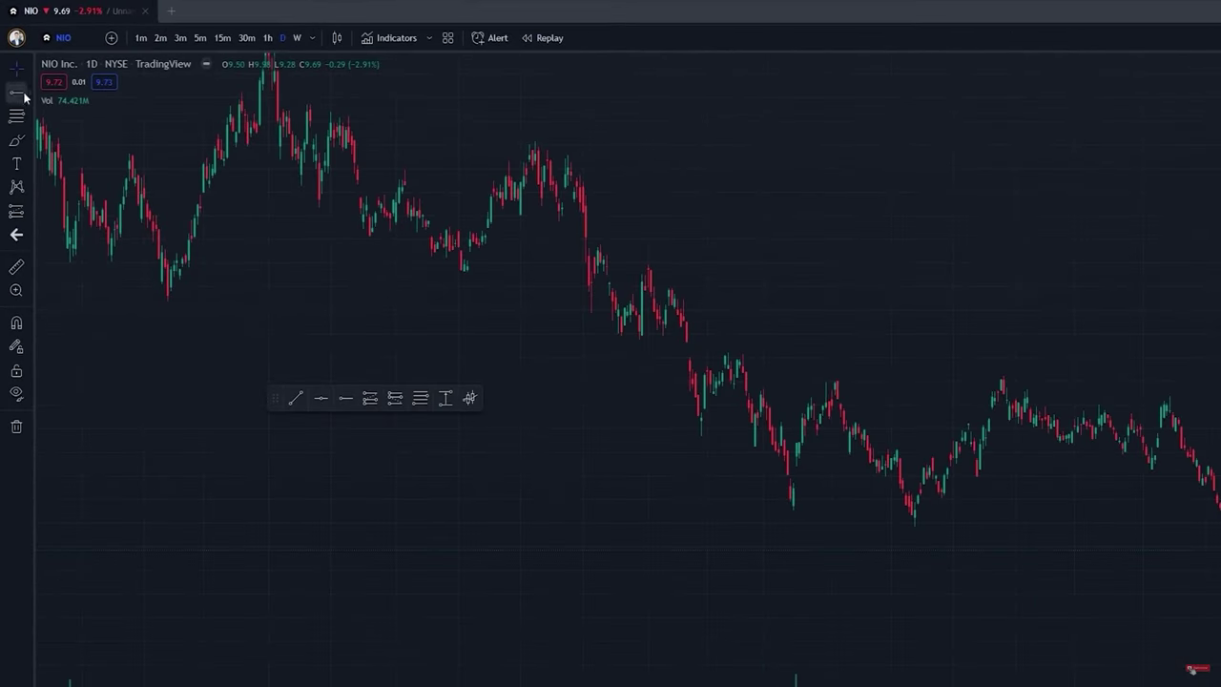
- Add the Arrow tool to the favorite drawing tools, remove it again and close the line tools list
{"action": "left_click", "coordinate": [31, 95]}
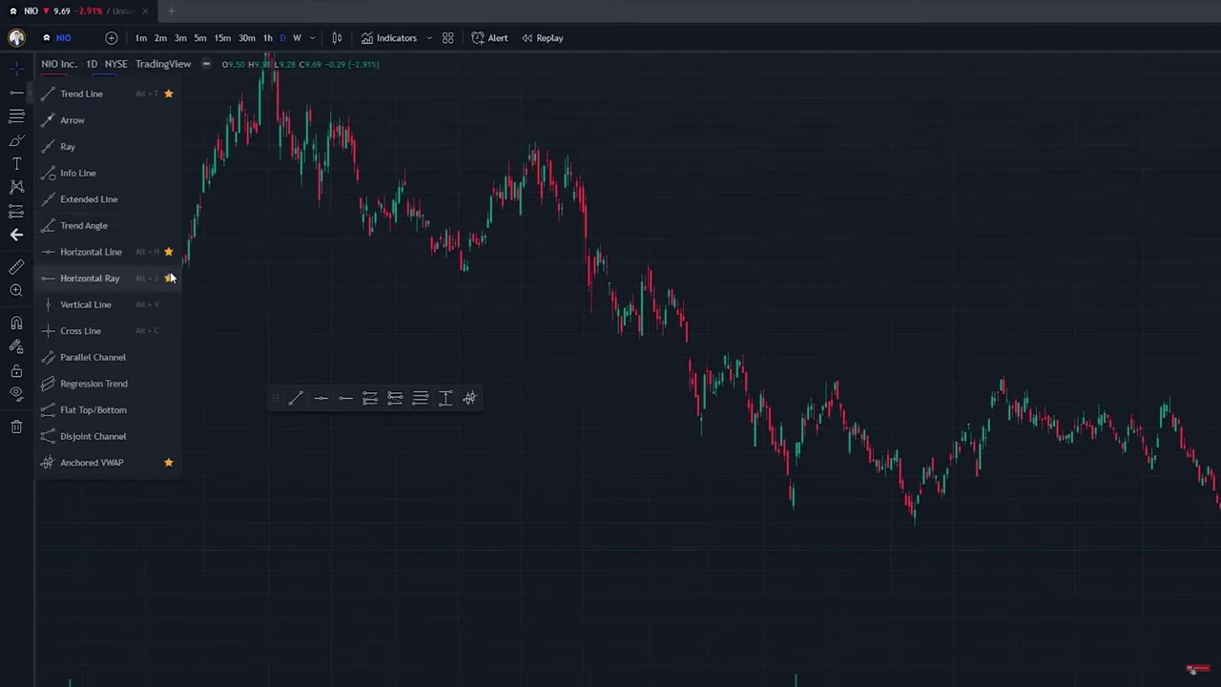
{"action": "left_click", "coordinate": [169, 121]}
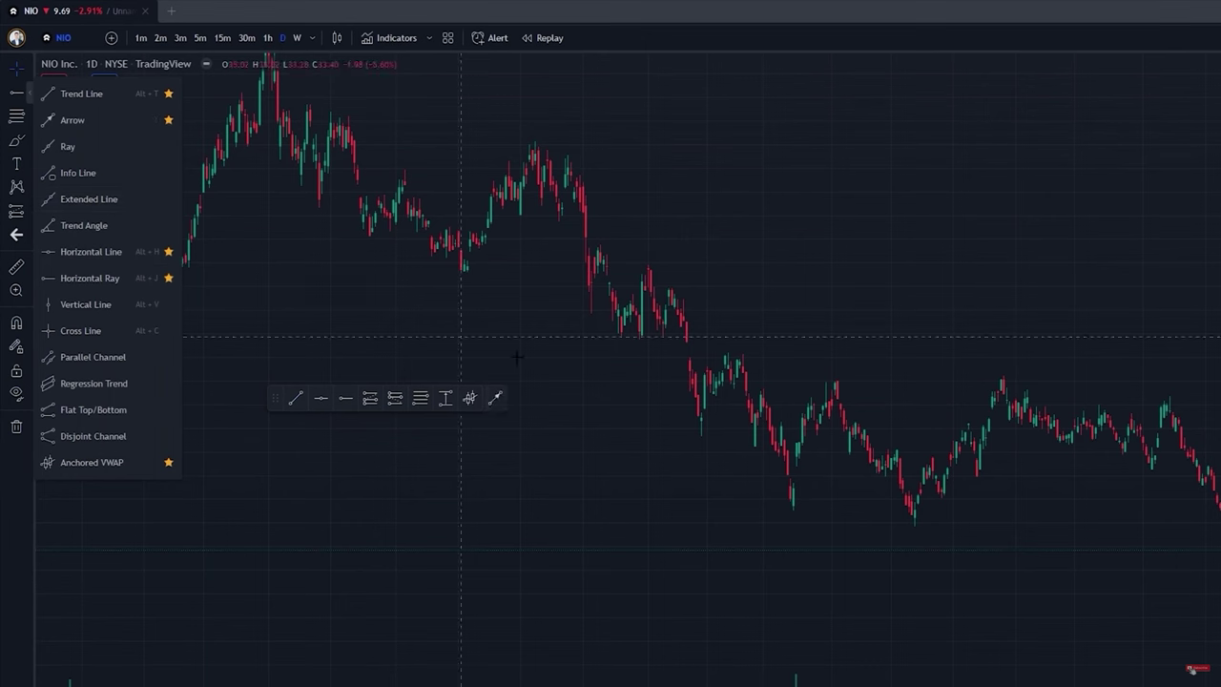
{"action": "left_click", "coordinate": [168, 120]}
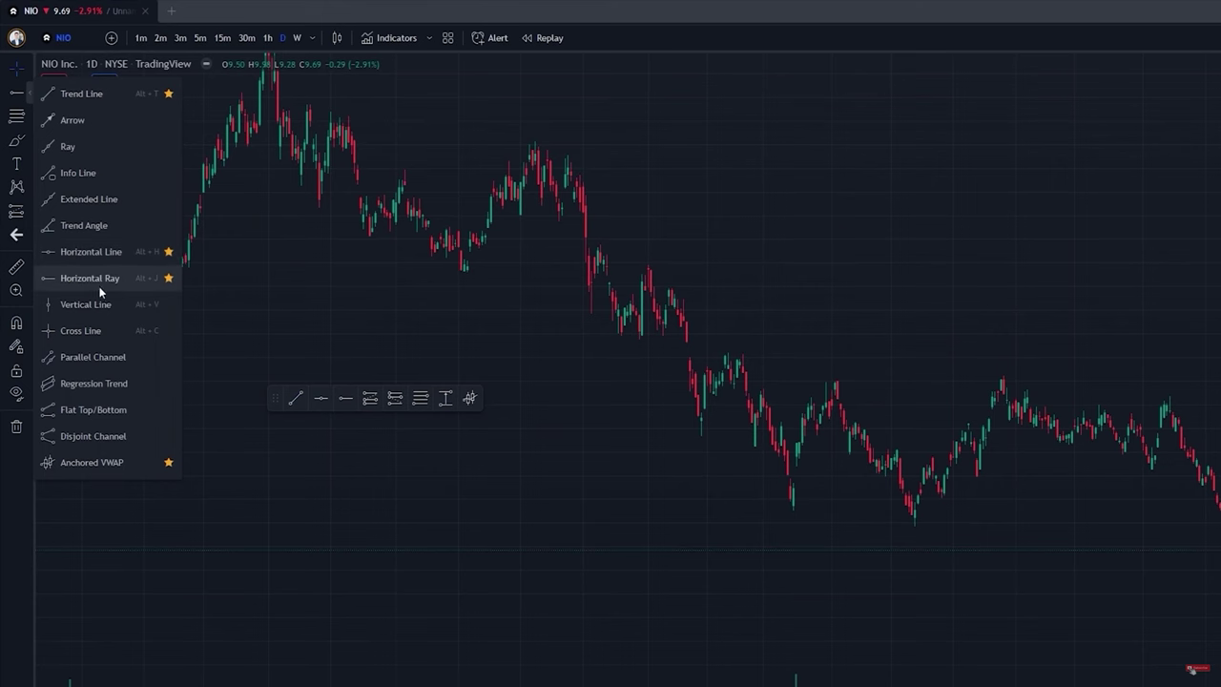
{"action": "left_click", "coordinate": [328, 303]}
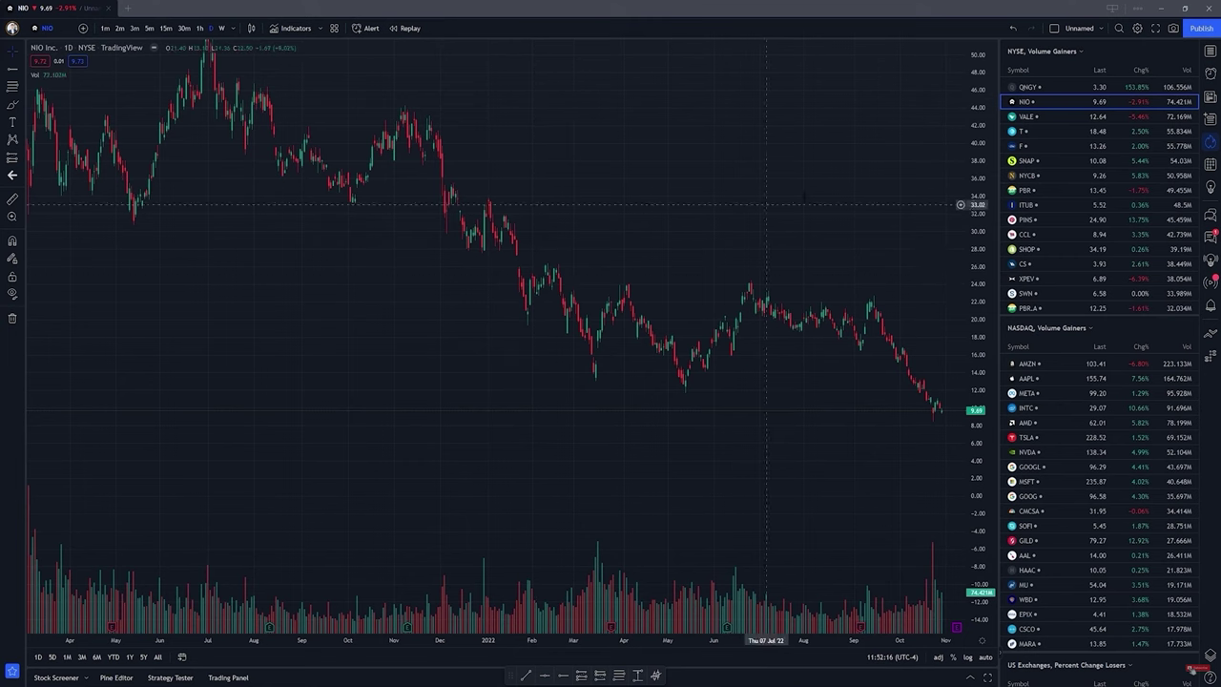
- Zoom the application interface out to 80%
{"action": "left_click", "coordinate": [1138, 8]}
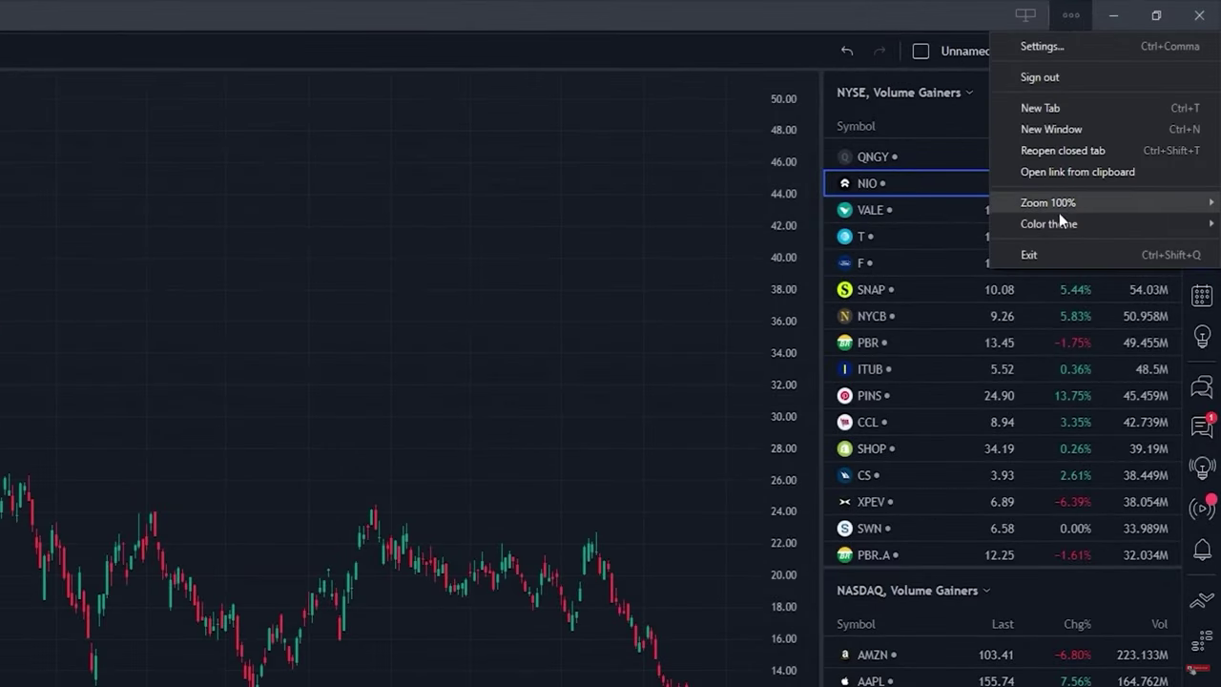
{"action": "mouse_move", "coordinate": [1063, 203]}
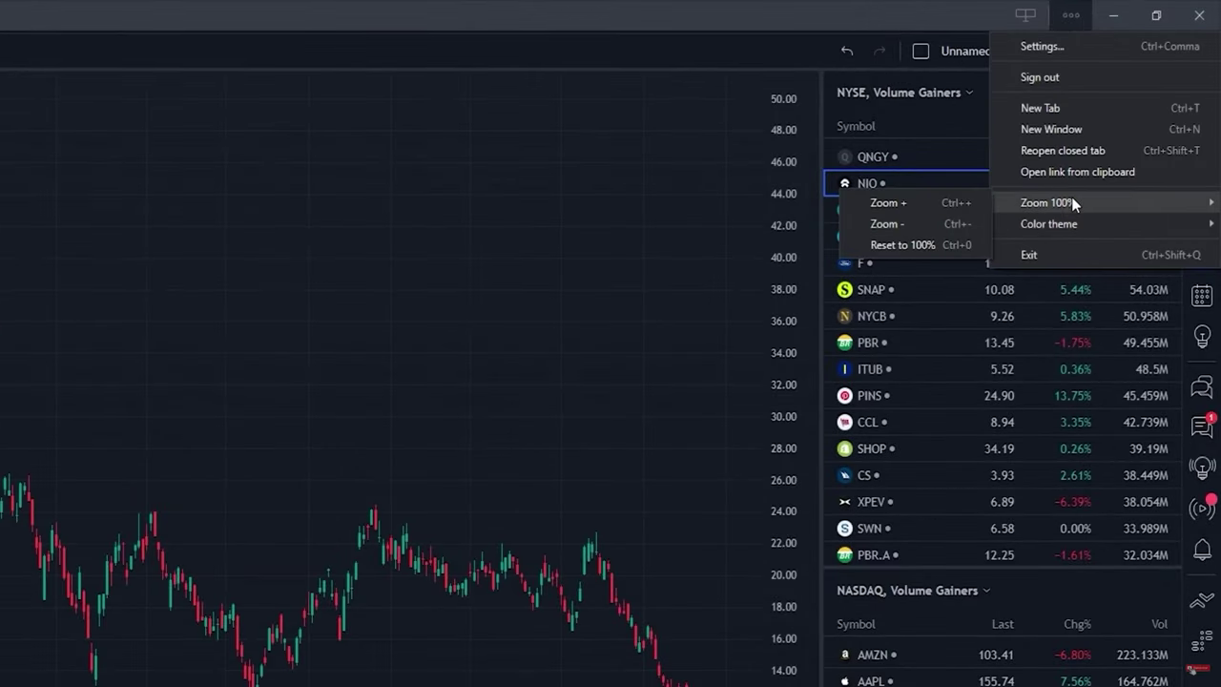
{"action": "left_click", "coordinate": [900, 223]}
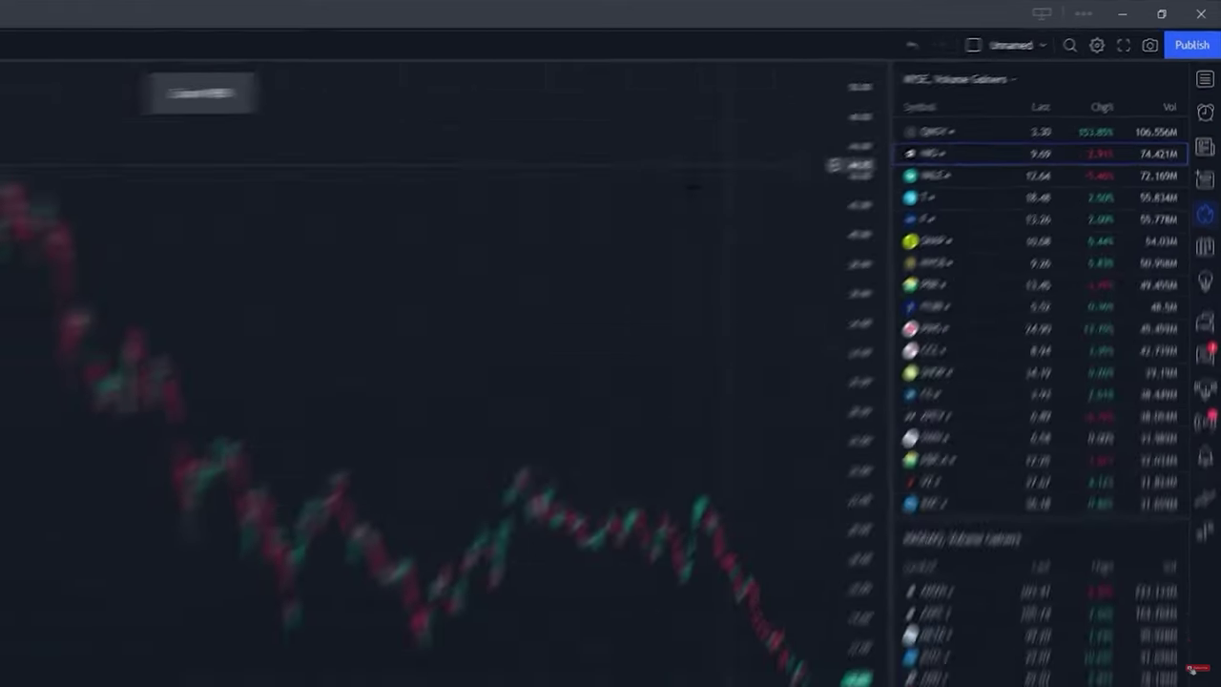
{"action": "left_click", "coordinate": [1082, 13]}
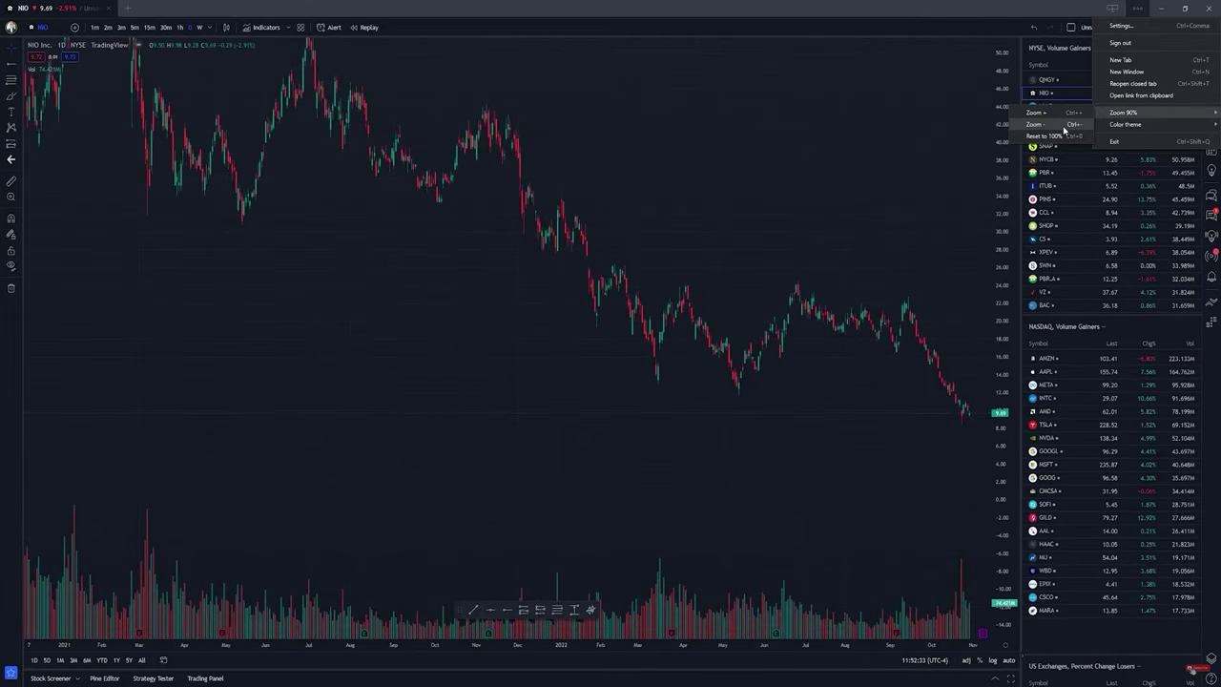
{"action": "left_click", "coordinate": [1063, 128]}
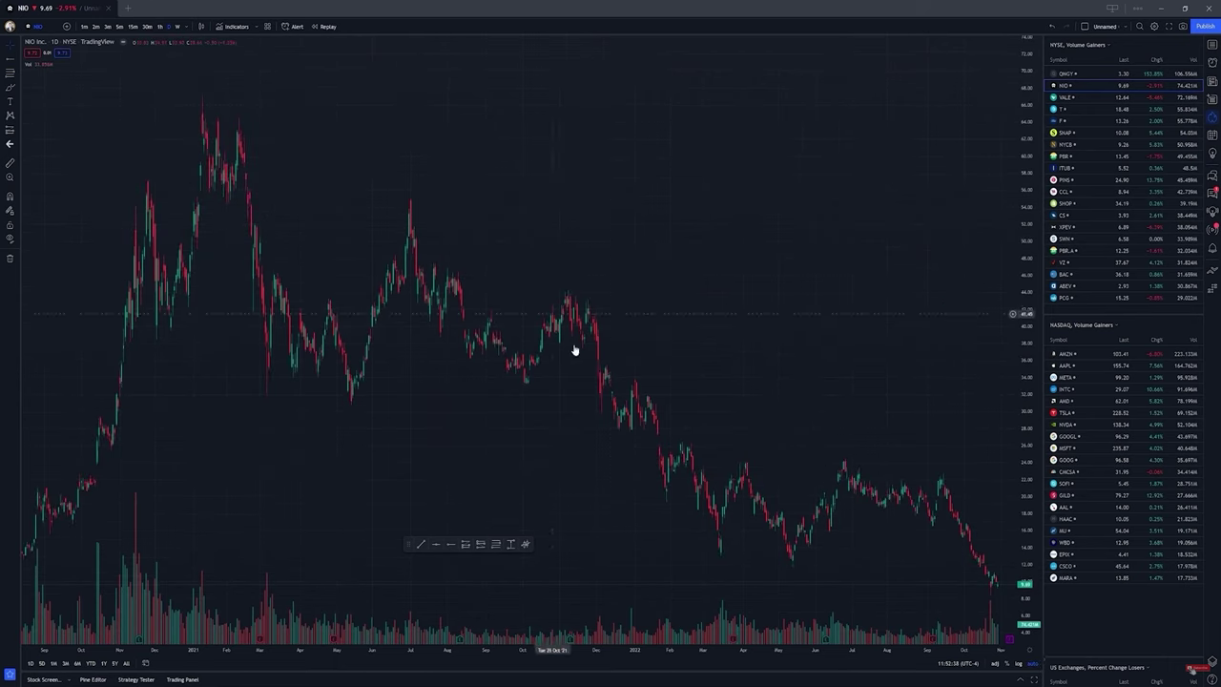
- Reset the application interface zoom to 100%
{"action": "scroll", "coordinate": [974, 251], "scroll_direction": "up", "scroll_amount": 2}
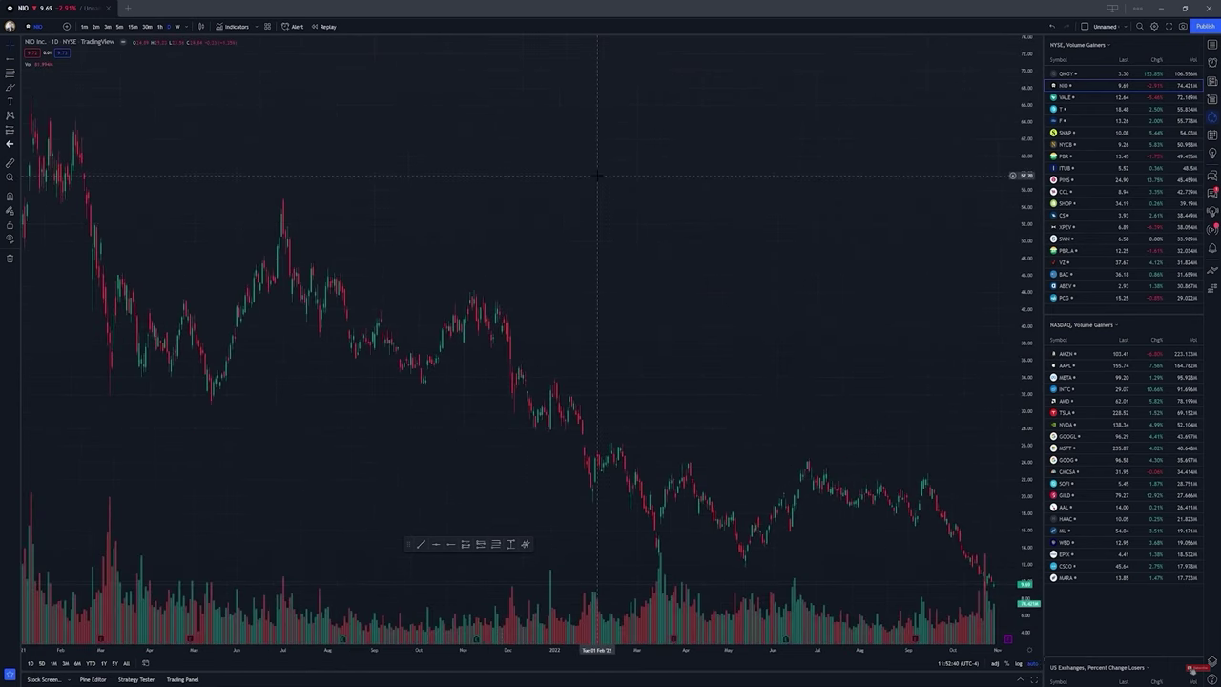
{"action": "scroll", "coordinate": [899, 112], "scroll_direction": "up", "scroll_amount": 2}
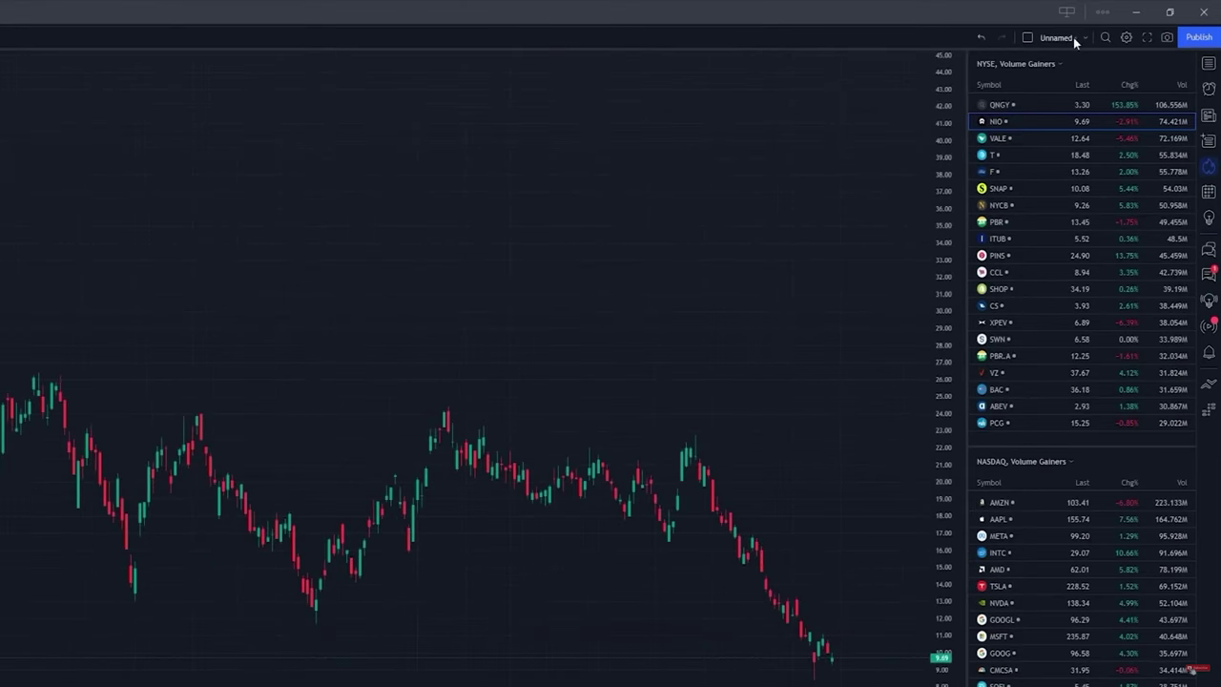
{"action": "left_click", "coordinate": [1102, 11]}
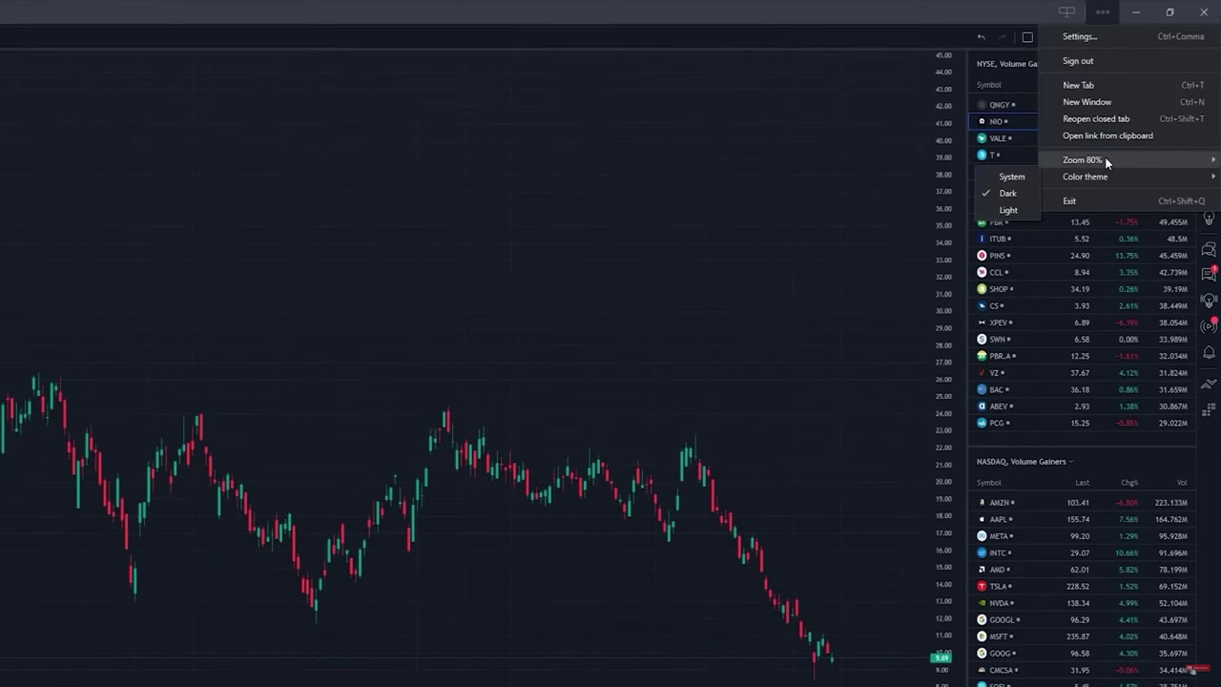
{"action": "mouse_move", "coordinate": [1105, 161]}
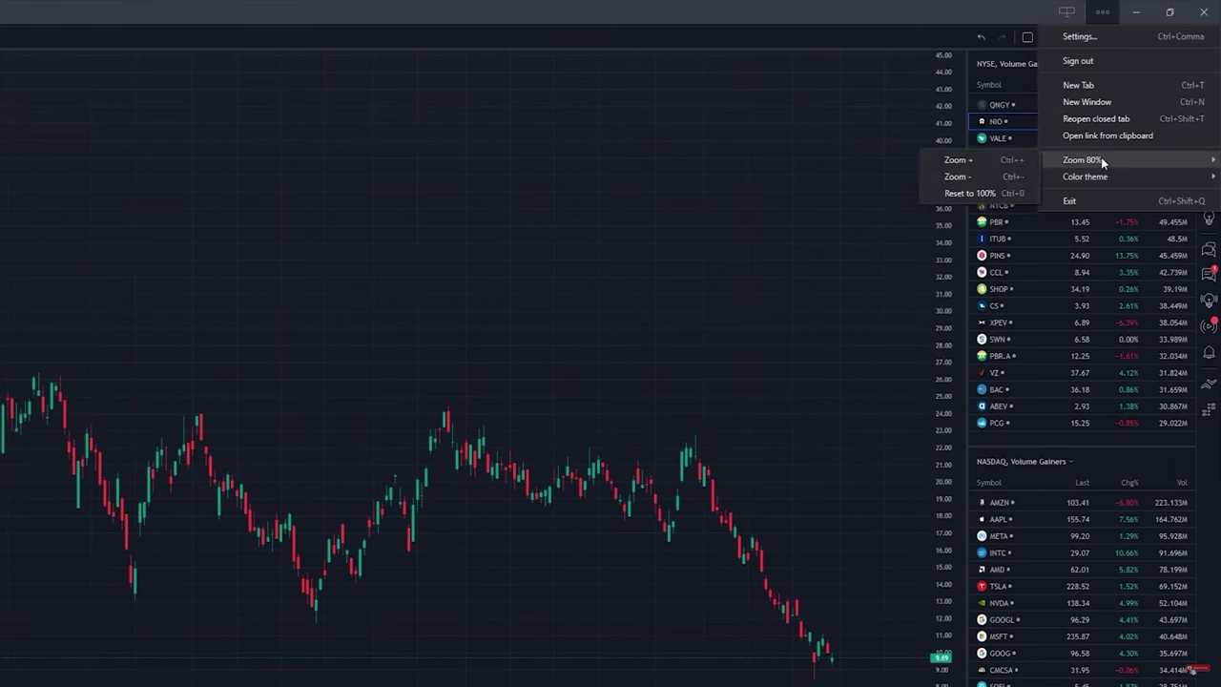
{"action": "left_click", "coordinate": [990, 191]}
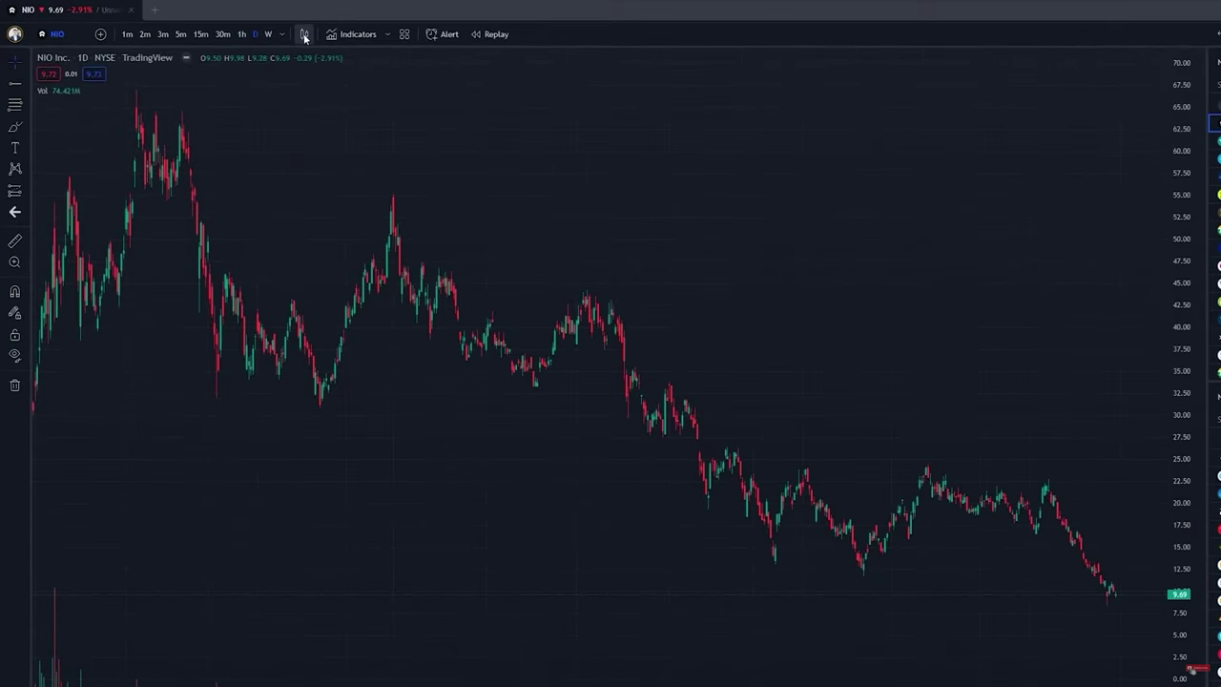
- Change the NIO chart style to Hollow candles and inspect the candles up close
{"action": "left_click", "coordinate": [304, 36]}
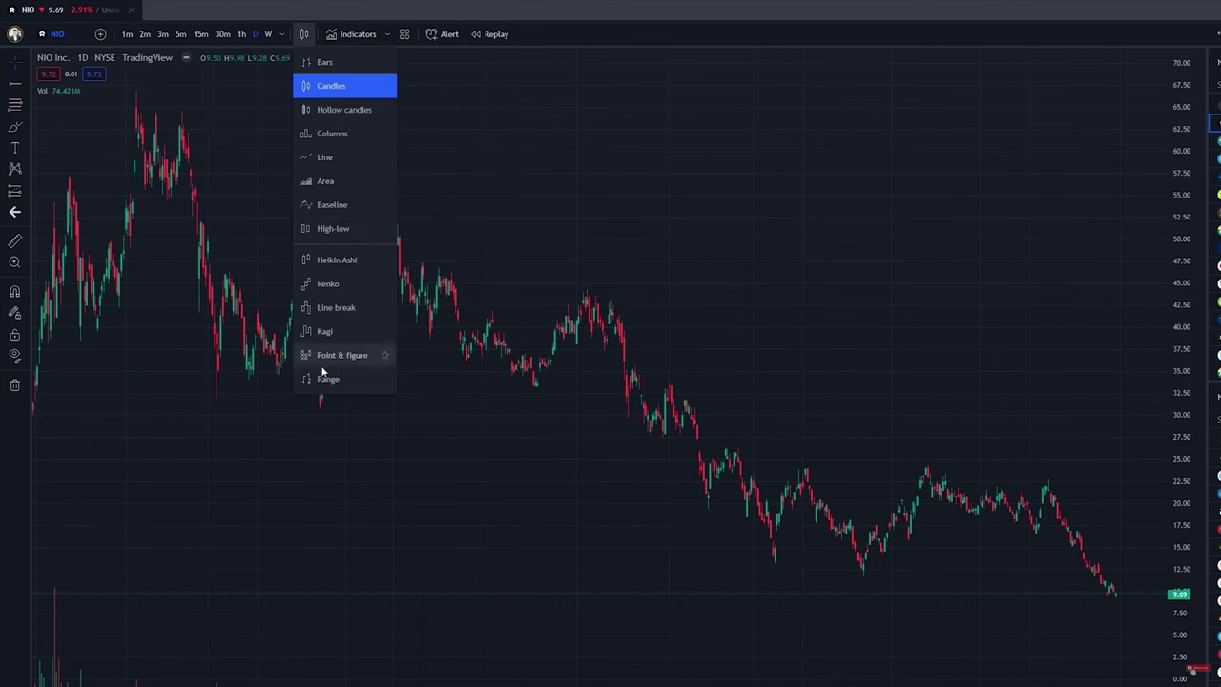
{"action": "left_click", "coordinate": [338, 110]}
{"action": "scroll", "coordinate": [626, 470], "scroll_direction": "up", "scroll_amount": 5}
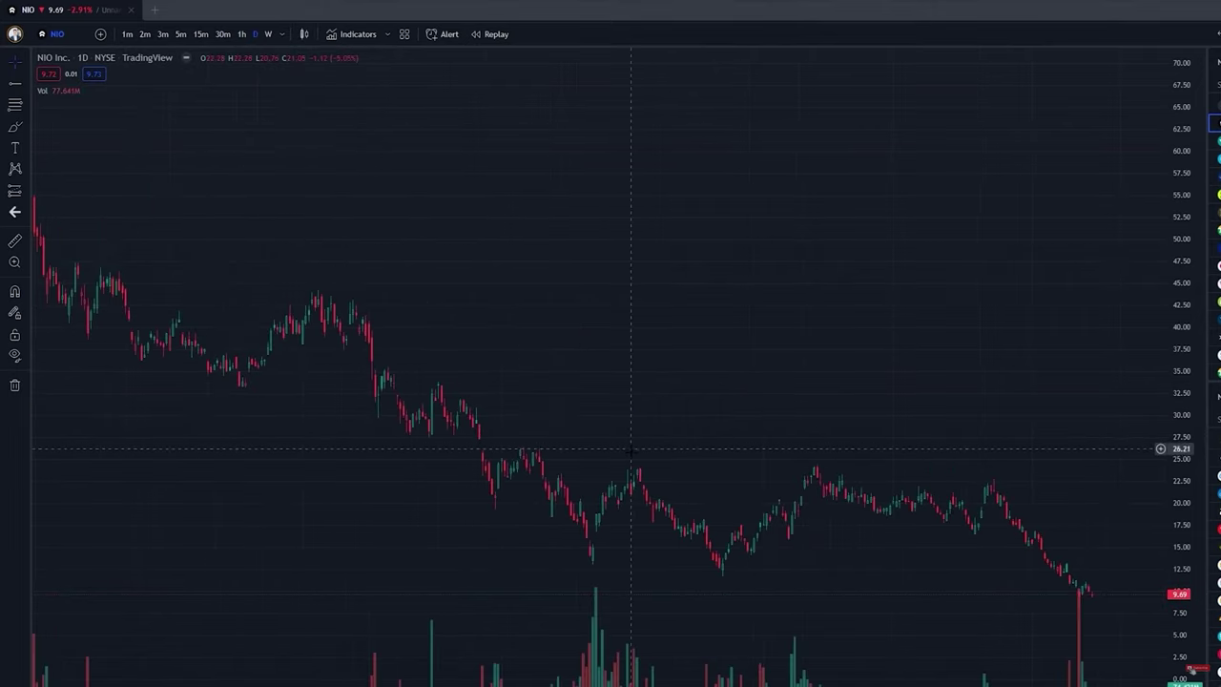
{"action": "scroll", "coordinate": [626, 470], "scroll_direction": "up", "scroll_amount": 2}
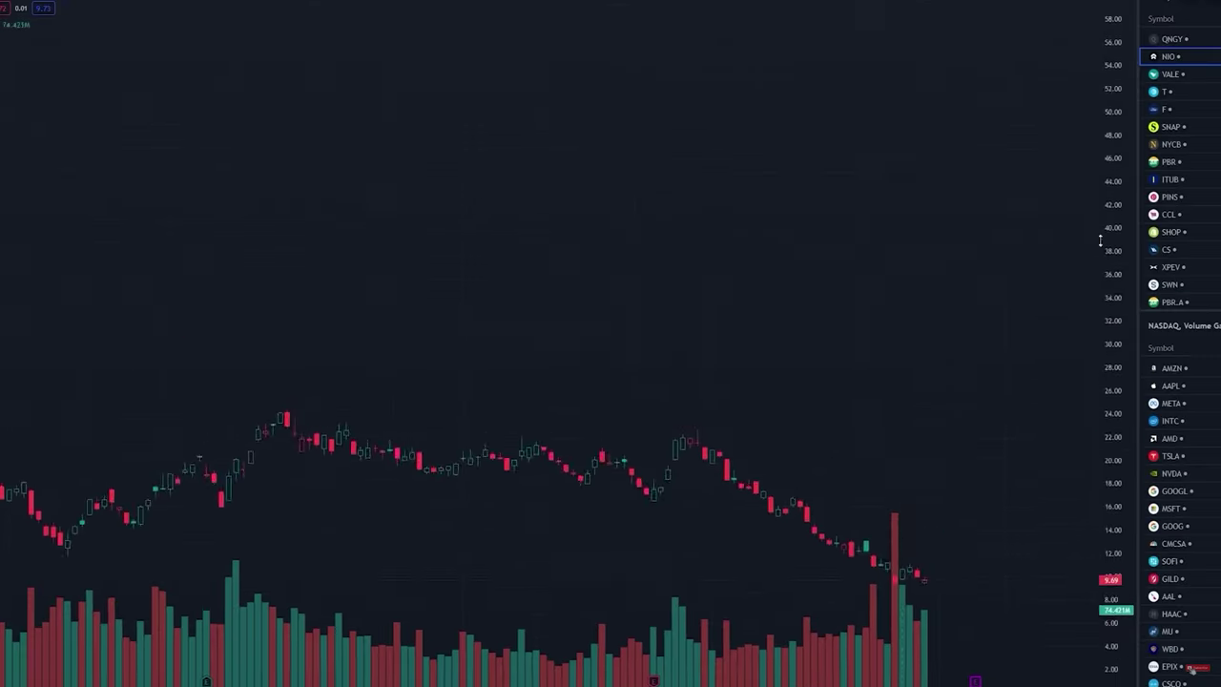
{"action": "scroll", "coordinate": [725, 191], "scroll_direction": "down", "scroll_amount": 2}
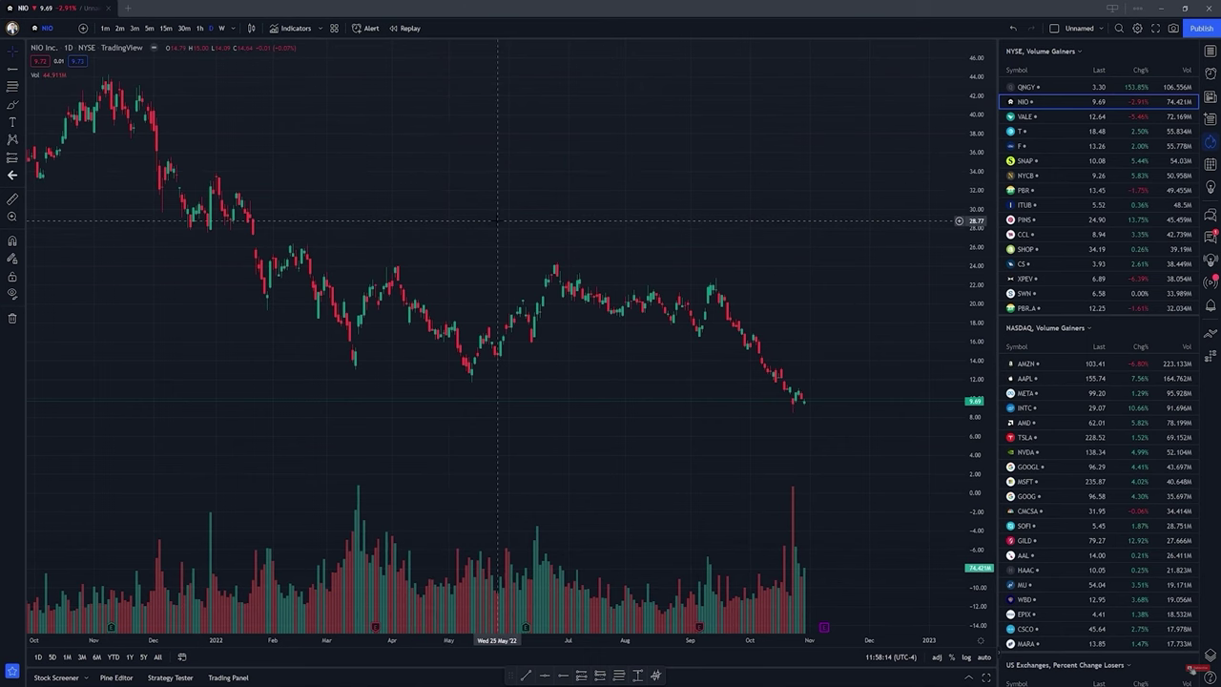
- Open the chart settings and set both candle wick colors to light grey
{"action": "right_click", "coordinate": [501, 224]}
{"action": "left_click", "coordinate": [530, 479]}
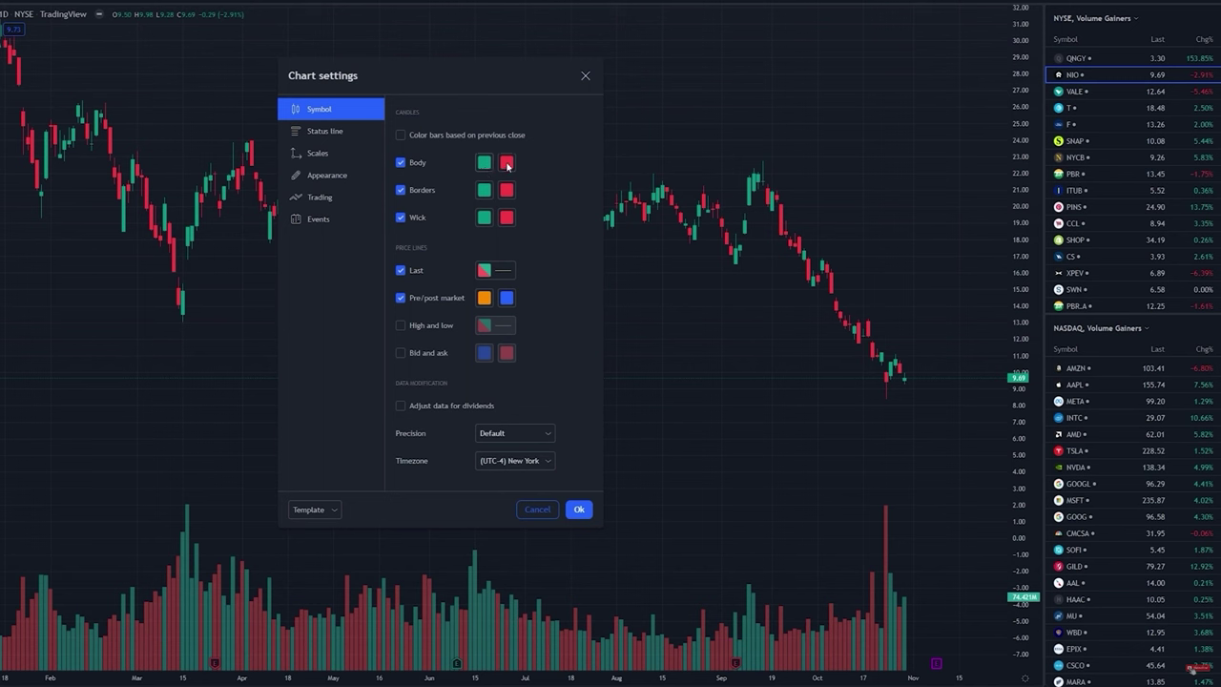
{"action": "left_click", "coordinate": [484, 217]}
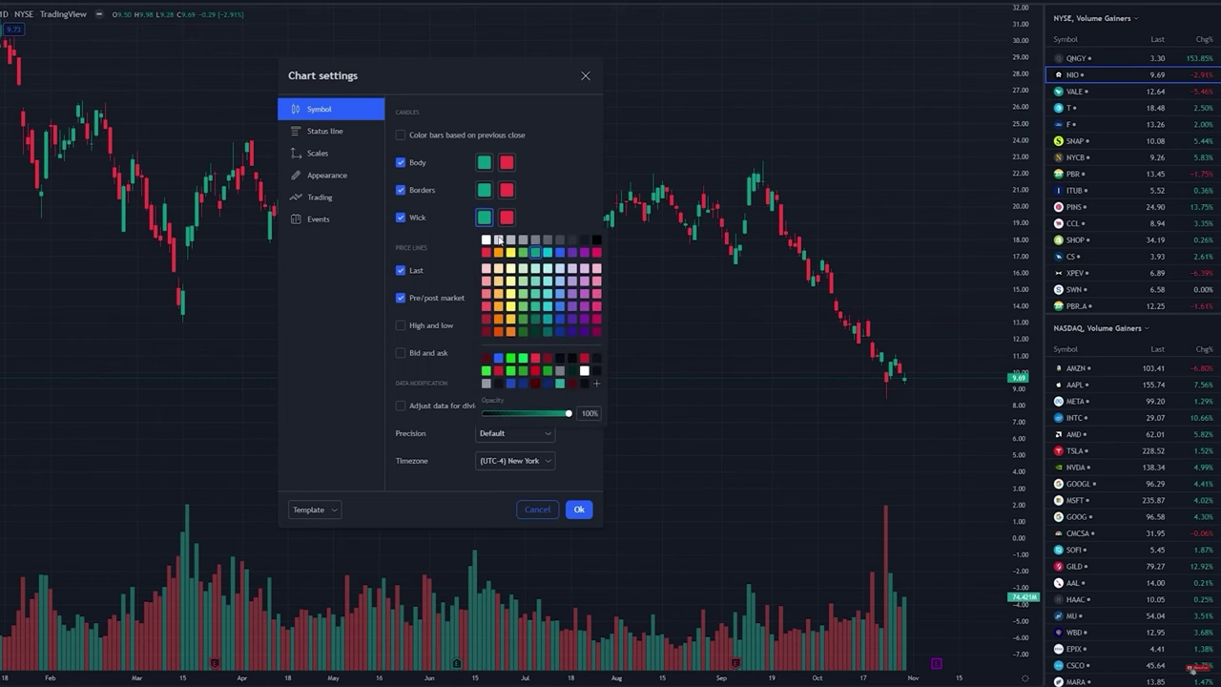
{"action": "left_click", "coordinate": [510, 240]}
{"action": "left_click", "coordinate": [507, 217]}
{"action": "left_click", "coordinate": [509, 240]}
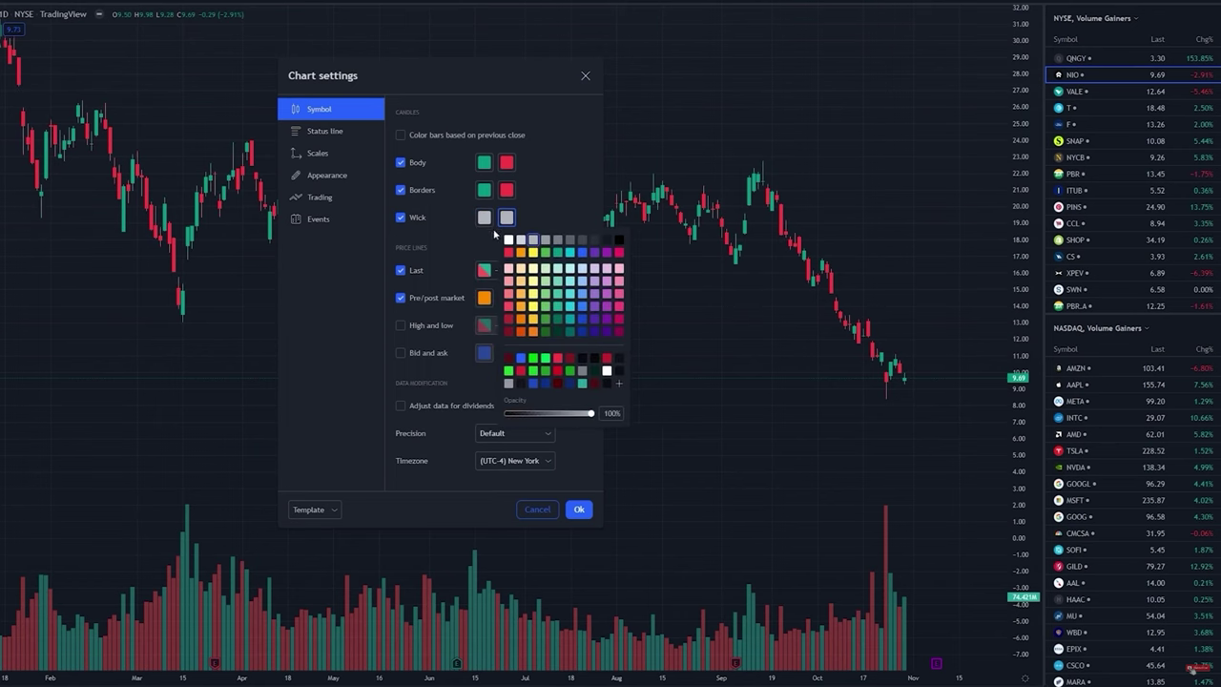
{"action": "scroll", "coordinate": [711, 214], "scroll_direction": "down", "scroll_amount": 3}
{"action": "scroll", "coordinate": [711, 215], "scroll_direction": "down", "scroll_amount": 1}
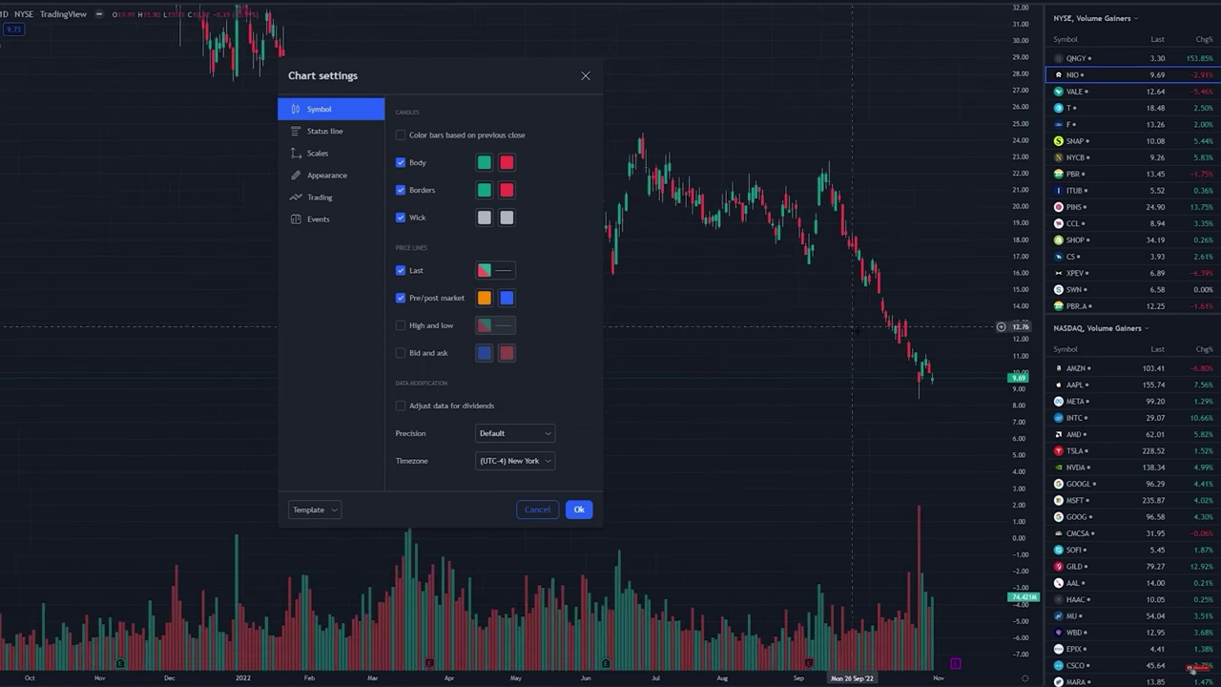
- Try green for the rising candles' wicks and cancel the chart settings changes
{"action": "left_click", "coordinate": [485, 217]}
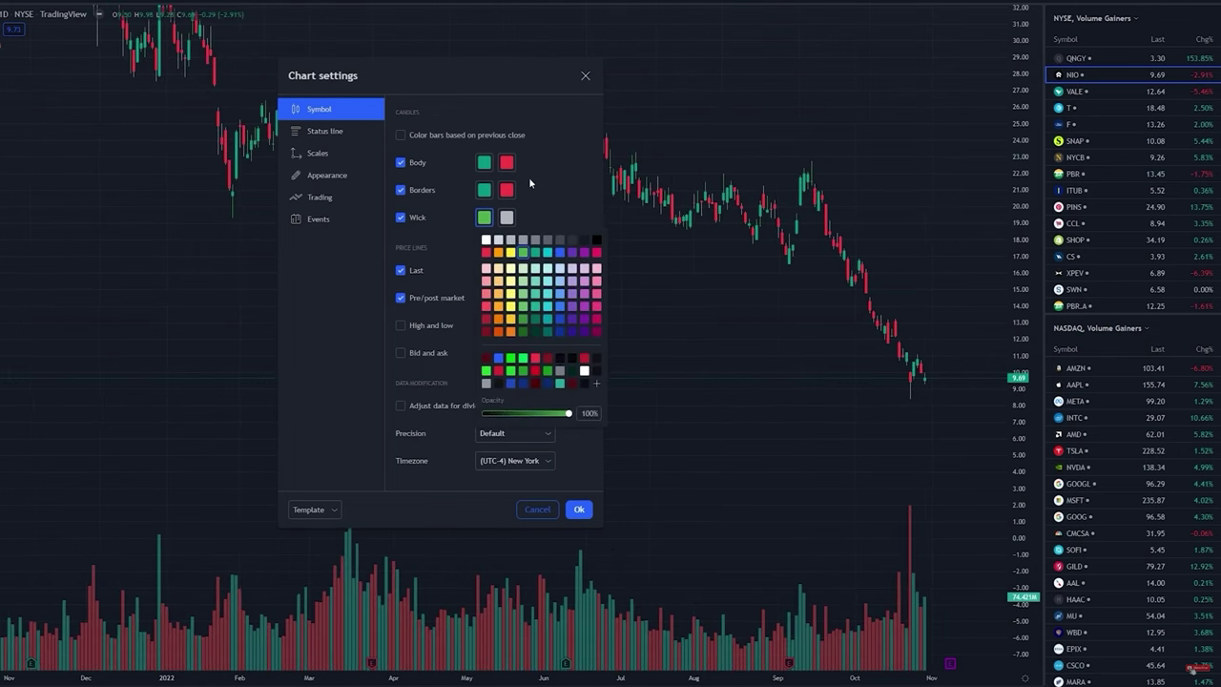
{"action": "left_click", "coordinate": [537, 508]}
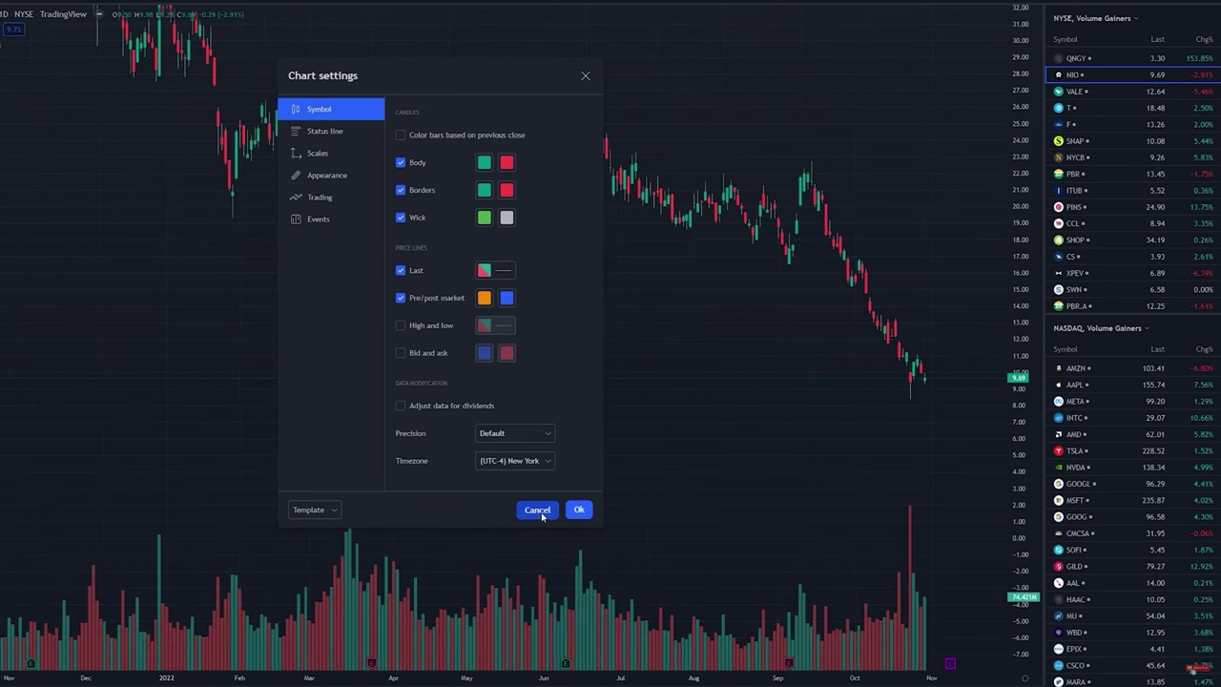
- Reopen the chart settings and try a custom dark green, #0e6b5b, as the rising candles' body color
{"action": "left_click", "coordinate": [537, 508]}
{"action": "right_click", "coordinate": [522, 178]}
{"action": "left_click", "coordinate": [571, 464]}
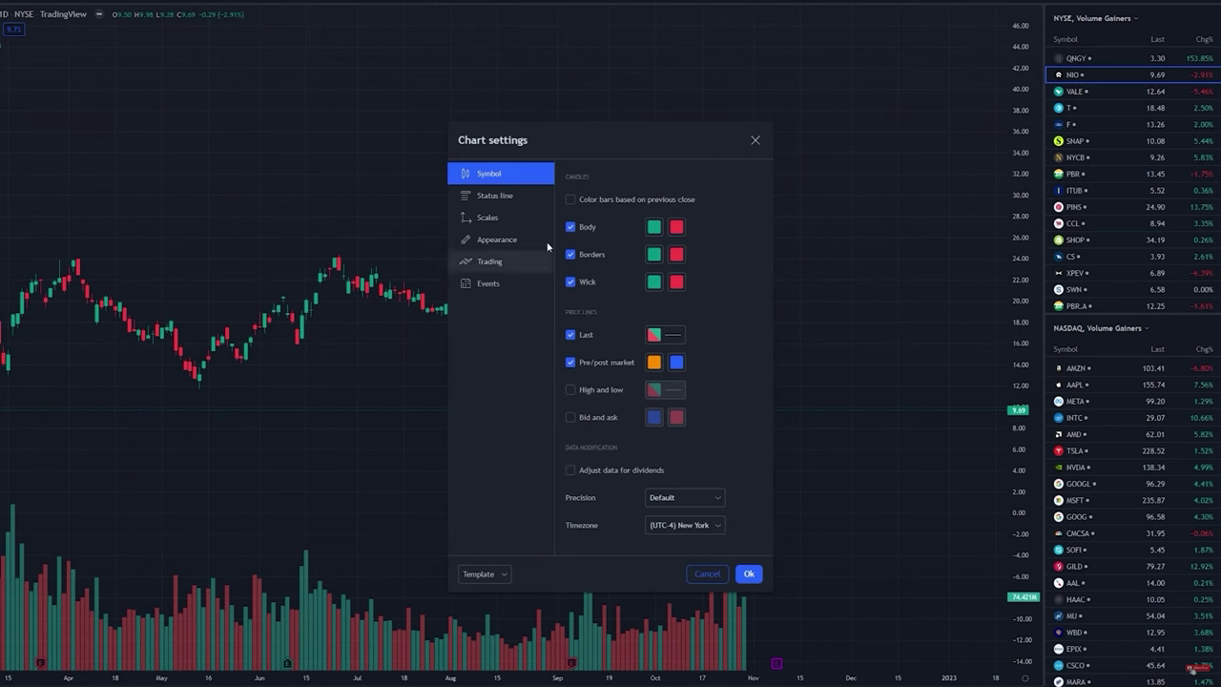
{"action": "left_click", "coordinate": [655, 229]}
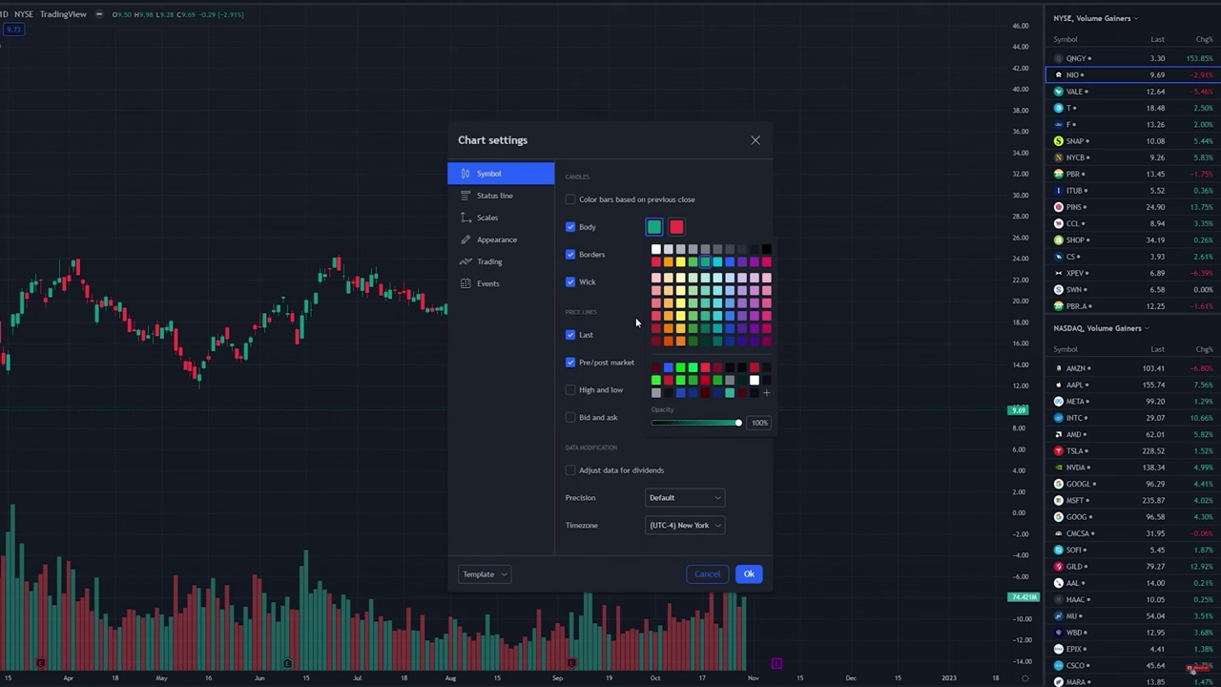
{"action": "left_click", "coordinate": [766, 392]}
{"action": "left_click_drag", "start_coordinate": [751, 308], "coordinate": [744, 324]}
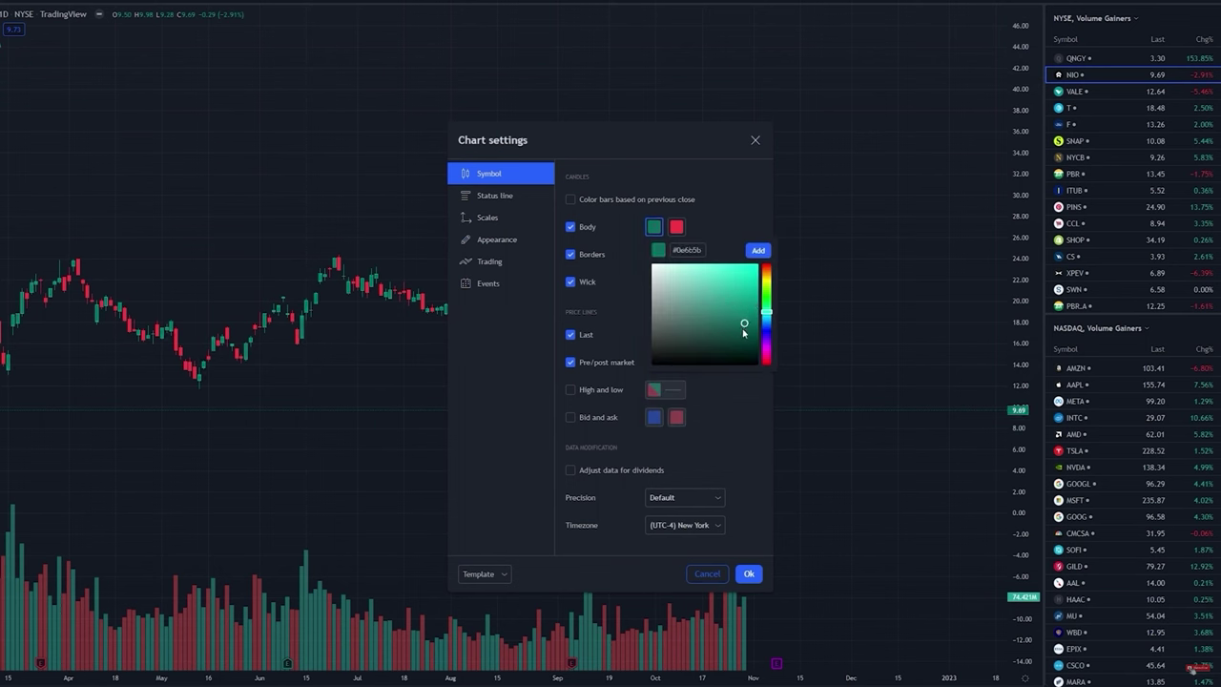
{"action": "left_click", "coordinate": [757, 250]}
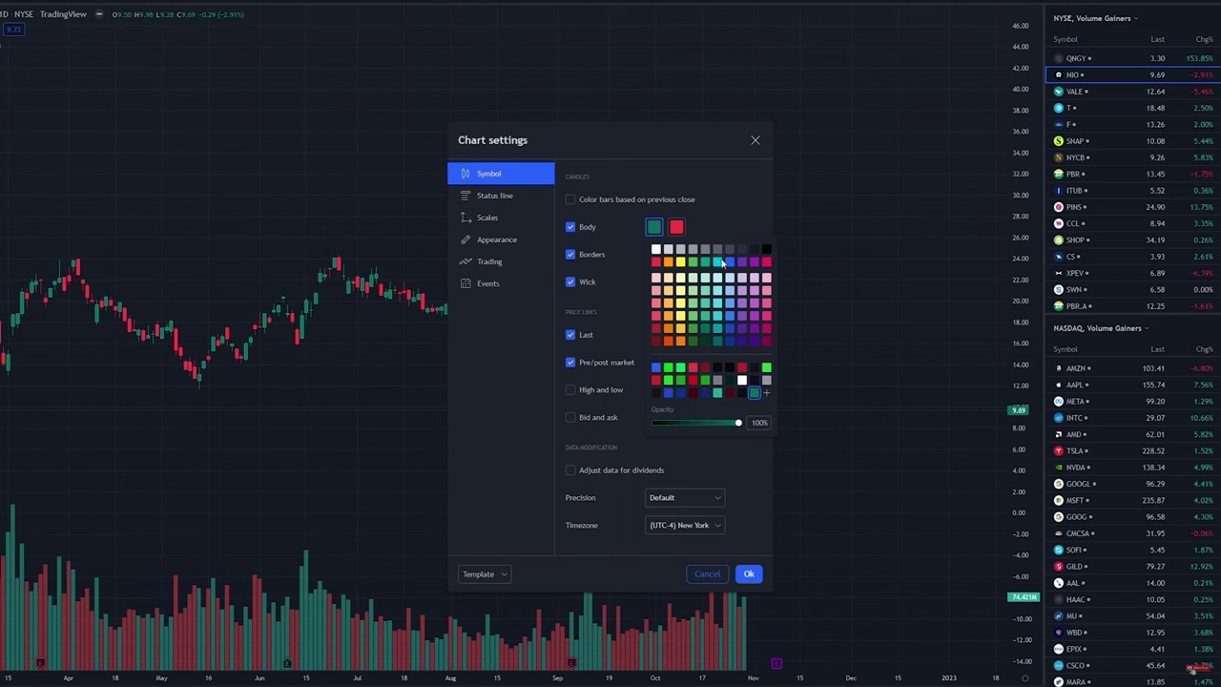
{"action": "left_click", "coordinate": [724, 220]}
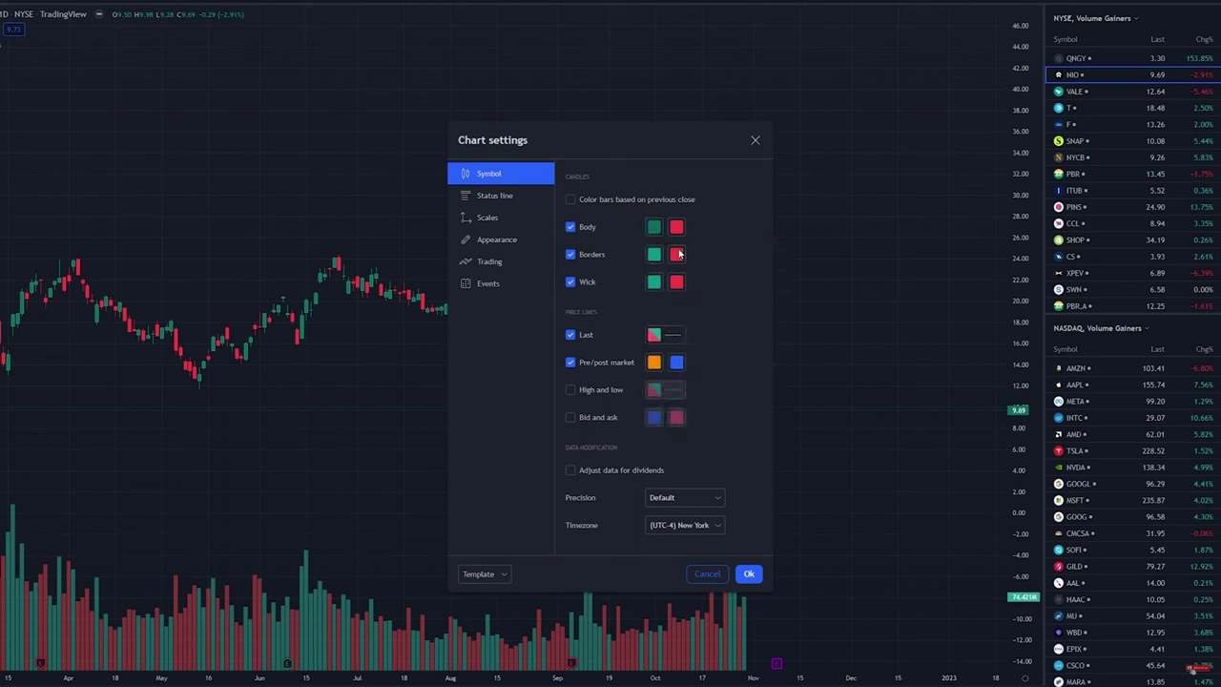
{"action": "left_click", "coordinate": [653, 256]}
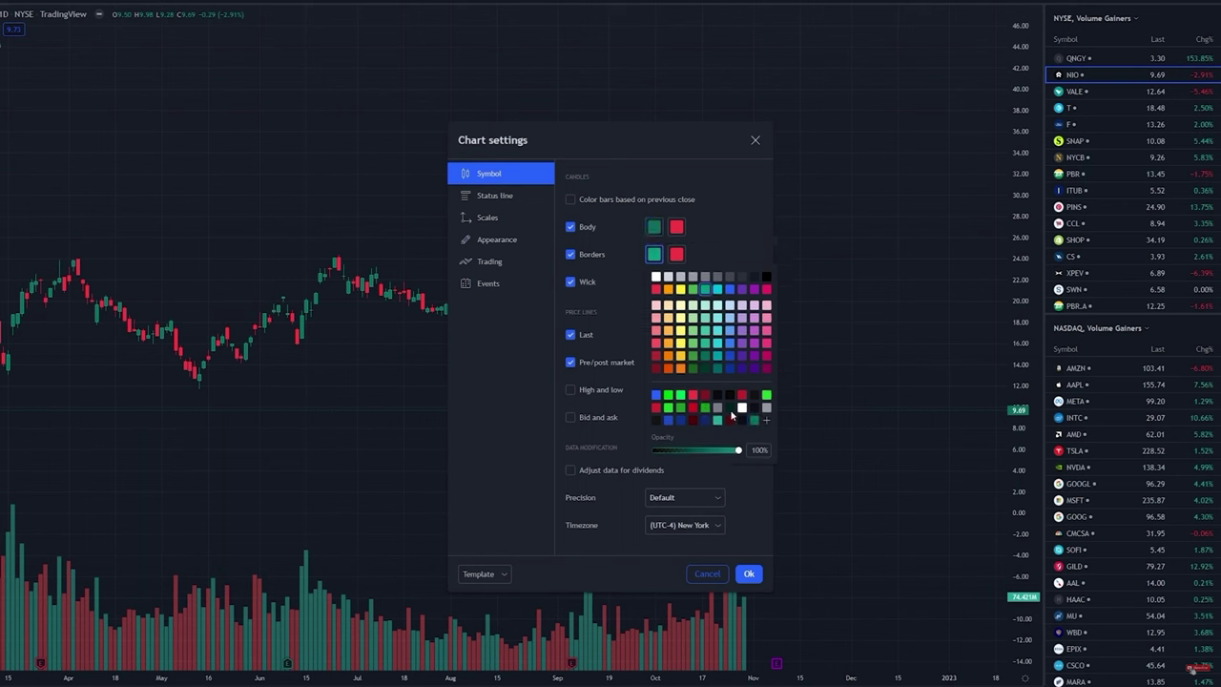
{"action": "left_click", "coordinate": [767, 423]}
- Move the chart settings clear of the latest candles and turn off the last price line
{"action": "left_click_drag", "start_coordinate": [627, 127], "coordinate": [345, 81]}
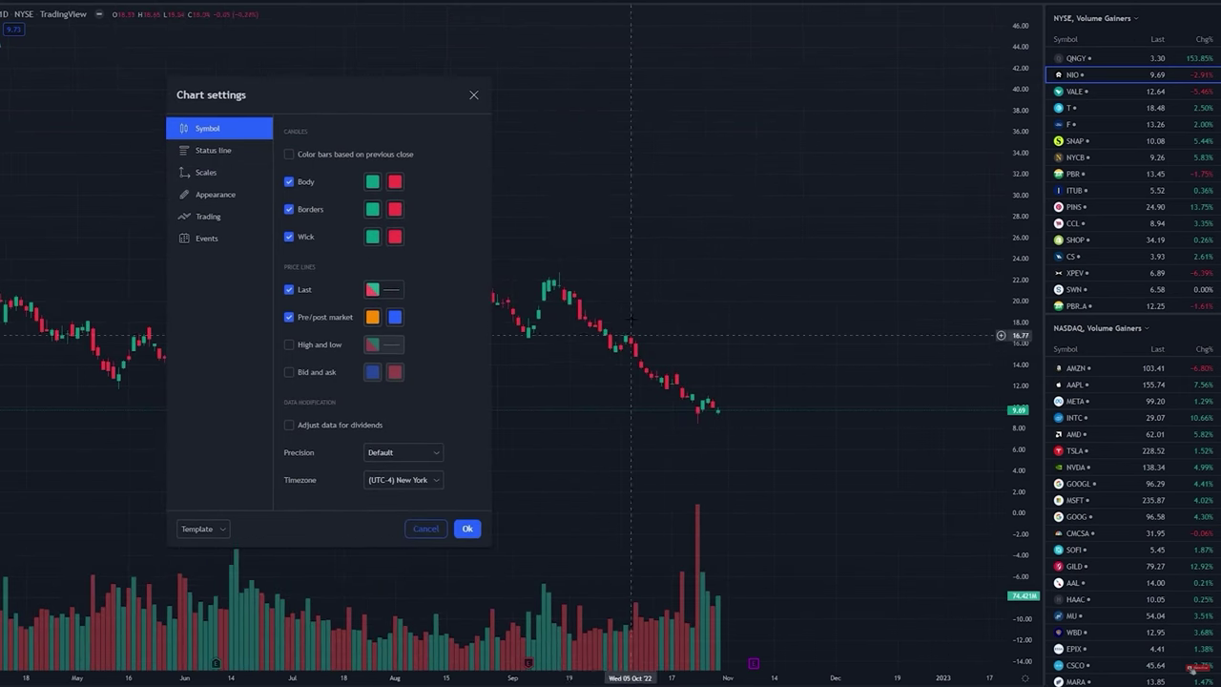
{"action": "left_click_drag", "start_coordinate": [658, 372], "coordinate": [795, 435]}
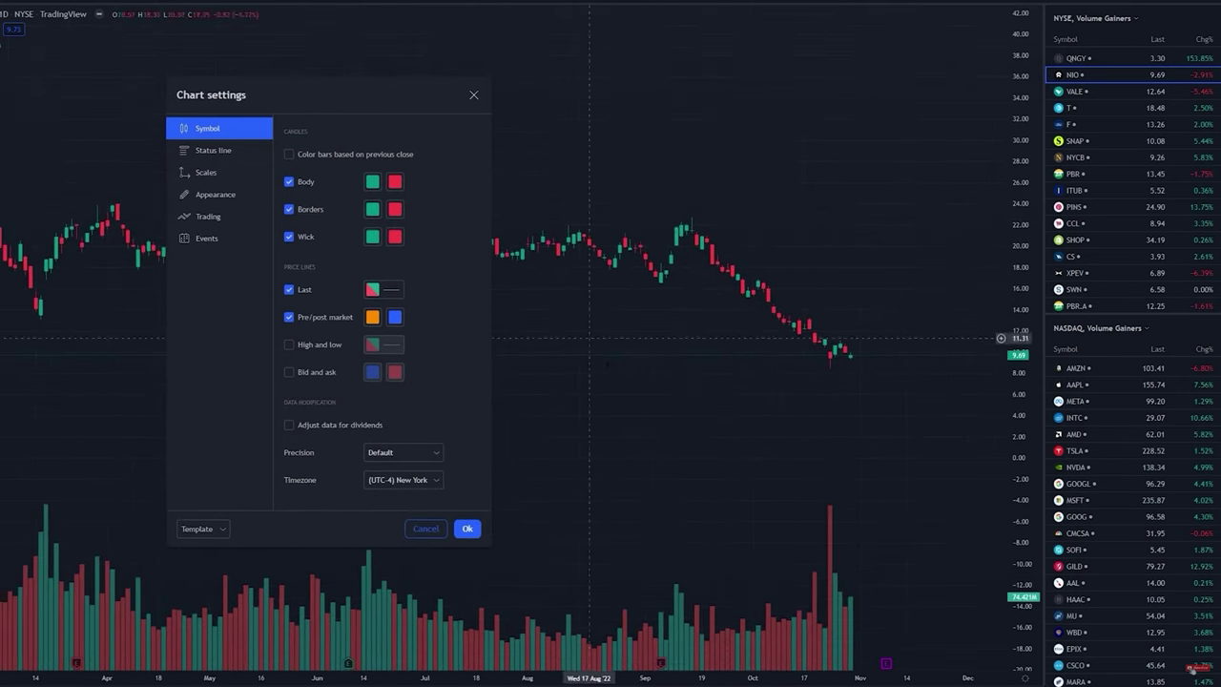
{"action": "left_click", "coordinate": [290, 292]}
{"action": "left_click", "coordinate": [290, 291]}
{"action": "scroll", "coordinate": [744, 372], "scroll_direction": "down", "scroll_amount": 3}
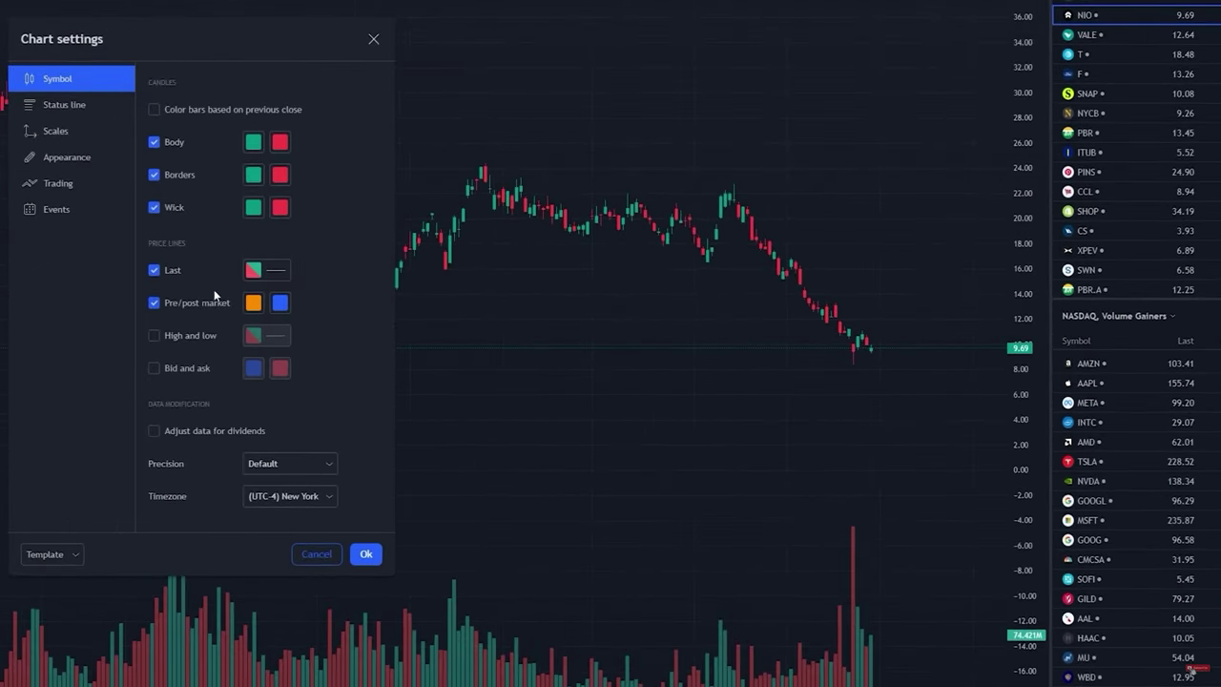
{"action": "left_click", "coordinate": [164, 272]}
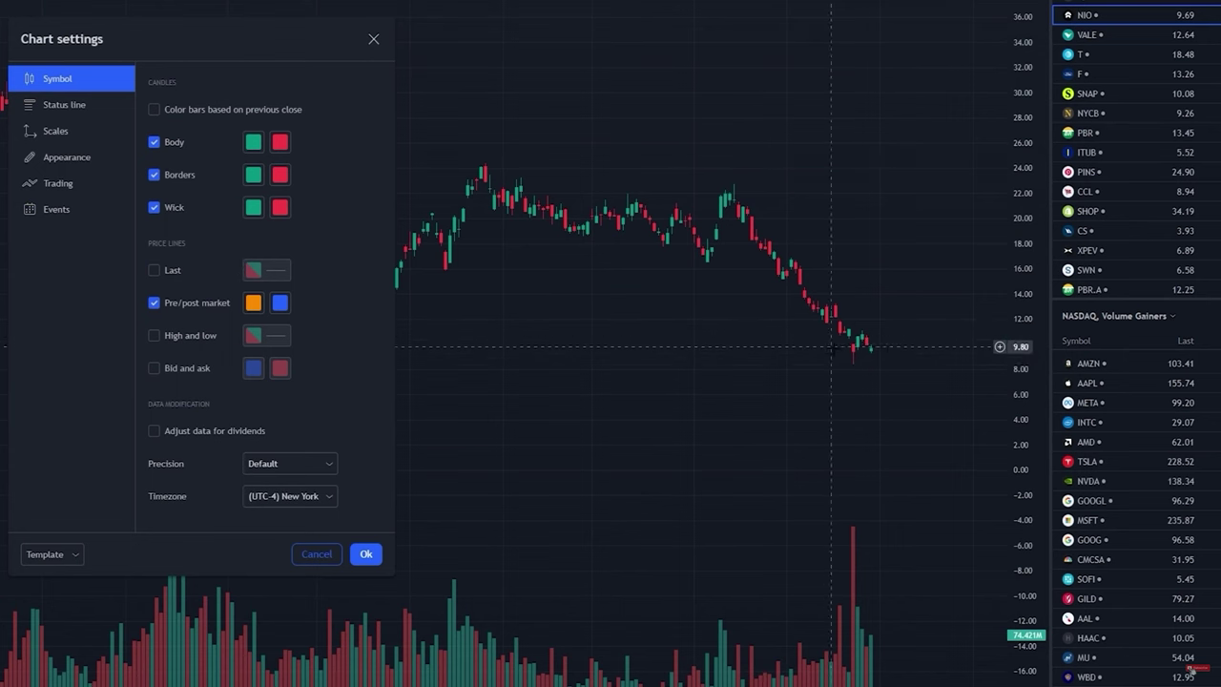
- Turn on the high and low price lines and switch the NIO chart to the 15-minute interval
{"action": "scroll", "coordinate": [880, 217], "scroll_direction": "up", "scroll_amount": 3}
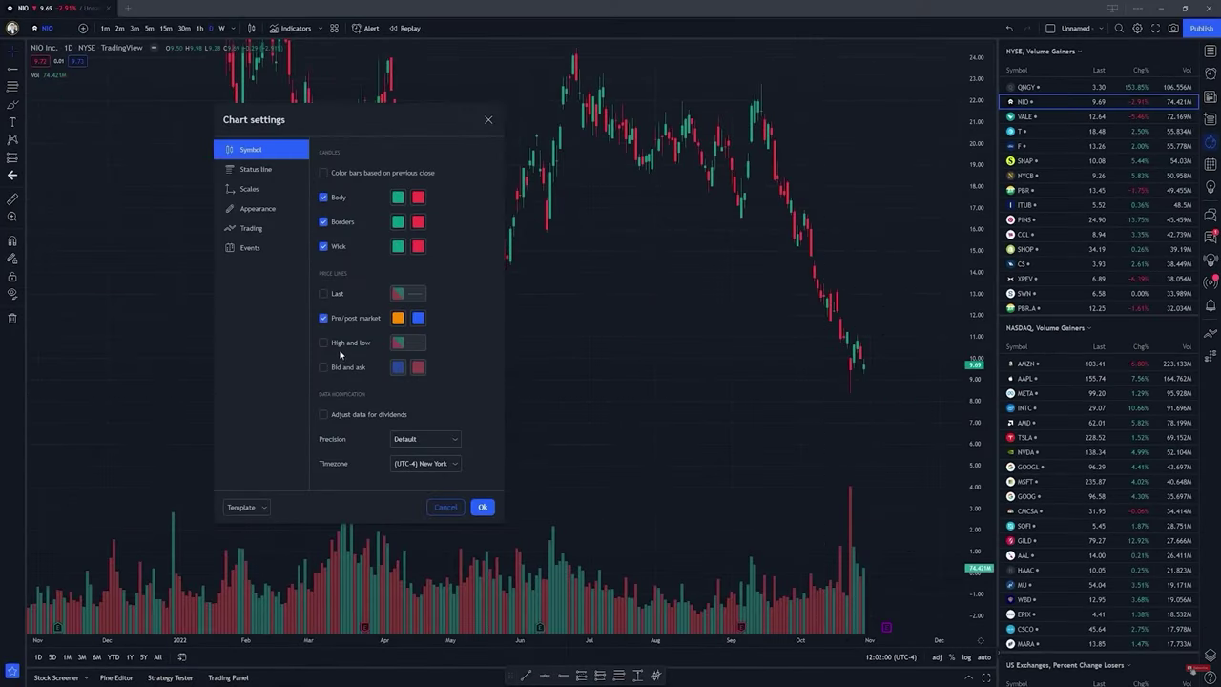
{"action": "left_click", "coordinate": [324, 344]}
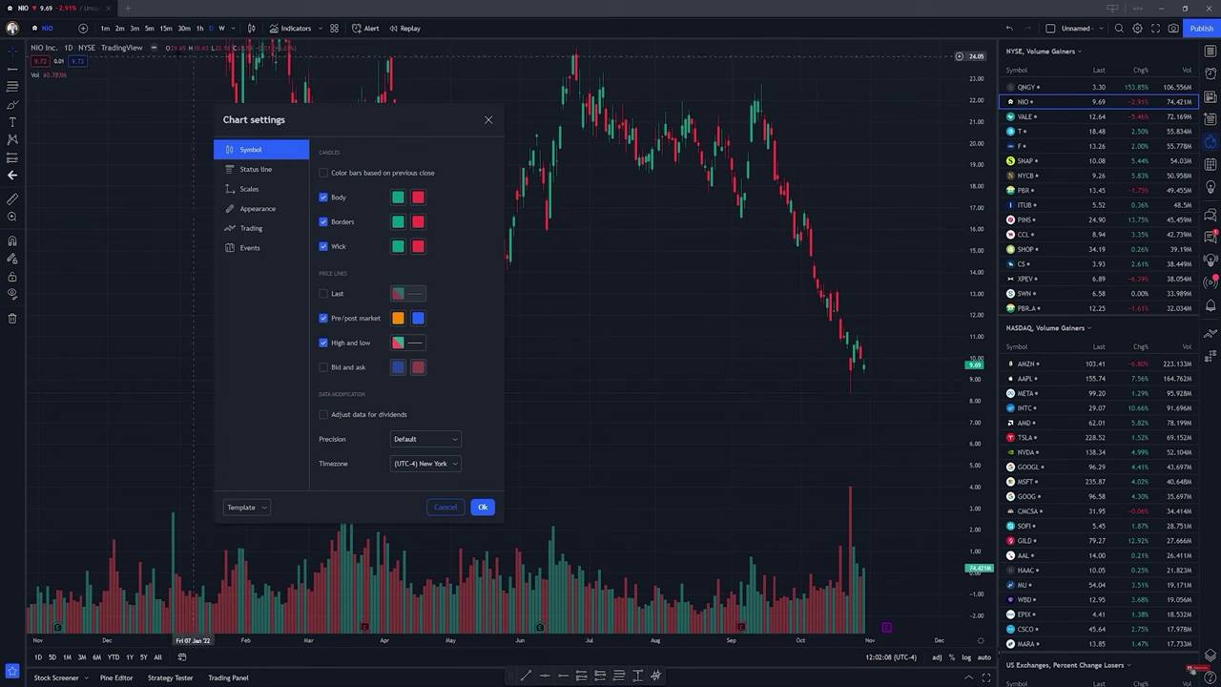
{"action": "left_click", "coordinate": [164, 30]}
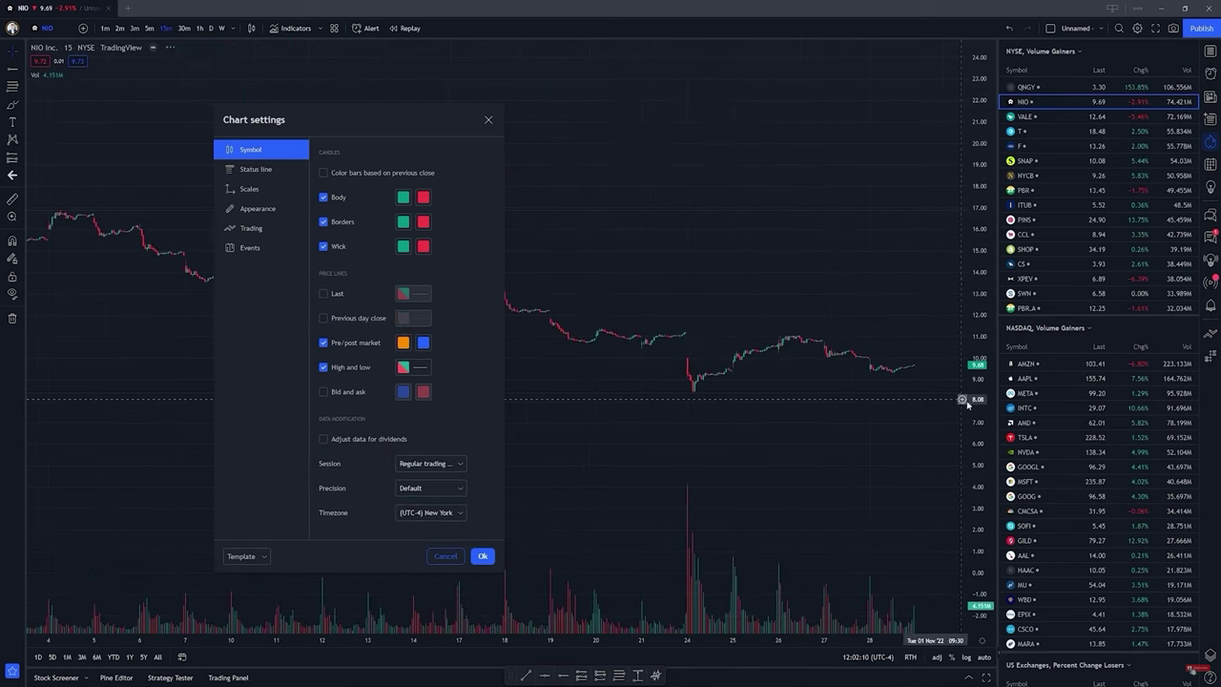
{"action": "left_click_drag", "start_coordinate": [987, 408], "coordinate": [986, 464]}
{"action": "left_click_drag", "start_coordinate": [941, 250], "coordinate": [921, 248]}
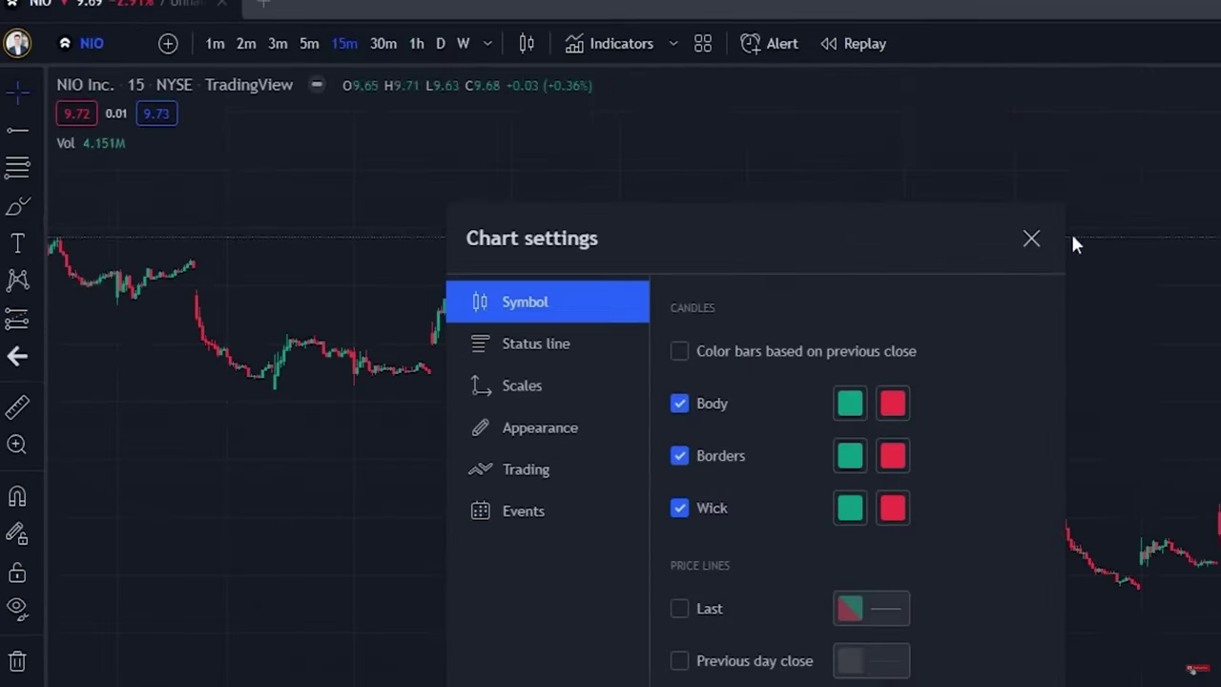
- Examine the high and low price lines across the 15-minute NIO chart with the settings dialog moved aside
{"action": "left_click_drag", "start_coordinate": [859, 240], "coordinate": [506, 515]}
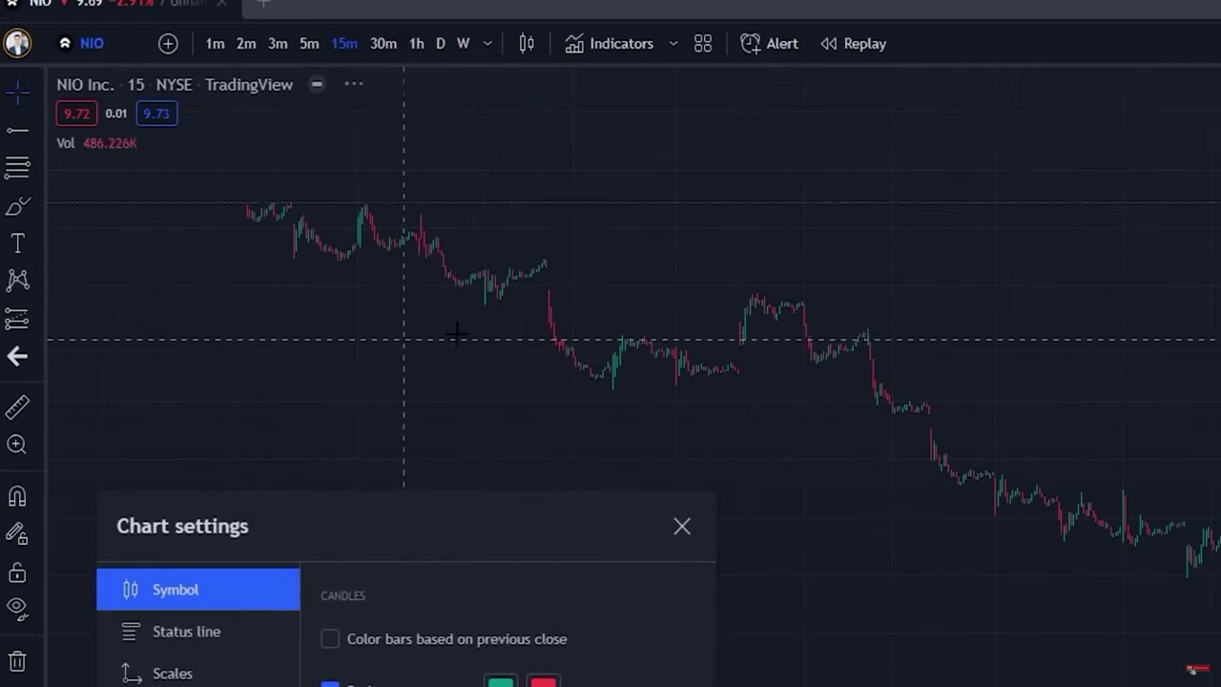
{"action": "scroll", "coordinate": [668, 248], "scroll_direction": "up", "scroll_amount": 3}
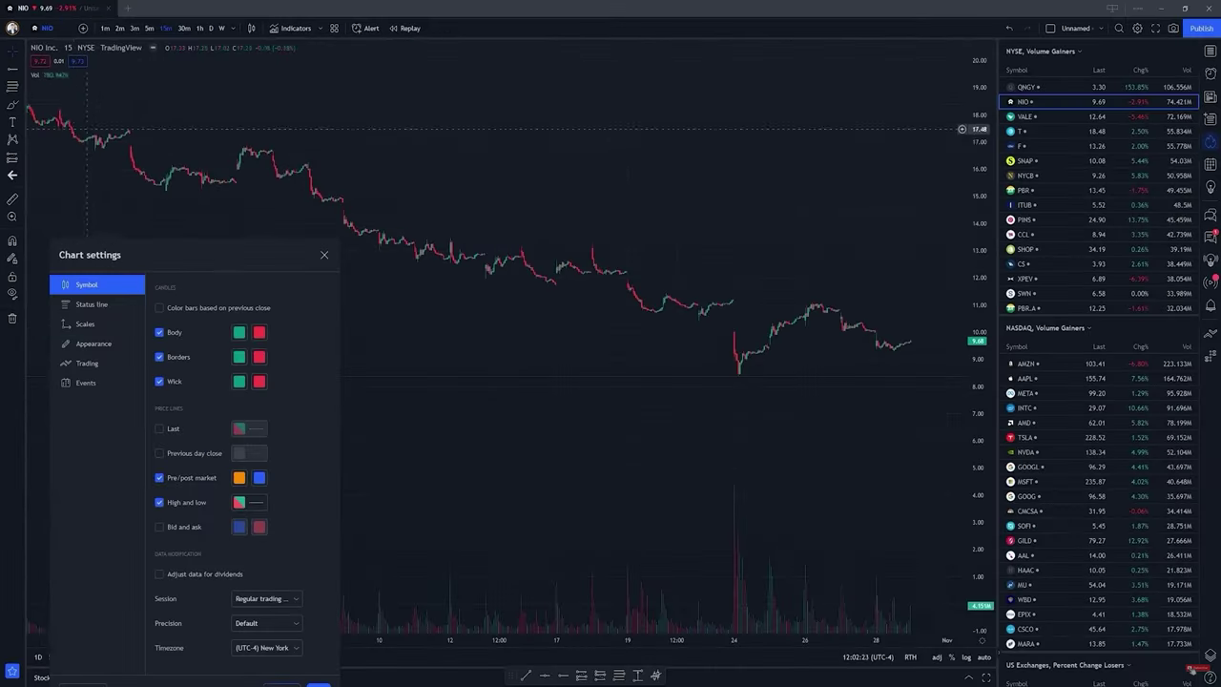
{"action": "scroll", "coordinate": [562, 314], "scroll_direction": "up", "scroll_amount": 5}
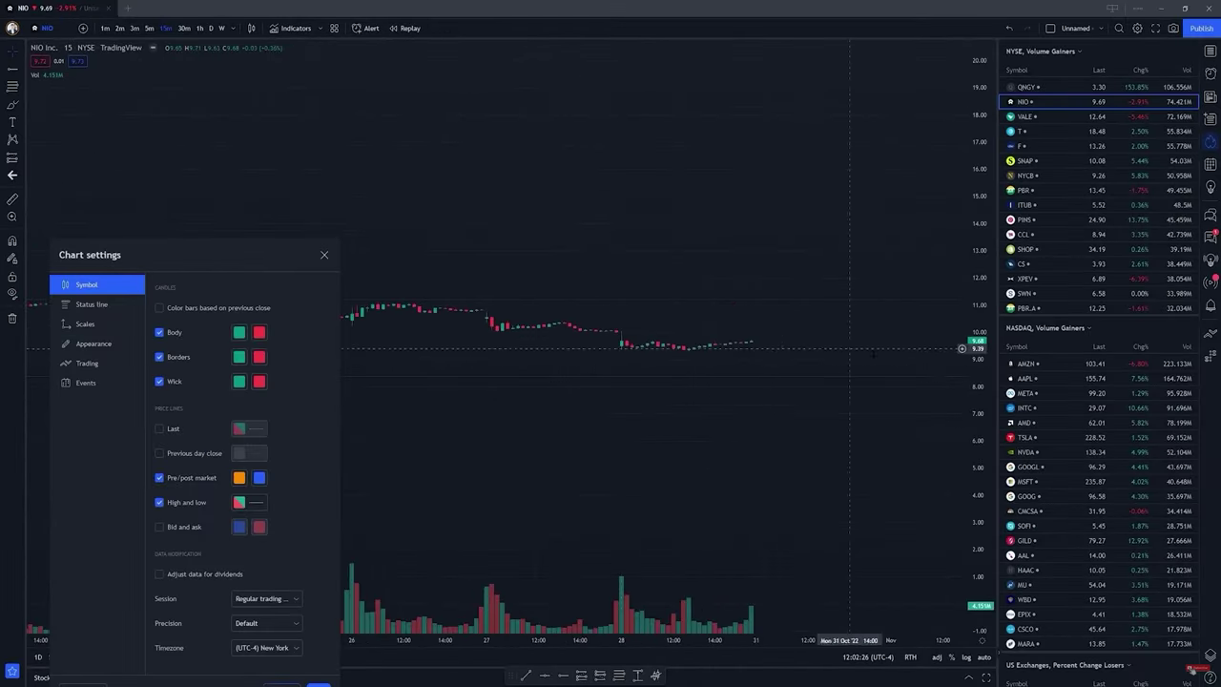
{"action": "left_click_drag", "start_coordinate": [969, 451], "coordinate": [925, 145]}
{"action": "left_click_drag", "start_coordinate": [858, 239], "coordinate": [992, 238]}
{"action": "left_click_drag", "start_coordinate": [988, 456], "coordinate": [981, 219]}
{"action": "scroll", "coordinate": [979, 148], "scroll_direction": "down", "scroll_amount": 2}
{"action": "scroll", "coordinate": [548, 110], "scroll_direction": "up", "scroll_amount": 2}
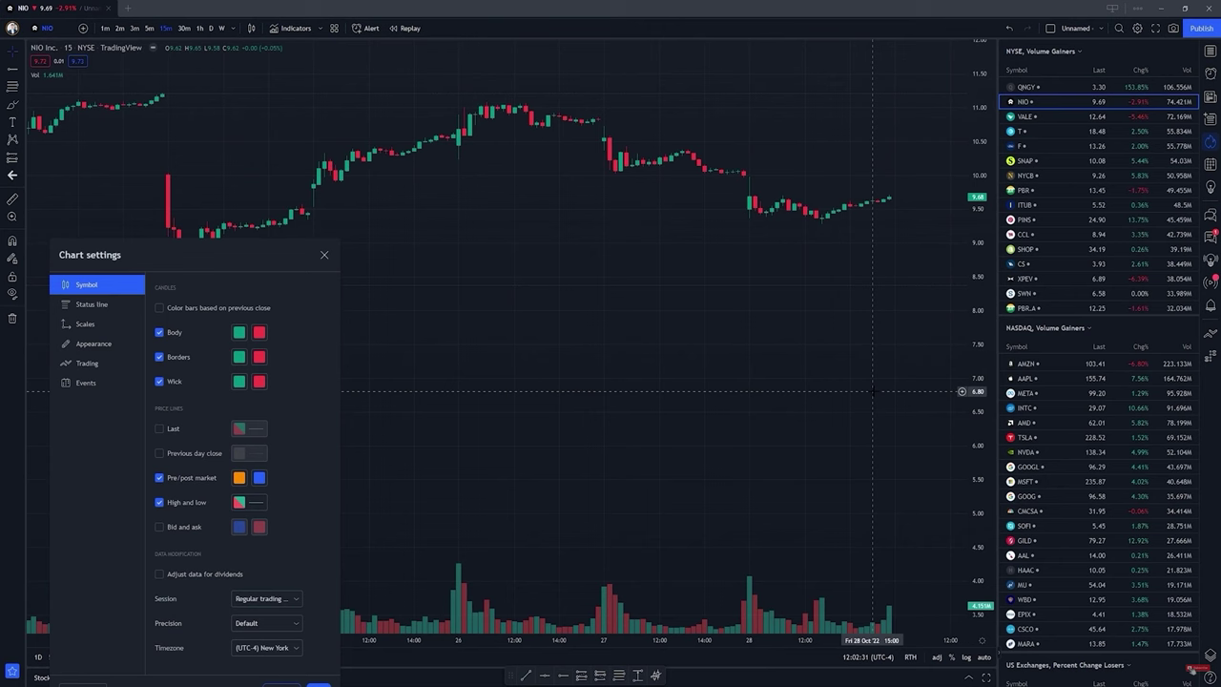
{"action": "scroll", "coordinate": [548, 110], "scroll_direction": "down", "scroll_amount": 2}
{"action": "left_click_drag", "start_coordinate": [214, 255], "coordinate": [373, 119]}
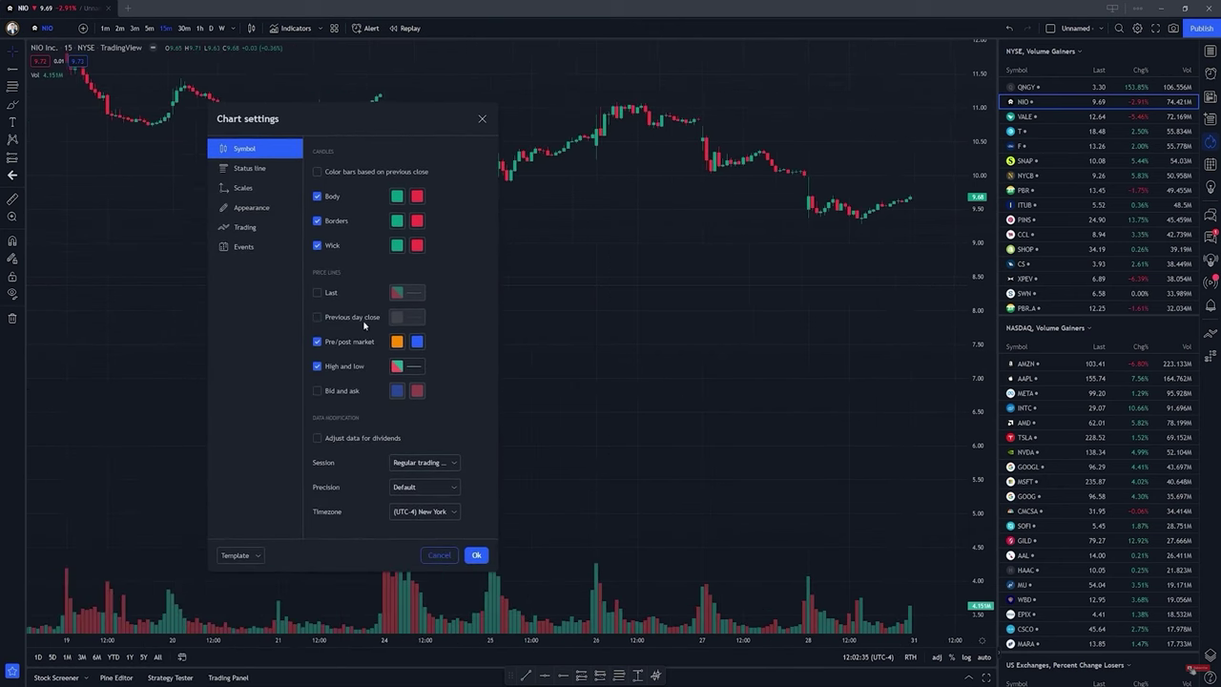
- Turn off the high and low price lines and set the session to Extended trading hours
{"action": "left_click", "coordinate": [318, 368]}
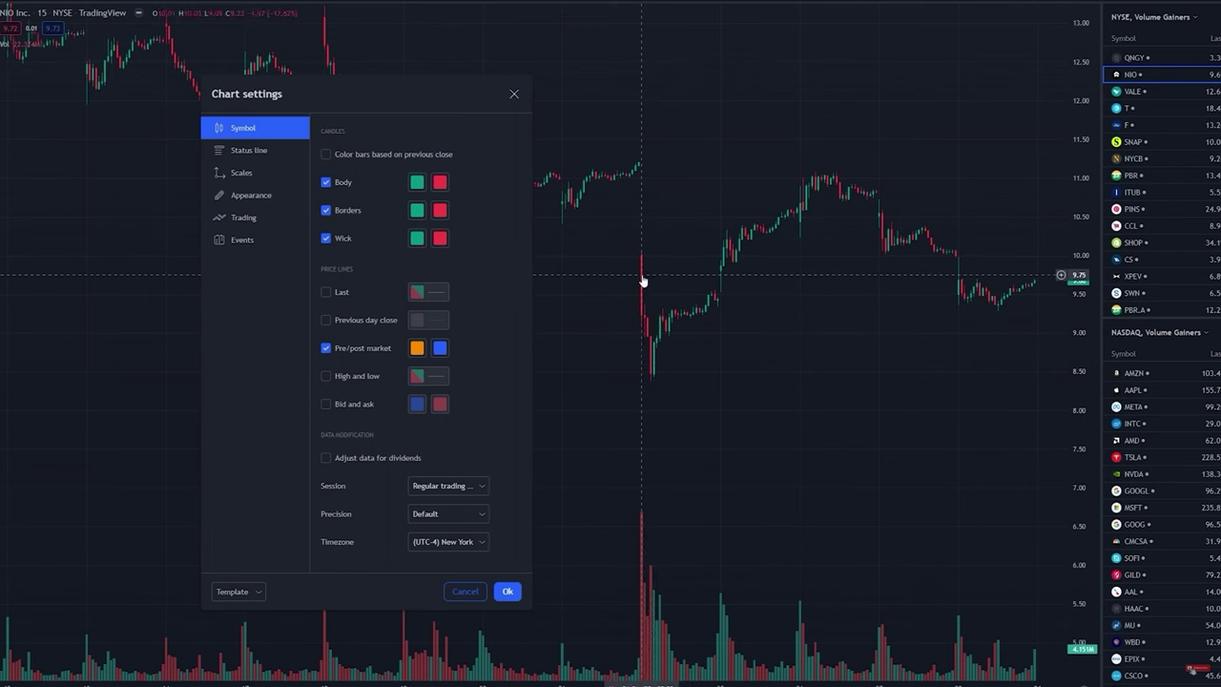
{"action": "left_click", "coordinate": [486, 485]}
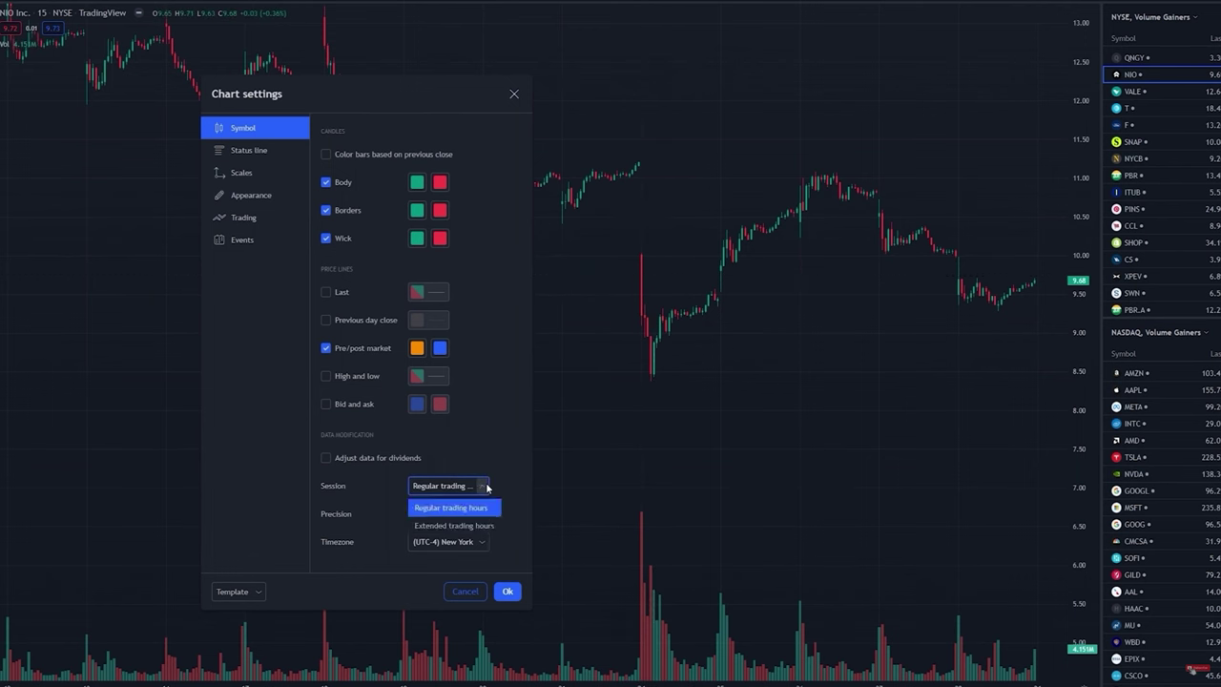
{"action": "left_click", "coordinate": [493, 482]}
{"action": "left_click", "coordinate": [483, 486]}
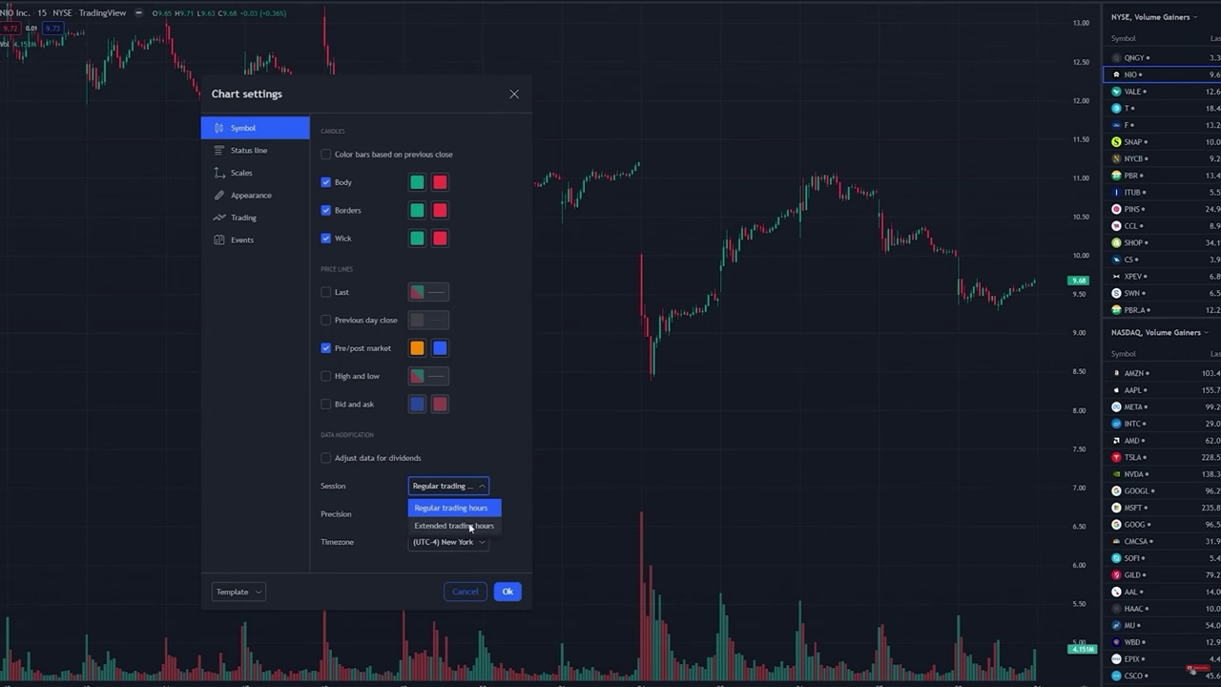
{"action": "left_click", "coordinate": [470, 526]}
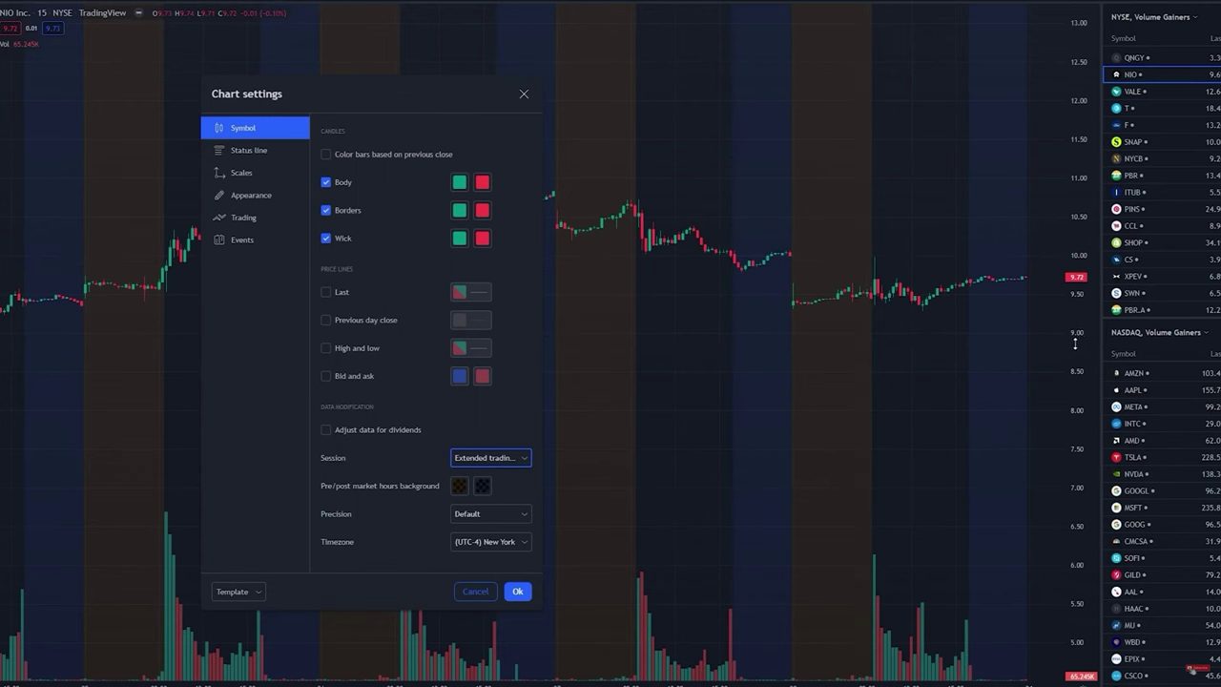
{"action": "left_click_drag", "start_coordinate": [1066, 256], "coordinate": [935, 254]}
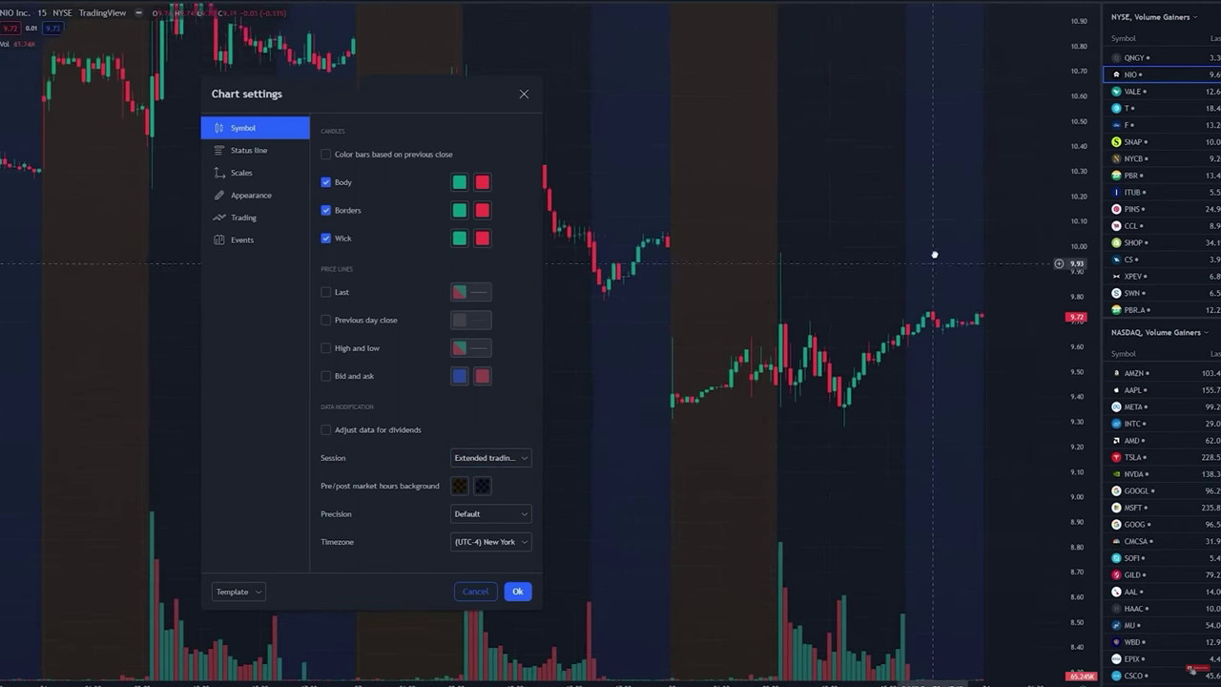
{"action": "left_click_drag", "start_coordinate": [1083, 138], "coordinate": [1083, 256]}
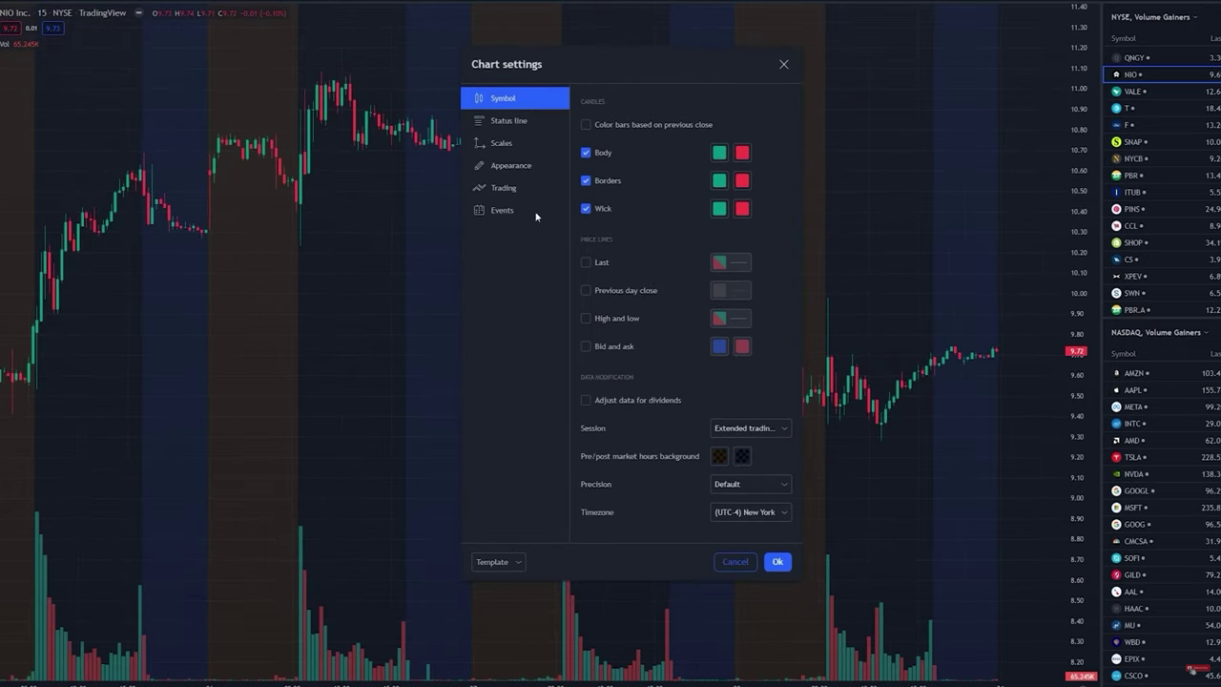
- Hide the symbol title in the status line settings and toggle the OHLC values off and back on
{"action": "left_click", "coordinate": [518, 121]}
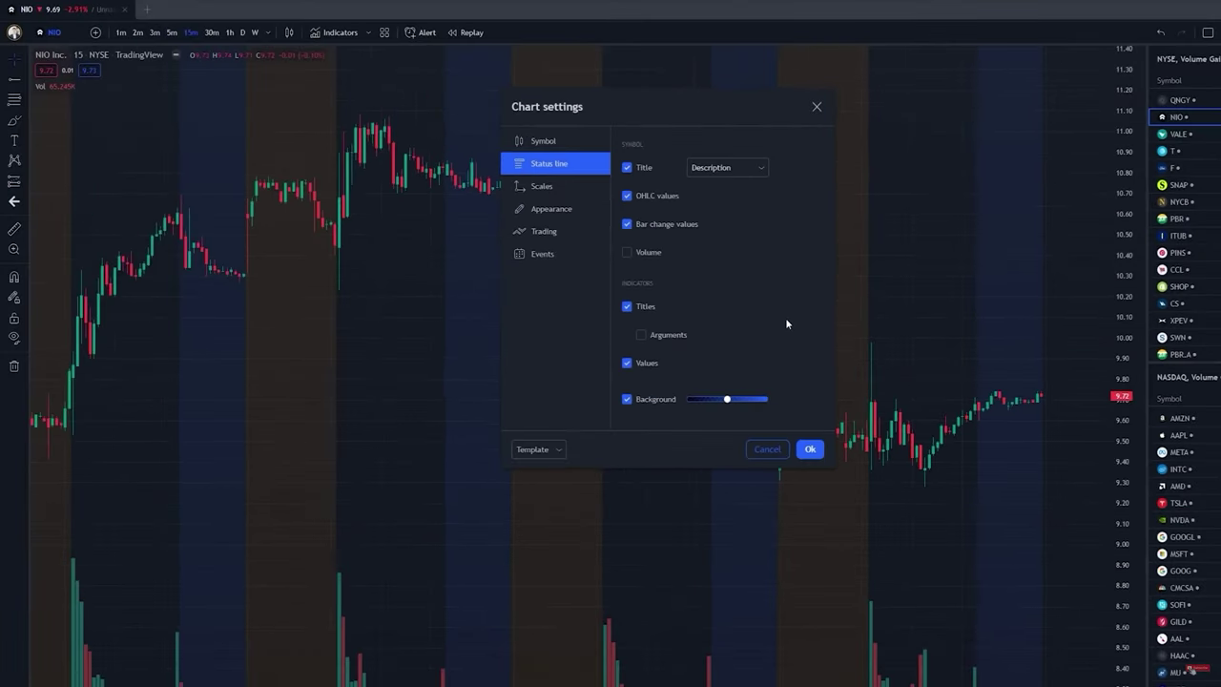
{"action": "left_click_drag", "start_coordinate": [636, 114], "coordinate": [433, 133]}
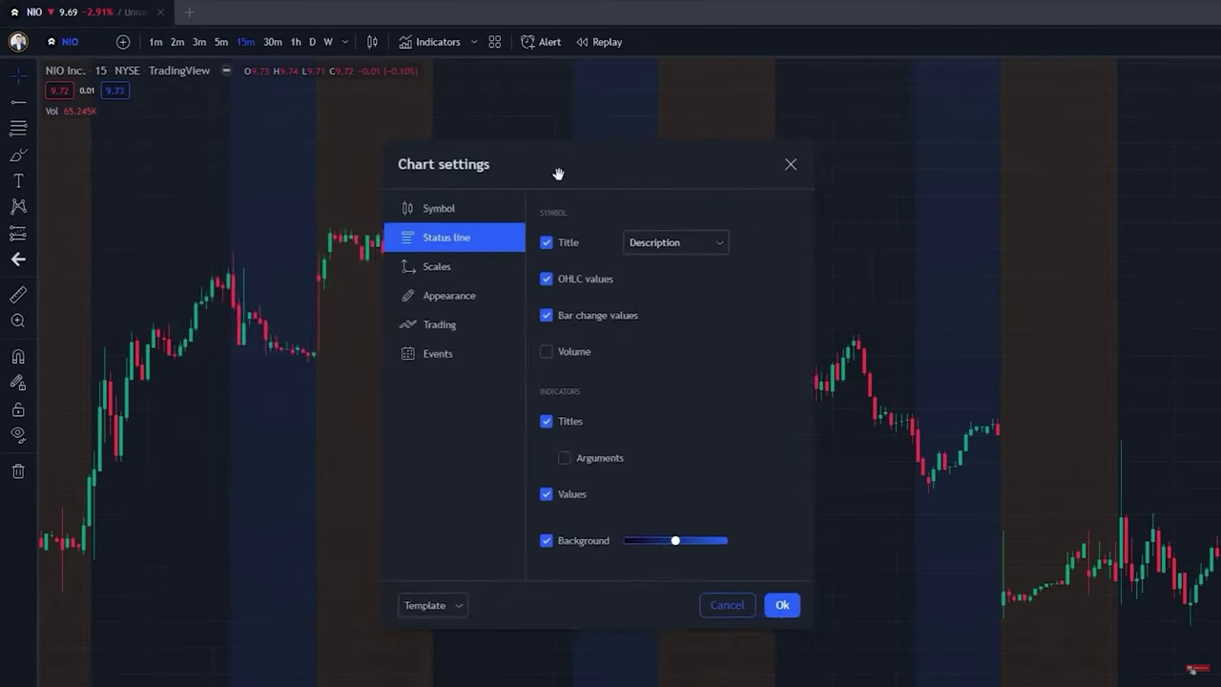
{"action": "left_click_drag", "start_coordinate": [558, 174], "coordinate": [286, 182]}
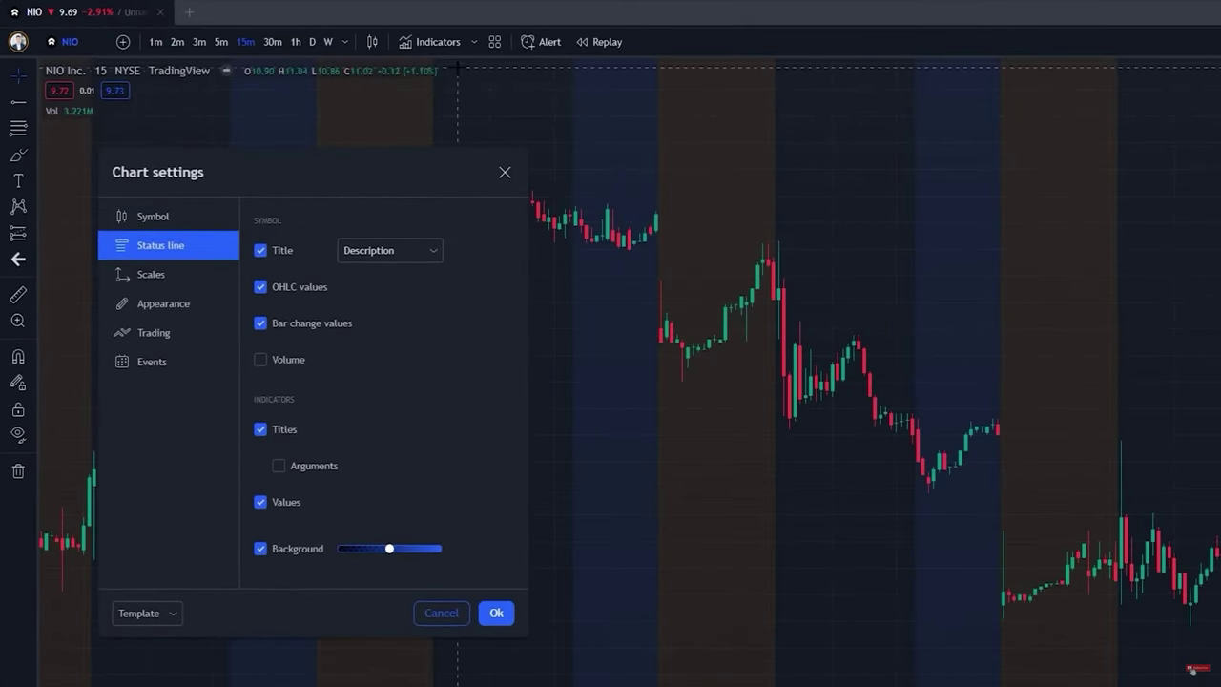
{"action": "left_click", "coordinate": [279, 253]}
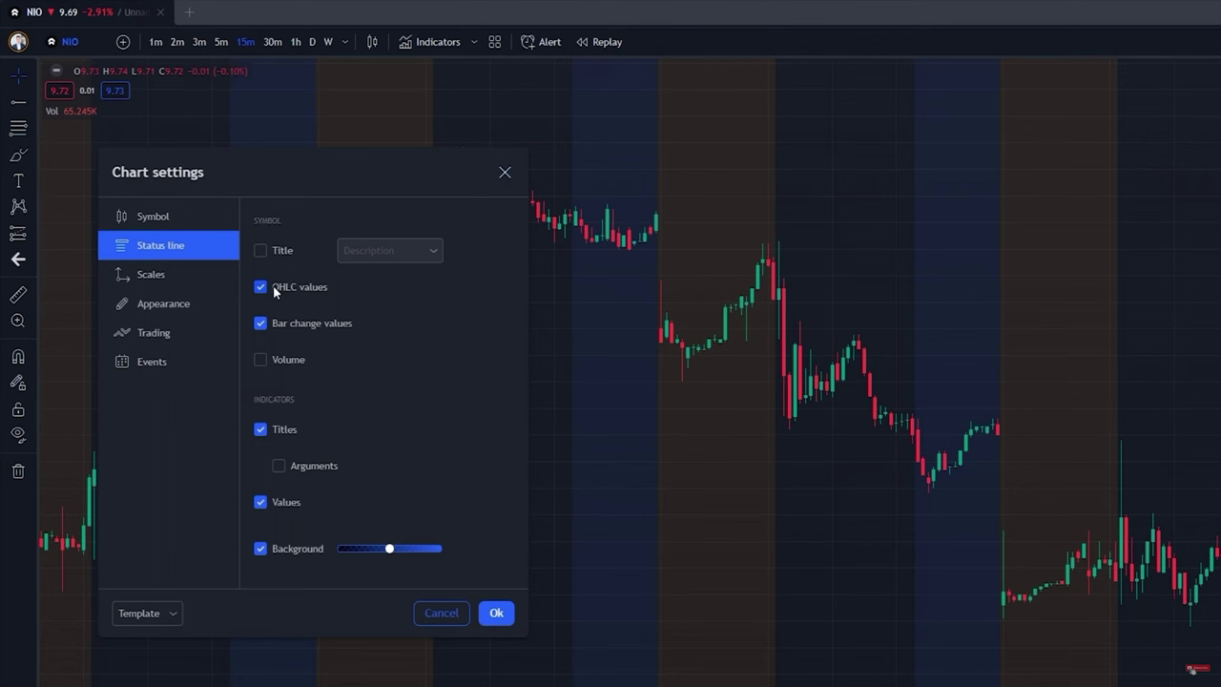
{"action": "left_click", "coordinate": [264, 292]}
{"action": "left_click", "coordinate": [262, 288]}
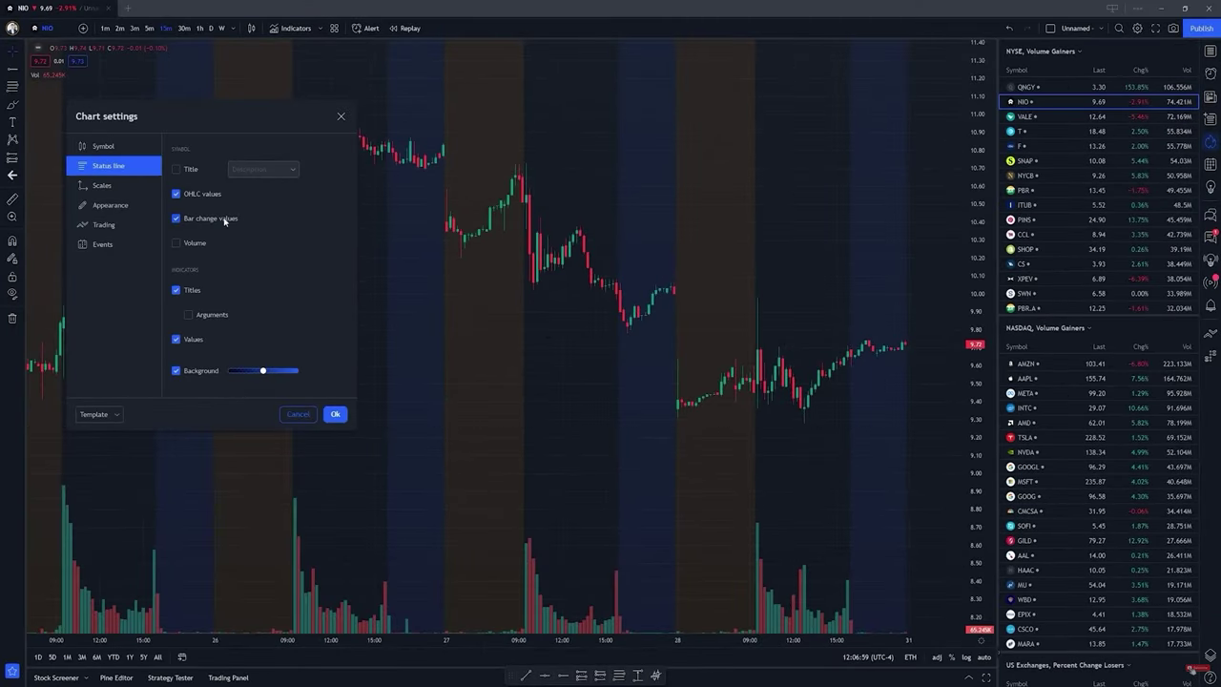
- Turn off the status line's bar change values and toggle the indicator titles and values off and back on
{"action": "scroll", "coordinate": [668, 315], "scroll_direction": "up", "scroll_amount": 1}
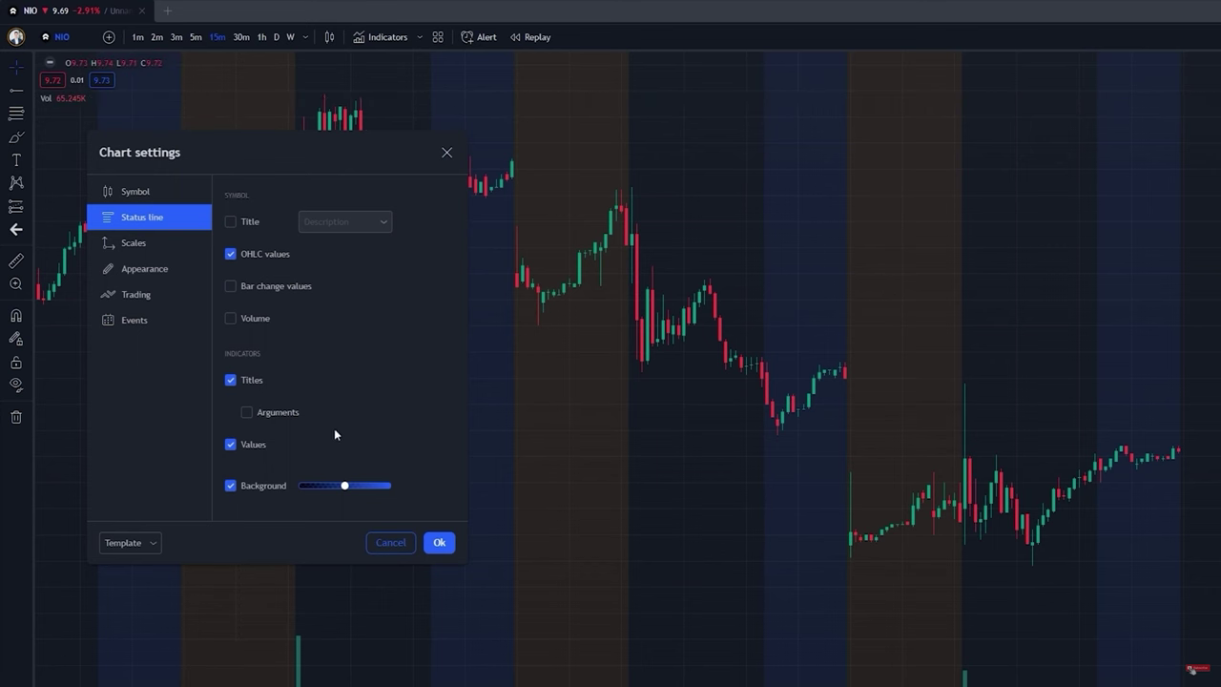
{"action": "mouse_move", "coordinate": [63, 103]}
{"action": "left_click", "coordinate": [231, 380]}
{"action": "left_click", "coordinate": [232, 381]}
{"action": "left_click", "coordinate": [230, 446]}
{"action": "left_click", "coordinate": [230, 445]}
- Raise the status line's background opacity to the maximum and reposition the settings dialog
{"action": "left_click_drag", "start_coordinate": [344, 485], "coordinate": [320, 486]}
{"action": "left_click_drag", "start_coordinate": [353, 485], "coordinate": [388, 492]}
{"action": "left_click_drag", "start_coordinate": [262, 145], "coordinate": [428, 175]}
- Highlight the Best Retail Broker, Stock Scanner and Trading Charts entries in the YouTube video description
{"action": "left_click_drag", "start_coordinate": [83, 184], "coordinate": [441, 182]}
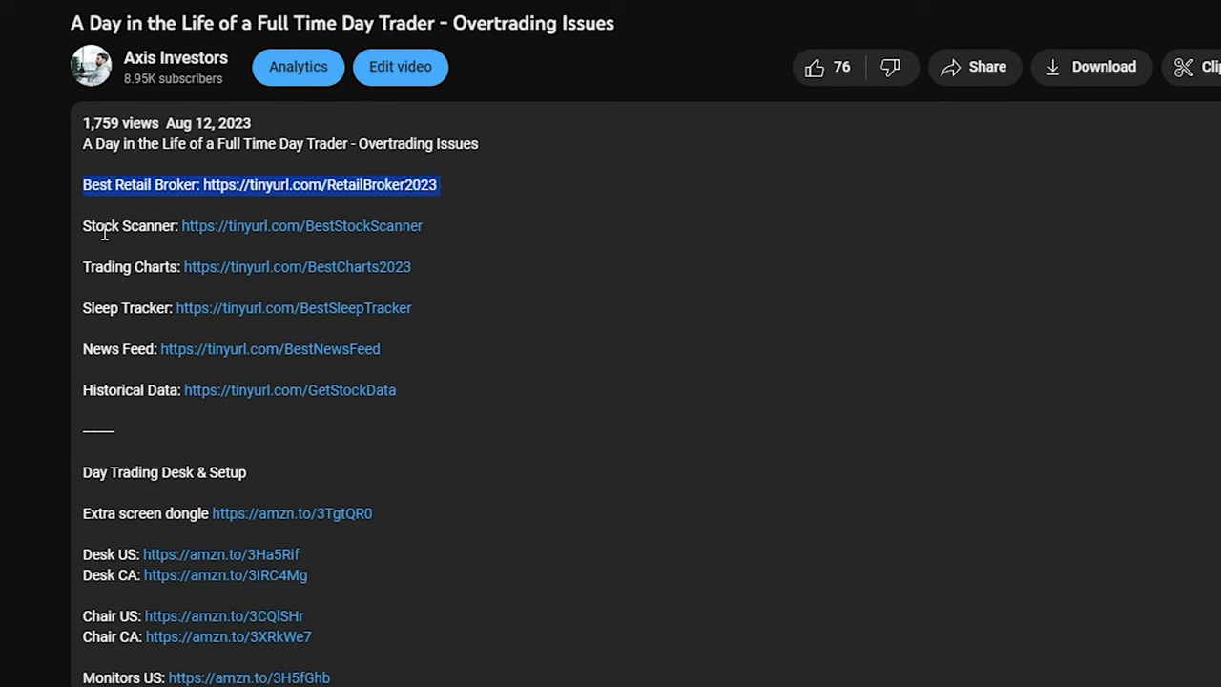
{"action": "left_click_drag", "start_coordinate": [83, 227], "coordinate": [433, 231]}
{"action": "left_click_drag", "start_coordinate": [86, 268], "coordinate": [133, 268]}
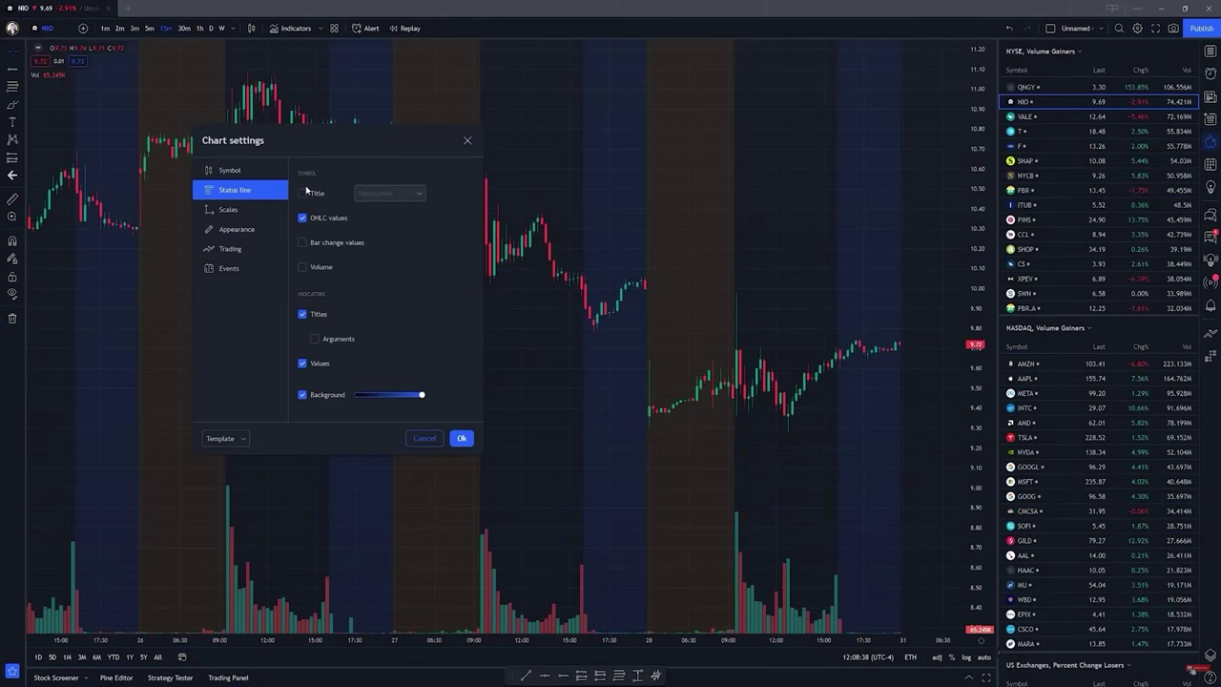
- Open the Scales settings, reposition the dialog, and toggle the symbol last price label off and back on
{"action": "left_click", "coordinate": [258, 210]}
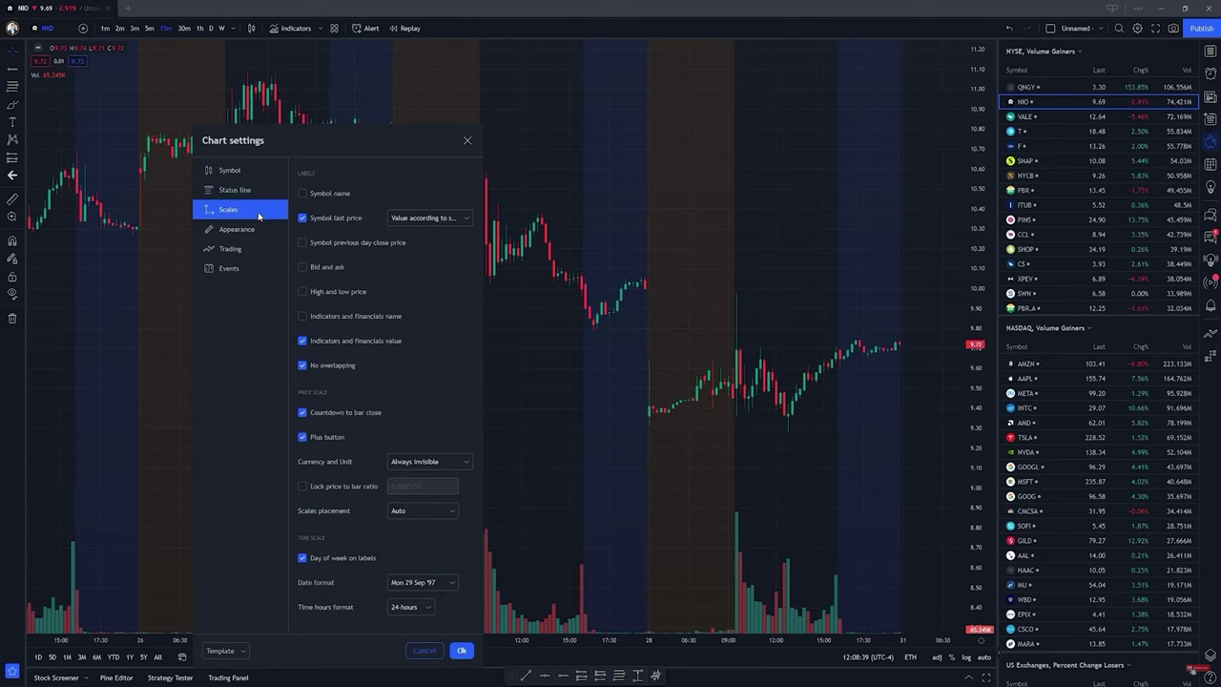
{"action": "left_click_drag", "start_coordinate": [376, 140], "coordinate": [684, 77]}
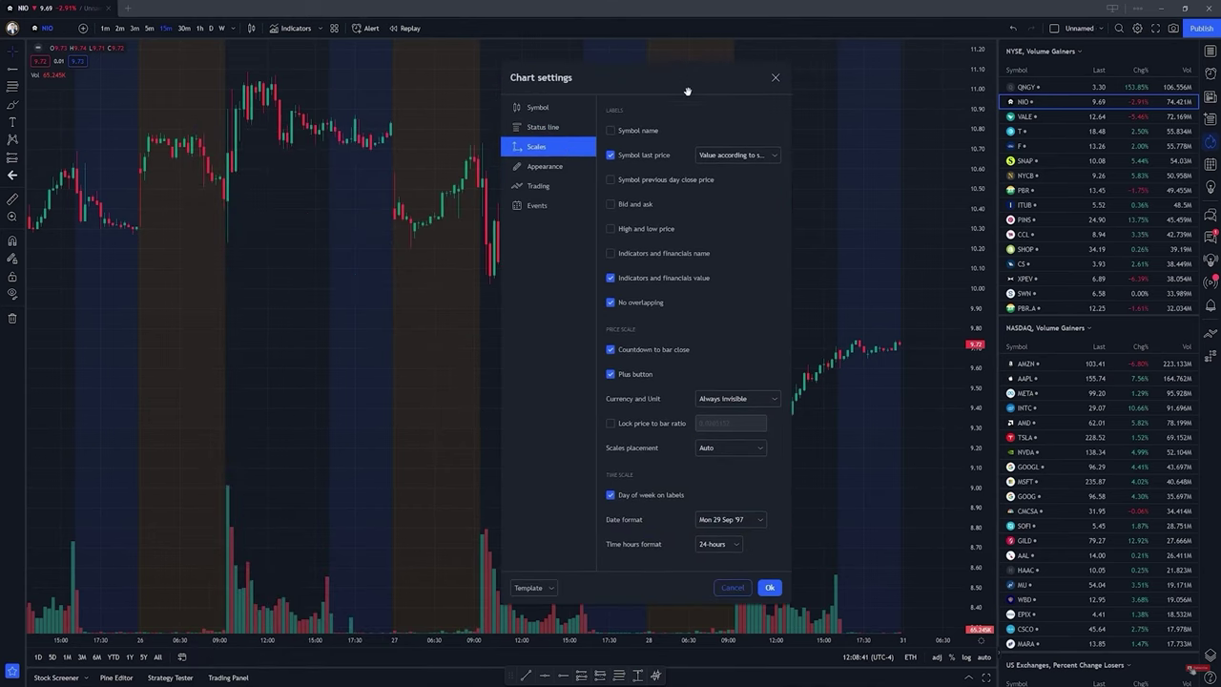
{"action": "left_click", "coordinate": [608, 155]}
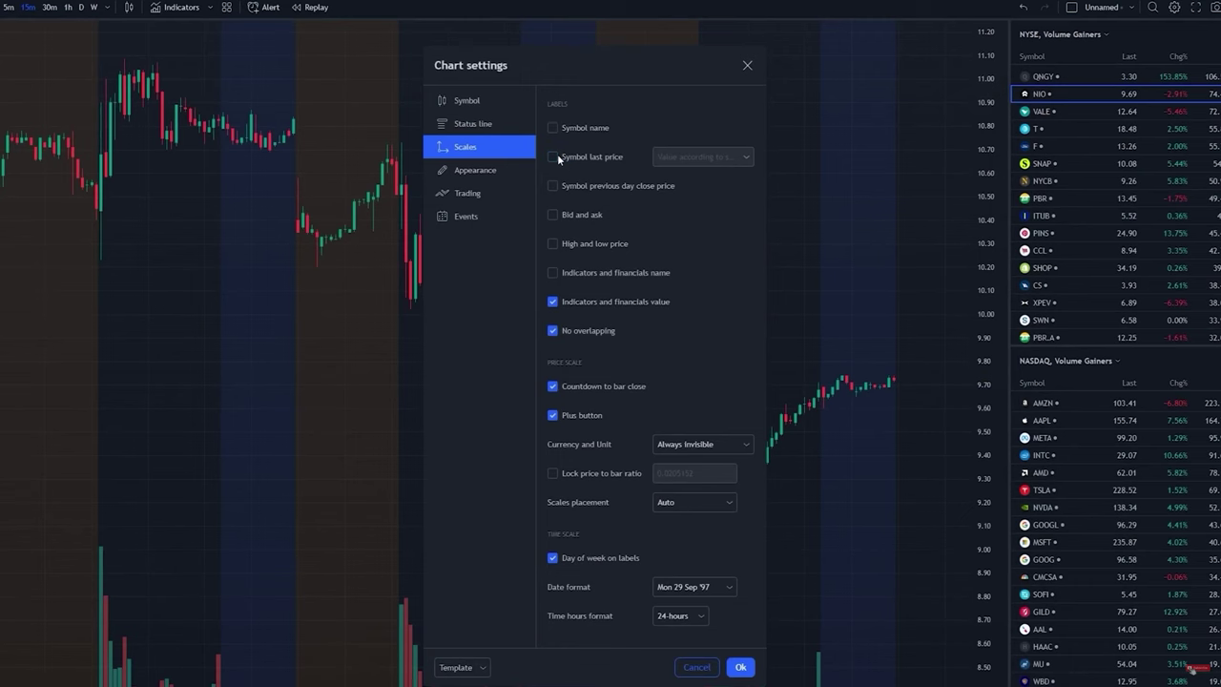
{"action": "left_click", "coordinate": [554, 155]}
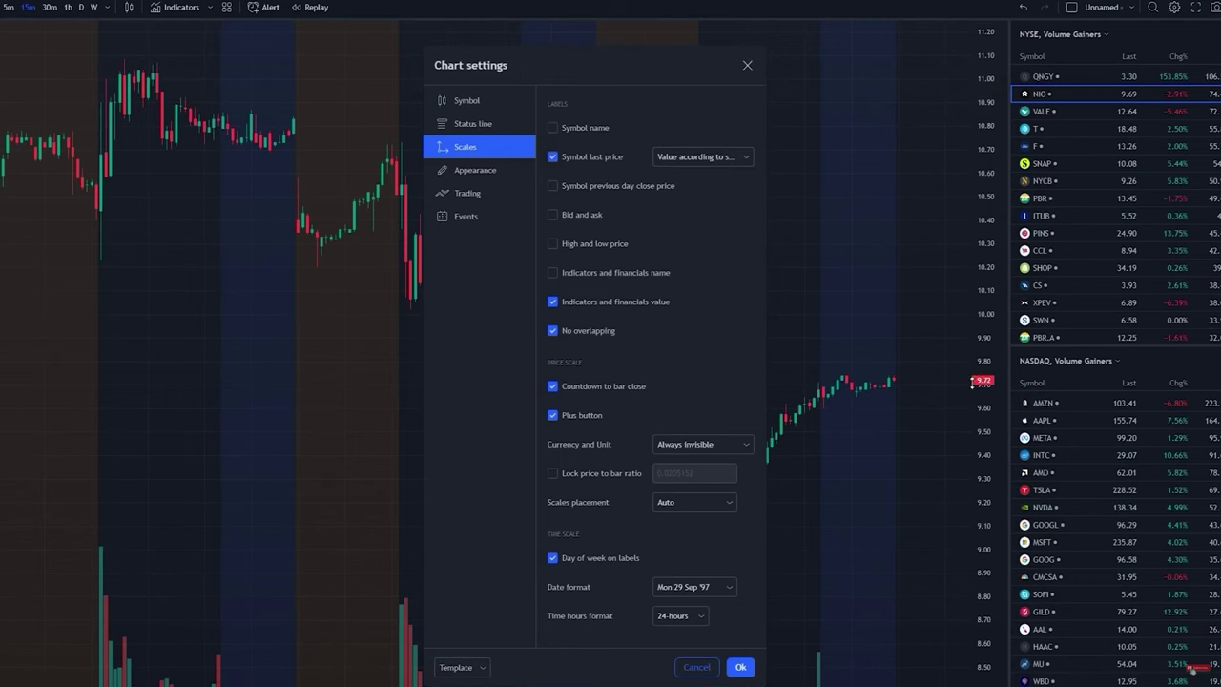
- Examine the last price and volume value labels on the price scale at different chart zoom levels
{"action": "scroll", "coordinate": [918, 355], "scroll_direction": "down", "scroll_amount": 4}
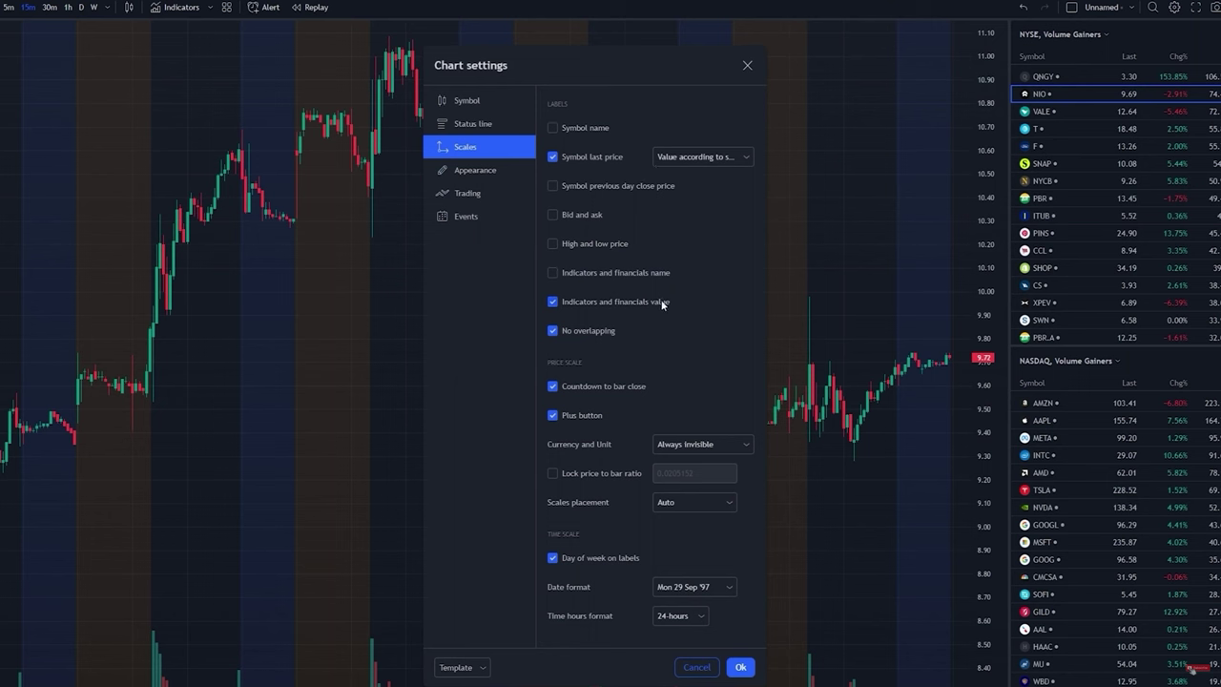
{"action": "scroll", "coordinate": [928, 382], "scroll_direction": "up", "scroll_amount": 2}
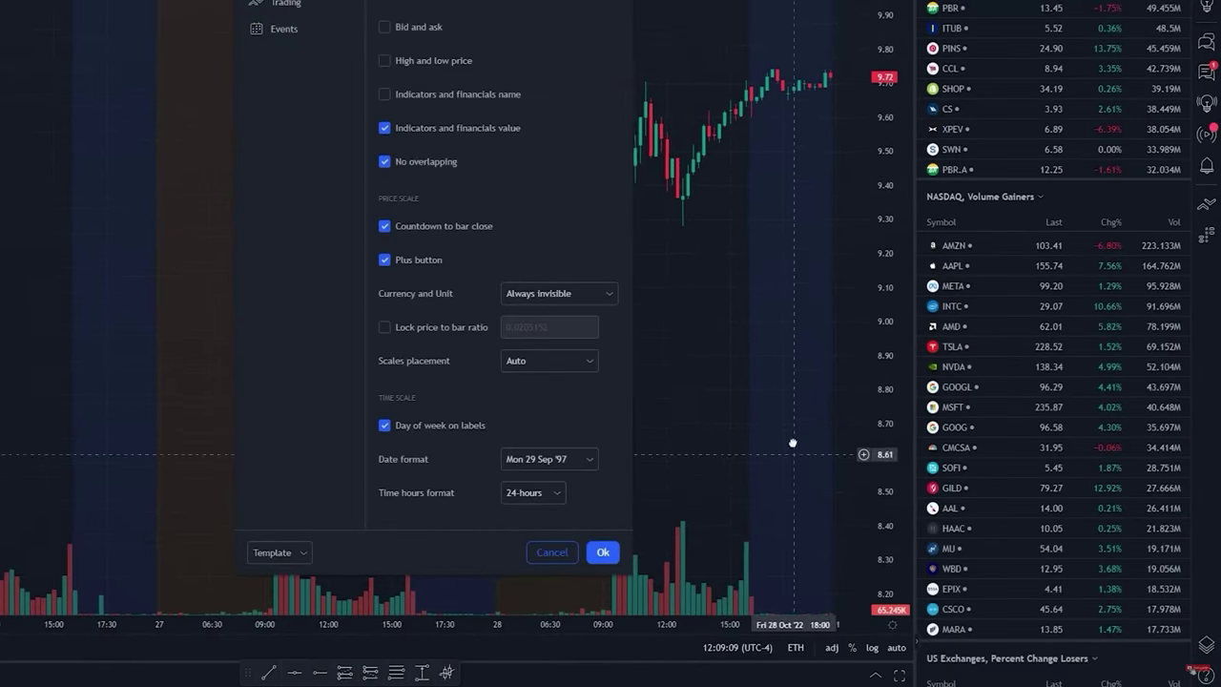
{"action": "left_click_drag", "start_coordinate": [887, 601], "coordinate": [885, 551]}
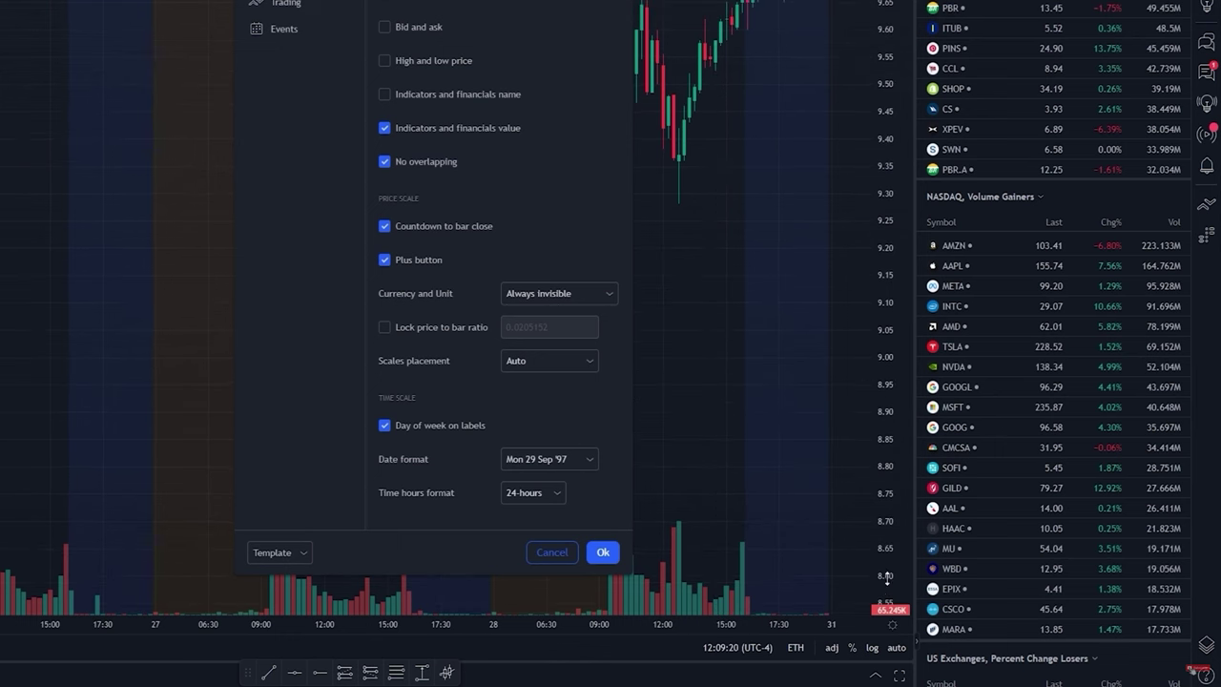
{"action": "scroll", "coordinate": [872, 463], "scroll_direction": "down", "scroll_amount": 2}
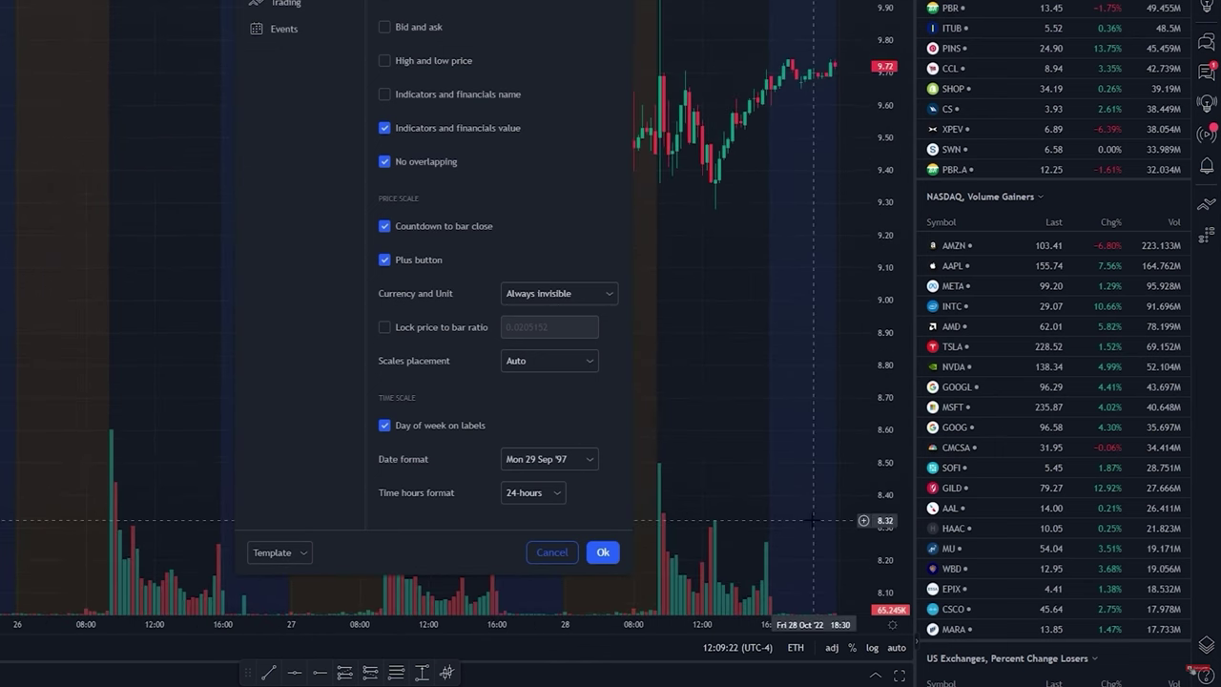
{"action": "left_click", "coordinate": [878, 518]}
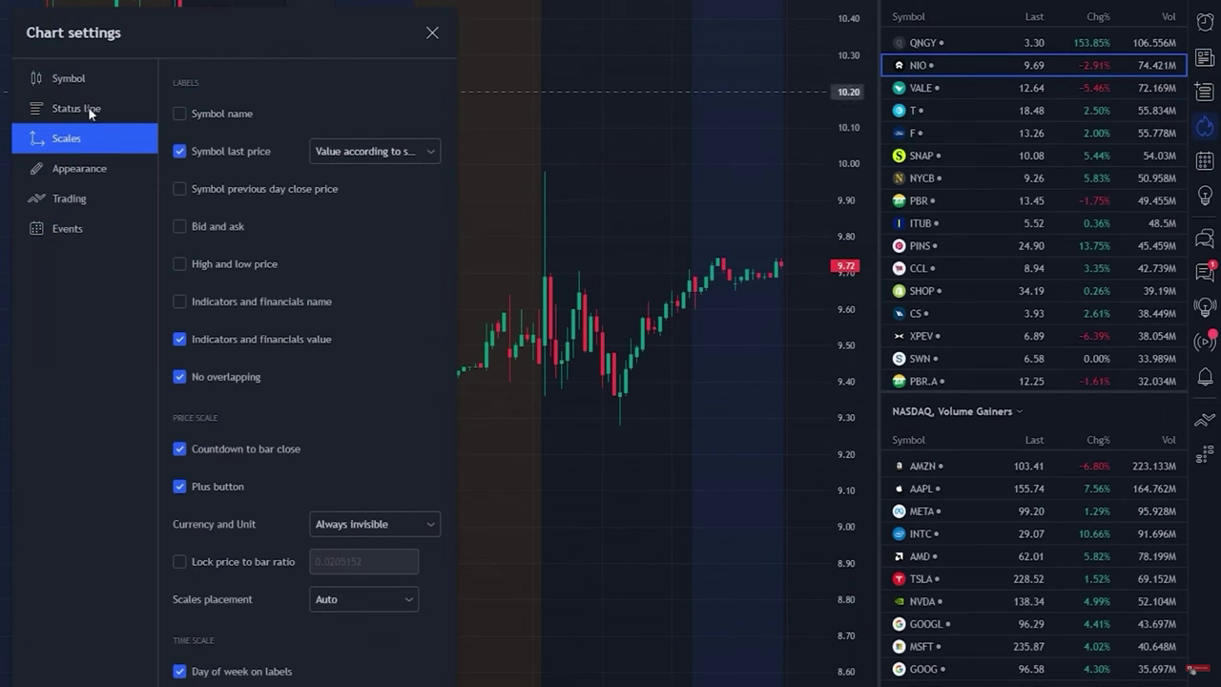
- Draw a horizontal ray at about 9.72 starting from the recent peak on the NIO chart
{"action": "left_click", "coordinate": [705, 266]}
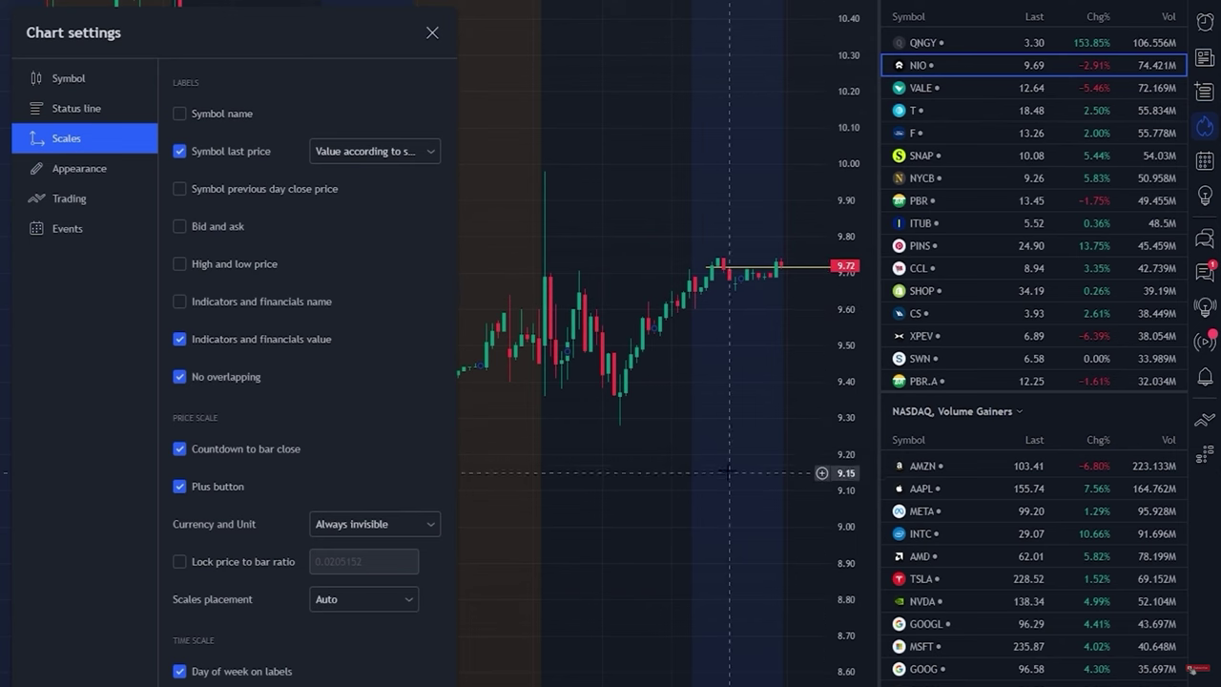
{"action": "scroll", "coordinate": [857, 429], "scroll_direction": "down", "scroll_amount": 2}
{"action": "left_click_drag", "start_coordinate": [857, 428], "coordinate": [857, 408]}
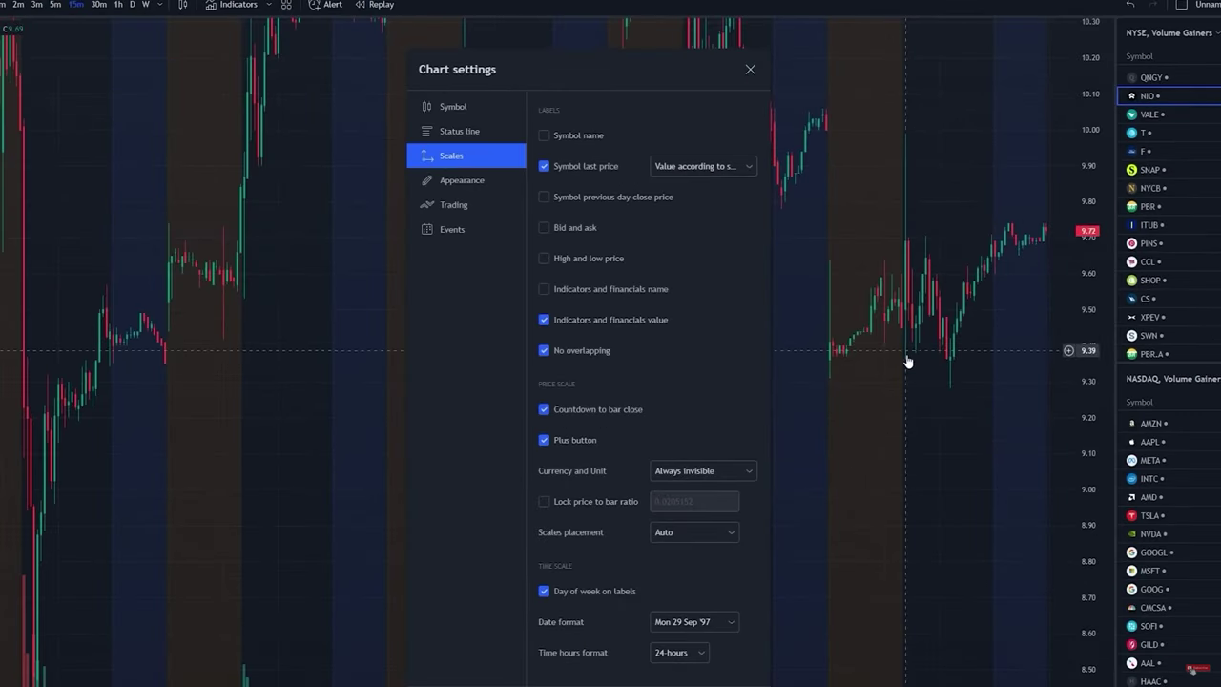
- Turn off the price scale's plus button and switch Currency and Unit to Always visible and back to Always invisible
{"action": "scroll", "coordinate": [911, 358], "scroll_direction": "down", "scroll_amount": 2}
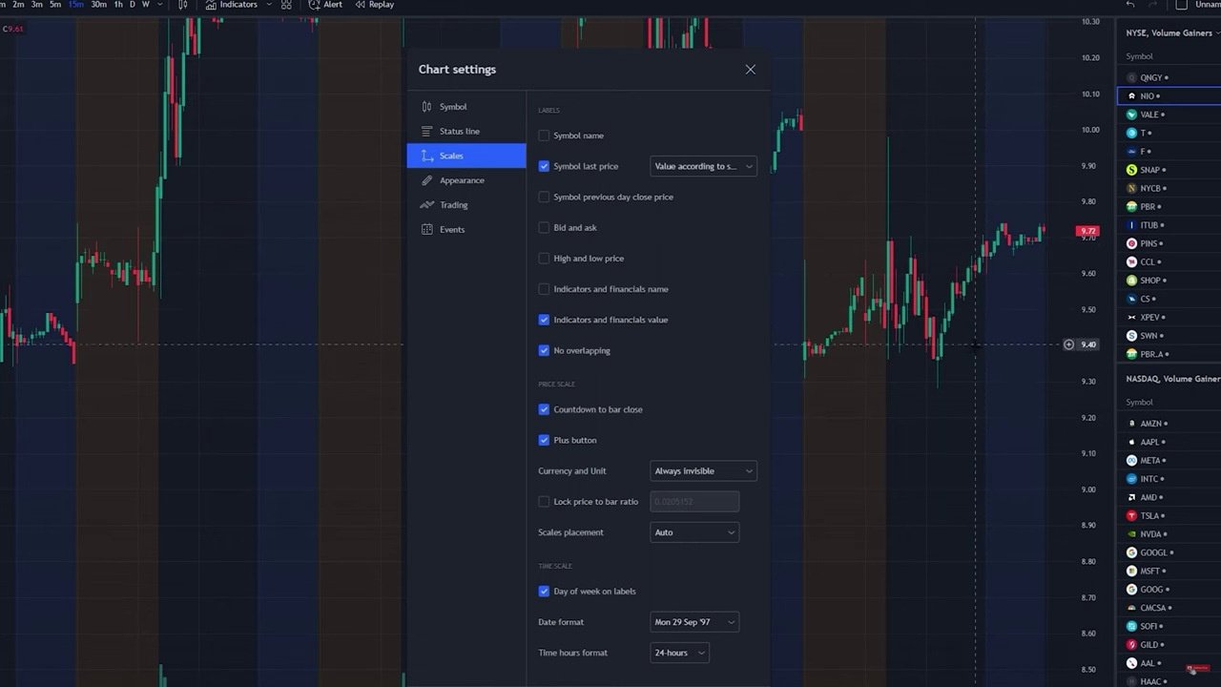
{"action": "scroll", "coordinate": [972, 362], "scroll_direction": "up", "scroll_amount": 2}
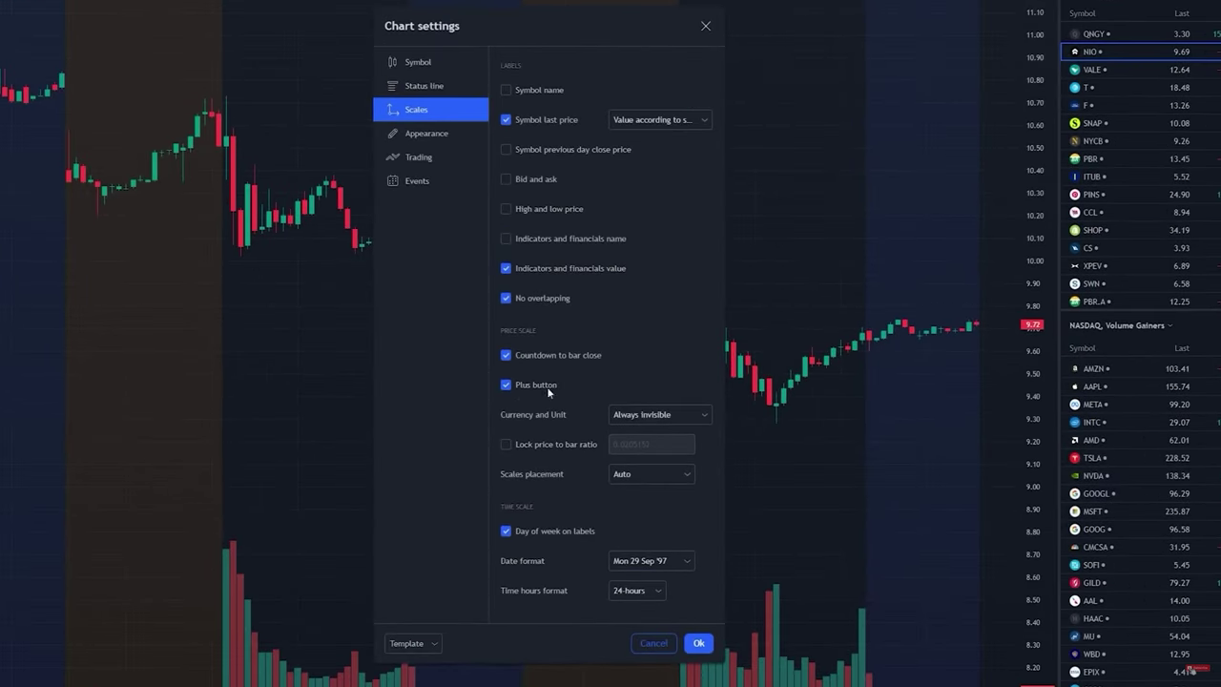
{"action": "left_click", "coordinate": [503, 388]}
{"action": "left_click", "coordinate": [659, 413]}
{"action": "left_click", "coordinate": [657, 455]}
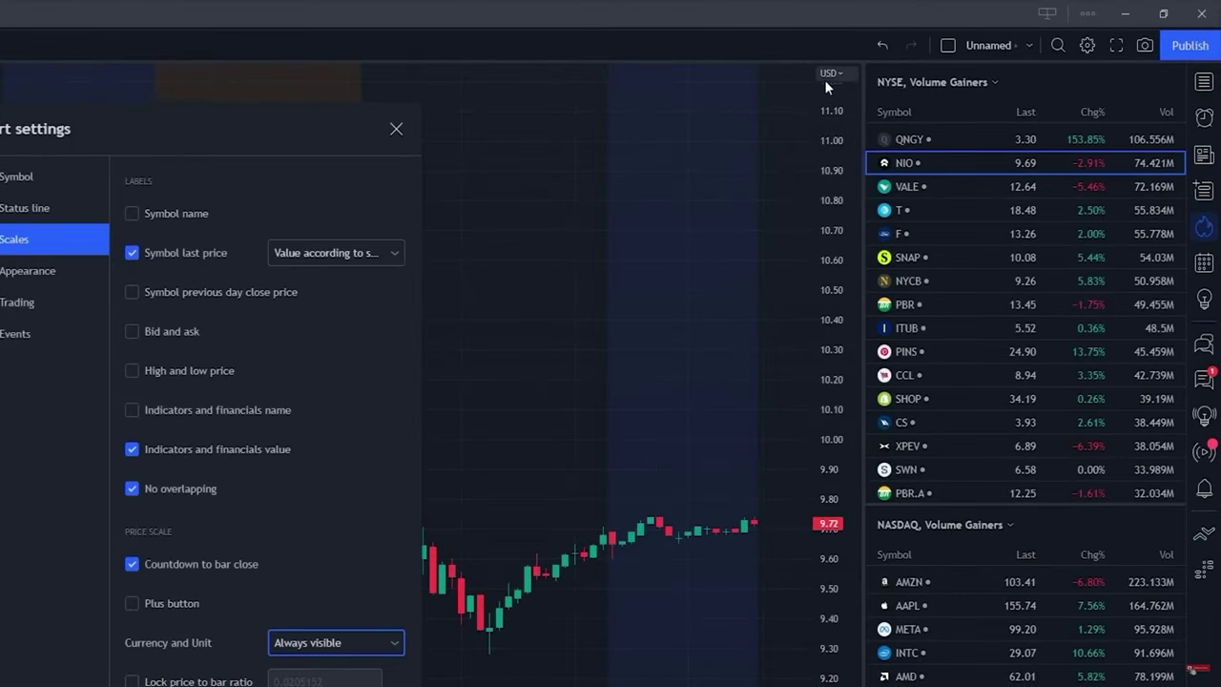
{"action": "left_click", "coordinate": [298, 649]}
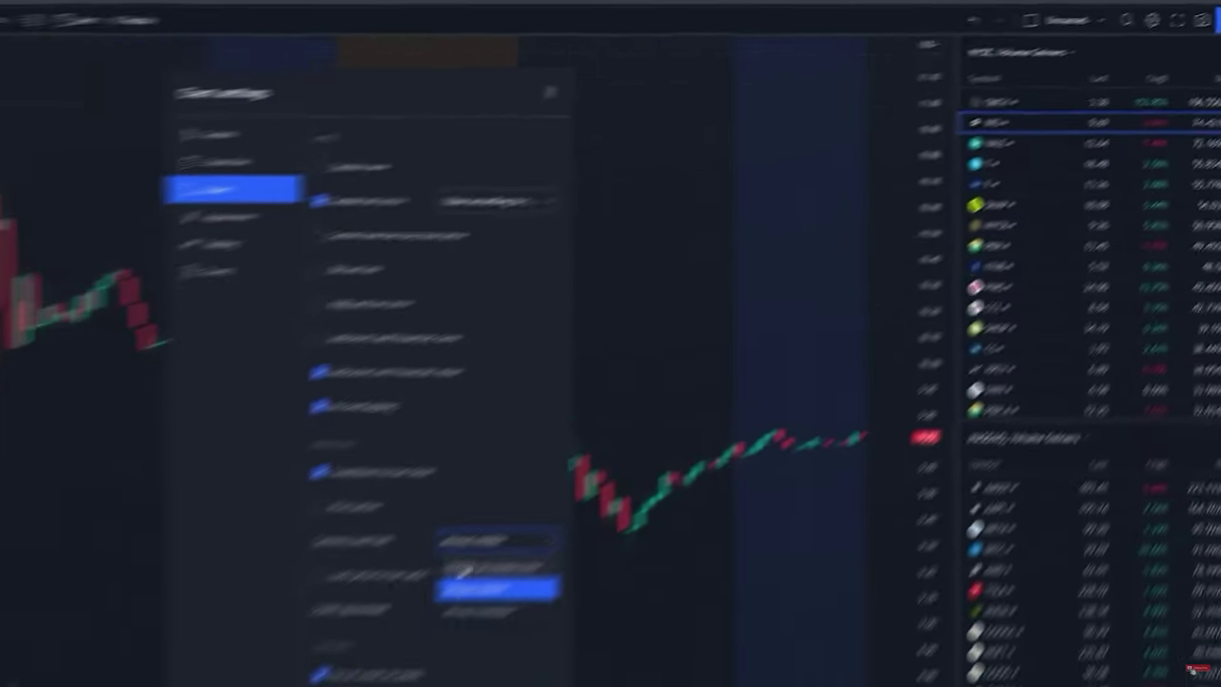
{"action": "left_click", "coordinate": [680, 467]}
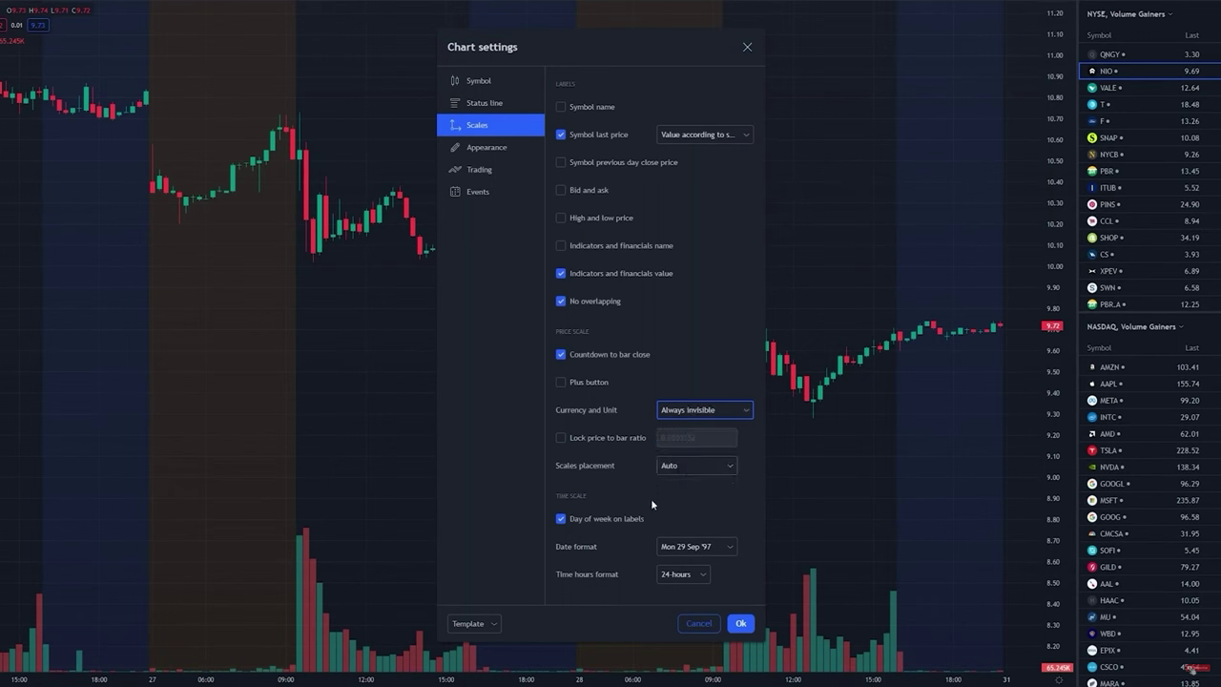
- Try Stack on the left for the scales placement, set it to Stack on the right, and review the date formats
{"action": "key", "text": "Tab"}
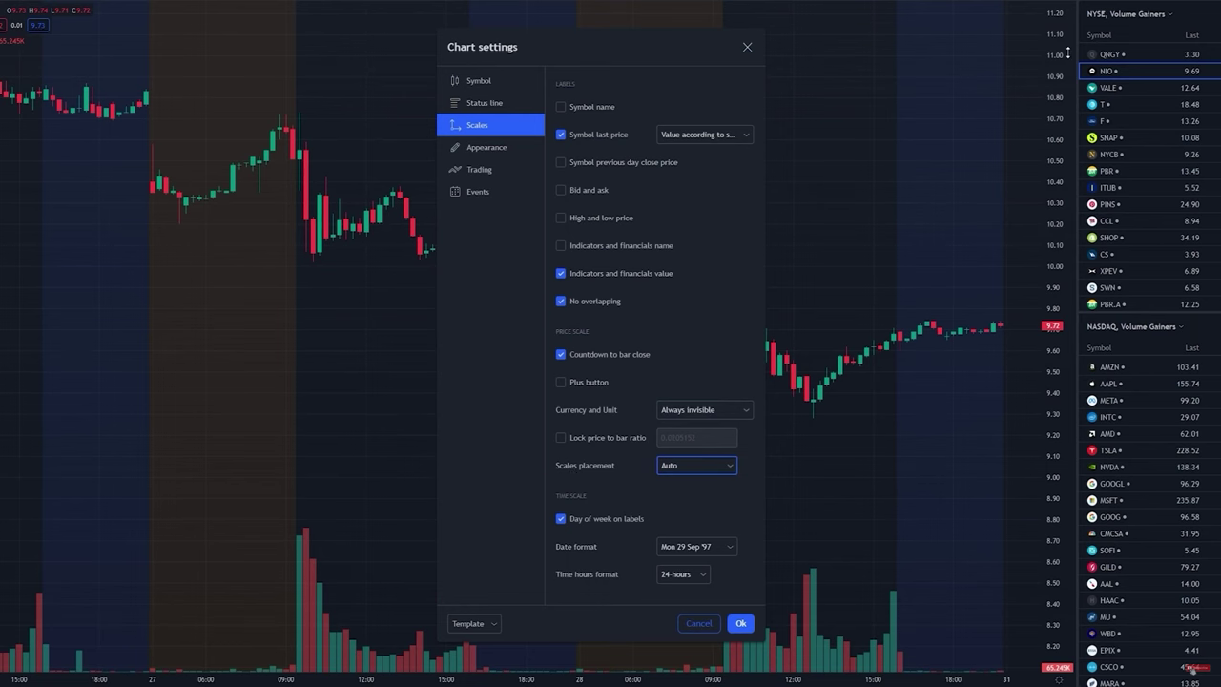
{"action": "left_click", "coordinate": [697, 465]}
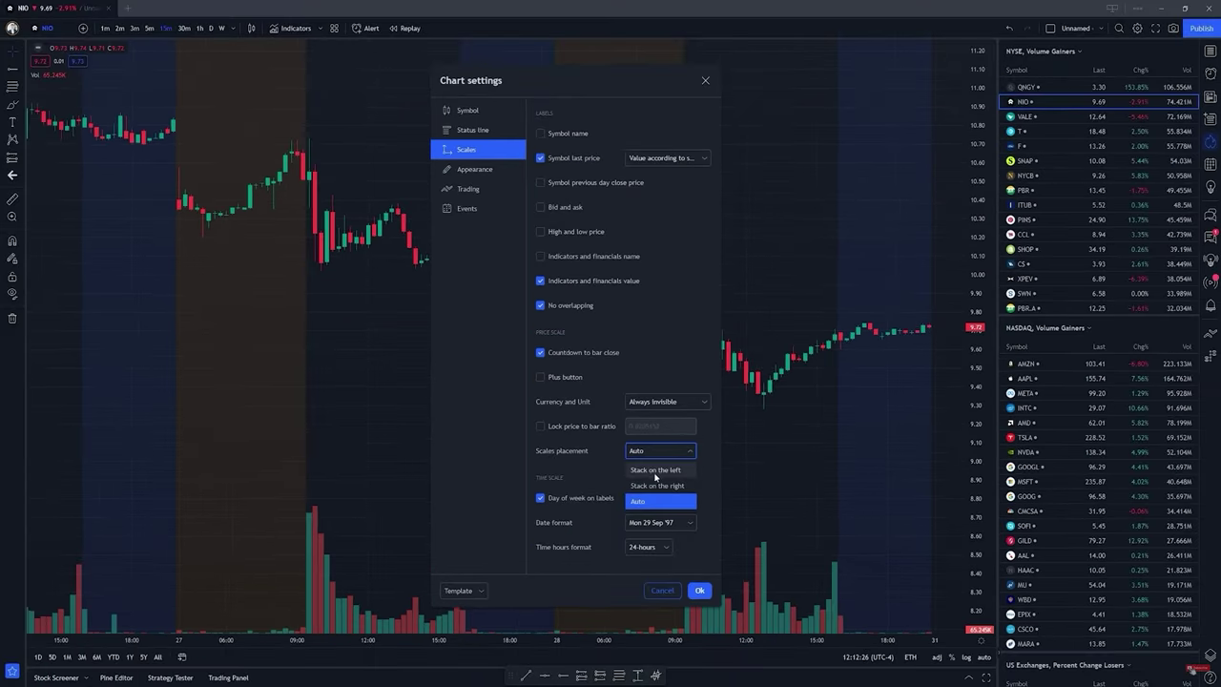
{"action": "left_click", "coordinate": [692, 495]}
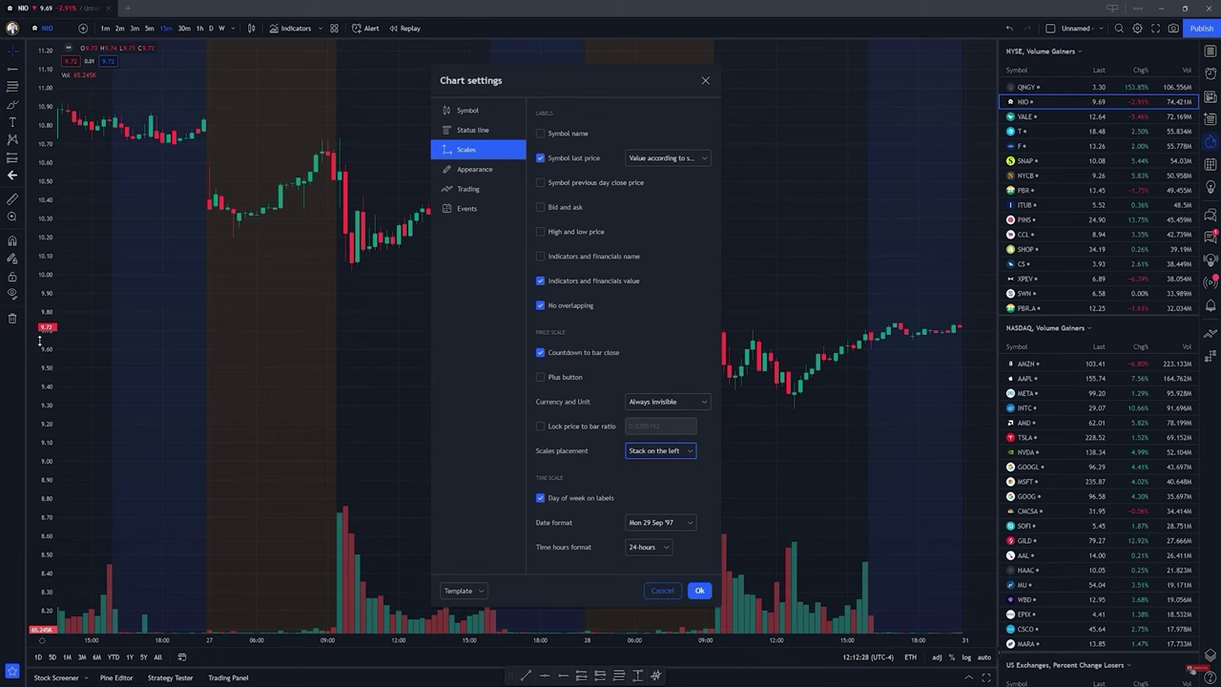
{"action": "left_click", "coordinate": [689, 451]}
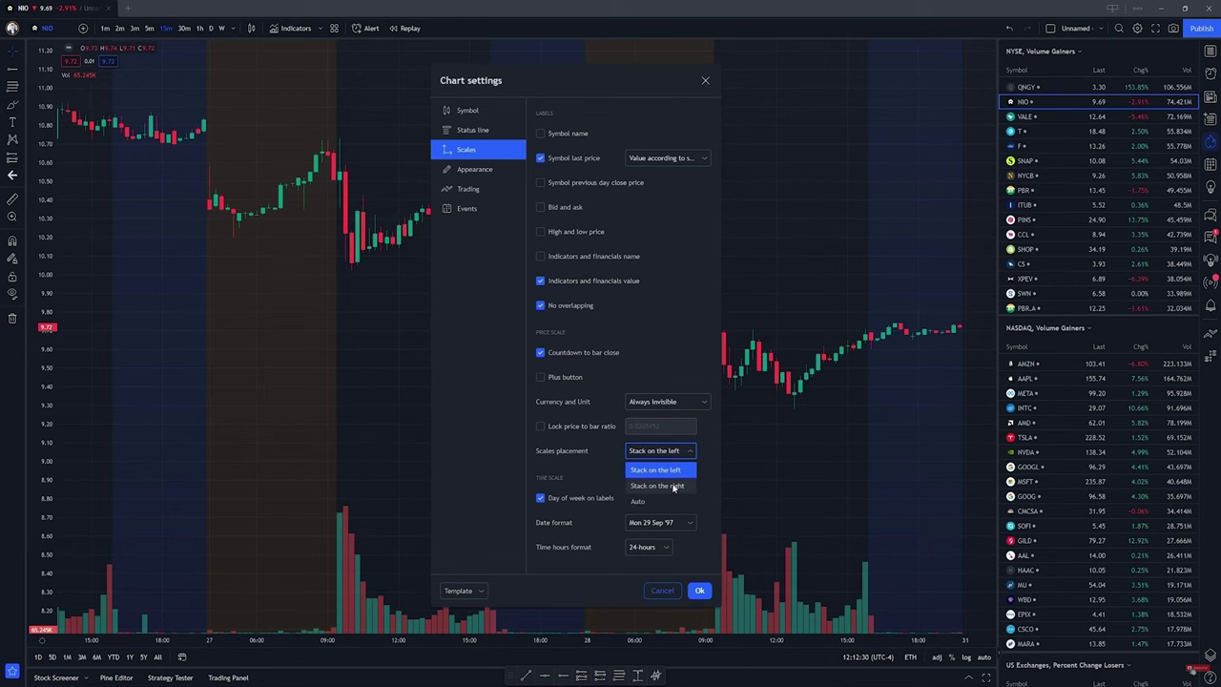
{"action": "left_click", "coordinate": [692, 484]}
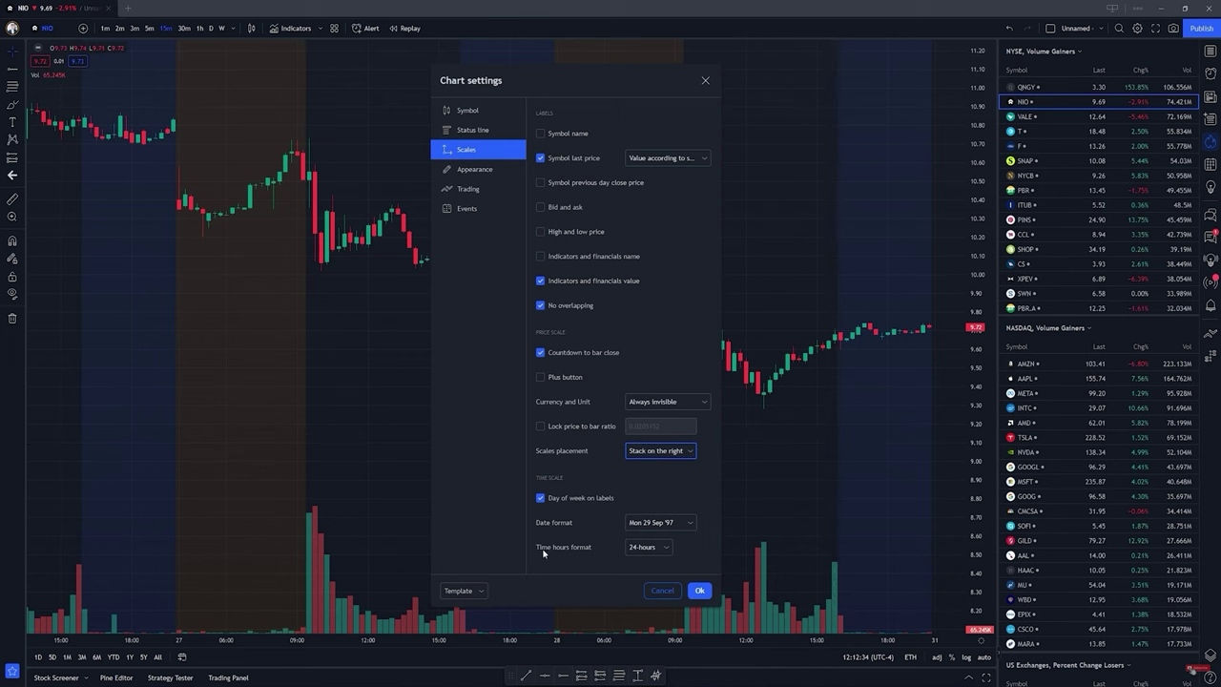
{"action": "left_click", "coordinate": [685, 526]}
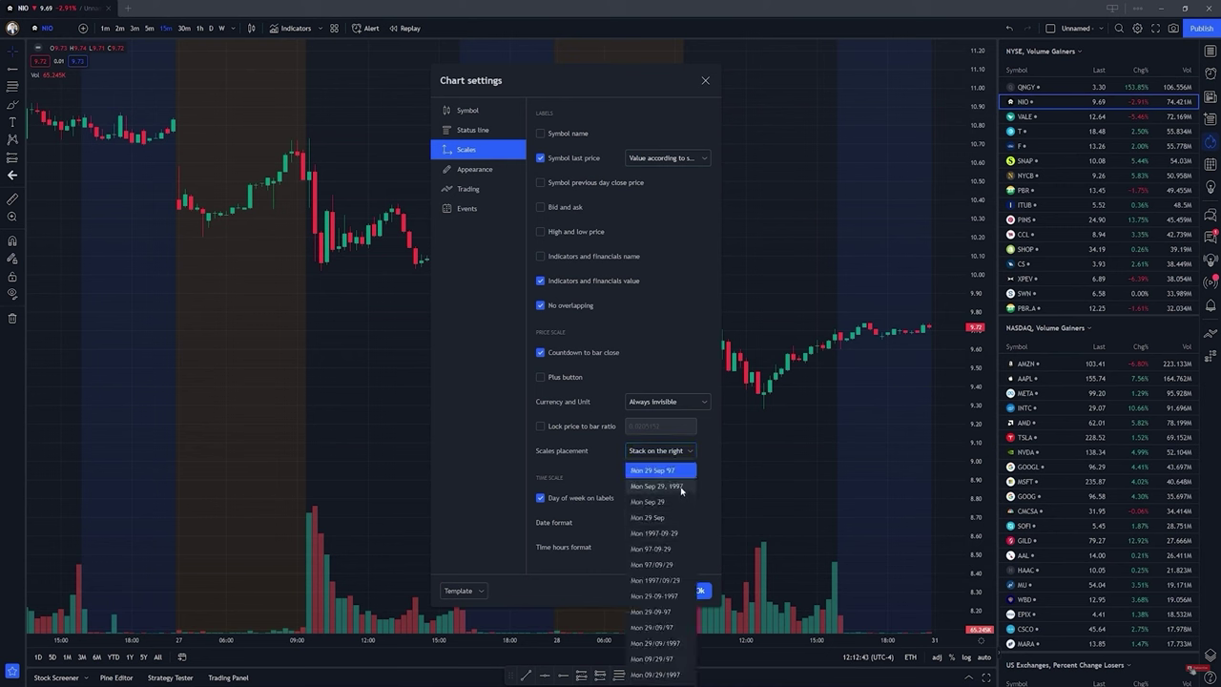
{"action": "left_click", "coordinate": [604, 513]}
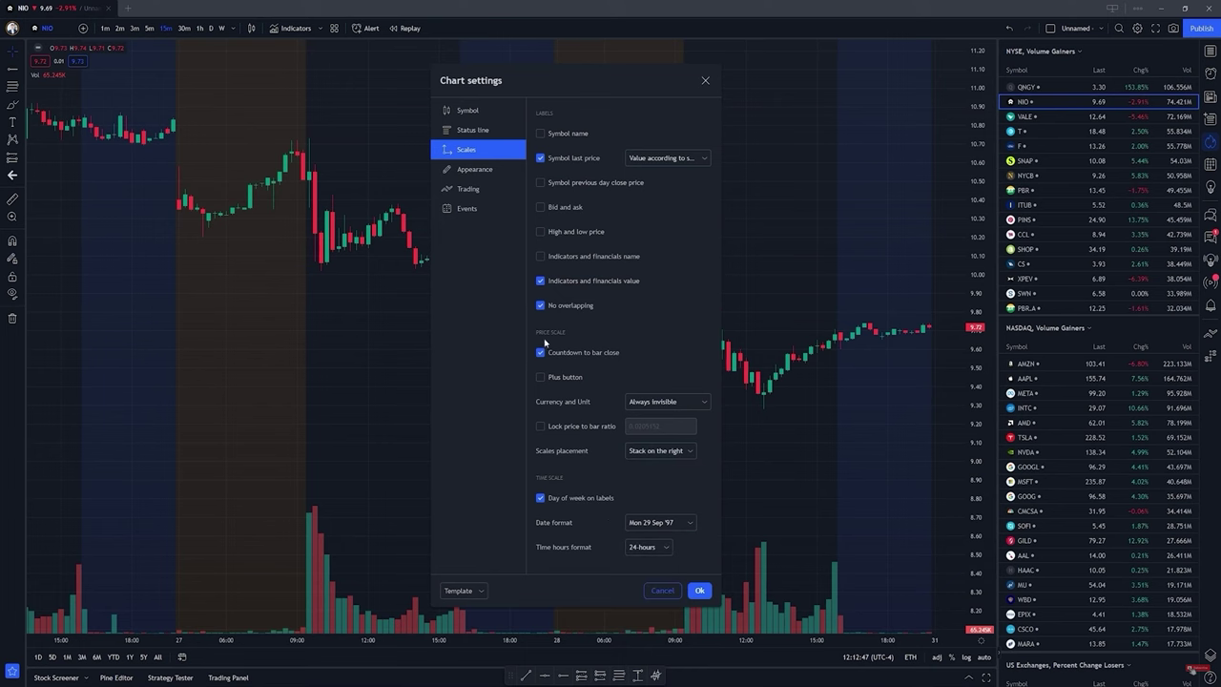
- In the Appearance settings, change the chart background from gradient to solid and color it black
{"action": "left_click", "coordinate": [480, 170]}
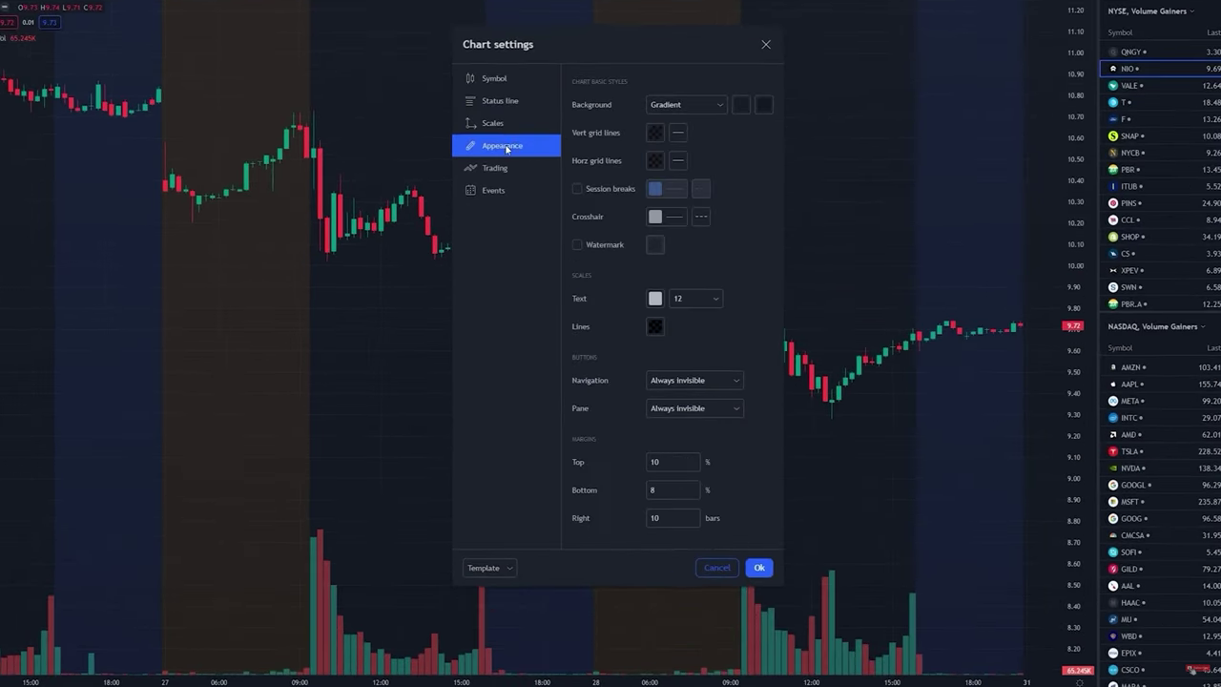
{"action": "left_click_drag", "start_coordinate": [604, 40], "coordinate": [426, 48]}
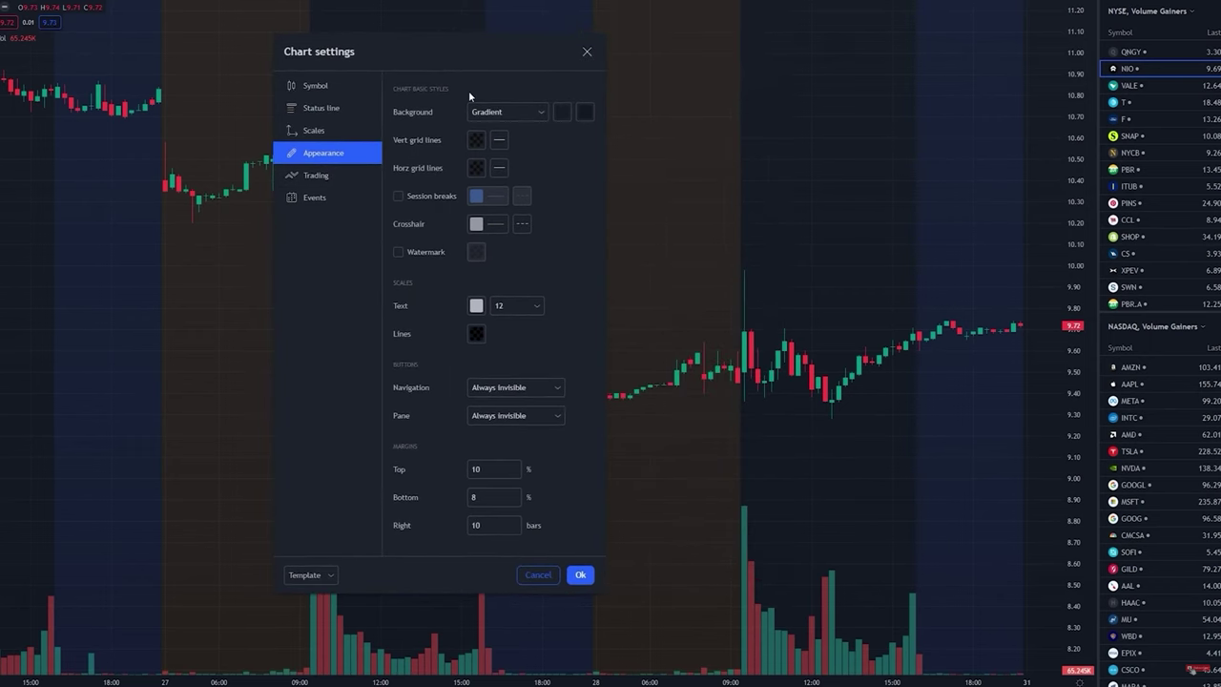
{"action": "left_click", "coordinate": [541, 111]}
{"action": "left_click", "coordinate": [518, 132]}
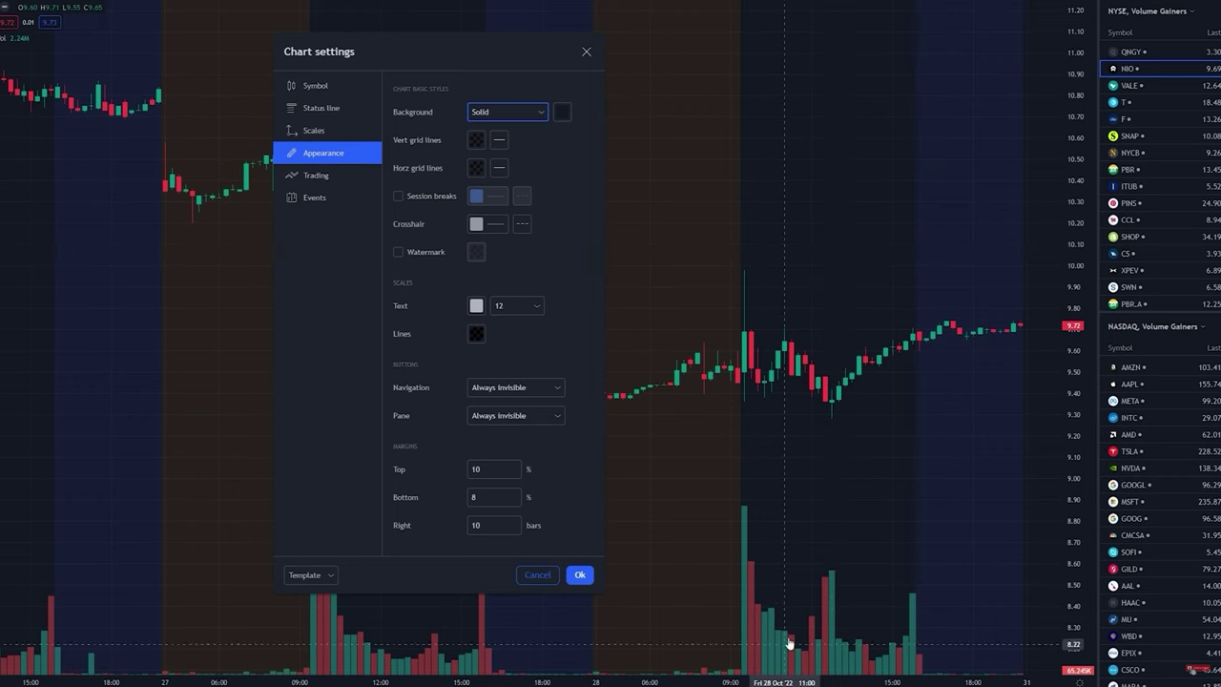
{"action": "scroll", "coordinate": [792, 601], "scroll_direction": "up", "scroll_amount": 1}
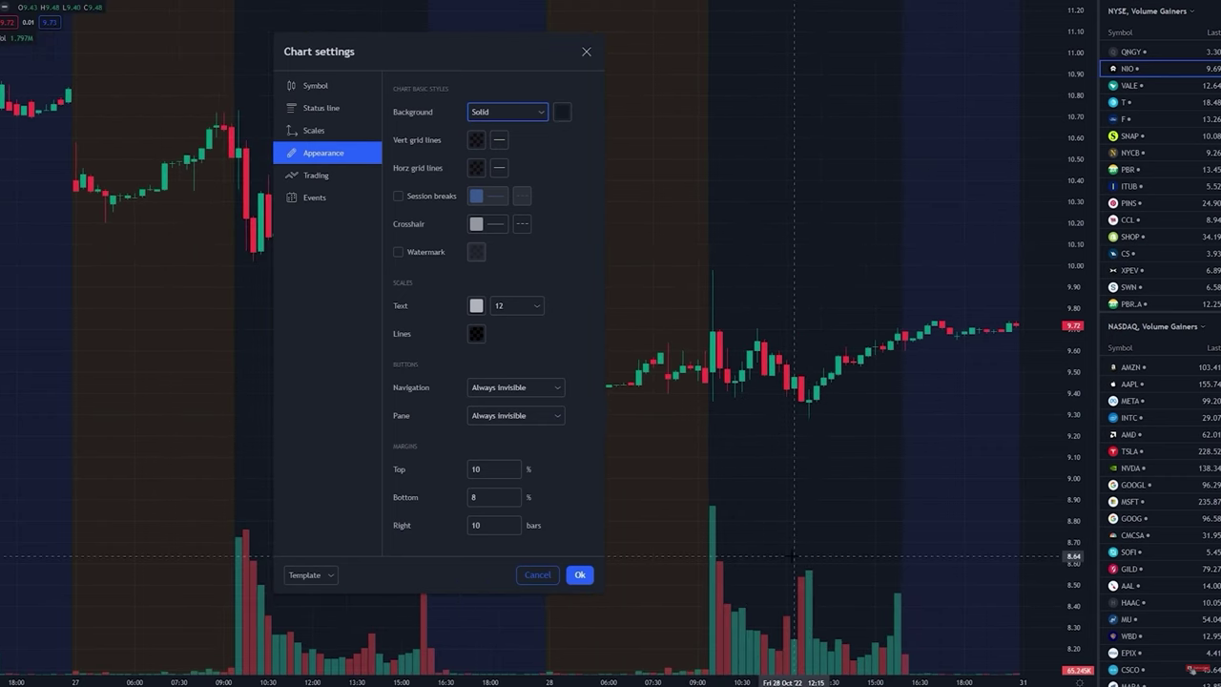
{"action": "left_click", "coordinate": [562, 111]}
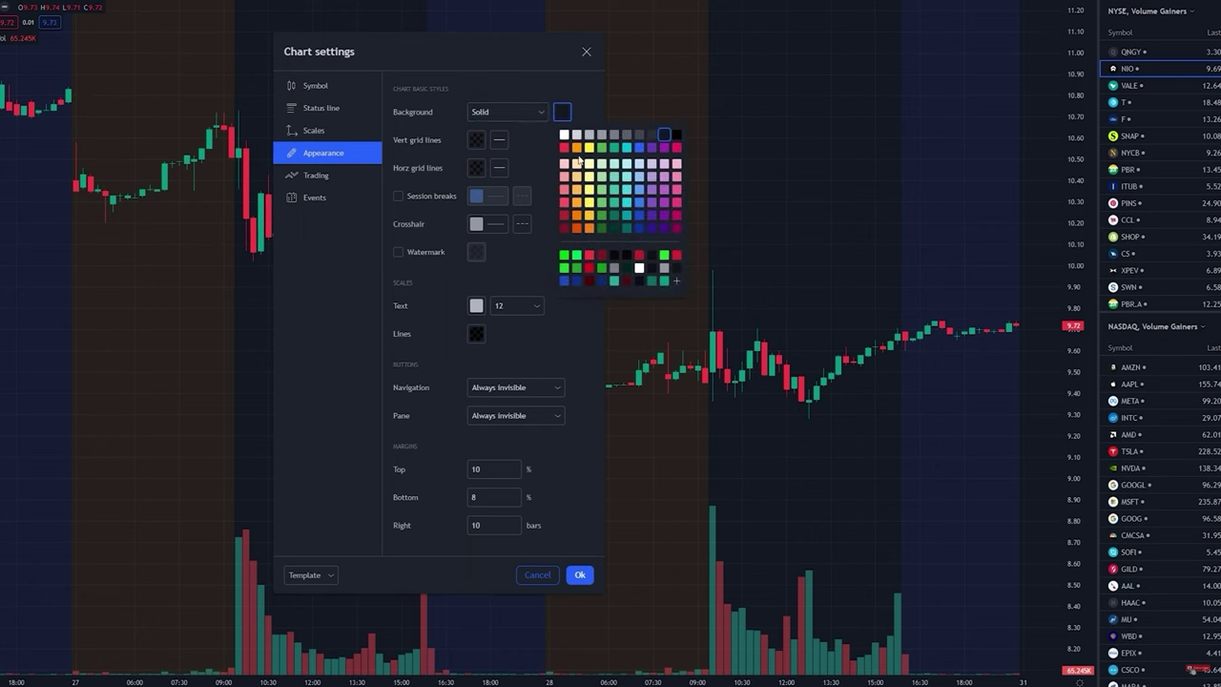
{"action": "left_click", "coordinate": [678, 136]}
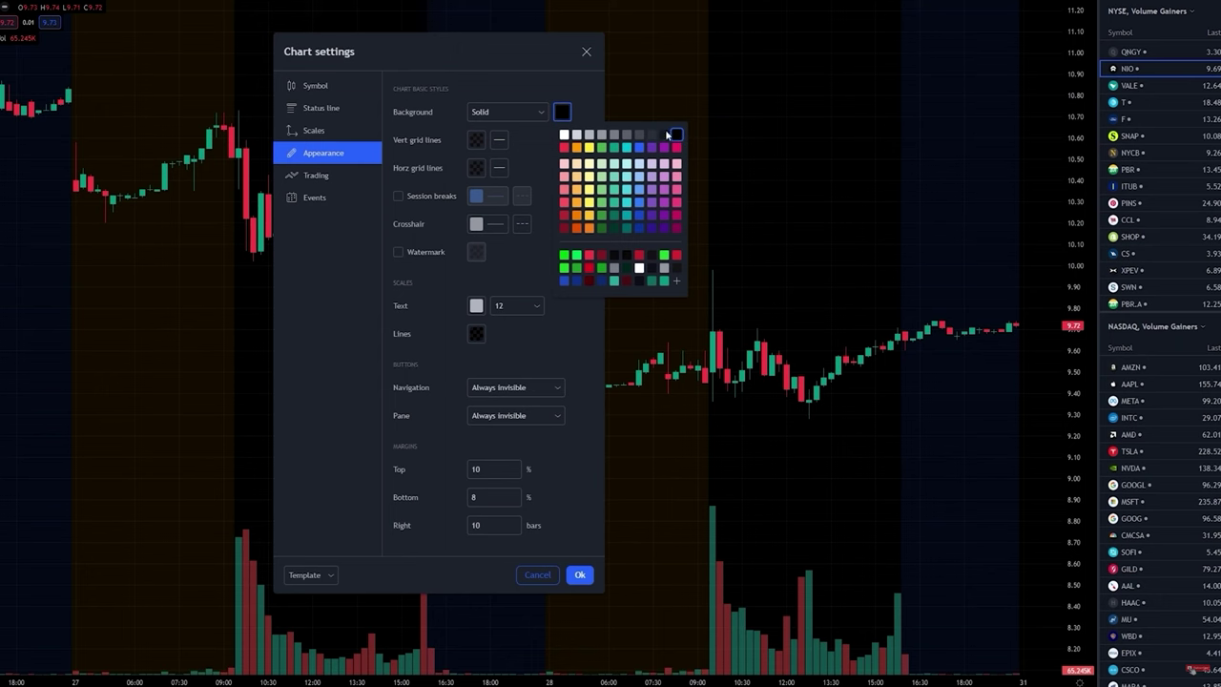
{"action": "left_click", "coordinate": [582, 96]}
- Slightly raise the opacity of the vertical grid lines and set the horizontal grid lines' opacity to 8%
{"action": "left_click", "coordinate": [476, 141]}
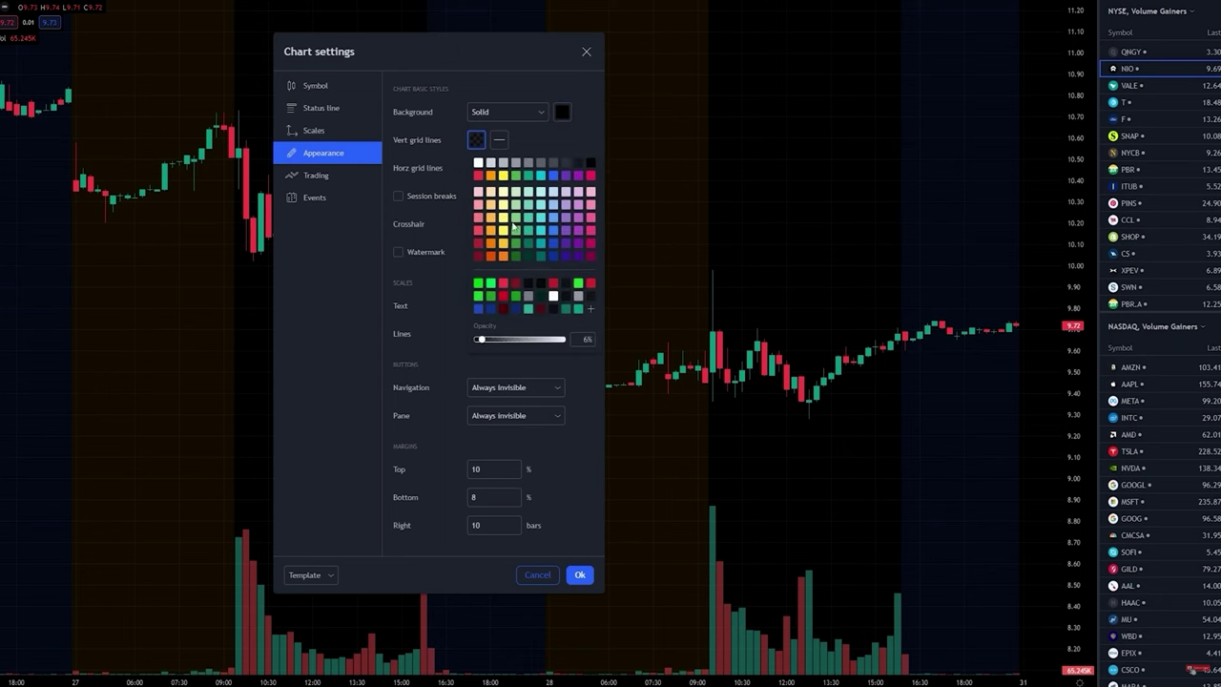
{"action": "mouse_move", "coordinate": [479, 341]}
{"action": "left_mouse_down"}
{"action": "mouse_move", "coordinate": [562, 340]}
{"action": "mouse_move", "coordinate": [486, 341]}
{"action": "left_mouse_up"}
{"action": "left_click", "coordinate": [543, 129]}
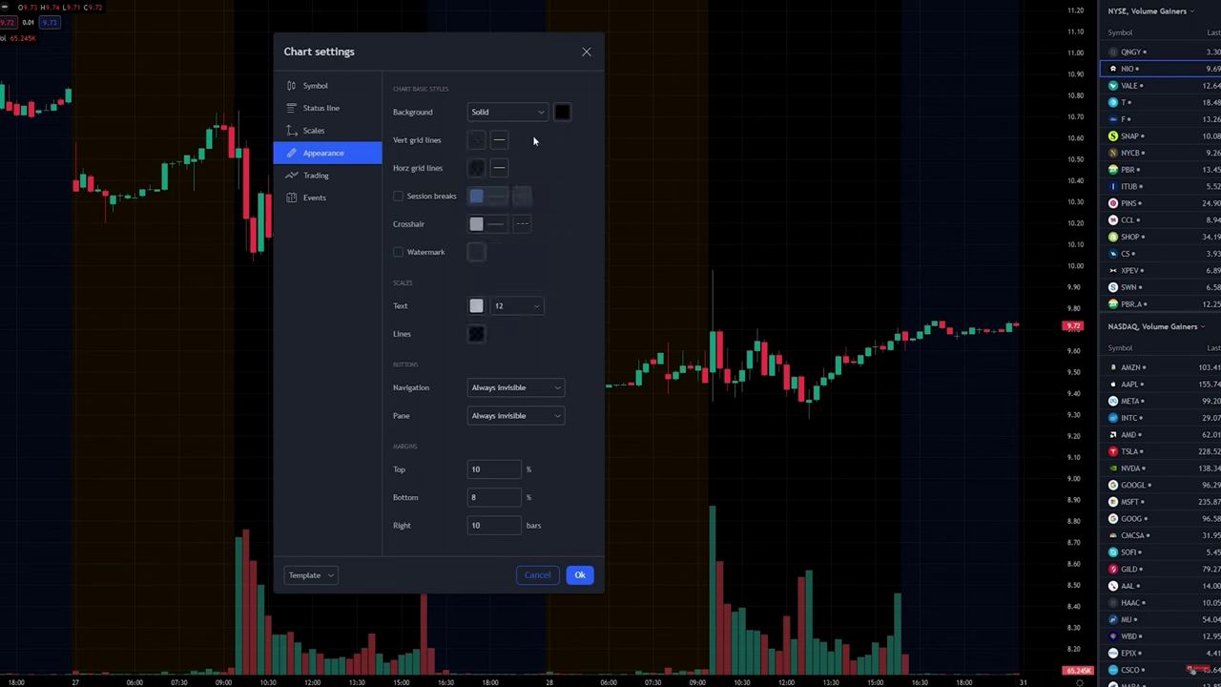
{"action": "left_click", "coordinate": [476, 167]}
{"action": "left_click_drag", "start_coordinate": [482, 370], "coordinate": [484, 371]}
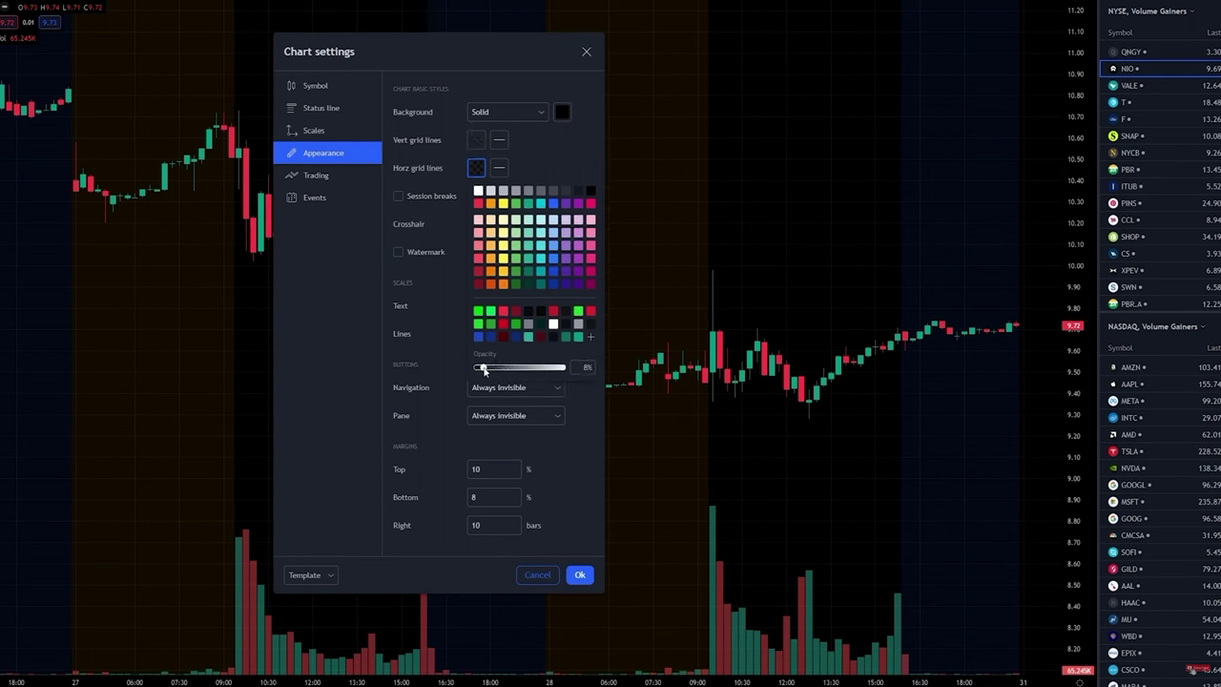
- Change both the vertical and horizontal grid lines to the Dotted line style
{"action": "left_click", "coordinate": [499, 140]}
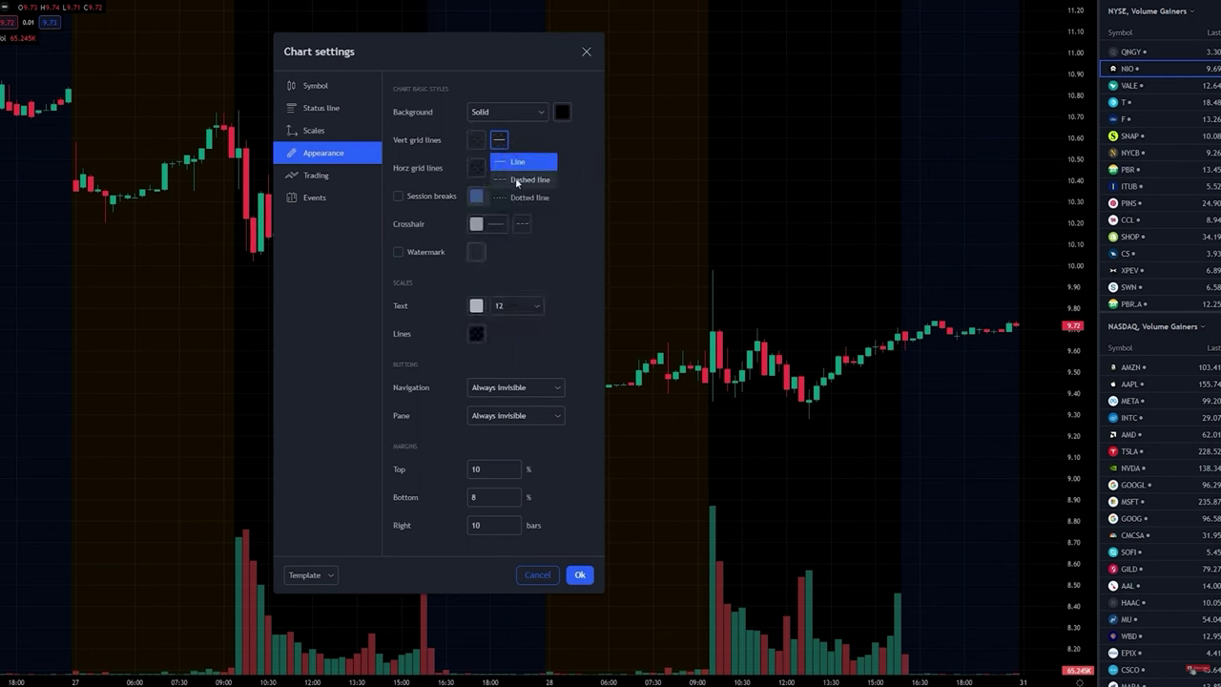
{"action": "left_click", "coordinate": [522, 199]}
{"action": "left_click", "coordinate": [501, 168]}
{"action": "left_click", "coordinate": [523, 220]}
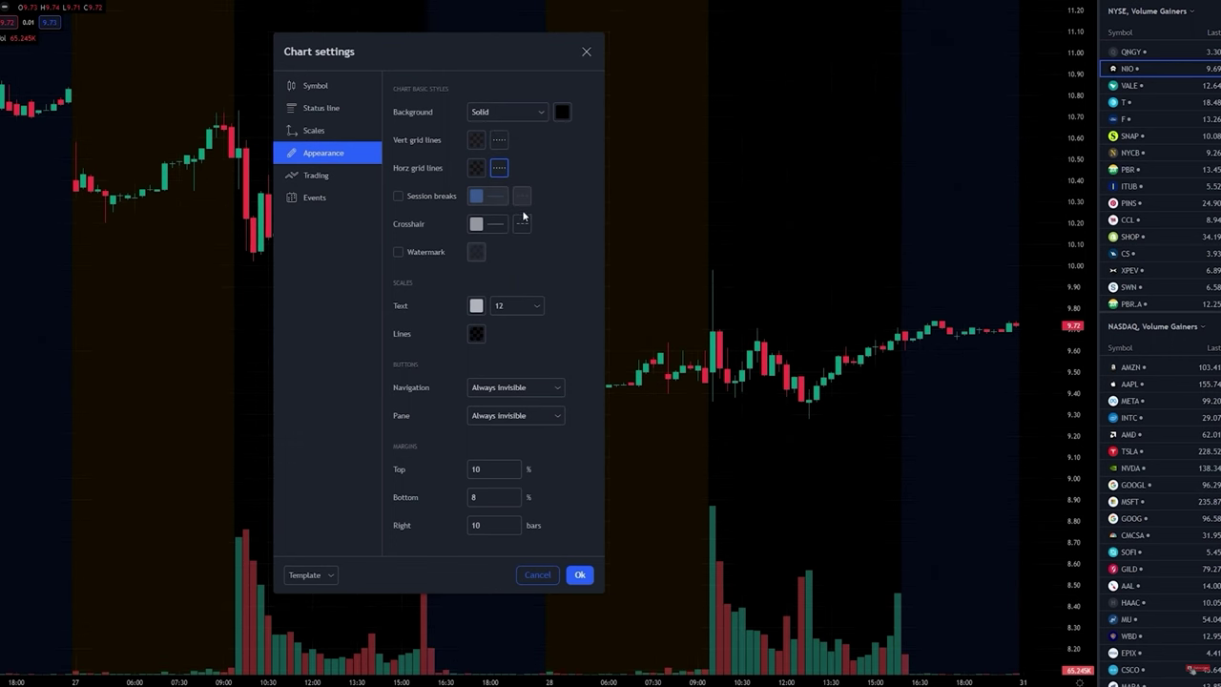
- Increase the vertical grid lines' opacity and set the horizontal grid lines' opacity to 18%
{"action": "left_click", "coordinate": [476, 140]}
{"action": "left_click_drag", "start_coordinate": [484, 342], "coordinate": [487, 341]}
{"action": "left_click", "coordinate": [476, 168]}
{"action": "left_click_drag", "start_coordinate": [584, 367], "coordinate": [616, 375]}
{"action": "type", "text": "18"}
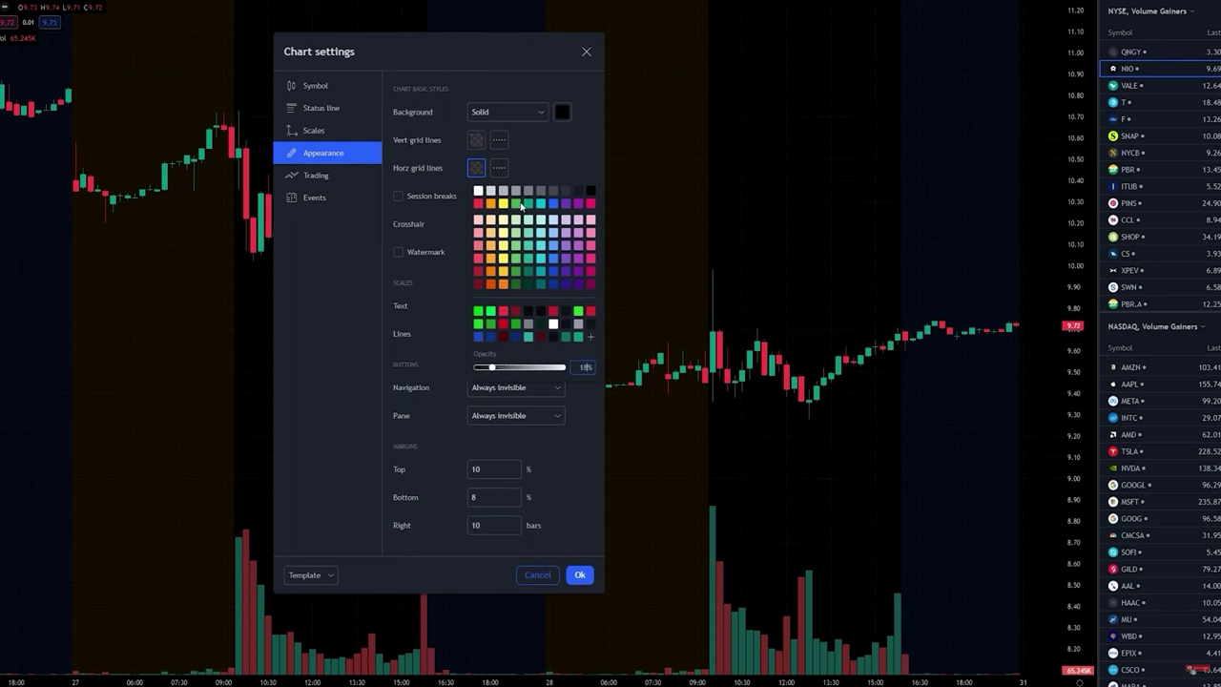
- Turn on session breaks, examine the day dividers across the chart, and turn session breaks off again
{"action": "left_click", "coordinate": [475, 143]}
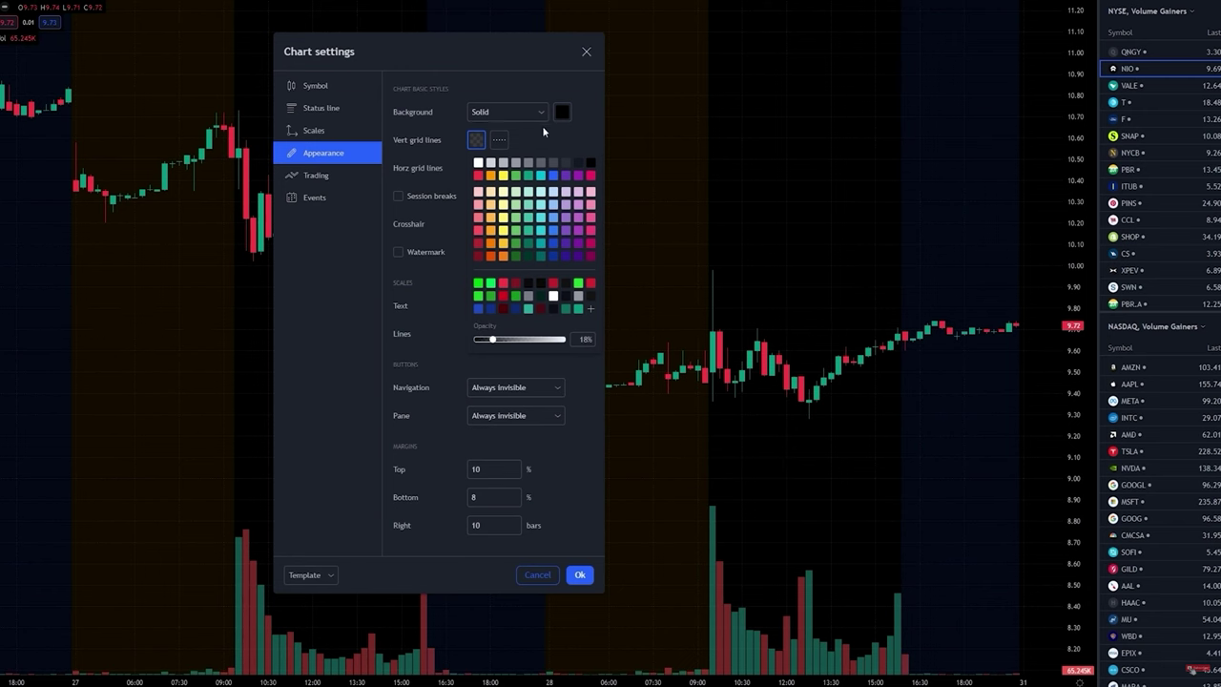
{"action": "left_click", "coordinate": [398, 196]}
{"action": "left_click_drag", "start_coordinate": [496, 49], "coordinate": [280, 51]}
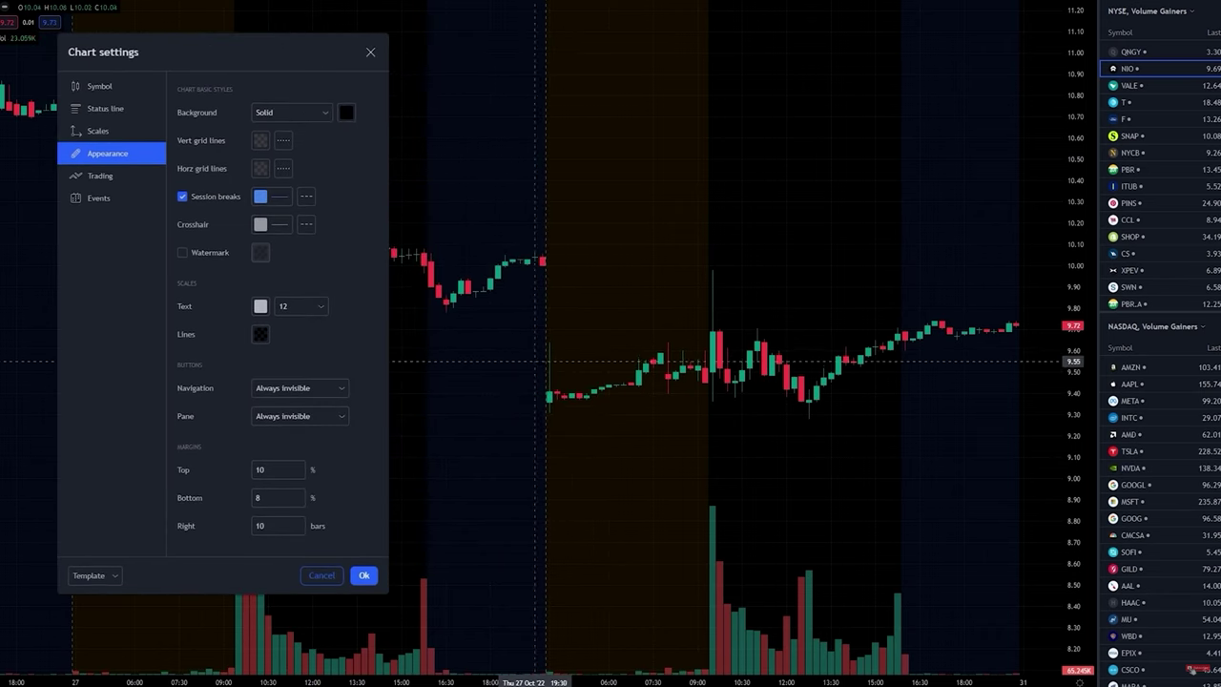
{"action": "scroll", "coordinate": [725, 303], "scroll_direction": "down", "scroll_amount": 3}
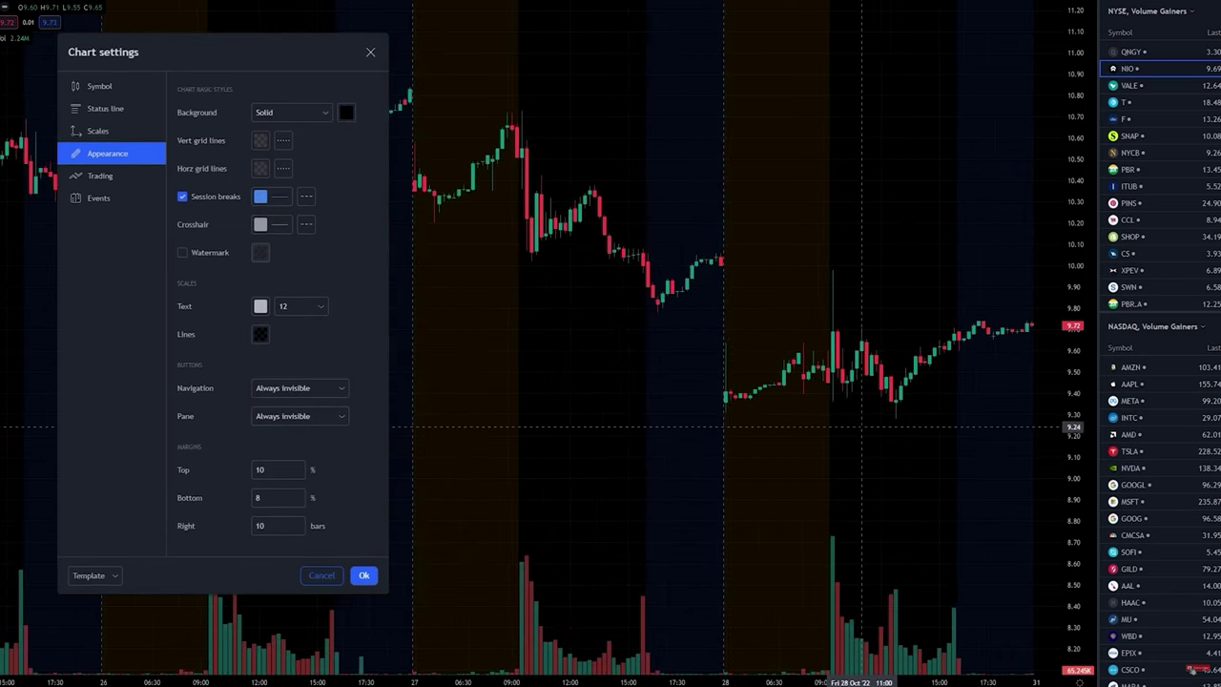
{"action": "scroll", "coordinate": [859, 429], "scroll_direction": "up", "scroll_amount": 2}
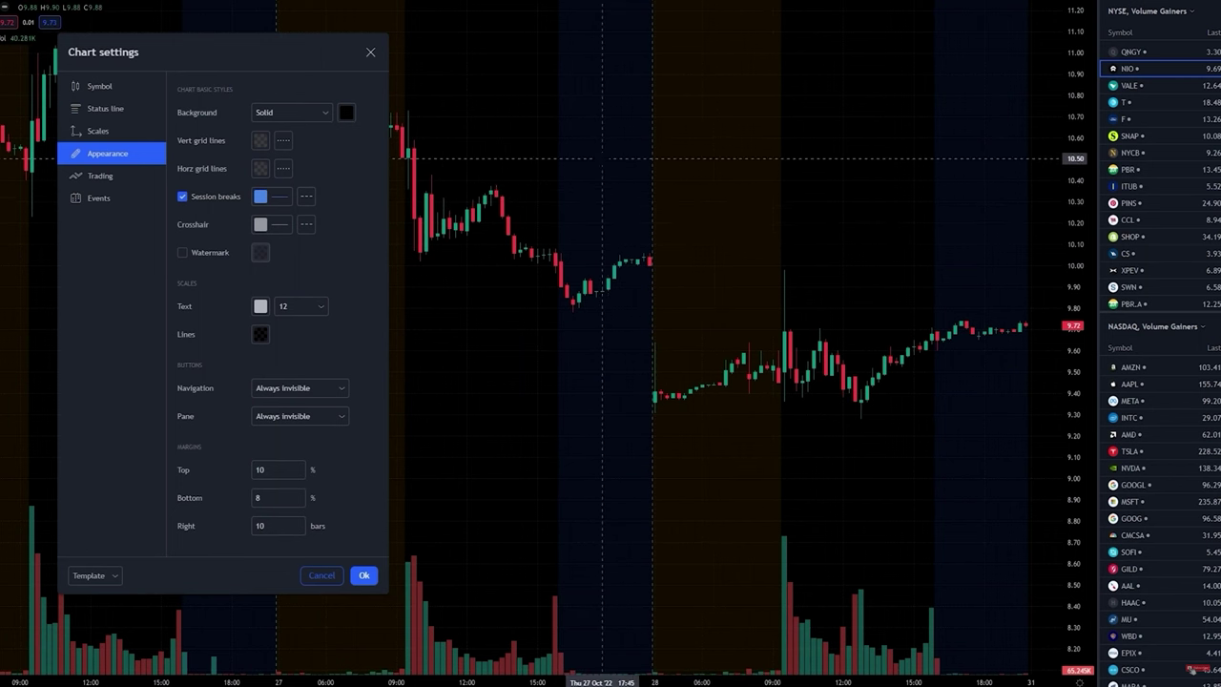
{"action": "left_click_drag", "start_coordinate": [184, 52], "coordinate": [367, 81]}
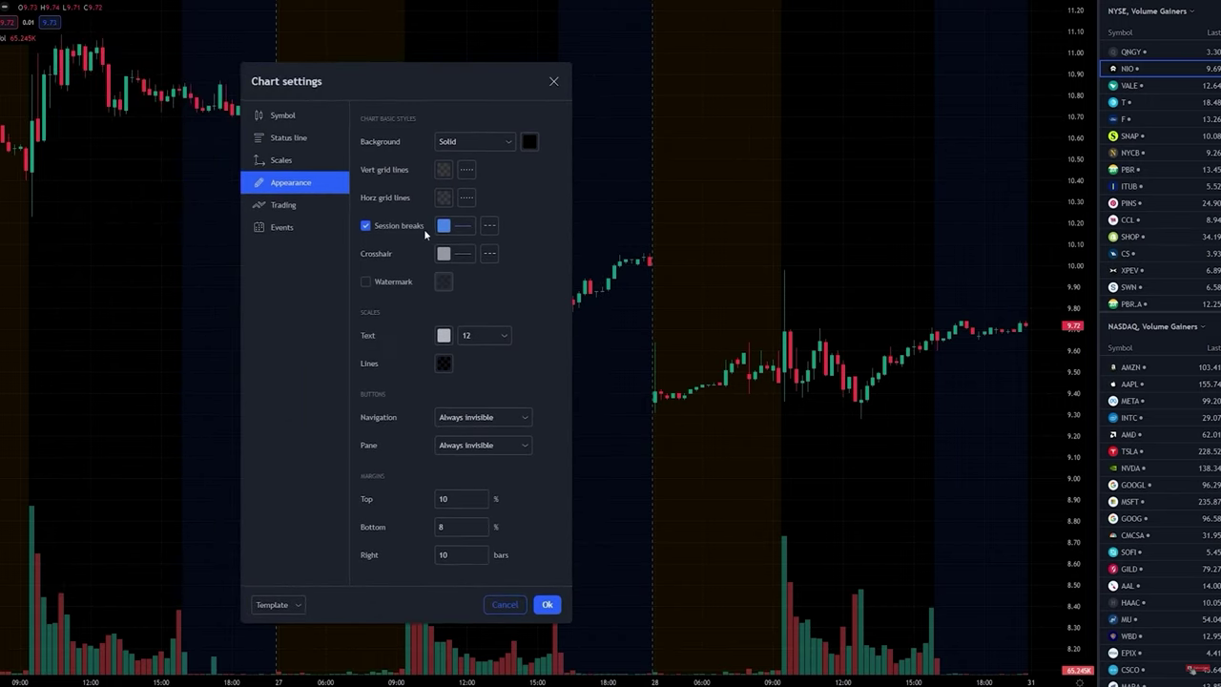
{"action": "left_click", "coordinate": [393, 226]}
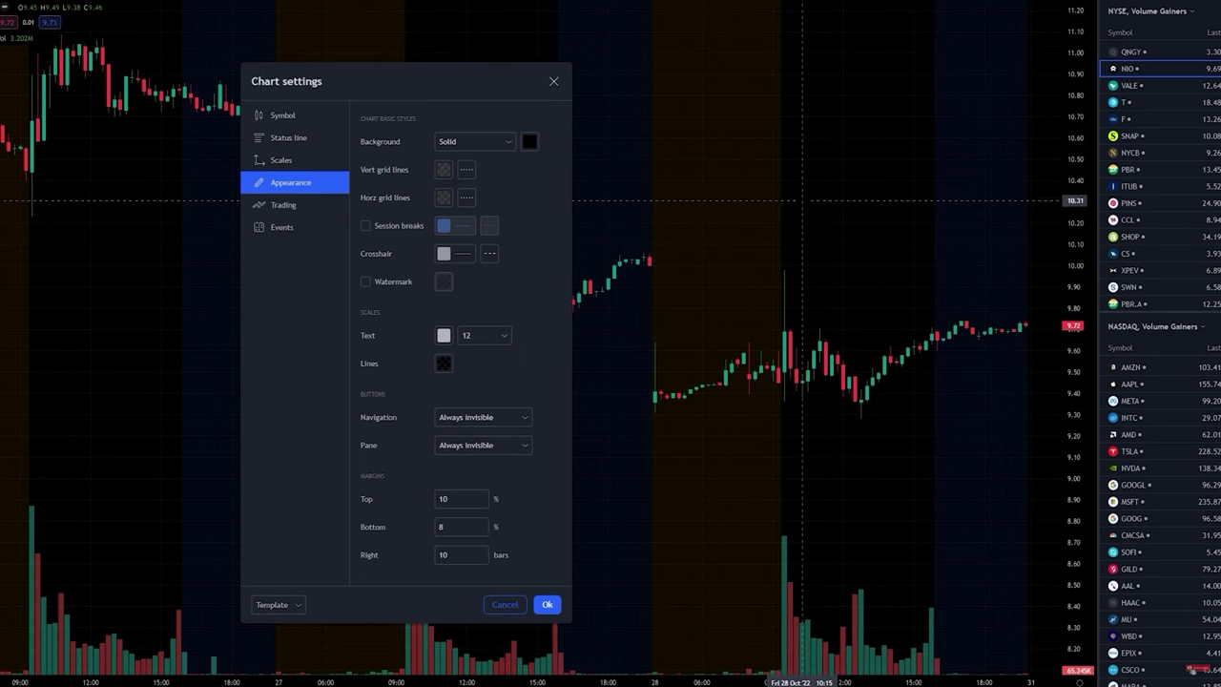
- Recolor the crosshair, trying white and medium grey before choosing dark grey
{"action": "left_click", "coordinate": [443, 253]}
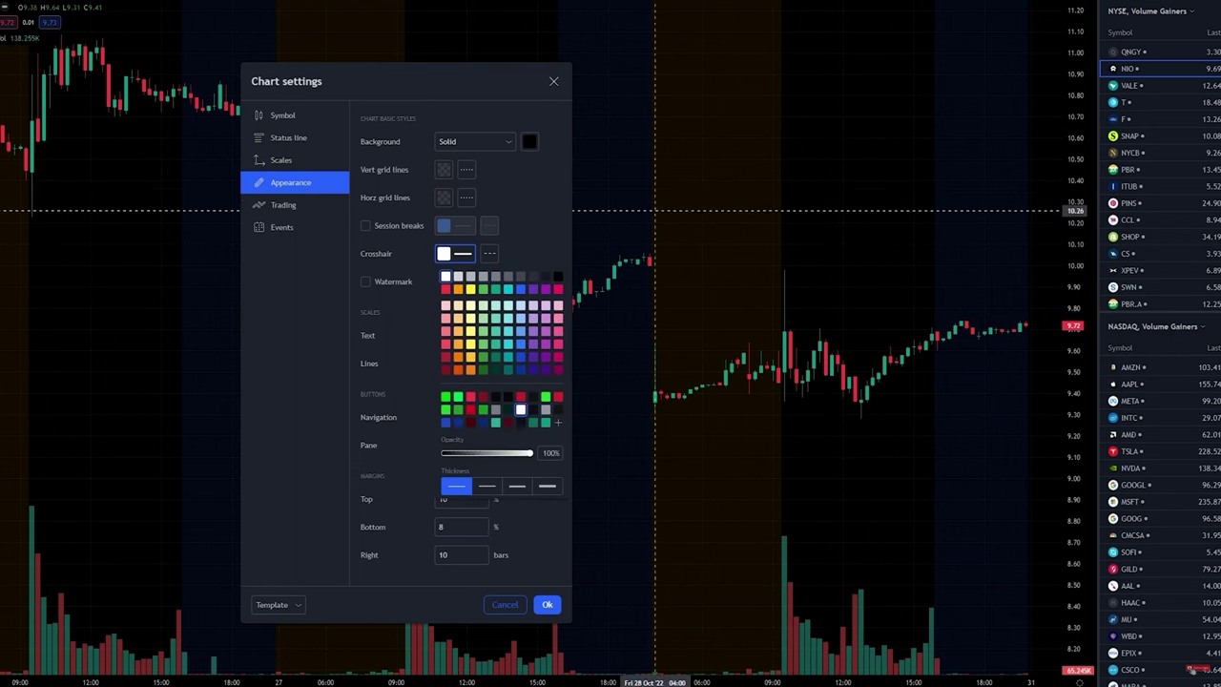
{"action": "left_click", "coordinate": [495, 275]}
{"action": "left_click", "coordinate": [519, 275]}
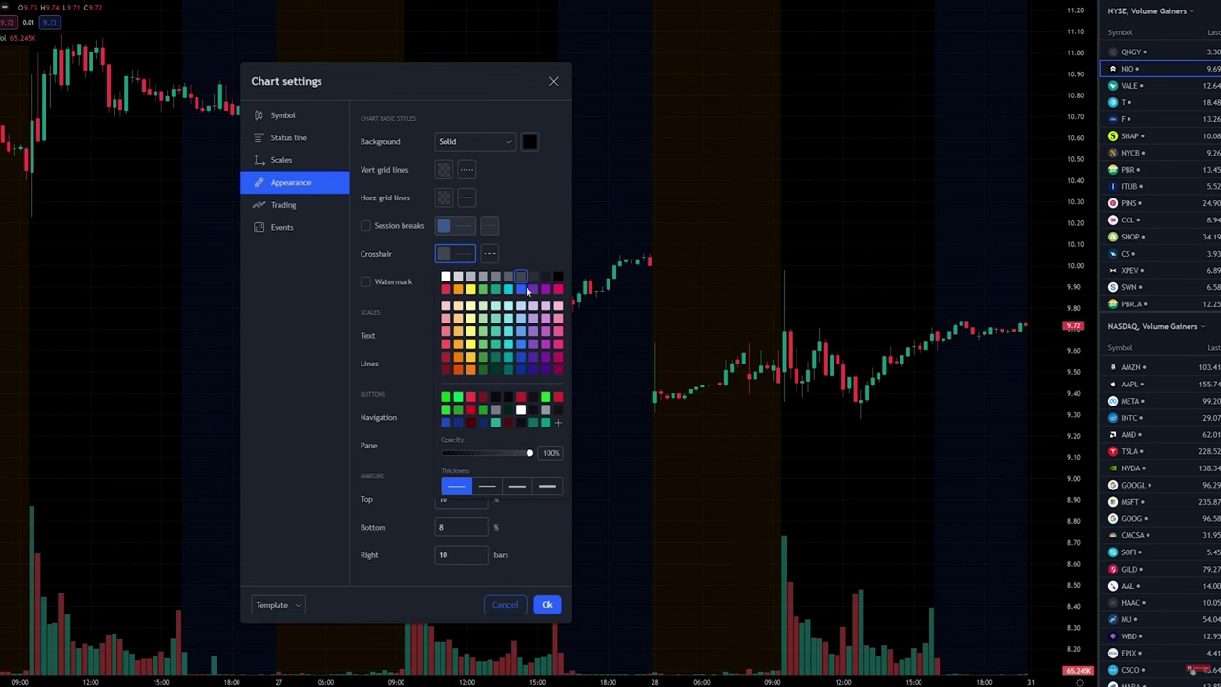
{"action": "left_click", "coordinate": [535, 204]}
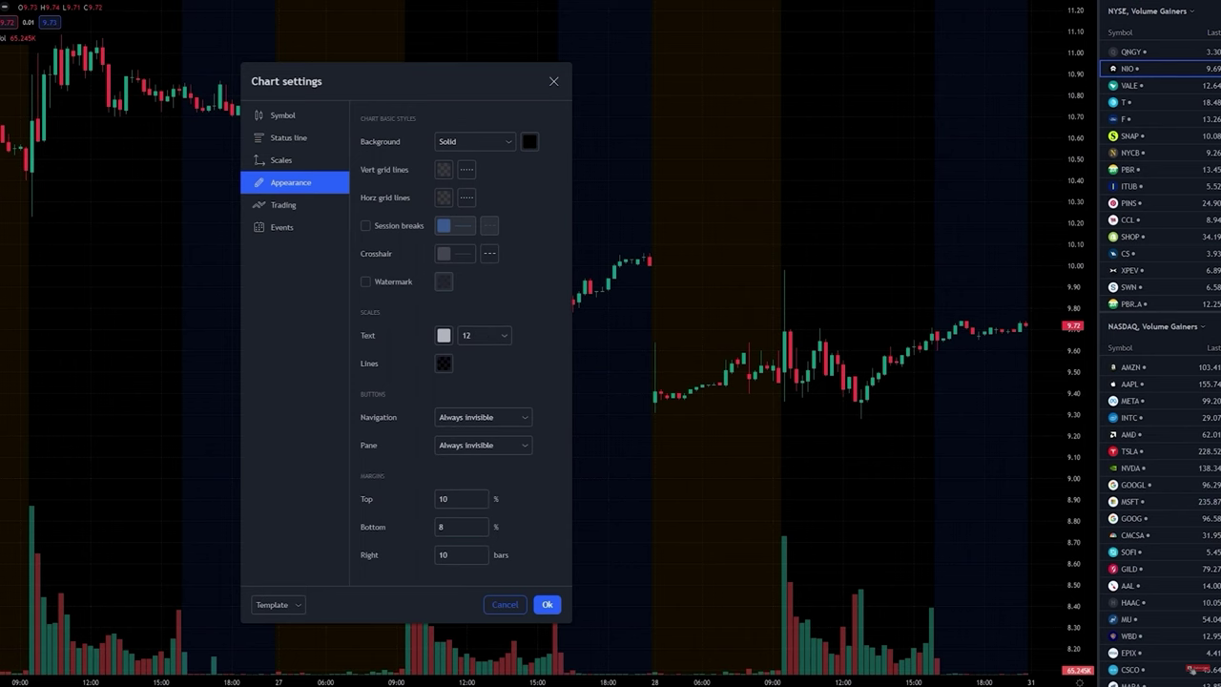
- Look at the application's zoom options and set the scales' text size to 20
{"action": "left_click", "coordinate": [1130, 9]}
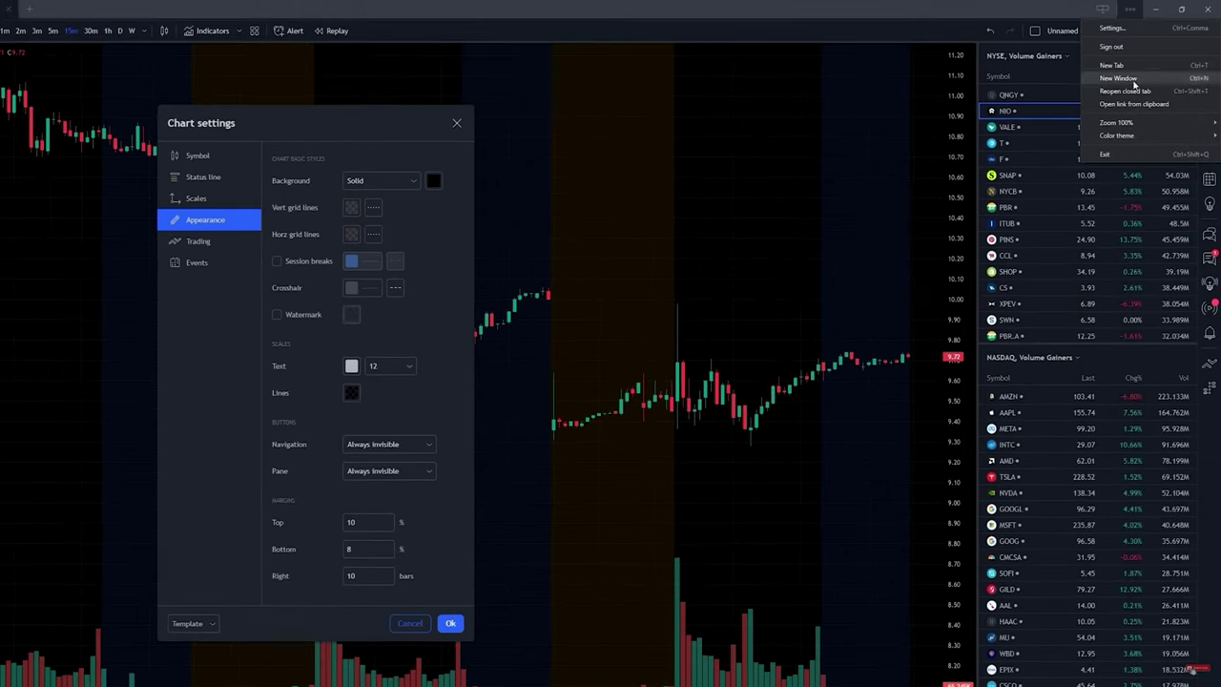
{"action": "mouse_move", "coordinate": [1136, 123]}
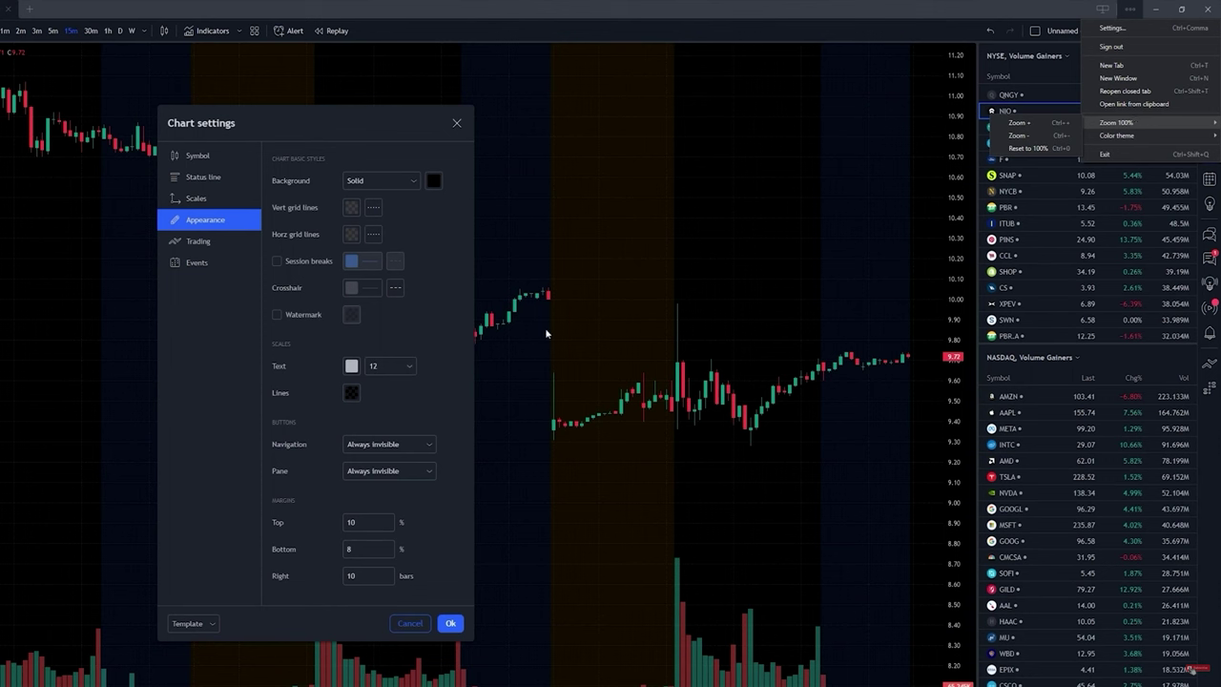
{"action": "left_click", "coordinate": [392, 369]}
{"action": "left_click", "coordinate": [392, 369]}
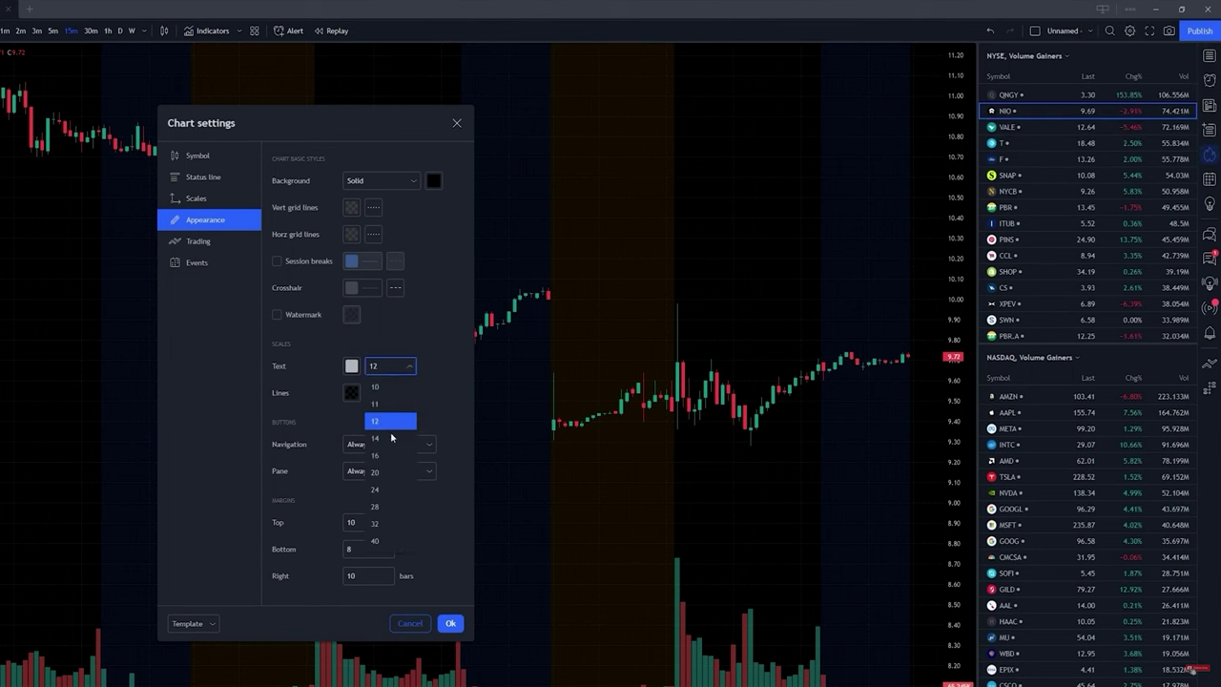
{"action": "left_click", "coordinate": [385, 468]}
{"action": "scroll", "coordinate": [725, 267], "scroll_direction": "down", "scroll_amount": 1}
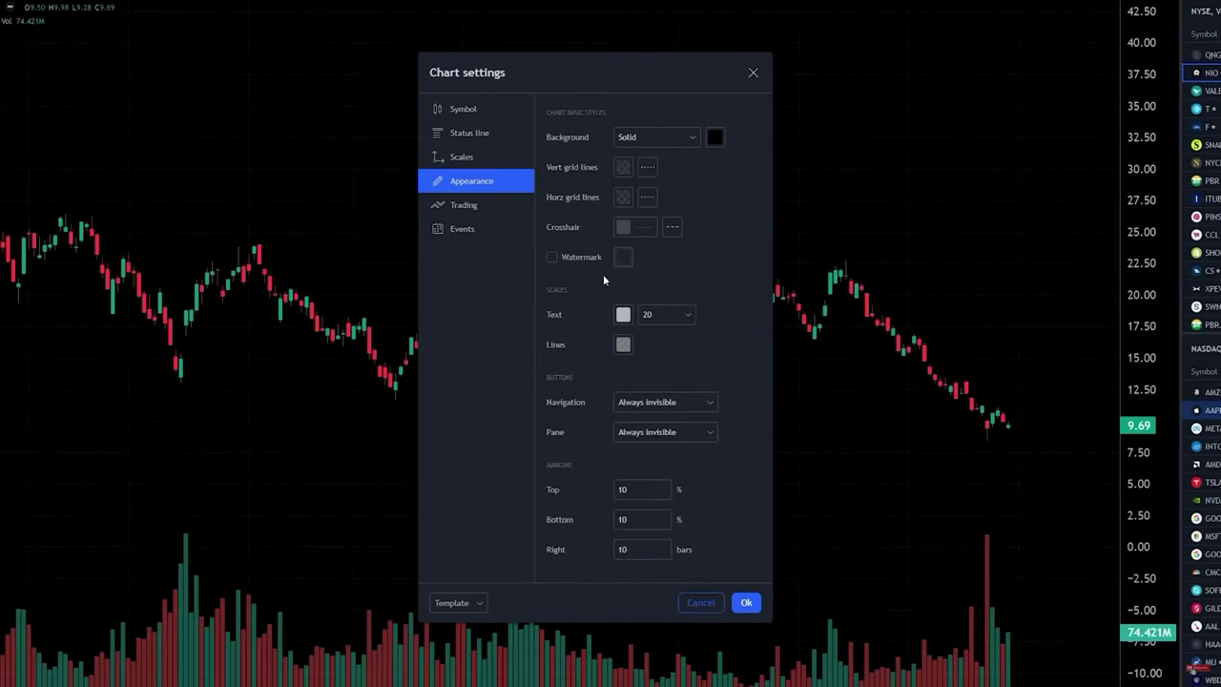
- Turn on the chart watermark, raise its opacity to 66% and apply the settings
{"action": "left_click", "coordinate": [552, 260]}
{"action": "left_click_drag", "start_coordinate": [614, 75], "coordinate": [283, 75]}
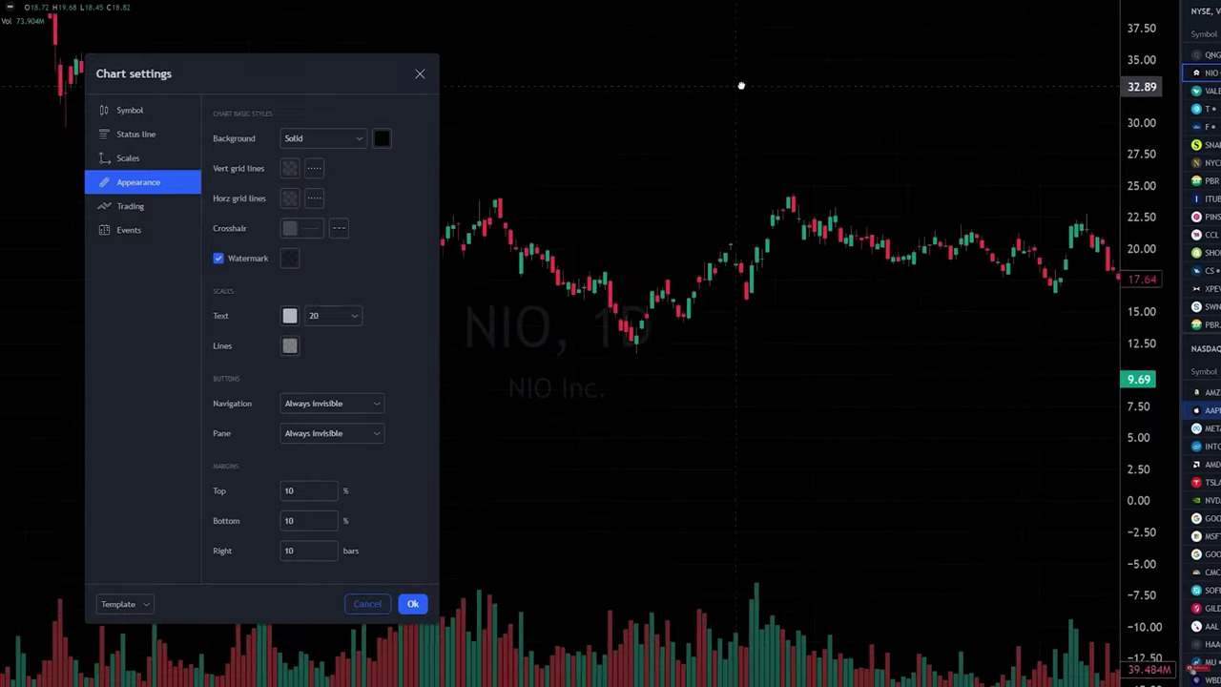
{"action": "left_click", "coordinate": [290, 346]}
{"action": "left_click", "coordinate": [256, 342]}
{"action": "left_click", "coordinate": [290, 258]}
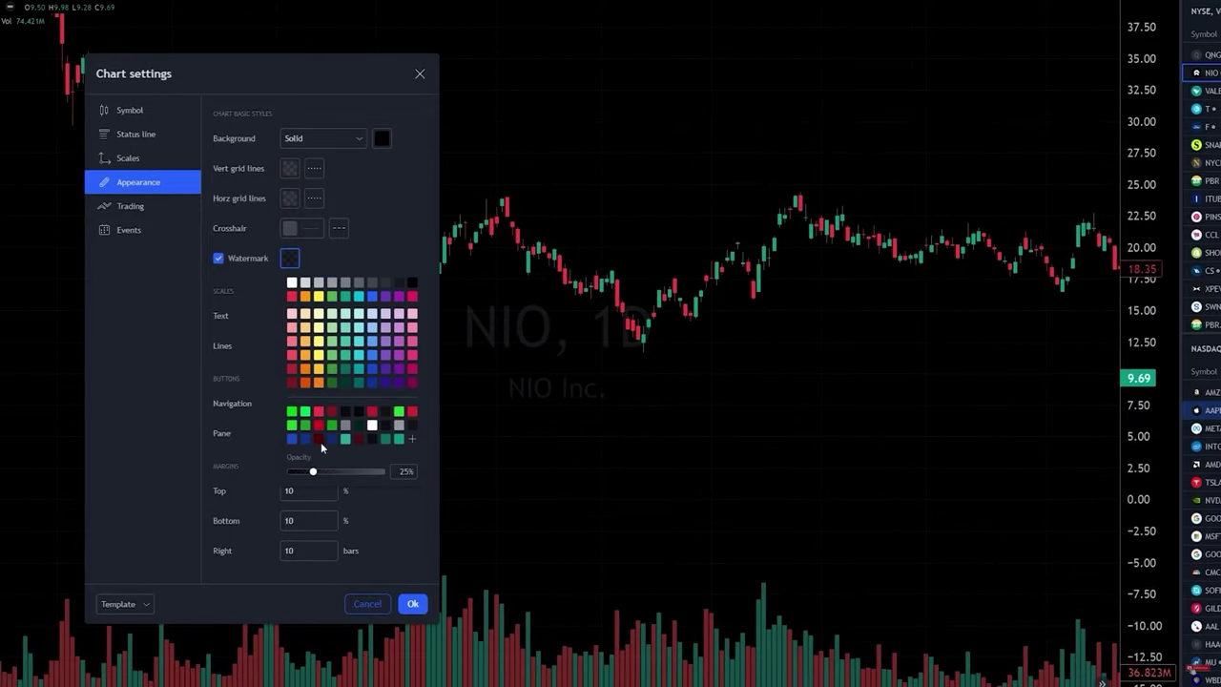
{"action": "left_click_drag", "start_coordinate": [313, 471], "coordinate": [352, 473]}
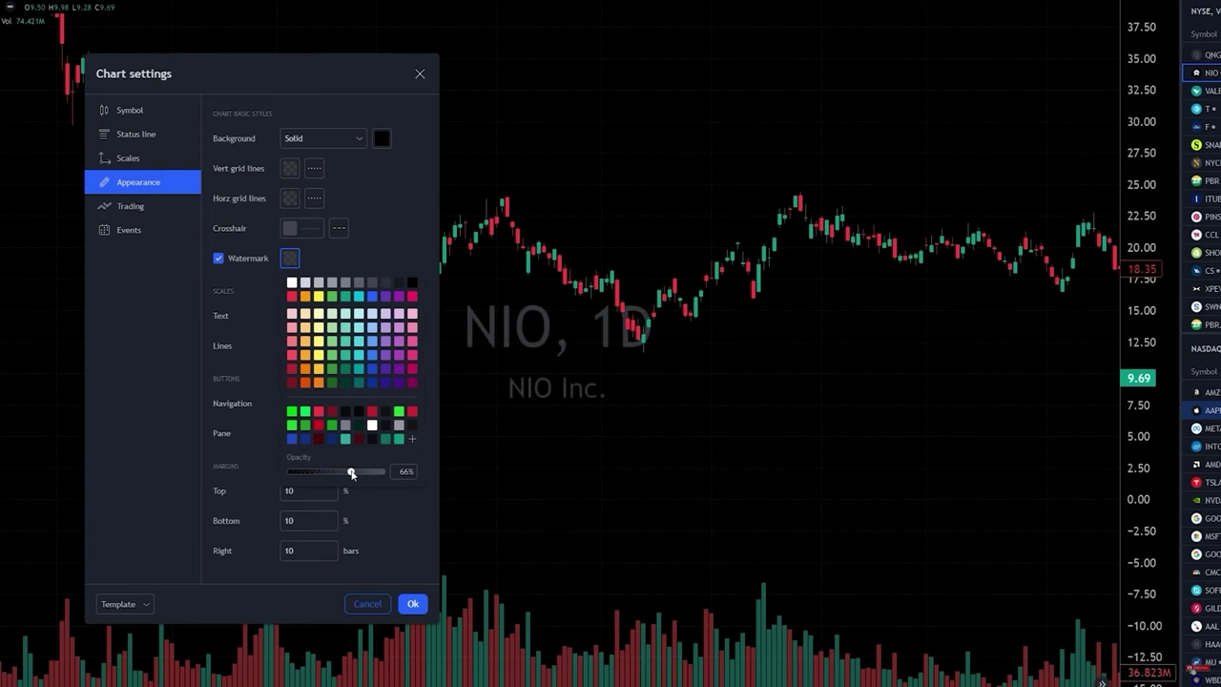
{"action": "left_click", "coordinate": [413, 604]}
{"action": "left_click_drag", "start_coordinate": [381, 401], "coordinate": [585, 401]}
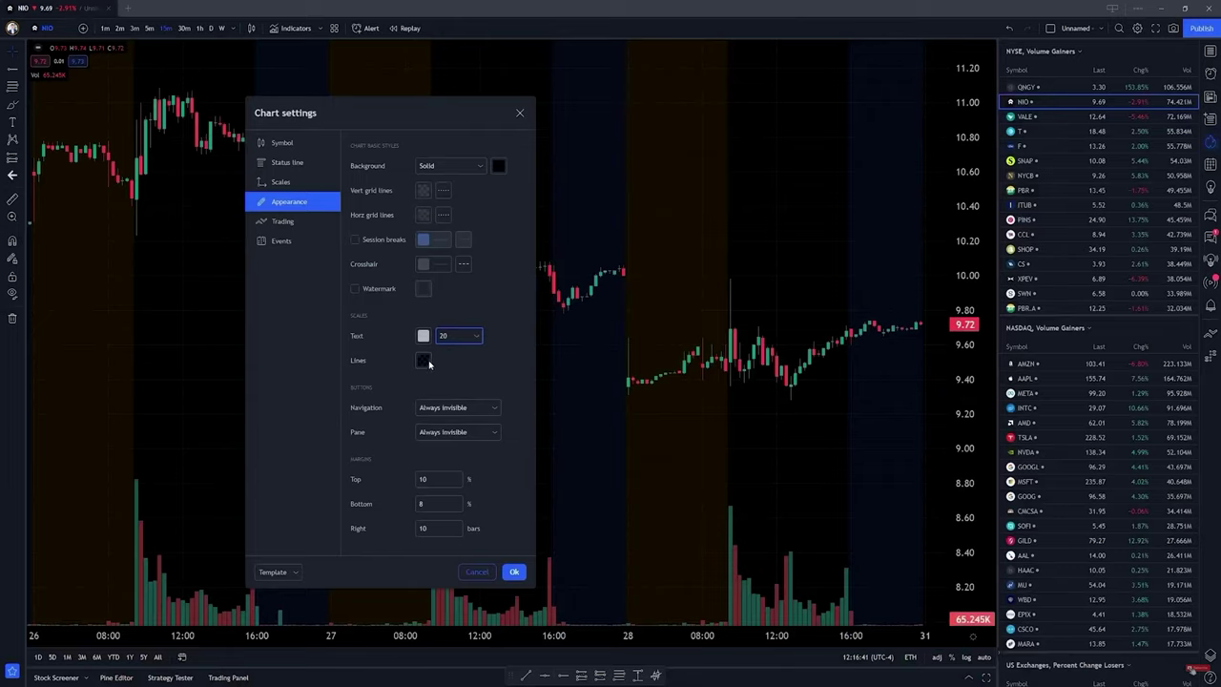
- Make the scale lines visible by raising their opacity to 83%, reducing it to 55% and lowering it slightly further
{"action": "left_click", "coordinate": [426, 358]}
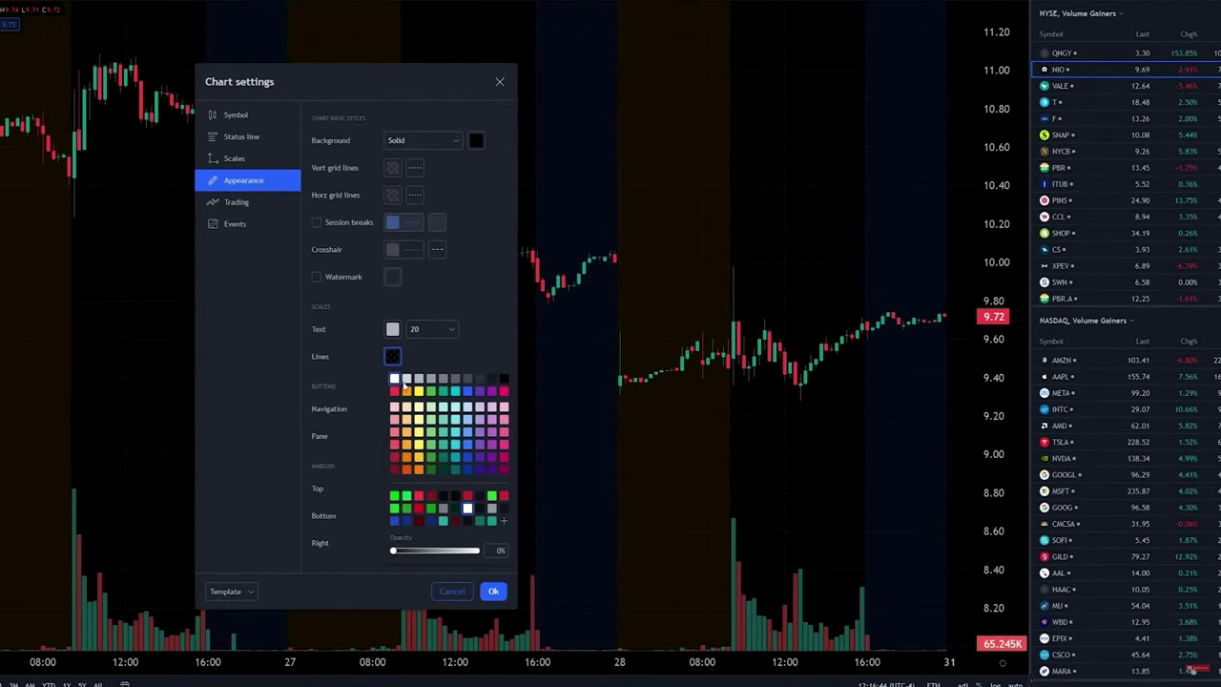
{"action": "left_click_drag", "start_coordinate": [405, 555], "coordinate": [461, 555]}
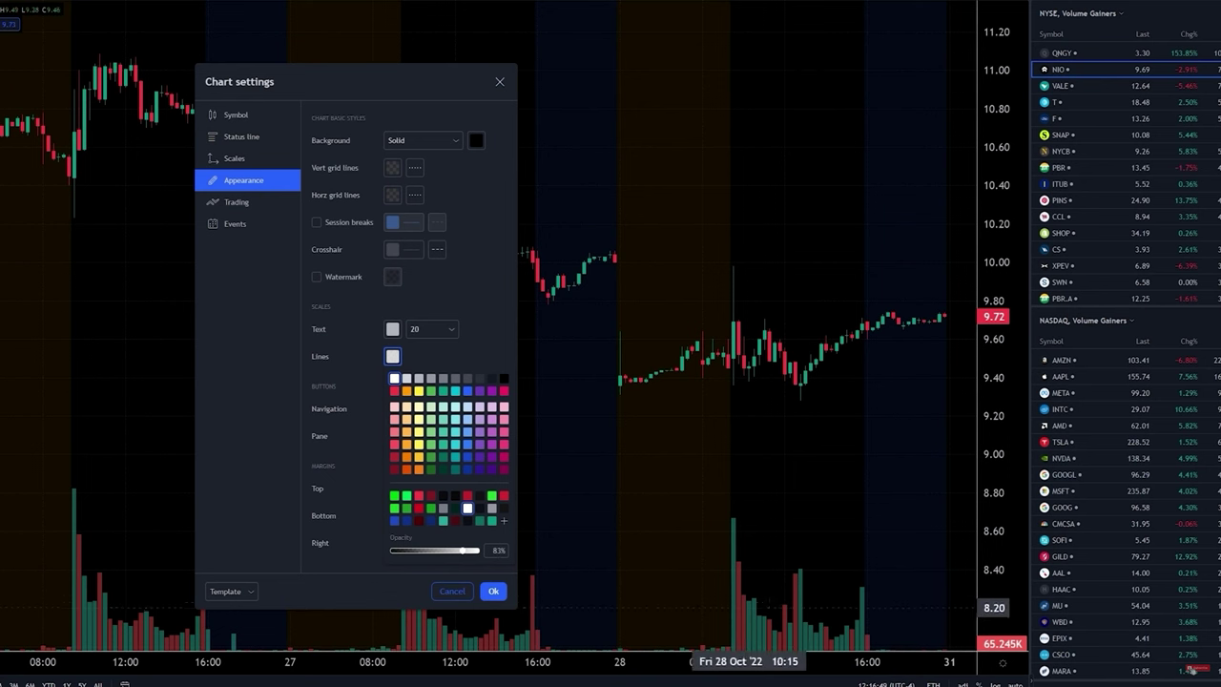
{"action": "left_click_drag", "start_coordinate": [463, 555], "coordinate": [438, 555]}
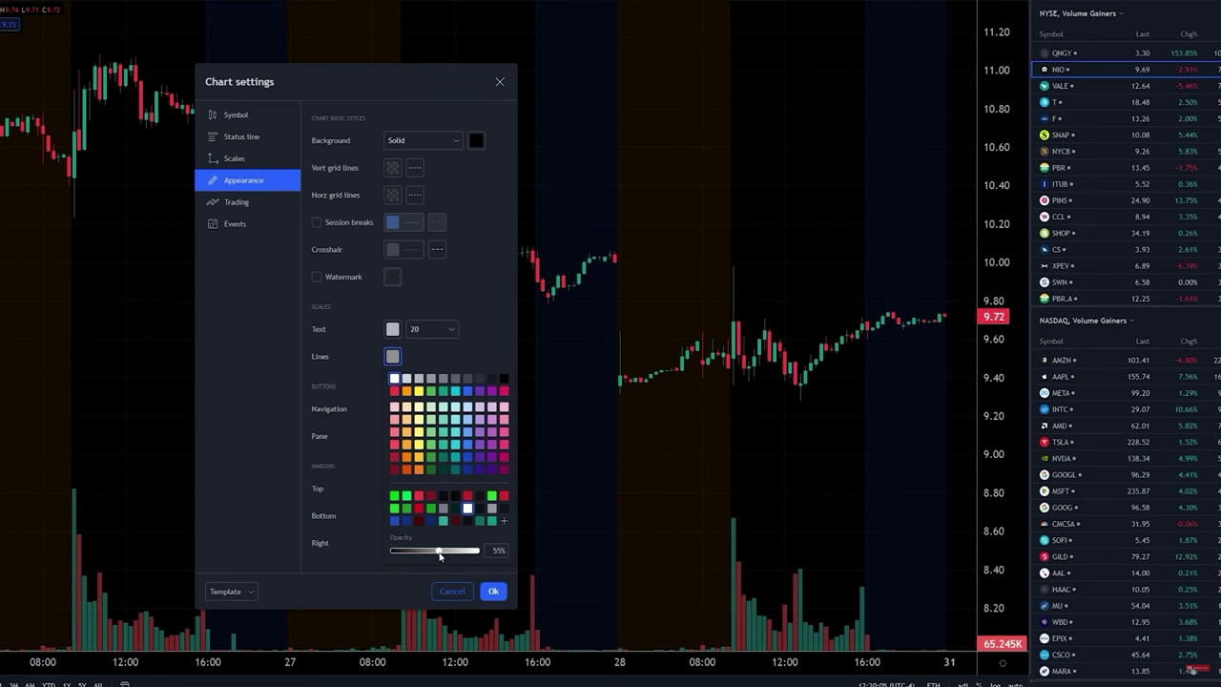
{"action": "left_click_drag", "start_coordinate": [439, 556], "coordinate": [433, 558]}
{"action": "left_click", "coordinate": [499, 353]}
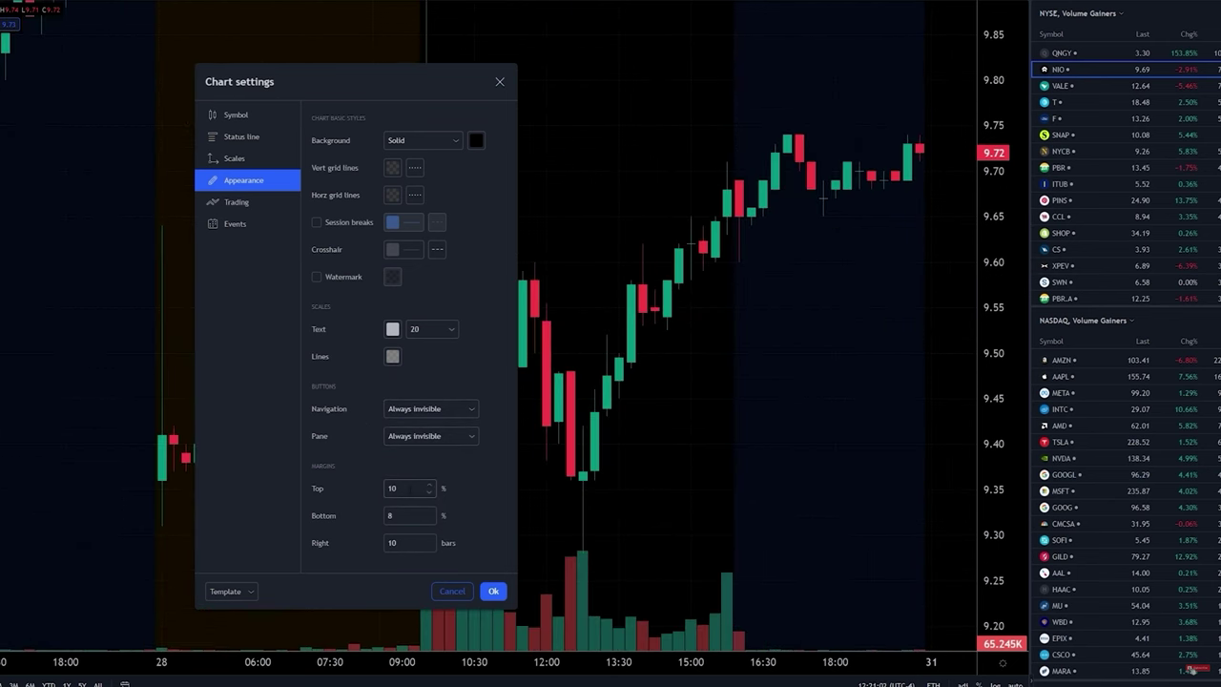
- Set the chart's bottom margin to 20% and apply the settings
{"action": "left_click", "coordinate": [389, 488]}
{"action": "key", "text": "Tab"}
{"action": "type", "text": "20"}
{"action": "left_click", "coordinate": [493, 590]}
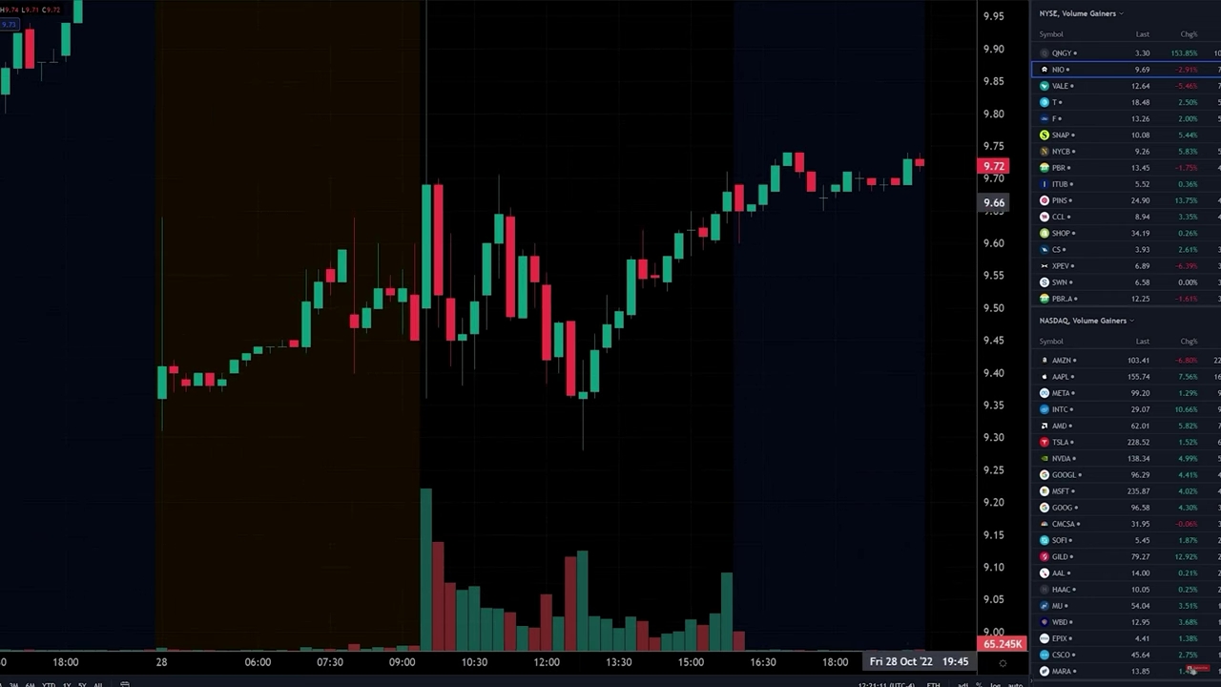
- Set the chart's top margin to 20% in the Appearance settings, apply it and check the spacing on the chart
{"action": "right_click", "coordinate": [682, 113]}
{"action": "left_click", "coordinate": [717, 399]}
{"action": "left_click", "coordinate": [673, 505]}
{"action": "type", "text": "20"}
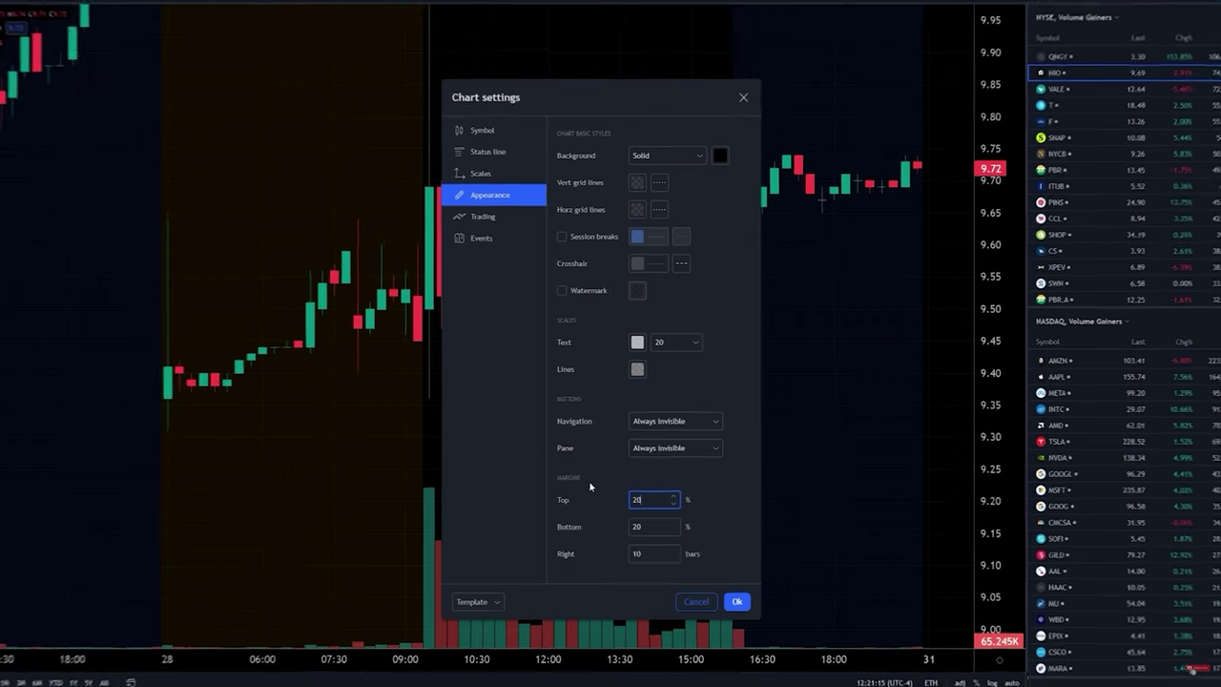
{"action": "key", "text": "Return"}
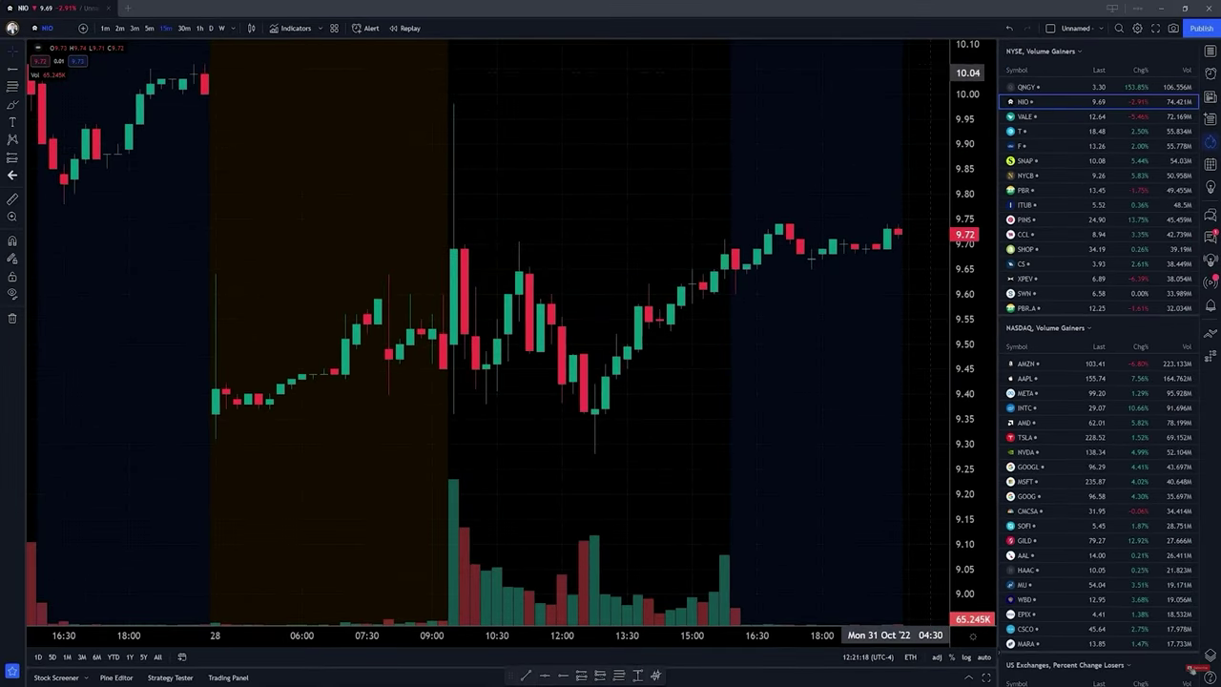
{"action": "scroll", "coordinate": [864, 413], "scroll_direction": "down", "scroll_amount": 2}
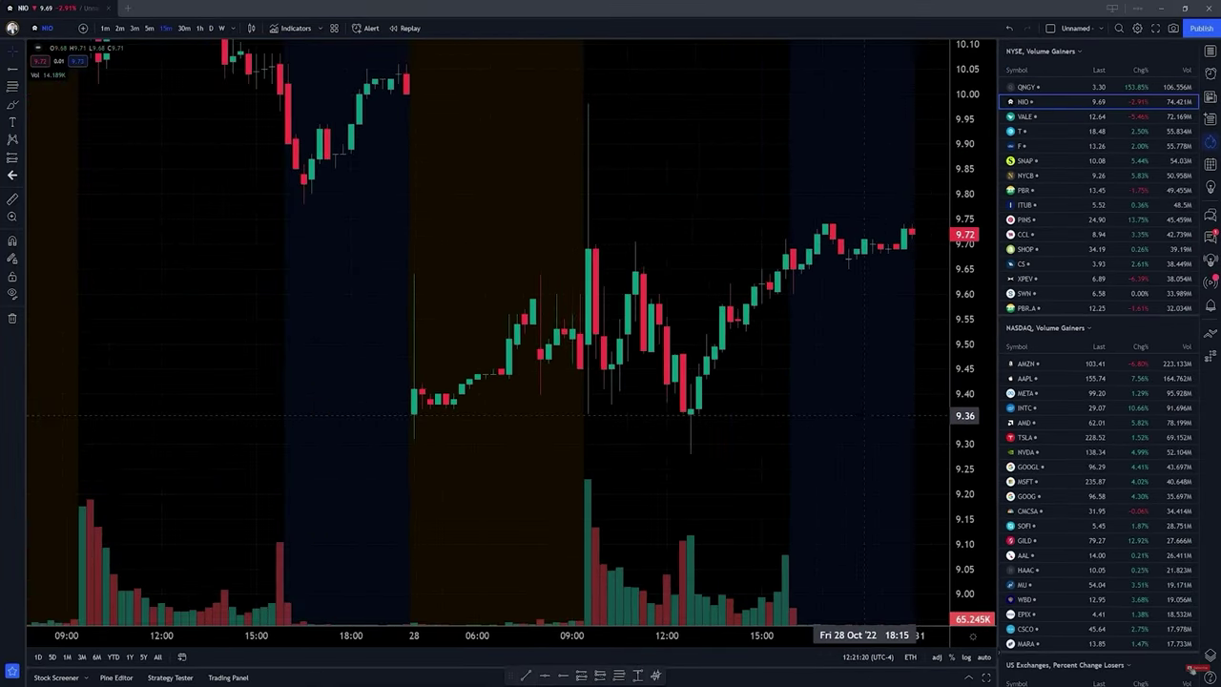
{"action": "scroll", "coordinate": [864, 415], "scroll_direction": "up", "scroll_amount": 3}
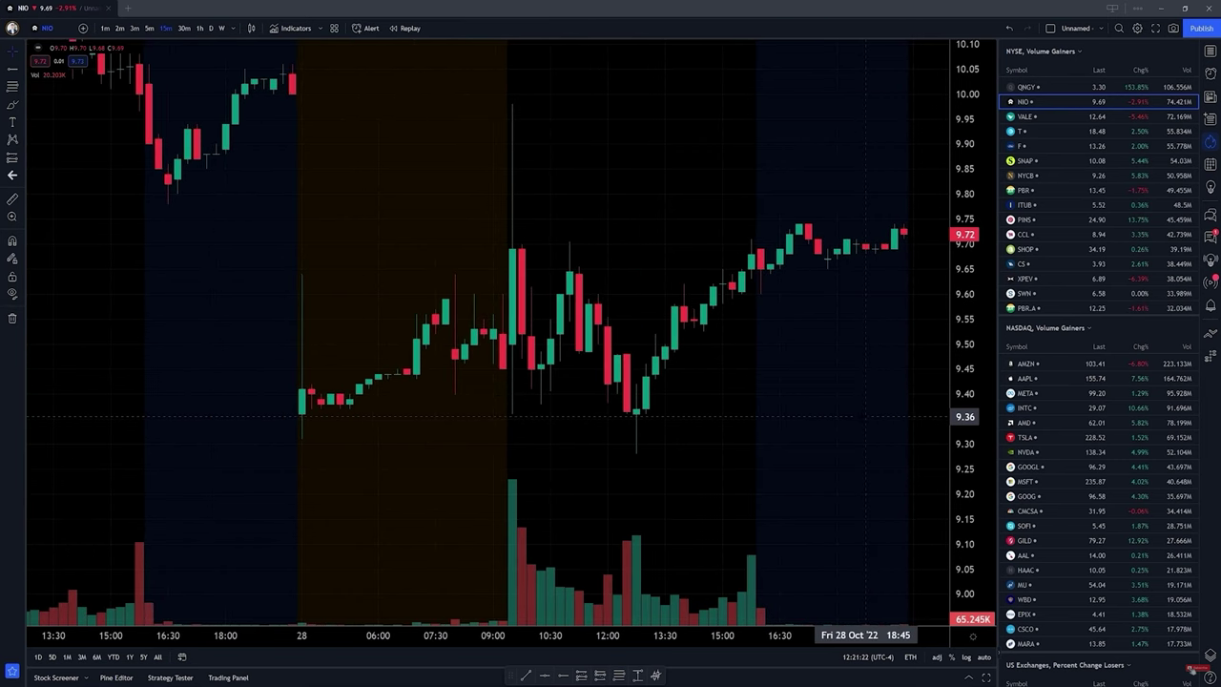
- Reopen the chart settings and set both the top and bottom margins to 10%
{"action": "right_click", "coordinate": [653, 192]}
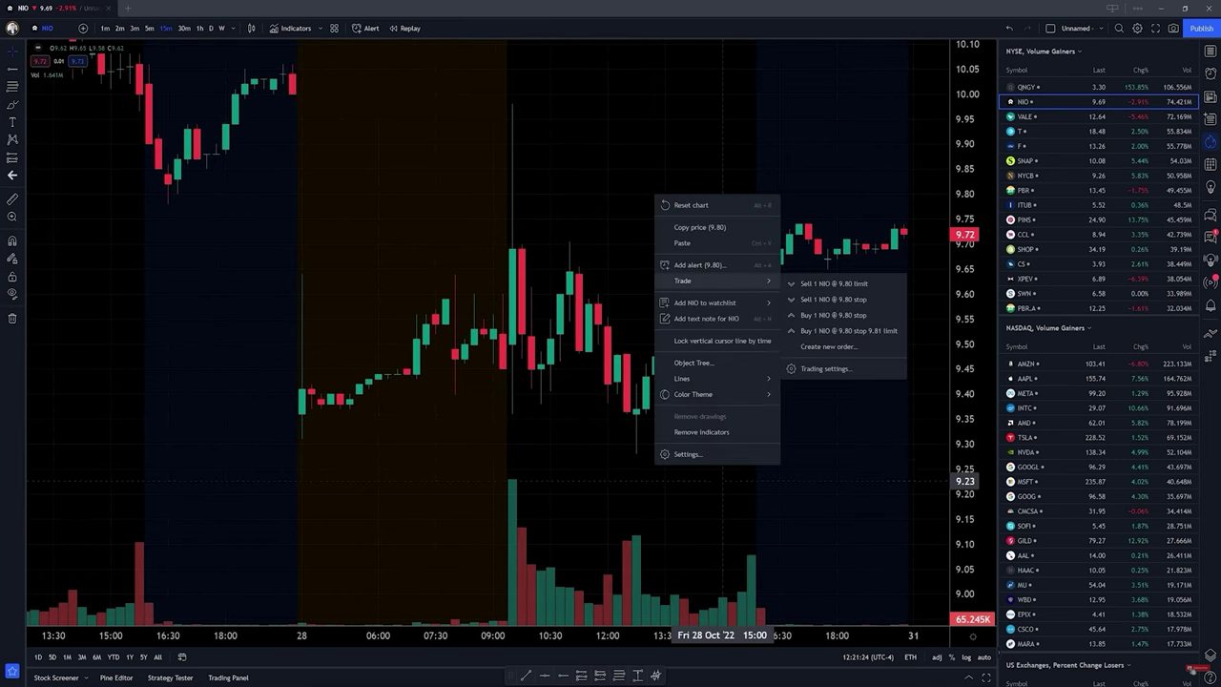
{"action": "left_click", "coordinate": [720, 458]}
{"action": "left_click", "coordinate": [637, 490]}
{"action": "key", "text": "BackSpace"}
{"action": "key", "text": "BackSpace"}
{"action": "type", "text": "10"}
{"action": "key", "text": "Tab"}
{"action": "key", "text": "Tab"}
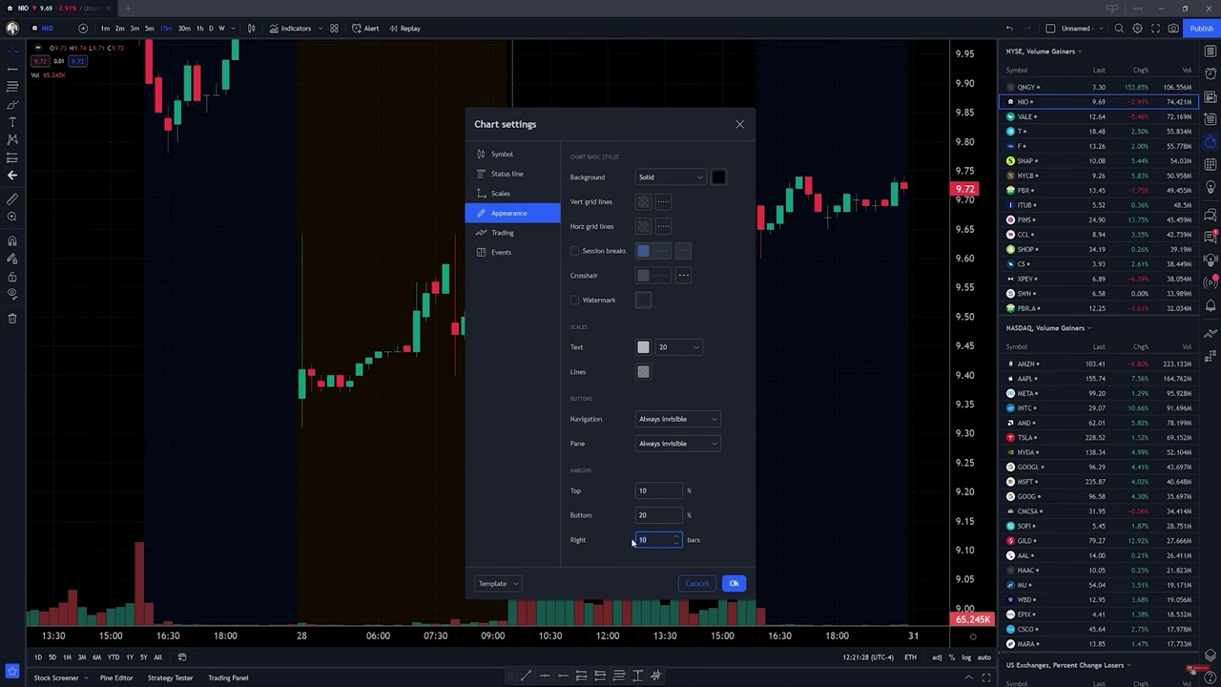
{"action": "left_click", "coordinate": [658, 506]}
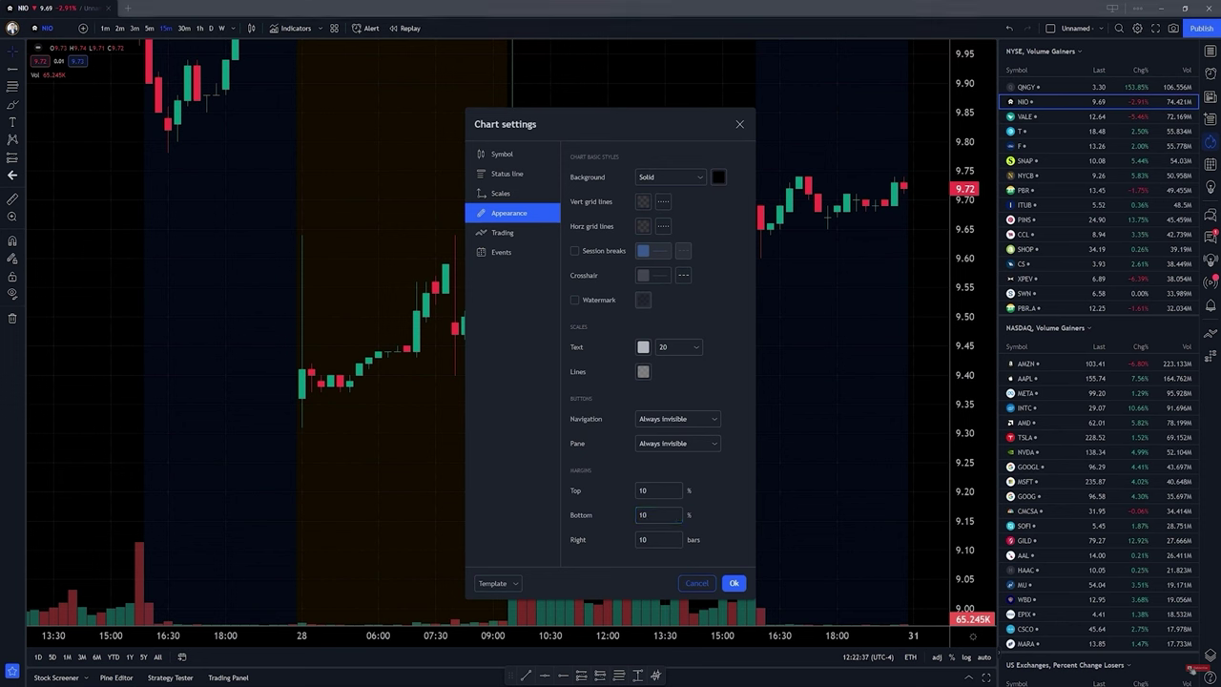
- In the Trading settings, toggle the buy/sell buttons and leave them hidden
{"action": "left_click", "coordinate": [529, 236]}
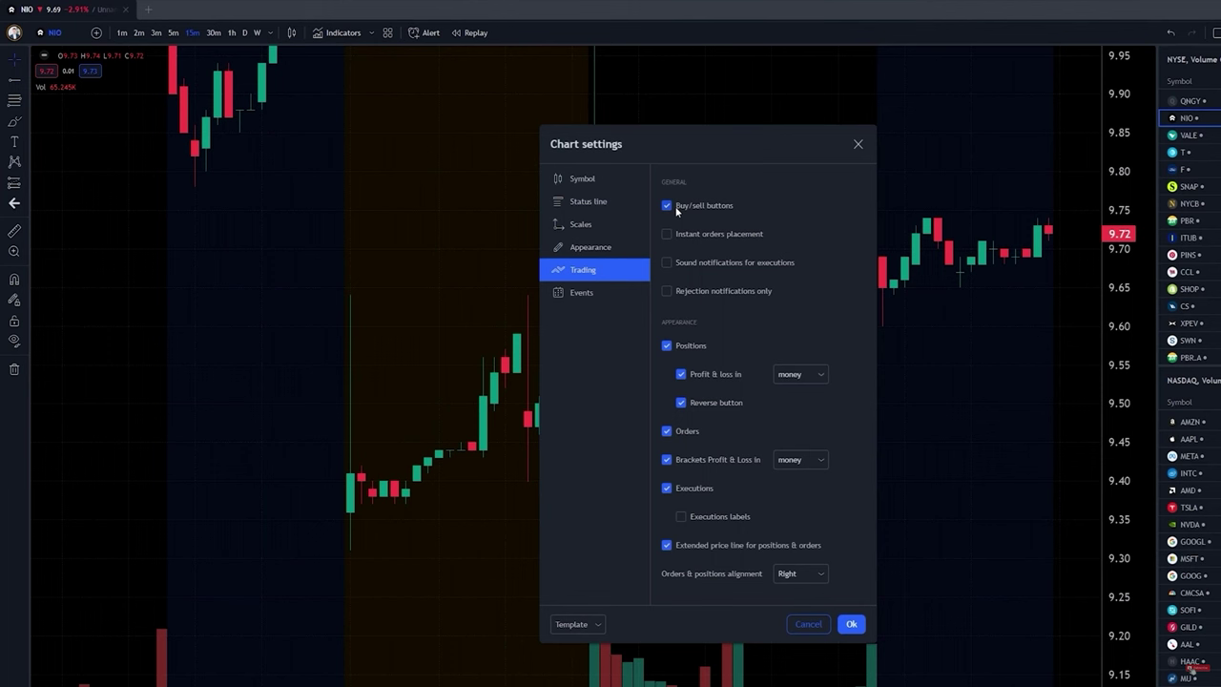
{"action": "left_click", "coordinate": [668, 206]}
{"action": "left_click", "coordinate": [668, 206]}
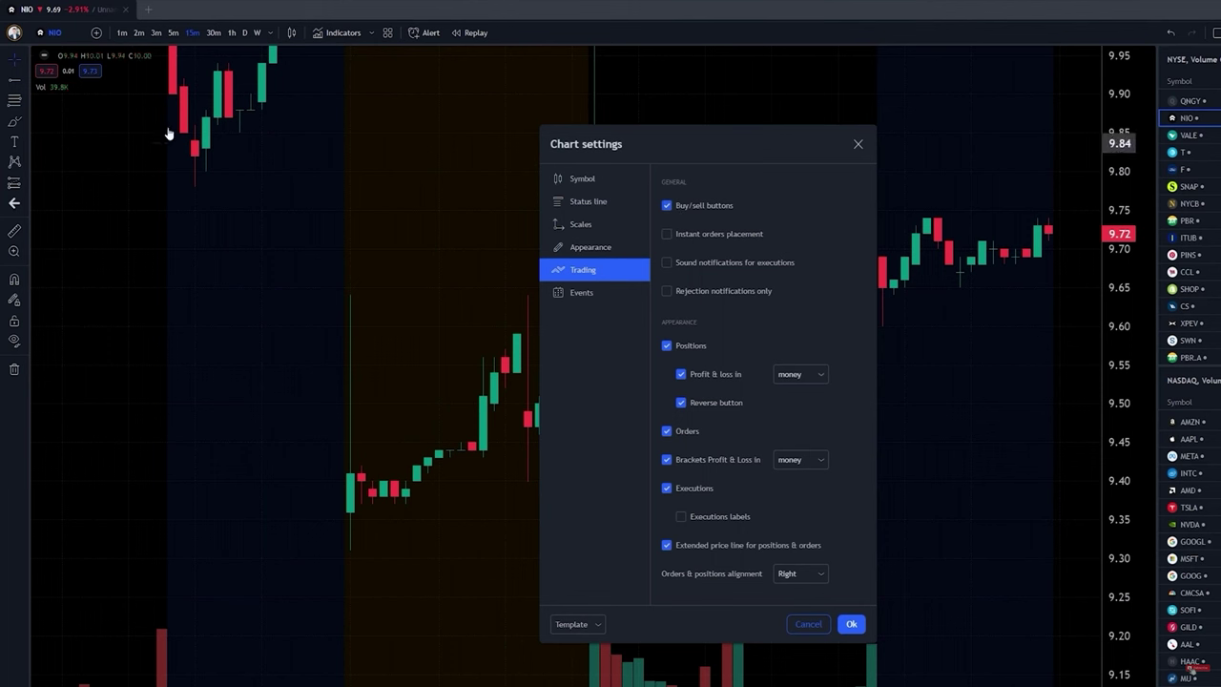
{"action": "left_click", "coordinate": [667, 206]}
- Turn off positions, orders, brackets profit and loss, executions, and the extended price line for positions and orders
{"action": "left_click", "coordinate": [667, 345]}
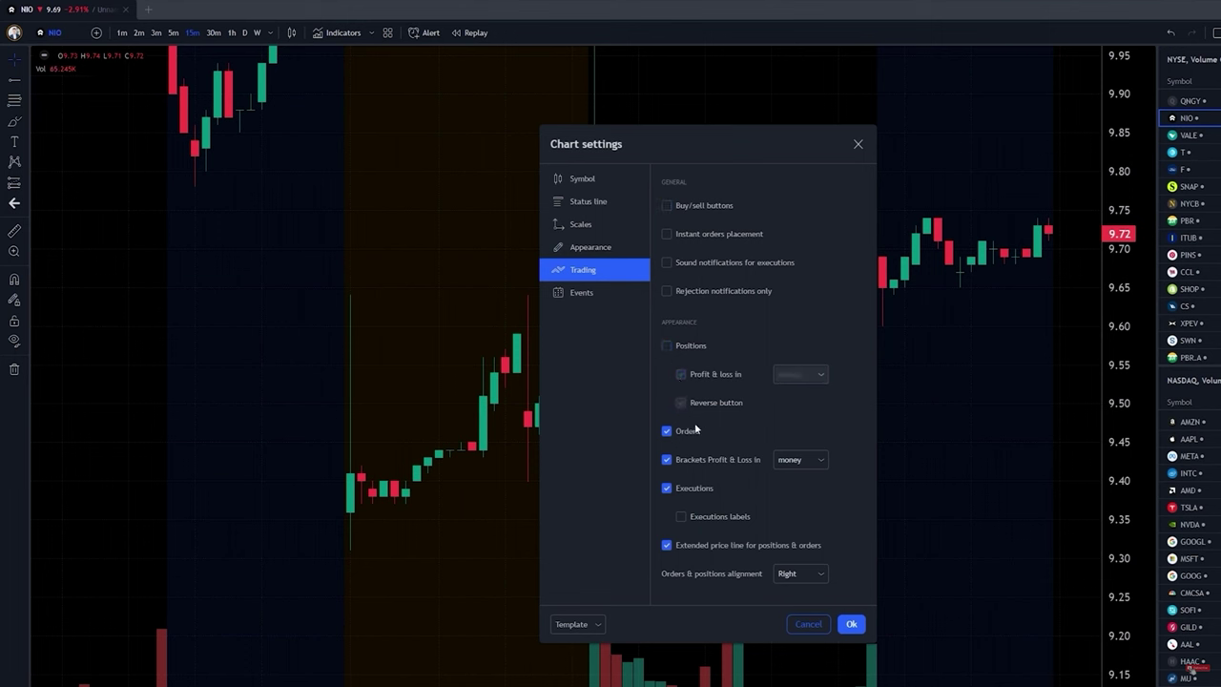
{"action": "left_click", "coordinate": [667, 432]}
{"action": "left_click", "coordinate": [667, 460]}
{"action": "left_click", "coordinate": [666, 545]}
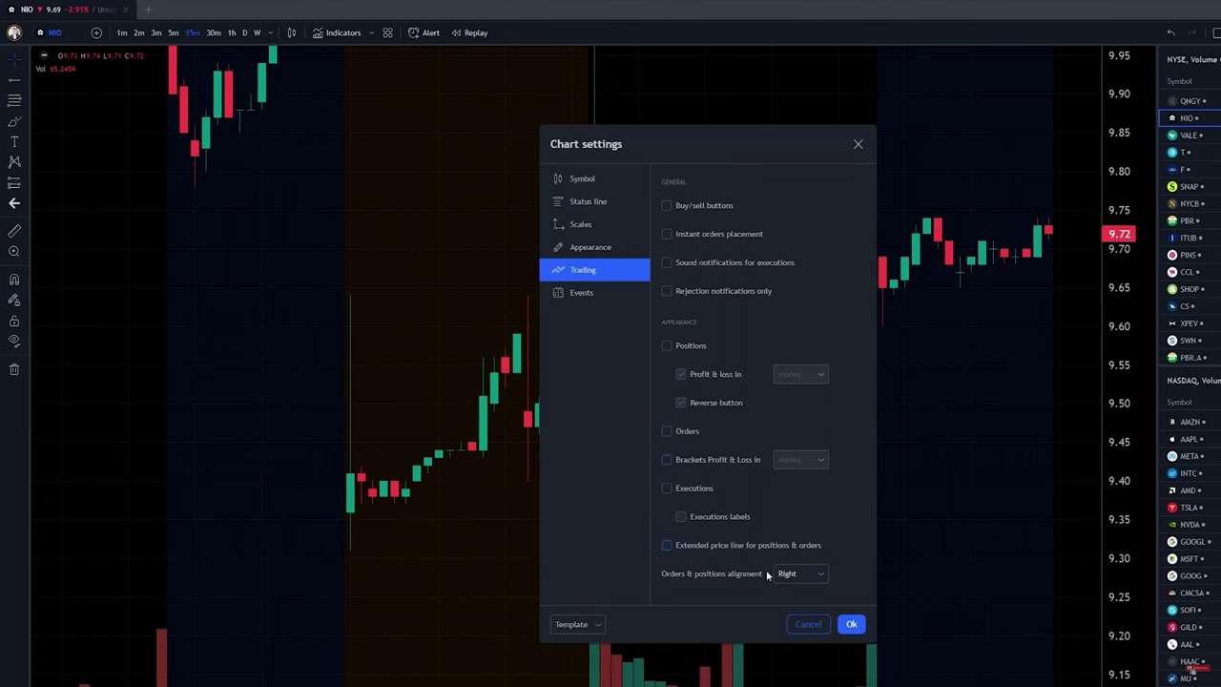
- Open the Events settings, move the dialog aside and examine the earnings markers on the daily NIO chart
{"action": "left_click", "coordinate": [634, 293]}
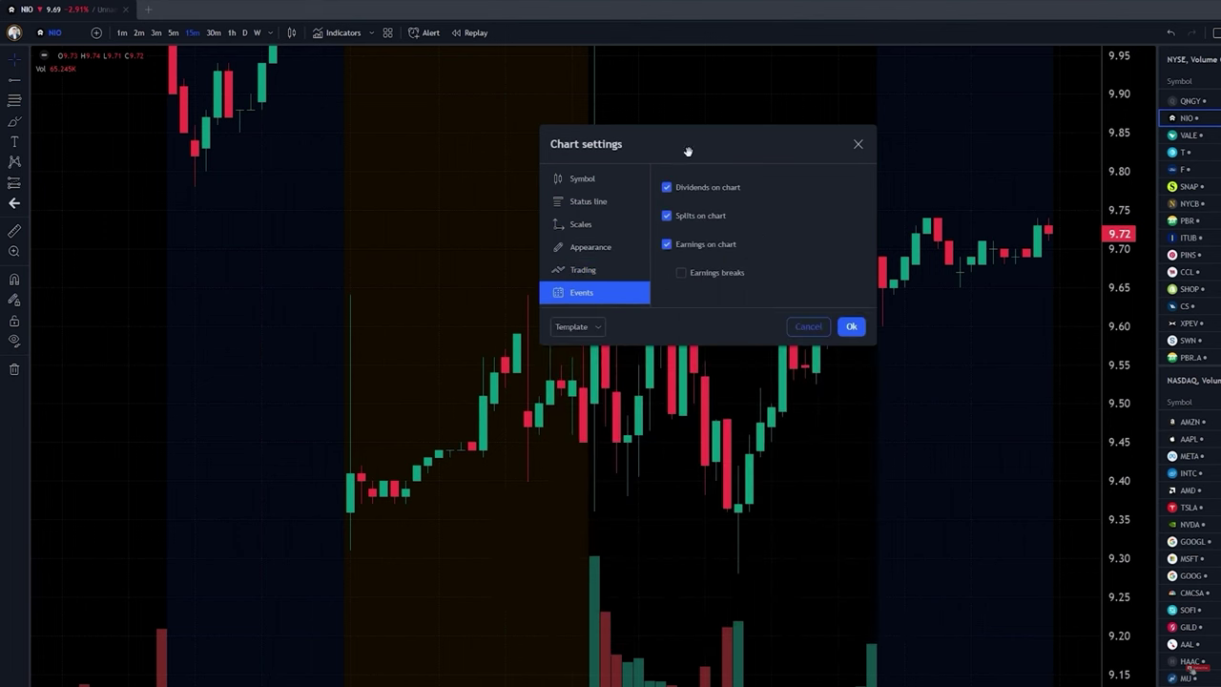
{"action": "left_click_drag", "start_coordinate": [712, 150], "coordinate": [485, 163]}
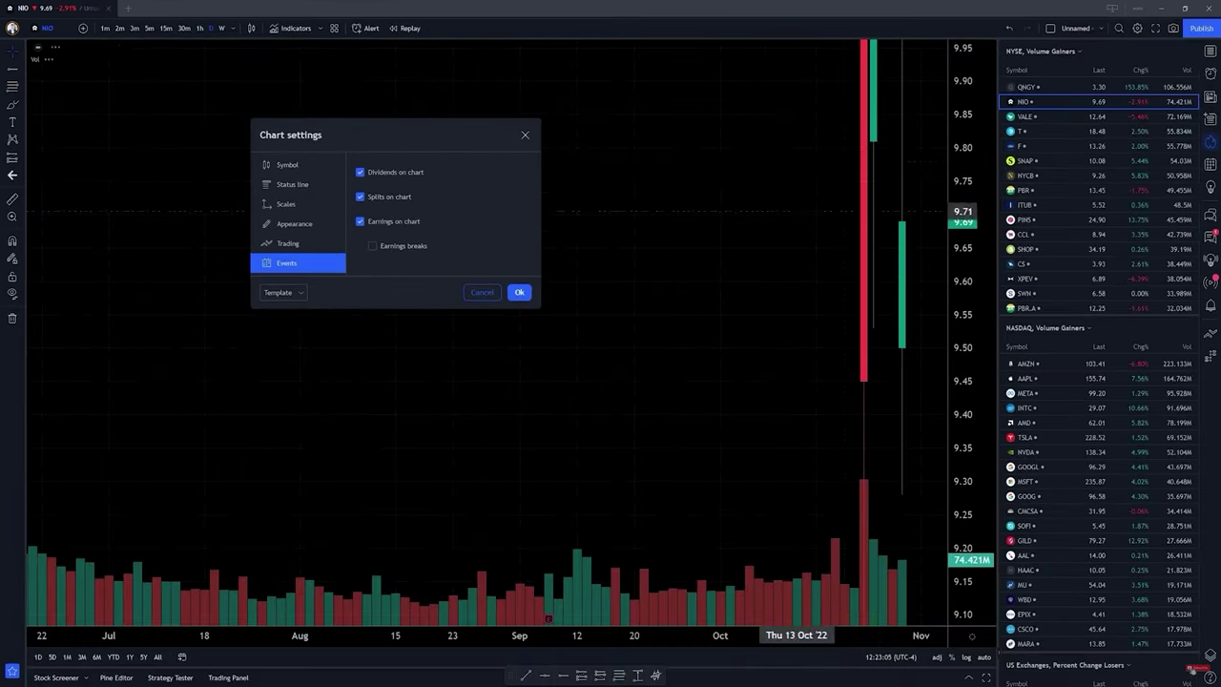
{"action": "scroll", "coordinate": [887, 120], "scroll_direction": "down", "scroll_amount": 10}
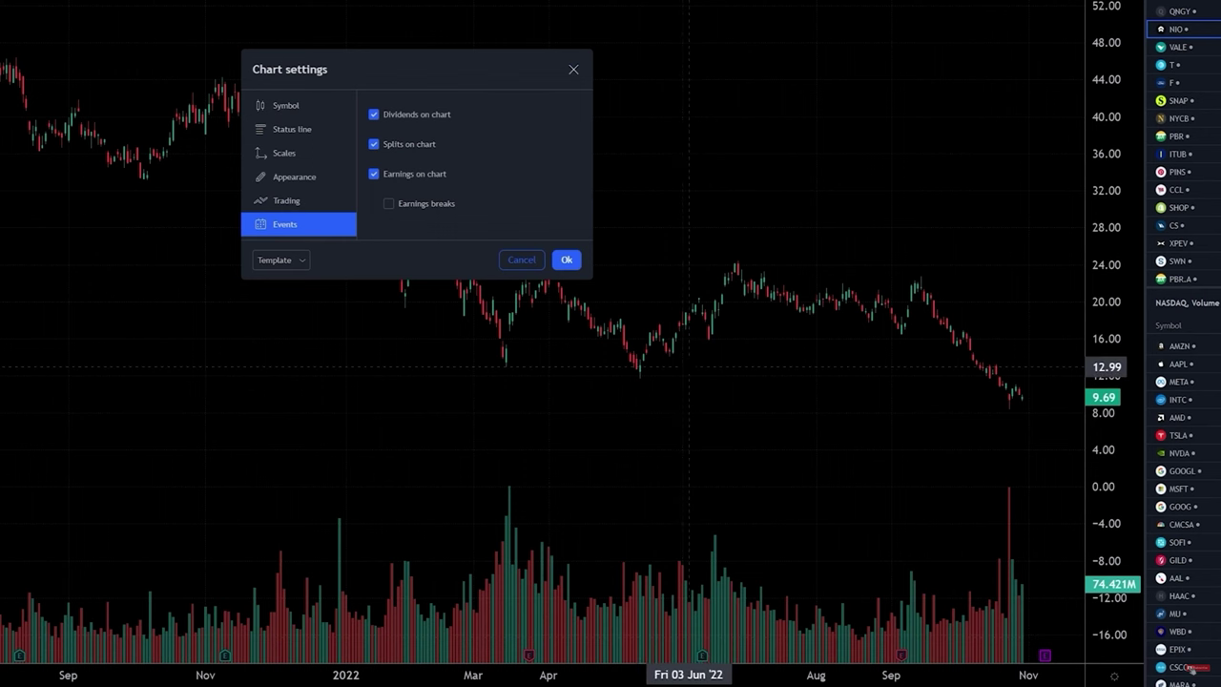
{"action": "scroll", "coordinate": [858, 363], "scroll_direction": "up", "scroll_amount": 2}
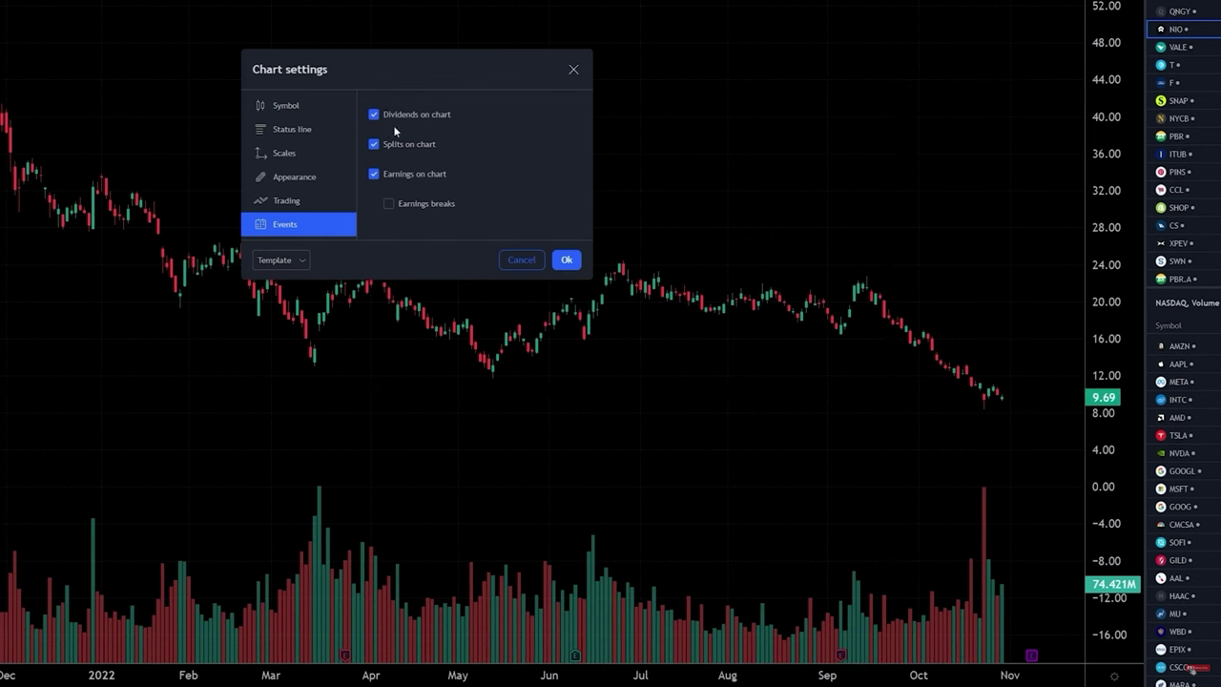
- Switch the chart to SPY and examine its dividend markers along the time axis
{"action": "type", "text": "SPY"}
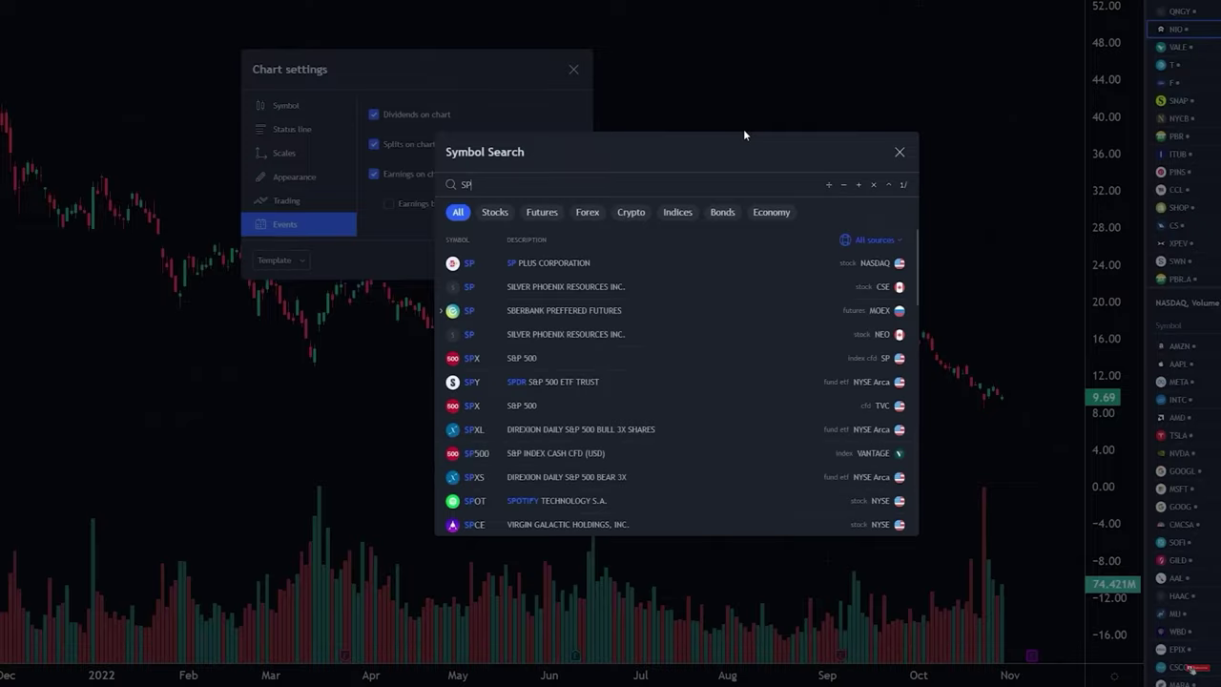
{"action": "key", "text": "Return"}
{"action": "scroll", "coordinate": [1050, 152], "scroll_direction": "up", "scroll_amount": 3}
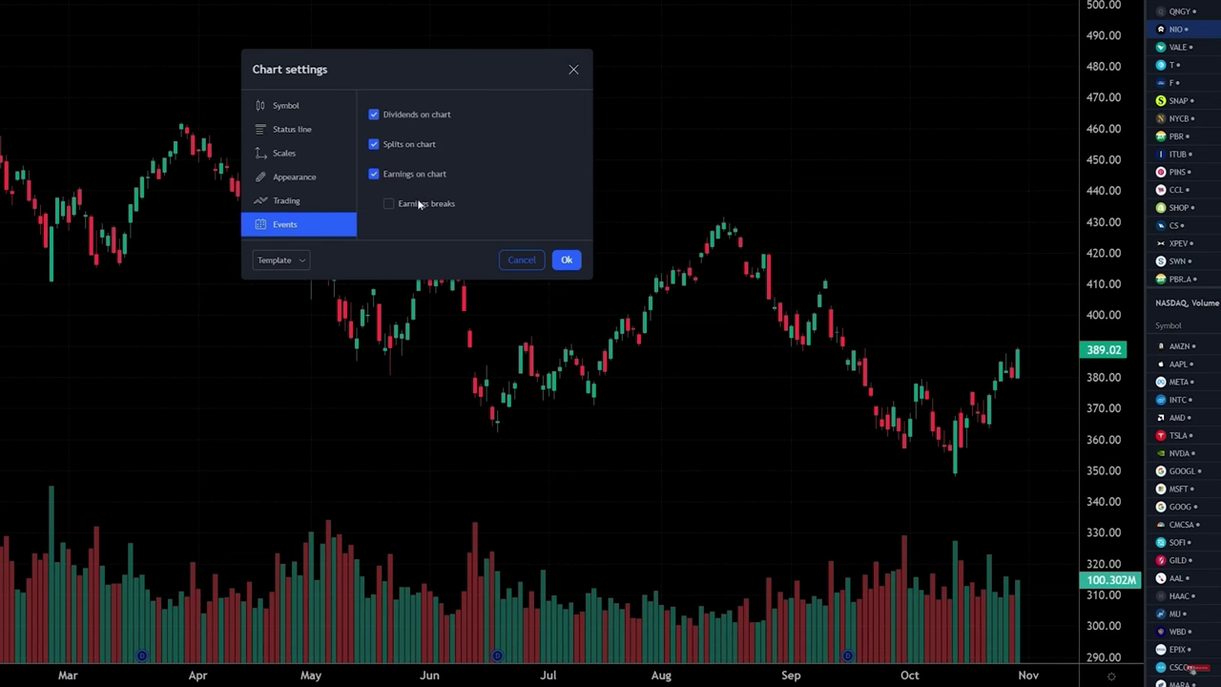
- Show earnings breaks on the AAPL chart, then turn them off again
{"action": "left_click", "coordinate": [389, 203]}
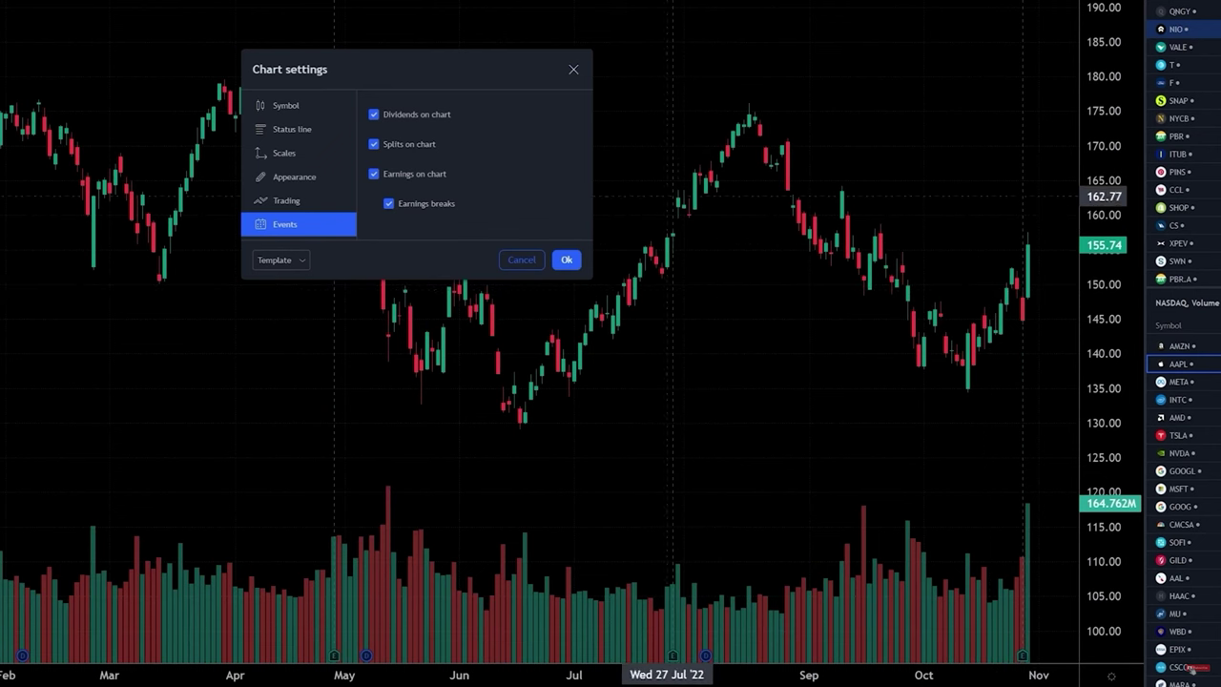
{"action": "left_click", "coordinate": [415, 203]}
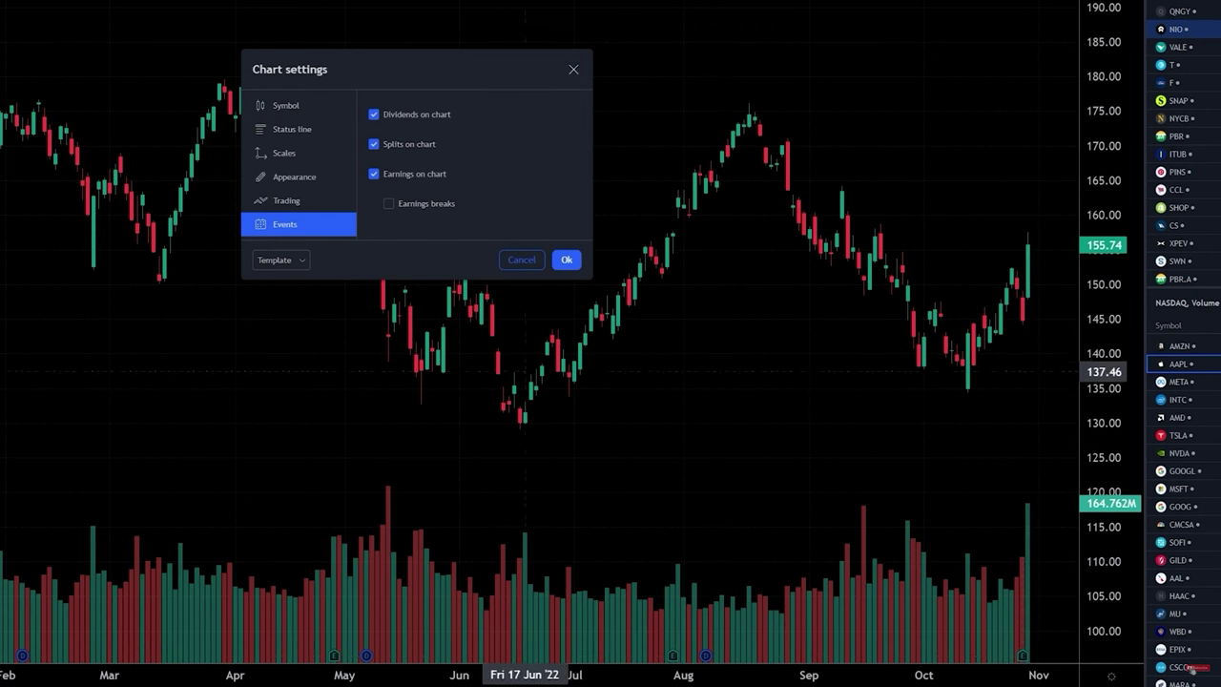
- Return to the Symbol settings, view the template options and close the chart settings
{"action": "left_click", "coordinate": [298, 107]}
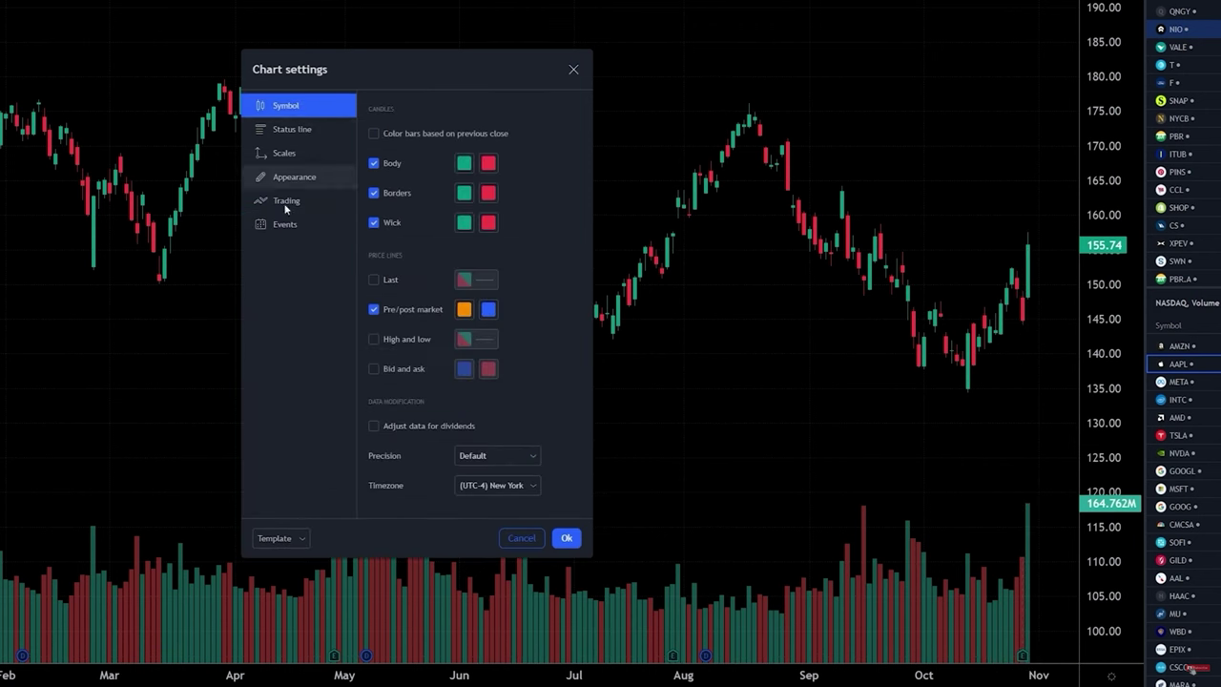
{"action": "left_click", "coordinate": [301, 540]}
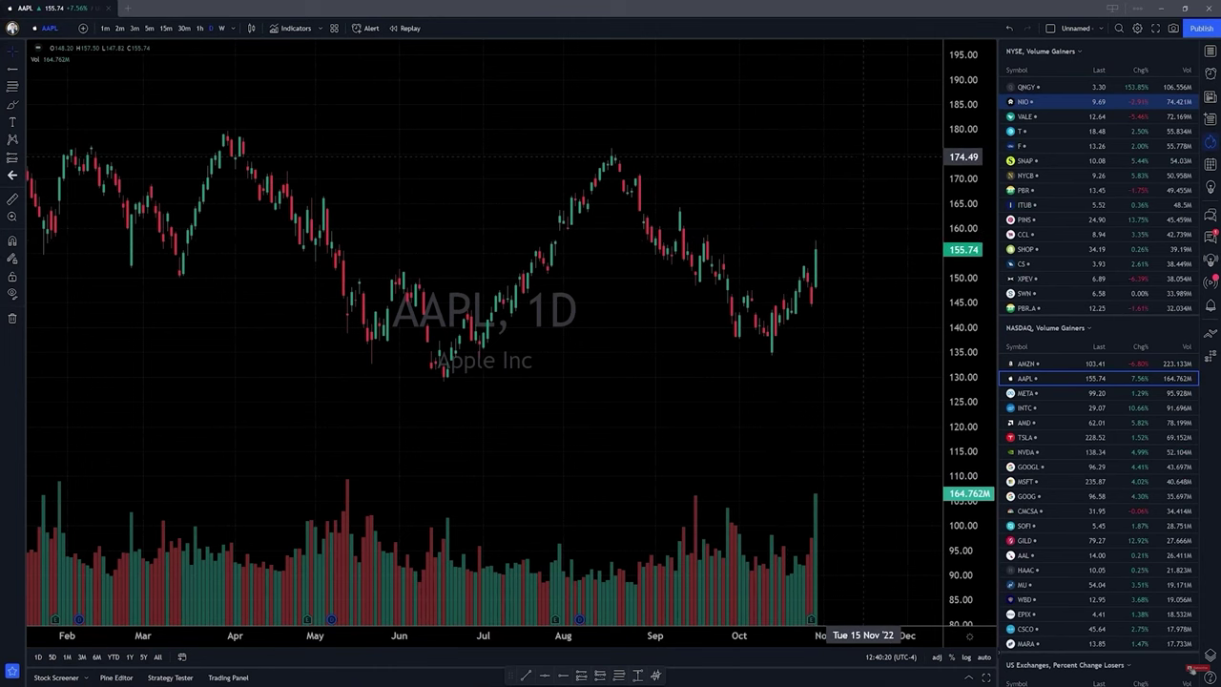
{"action": "scroll", "coordinate": [784, 190], "scroll_direction": "down", "scroll_amount": 1}
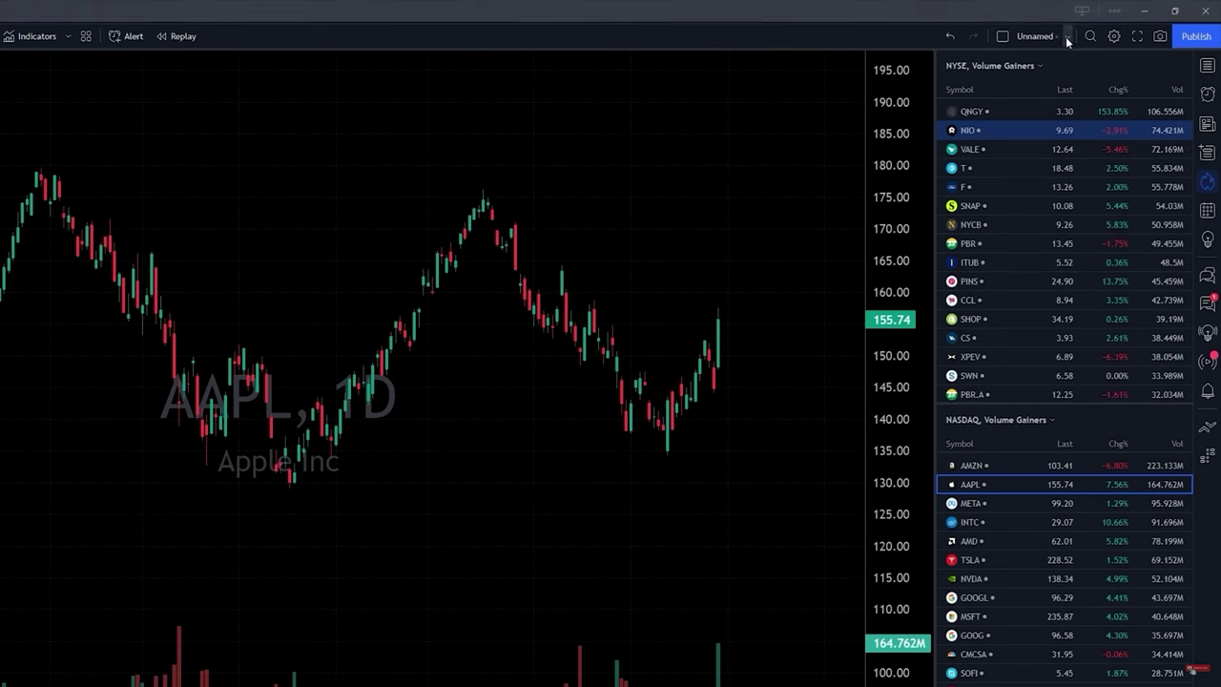
- Turn off autosave for the unnamed chart layout and save the layout manually
{"action": "left_click", "coordinate": [1067, 38]}
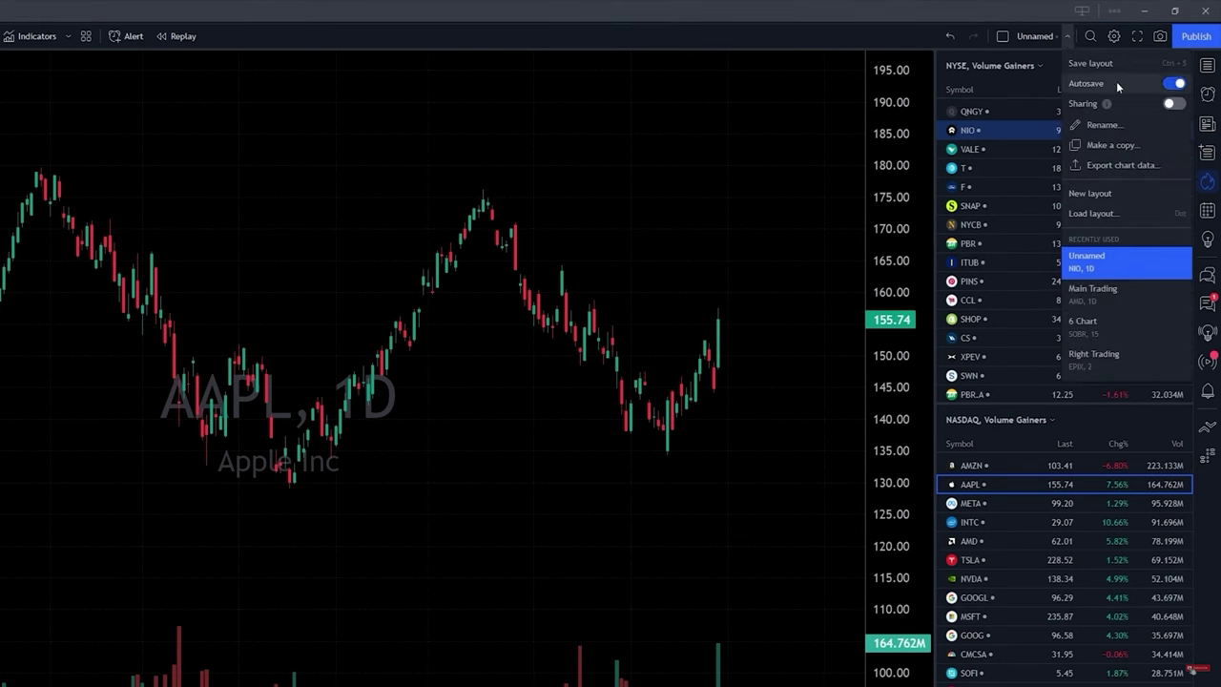
{"action": "left_click", "coordinate": [1177, 84]}
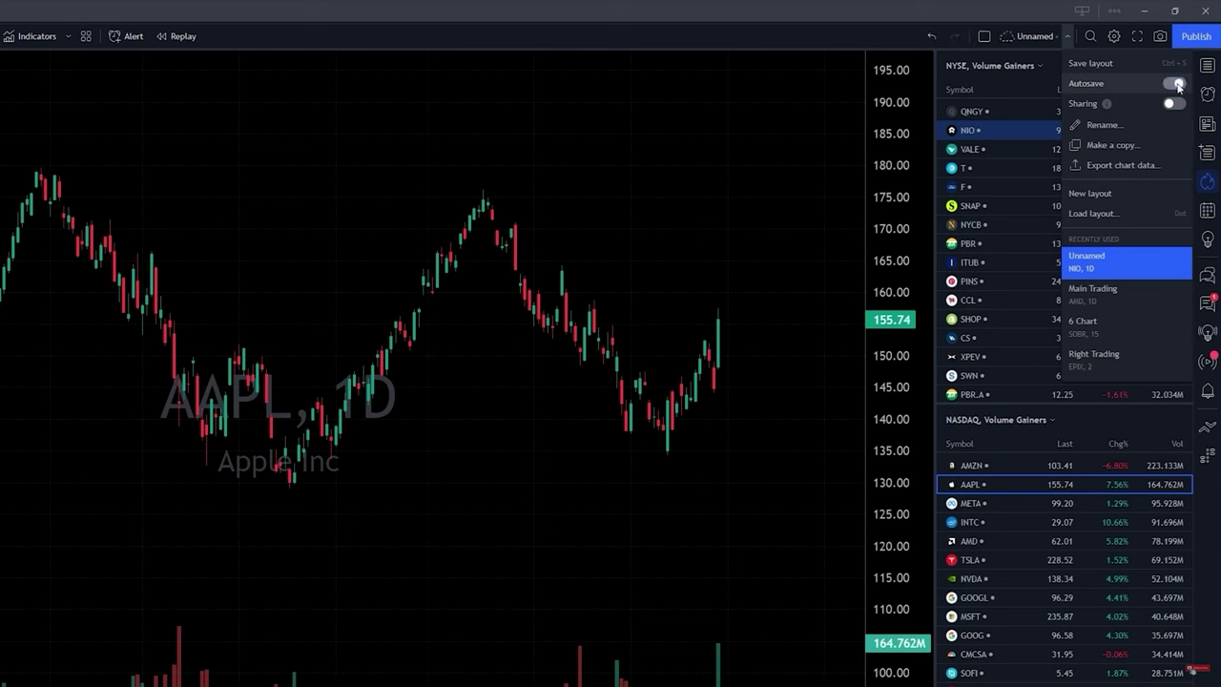
{"action": "left_click", "coordinate": [1099, 62]}
- Rename the chart layout as Trading
{"action": "left_click", "coordinate": [1047, 38]}
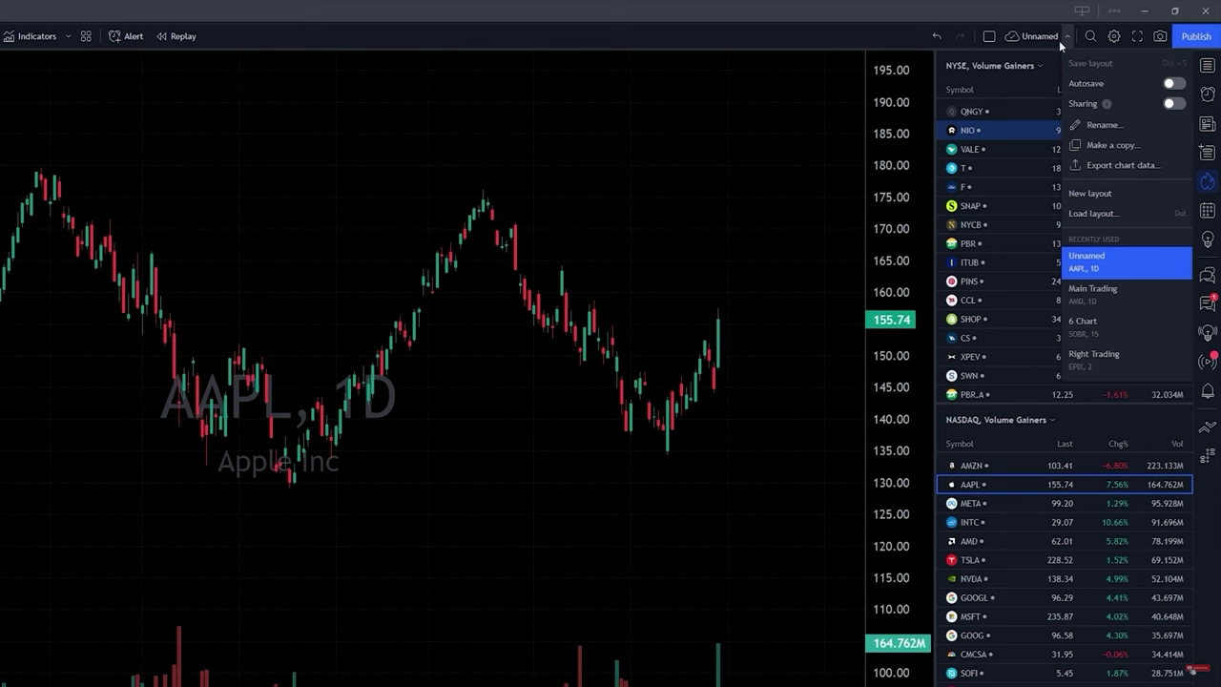
{"action": "left_click", "coordinate": [1111, 128]}
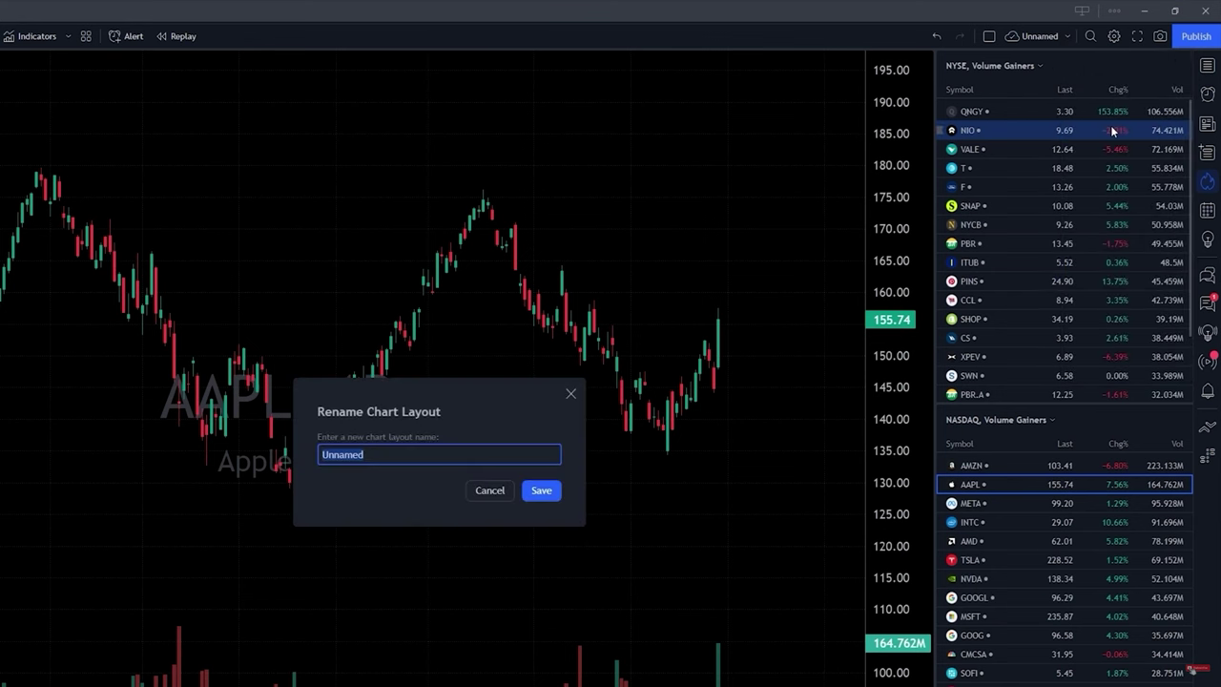
{"action": "type", "text": "Traduing"}
{"action": "key", "text": "BackSpace"}
{"action": "key", "text": "BackSpace"}
{"action": "key", "text": "BackSpace"}
{"action": "key", "text": "BackSpace"}
{"action": "type", "text": "ing"}
{"action": "key", "text": "Return"}
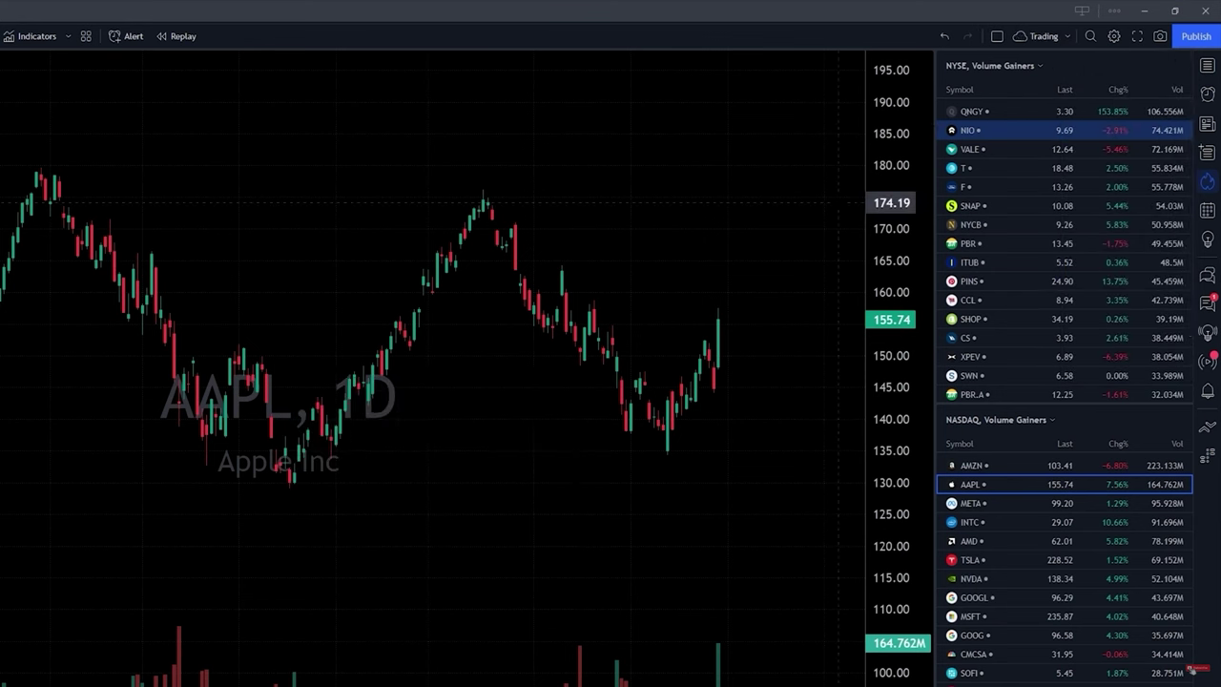
- Make a copy of the Trading layout named Trading 2
{"action": "left_click", "coordinate": [1071, 38]}
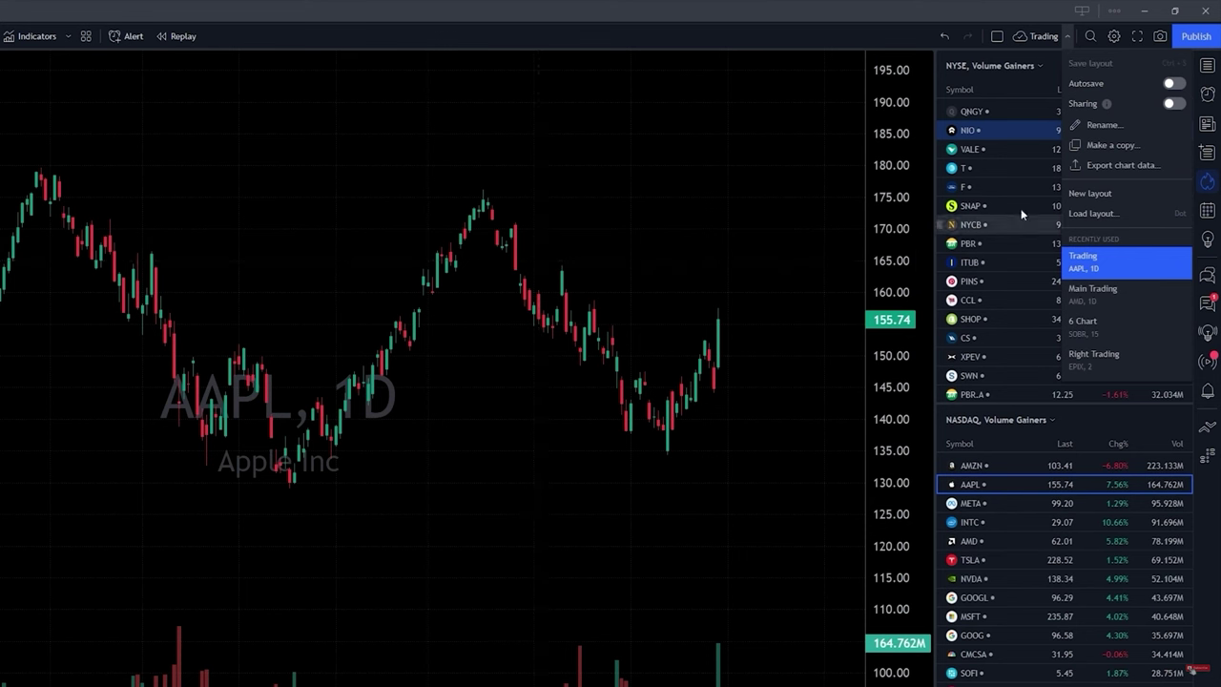
{"action": "left_click", "coordinate": [1112, 146]}
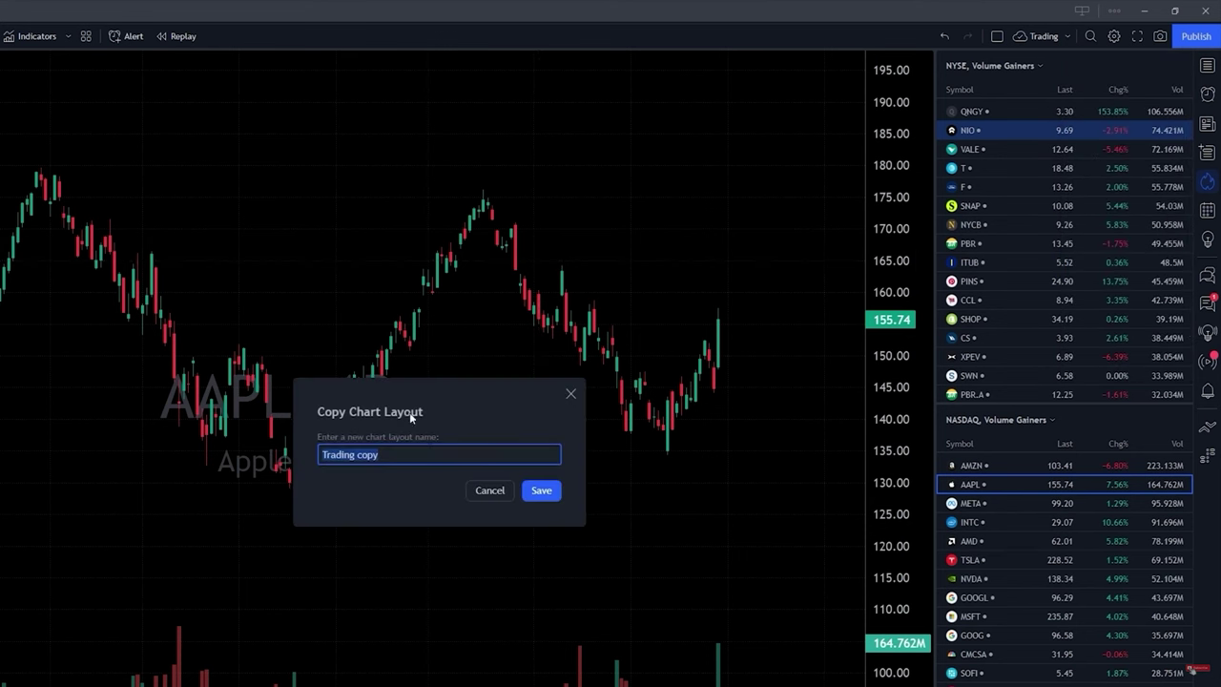
{"action": "left_click", "coordinate": [435, 454]}
{"action": "key", "text": "ctrl+shift+Left"}
{"action": "type", "text": "2"}
{"action": "left_click", "coordinate": [540, 491]}
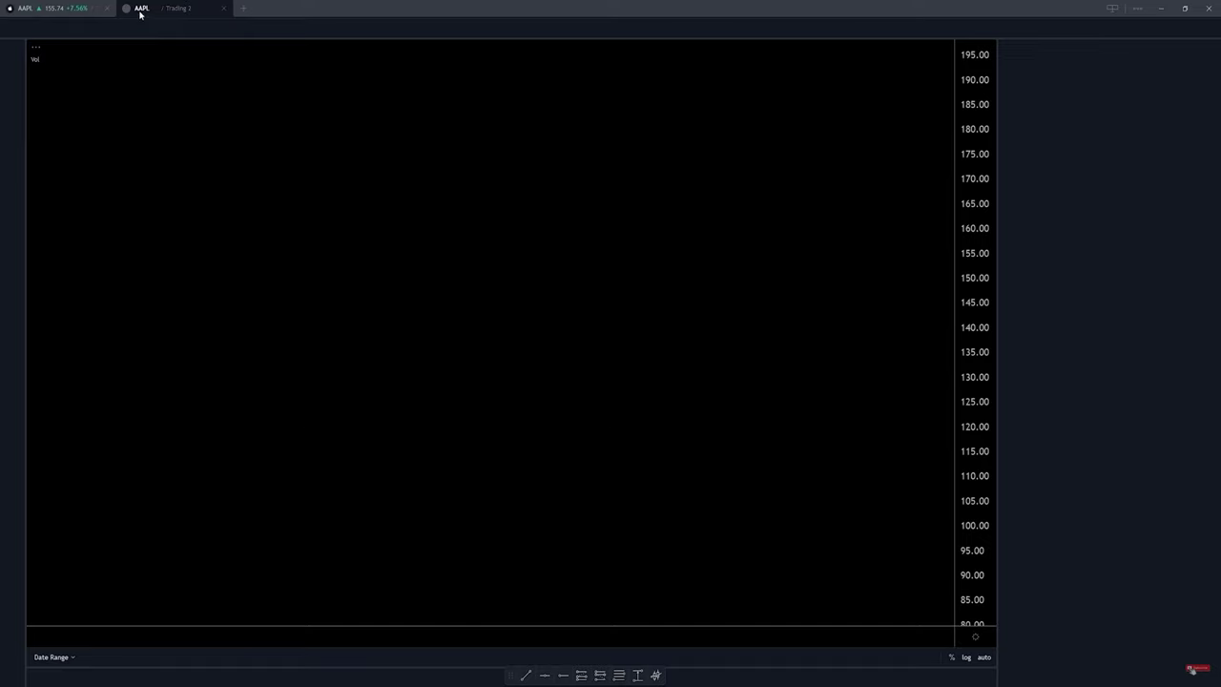
- Detach the Trading 2 layout into its own window and close that window
{"action": "left_click_drag", "start_coordinate": [141, 104], "coordinate": [552, 98]}
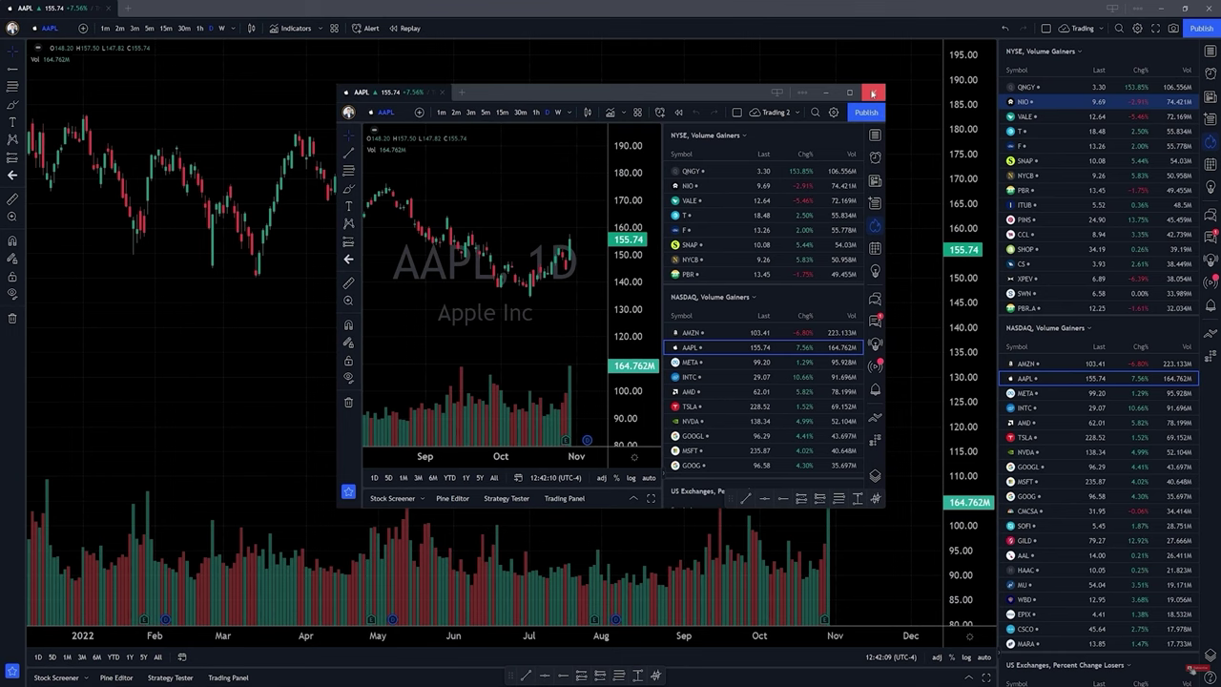
{"action": "left_click", "coordinate": [872, 93]}
- View the list of saved layouts available for loading, close it and check the layout options again
{"action": "left_click", "coordinate": [1099, 29]}
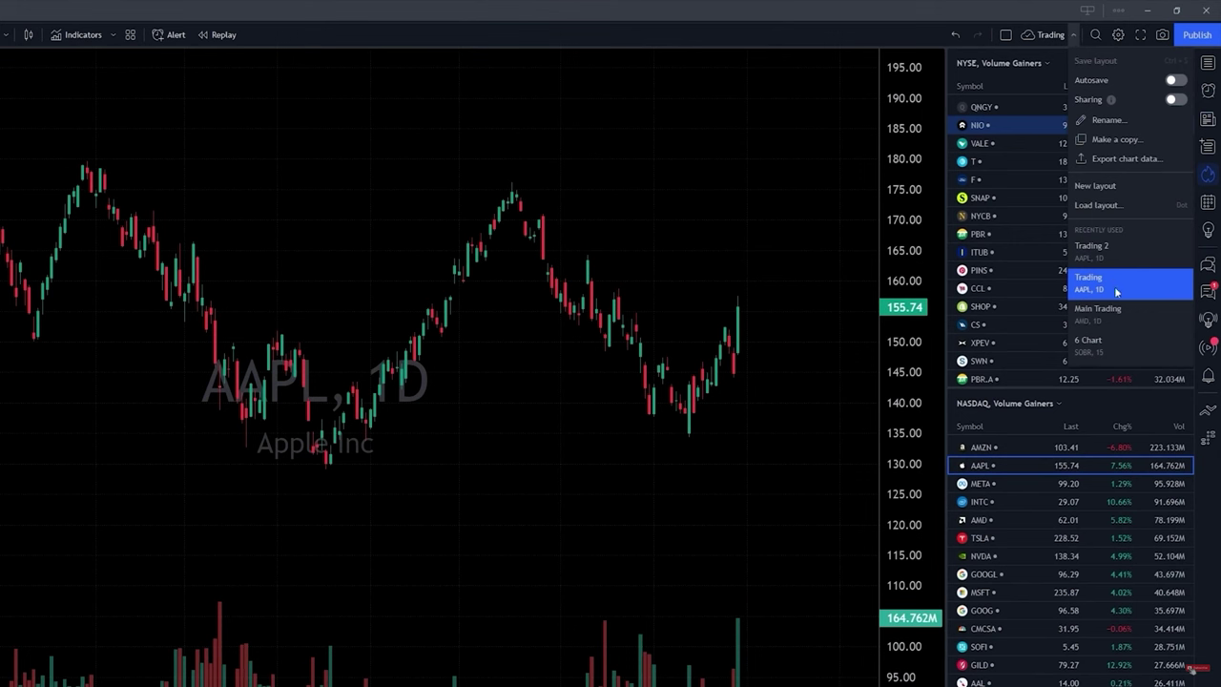
{"action": "left_click", "coordinate": [1097, 205]}
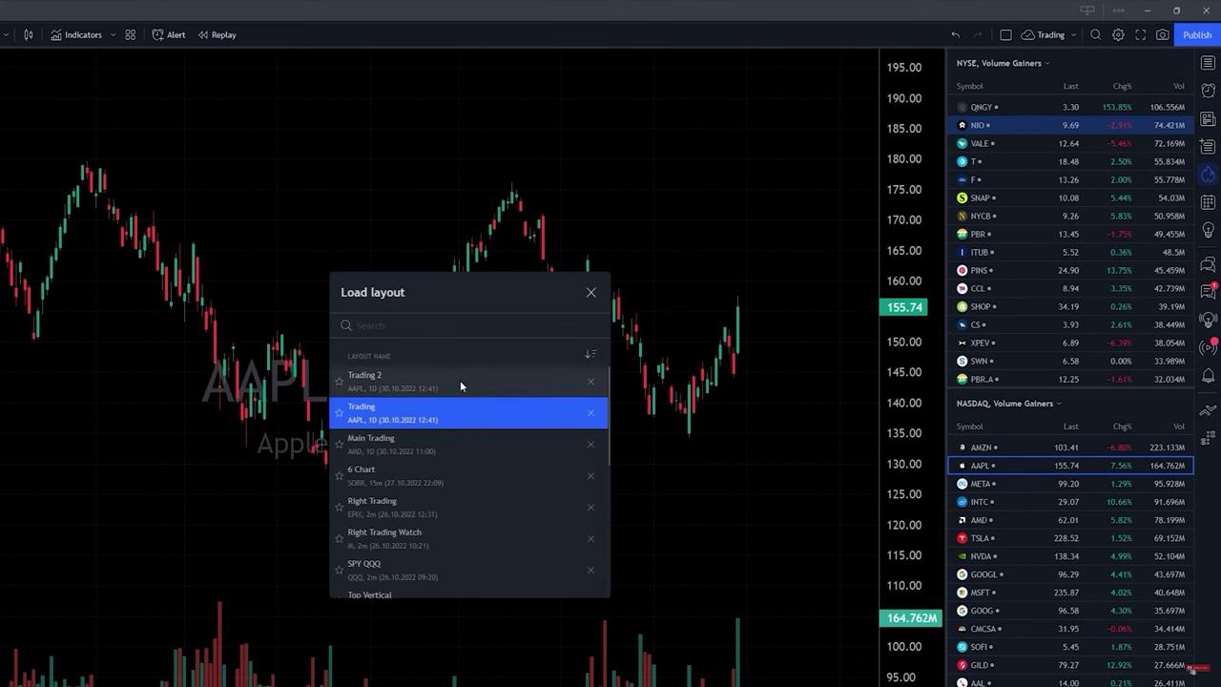
{"action": "left_click", "coordinate": [592, 291]}
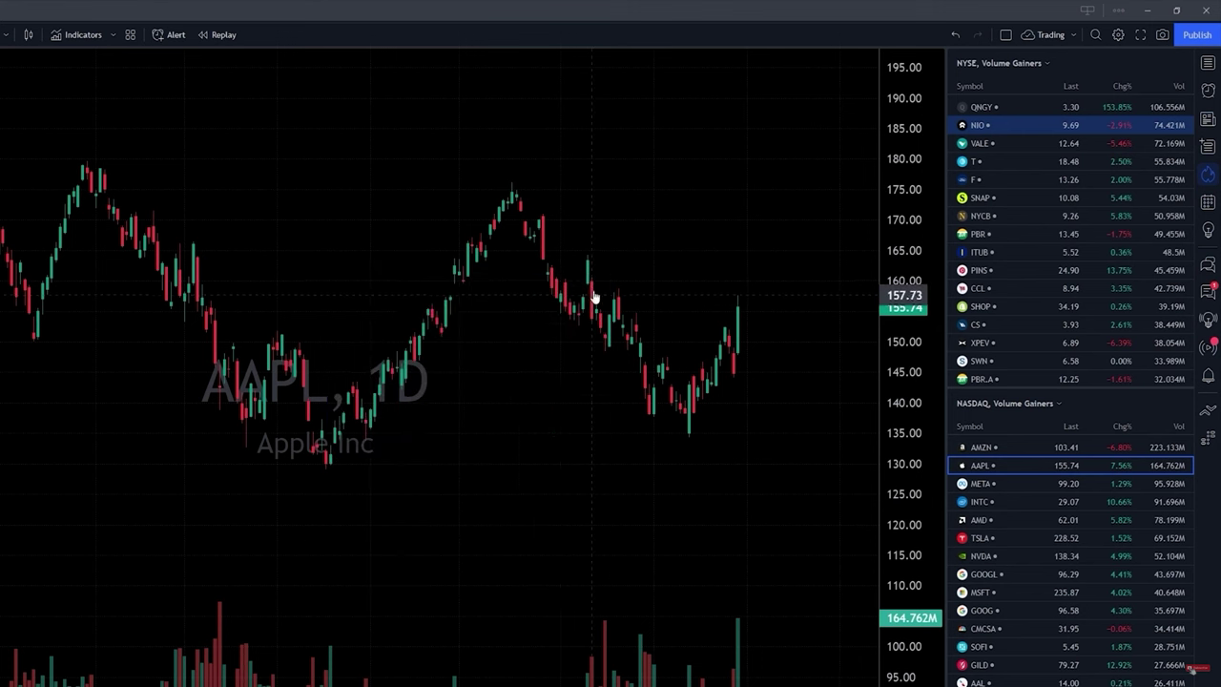
{"action": "left_click", "coordinate": [1076, 35]}
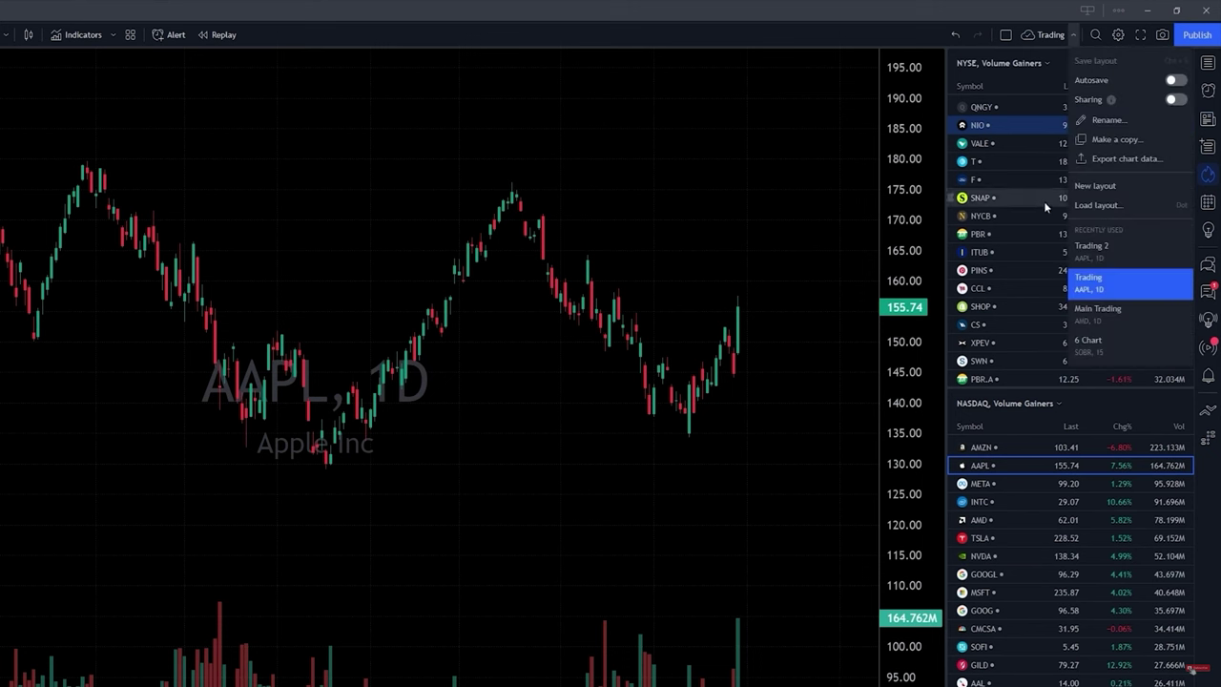
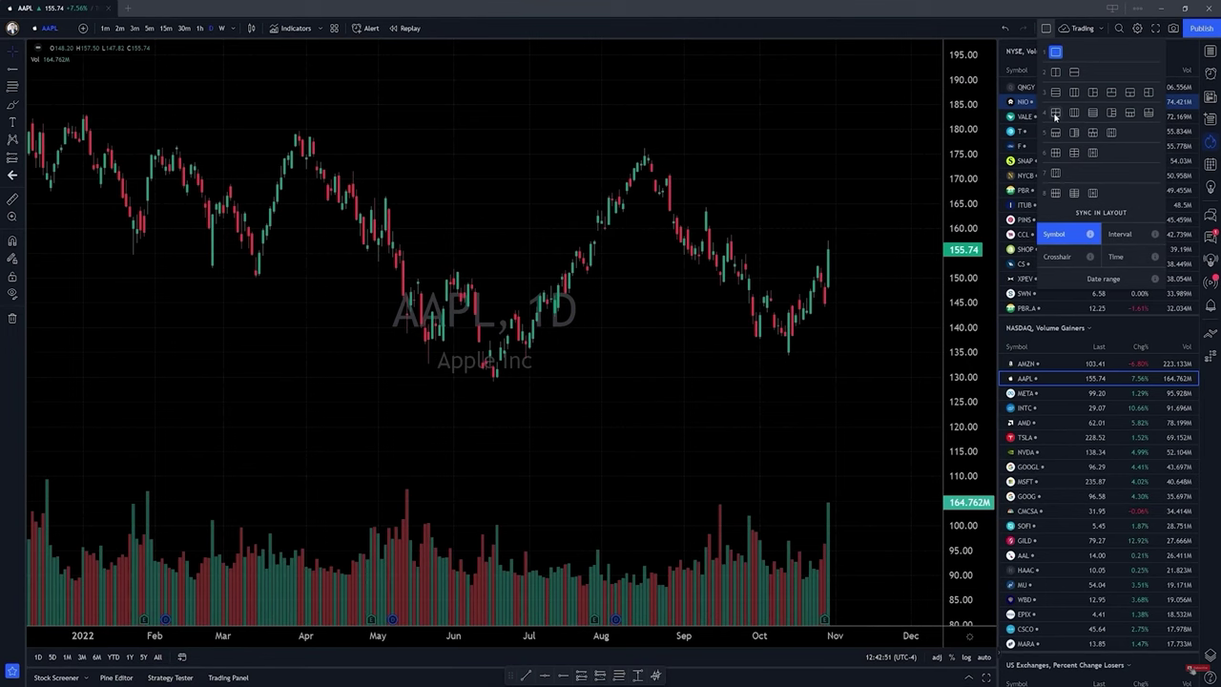
- Split the Trading layout into a two-by-two grid of four charts
{"action": "left_click", "coordinate": [1055, 114]}
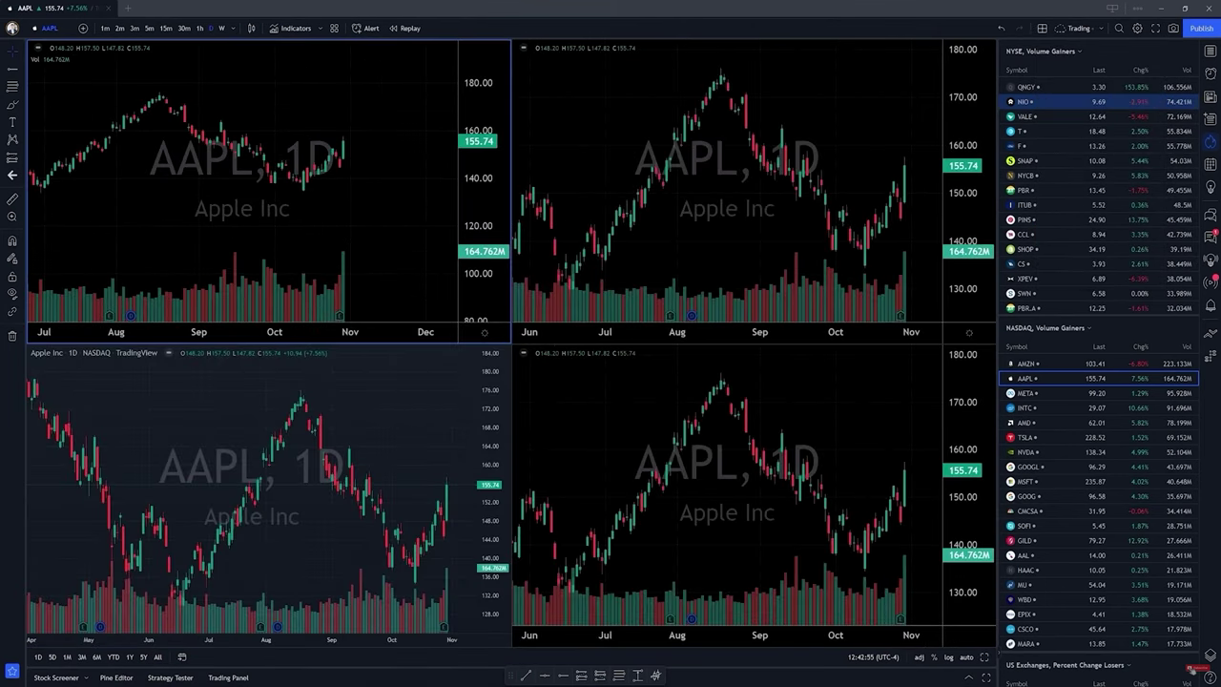
{"action": "scroll", "coordinate": [240, 239], "scroll_direction": "down", "scroll_amount": 1}
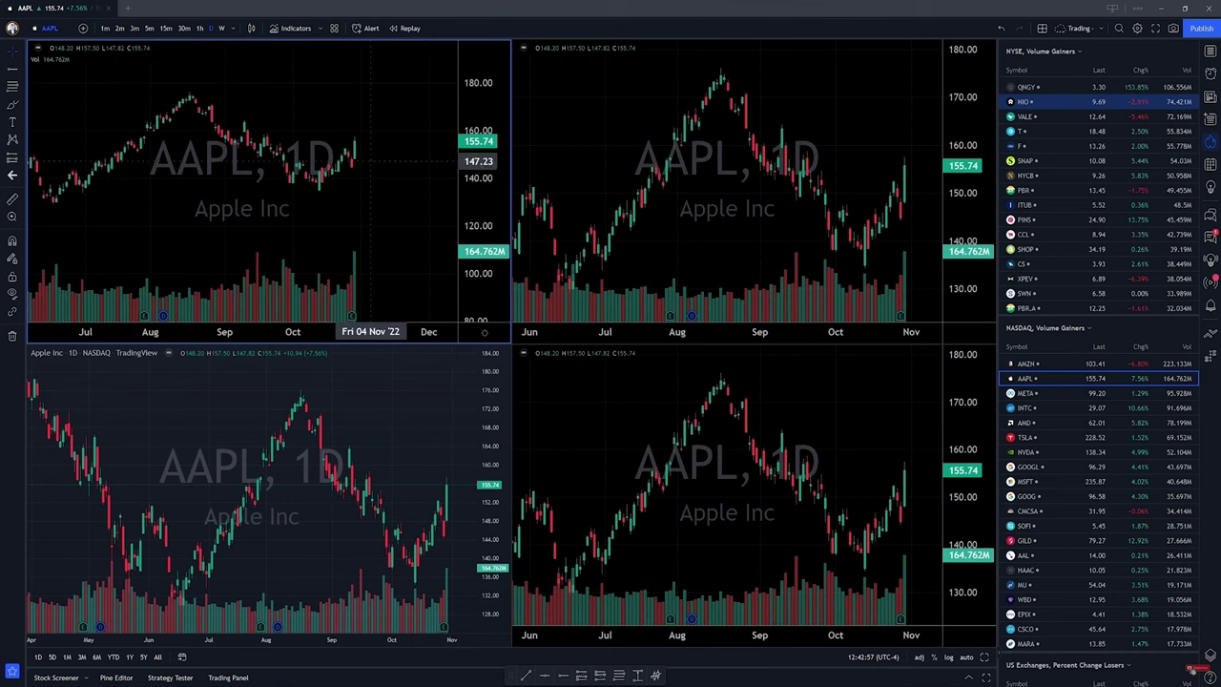
- Apply the upper-right chart's settings to all charts in the layout and select each lower chart to check it
{"action": "right_click", "coordinate": [601, 131]}
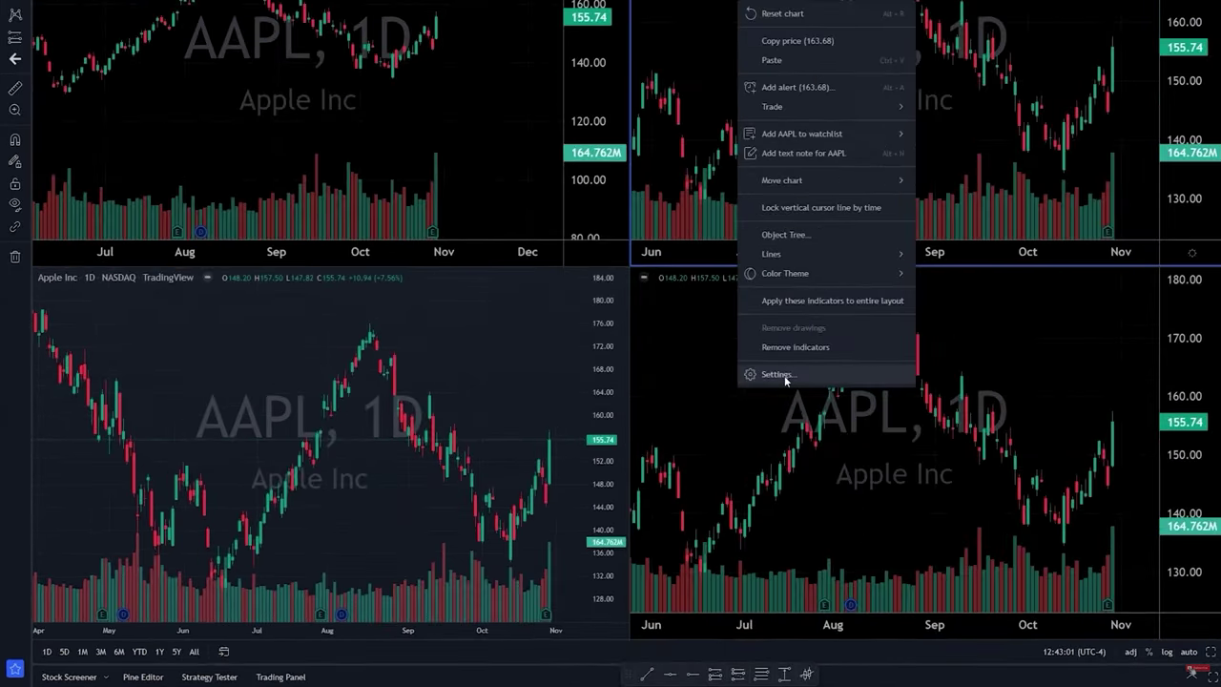
{"action": "left_click", "coordinate": [632, 431]}
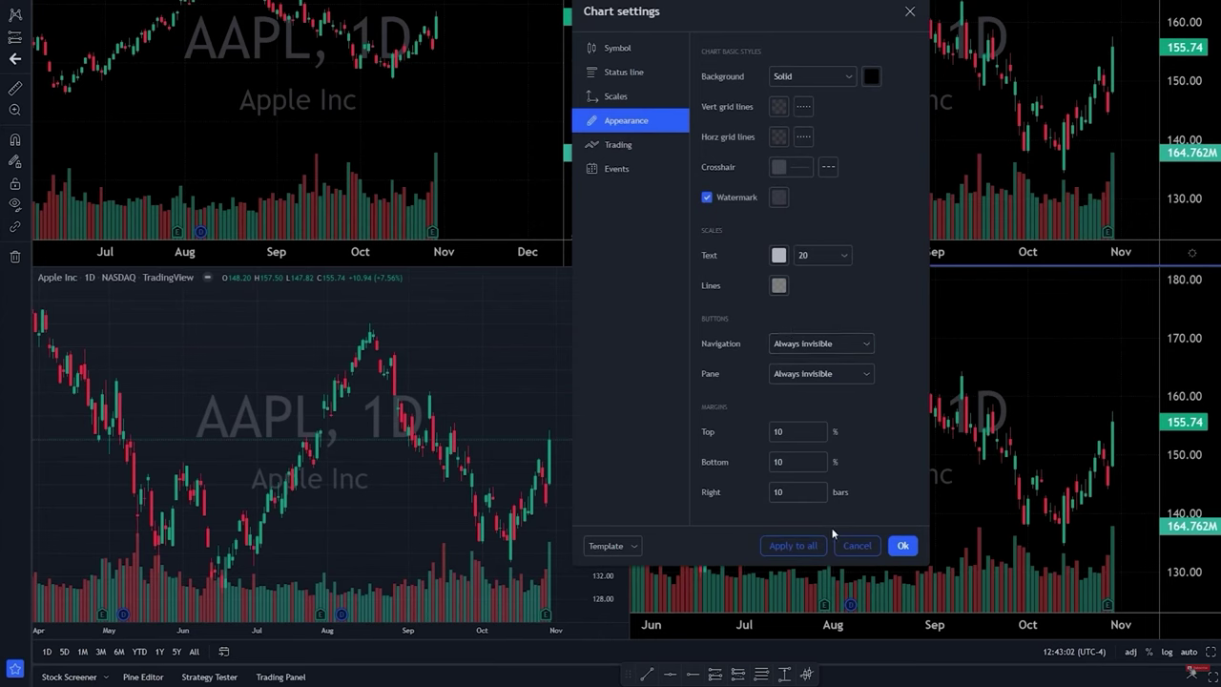
{"action": "left_click", "coordinate": [795, 545]}
{"action": "left_click", "coordinate": [902, 546]}
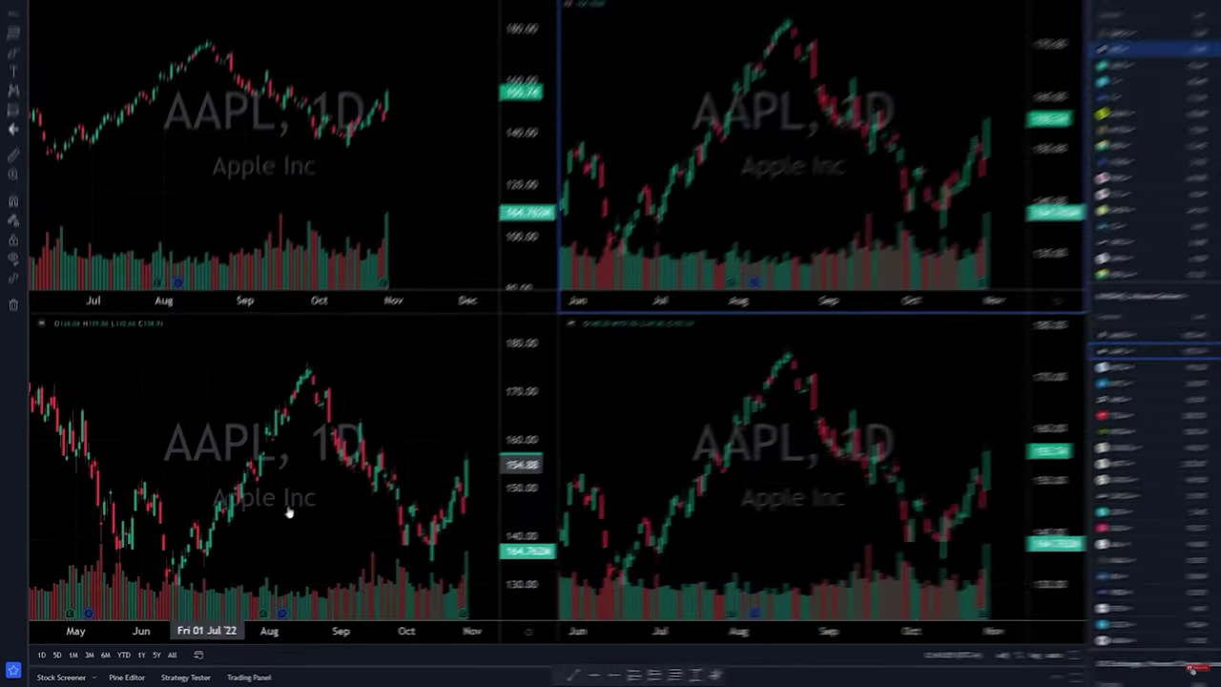
{"action": "left_click", "coordinate": [288, 513]}
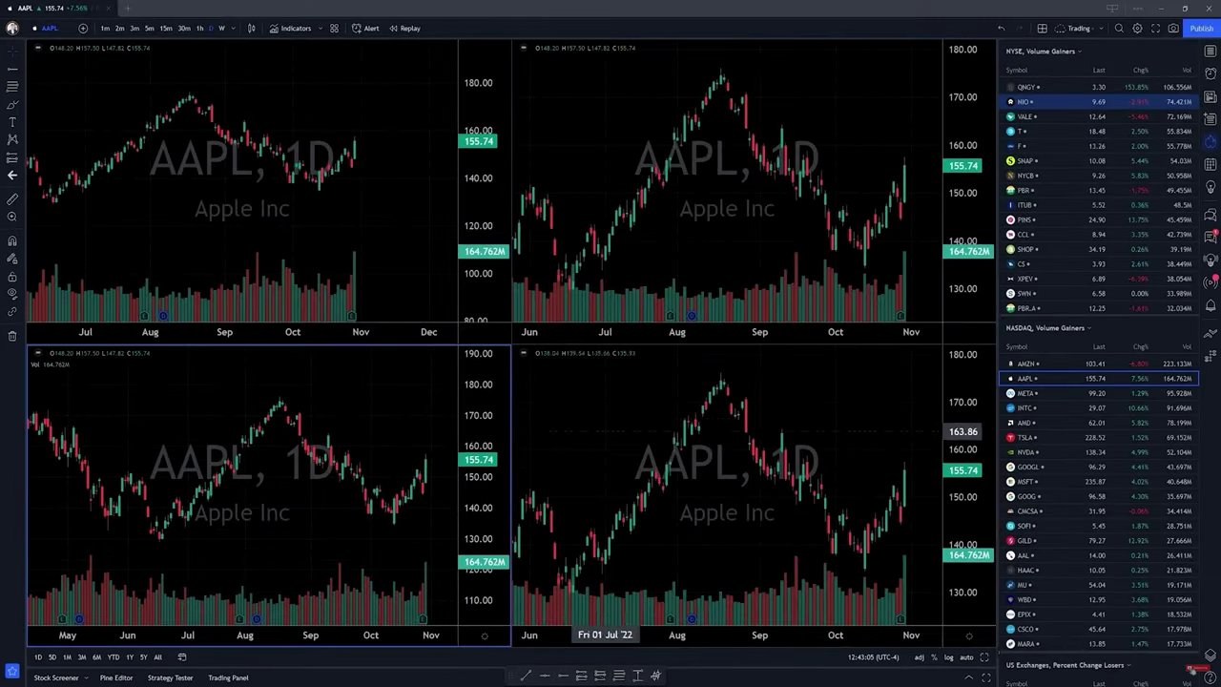
{"action": "left_click", "coordinate": [951, 404]}
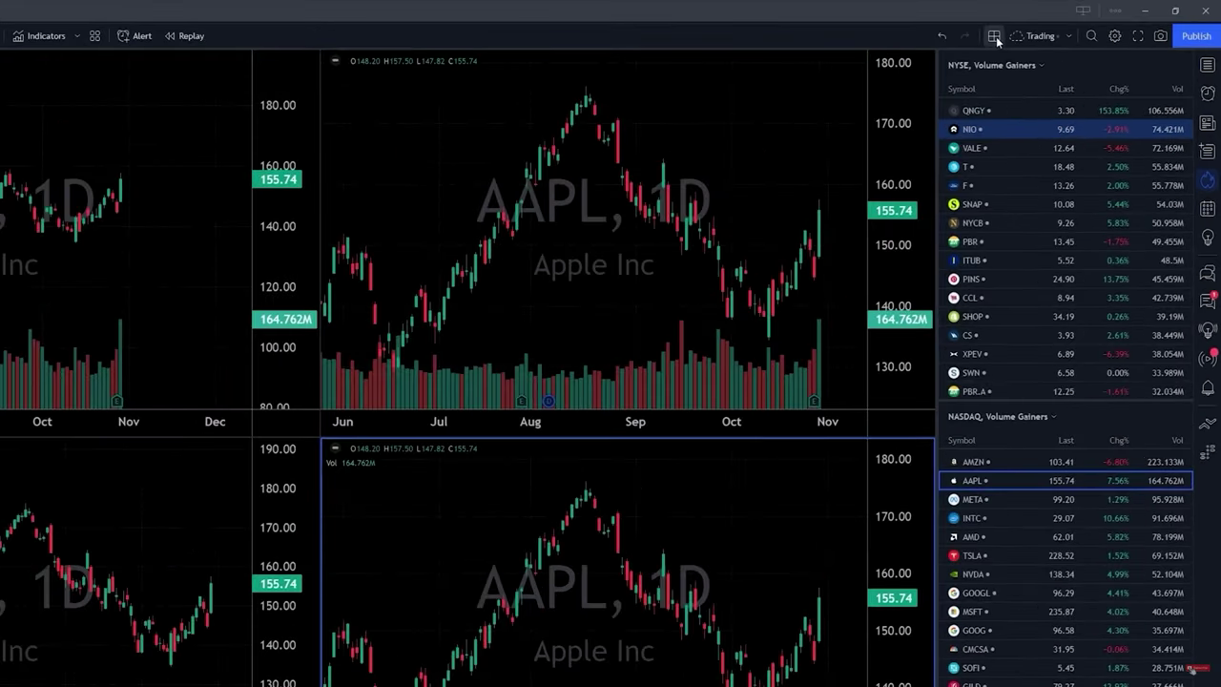
- Check that symbol sync is on for the layout and change the upper-right chart's symbol to NIO
{"action": "left_click", "coordinate": [994, 36]}
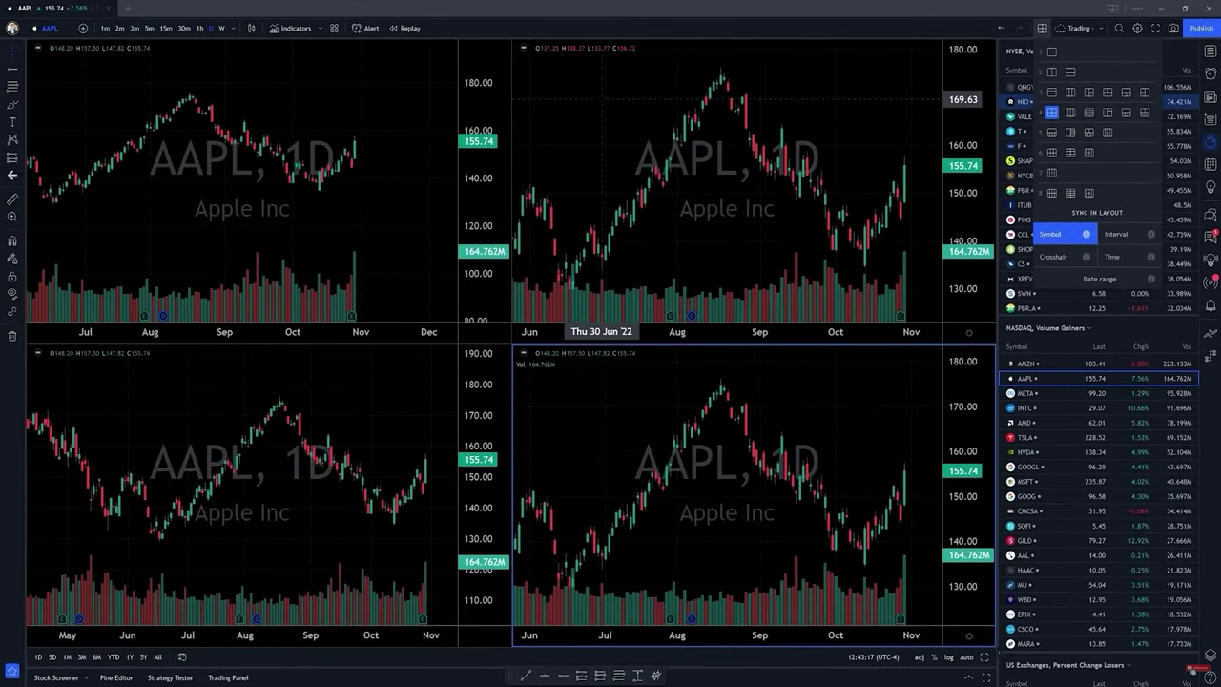
{"action": "left_click", "coordinate": [601, 99]}
{"action": "type", "text": "NIO"}
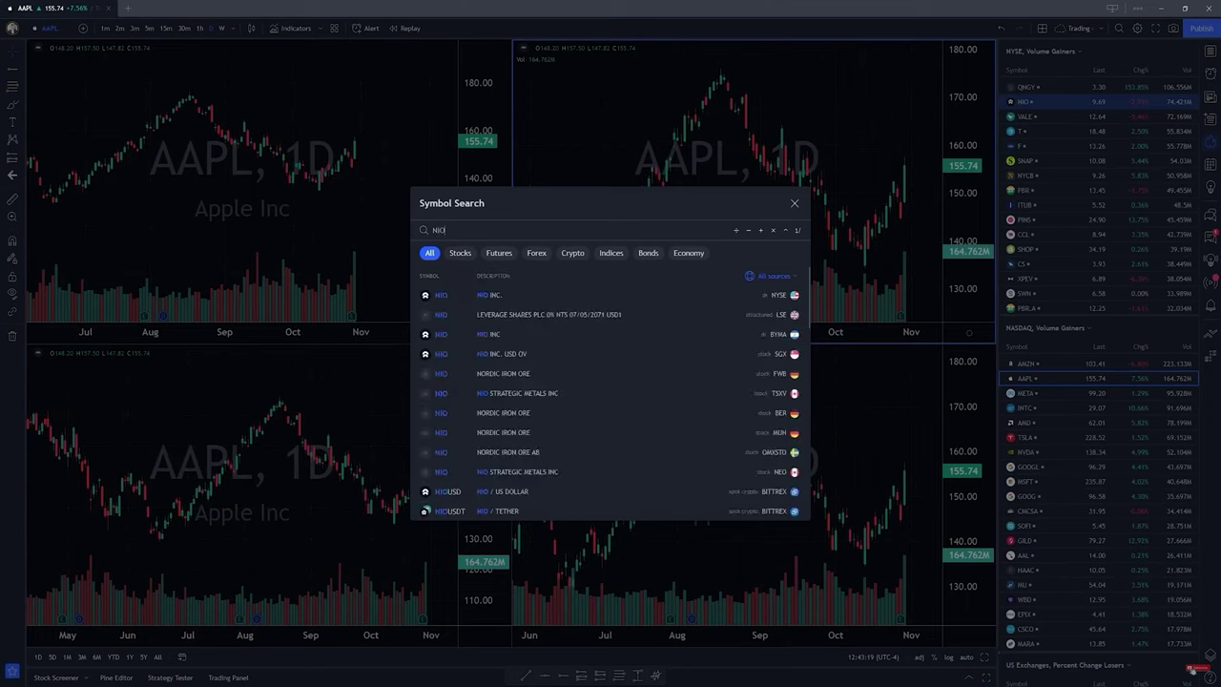
{"action": "key", "text": "Return"}
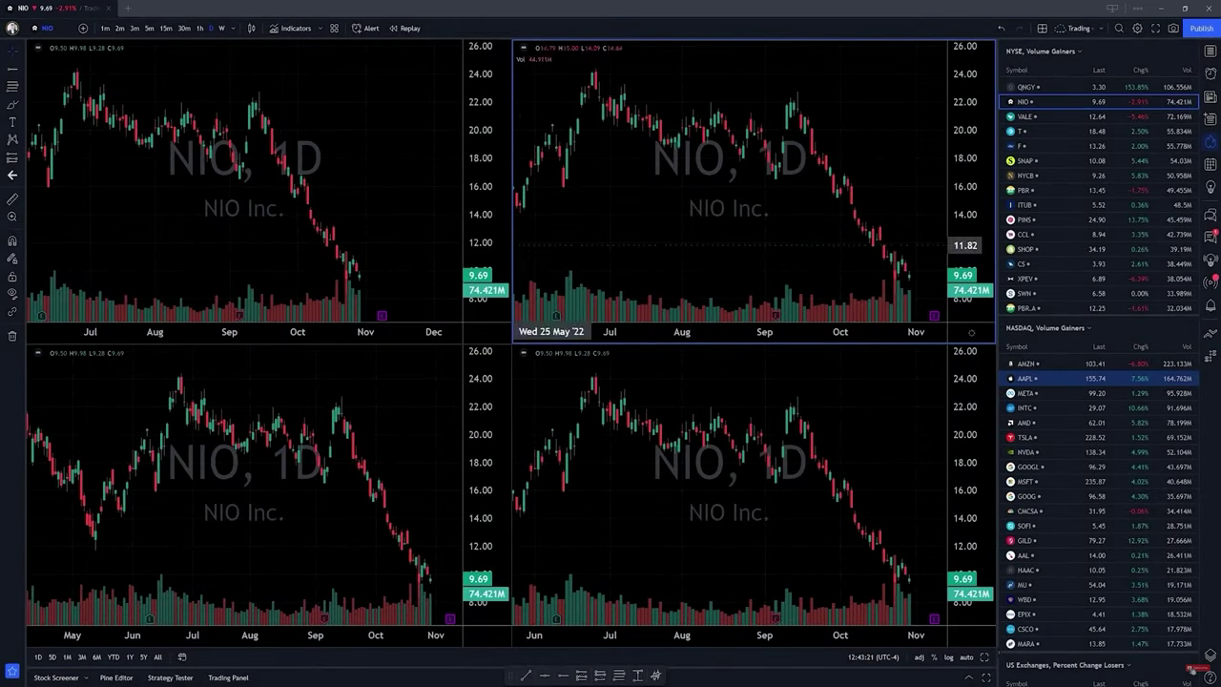
- Turn off symbol sync for the layout and change only the upper-right chart's symbol to SPY
{"action": "left_click", "coordinate": [1043, 28]}
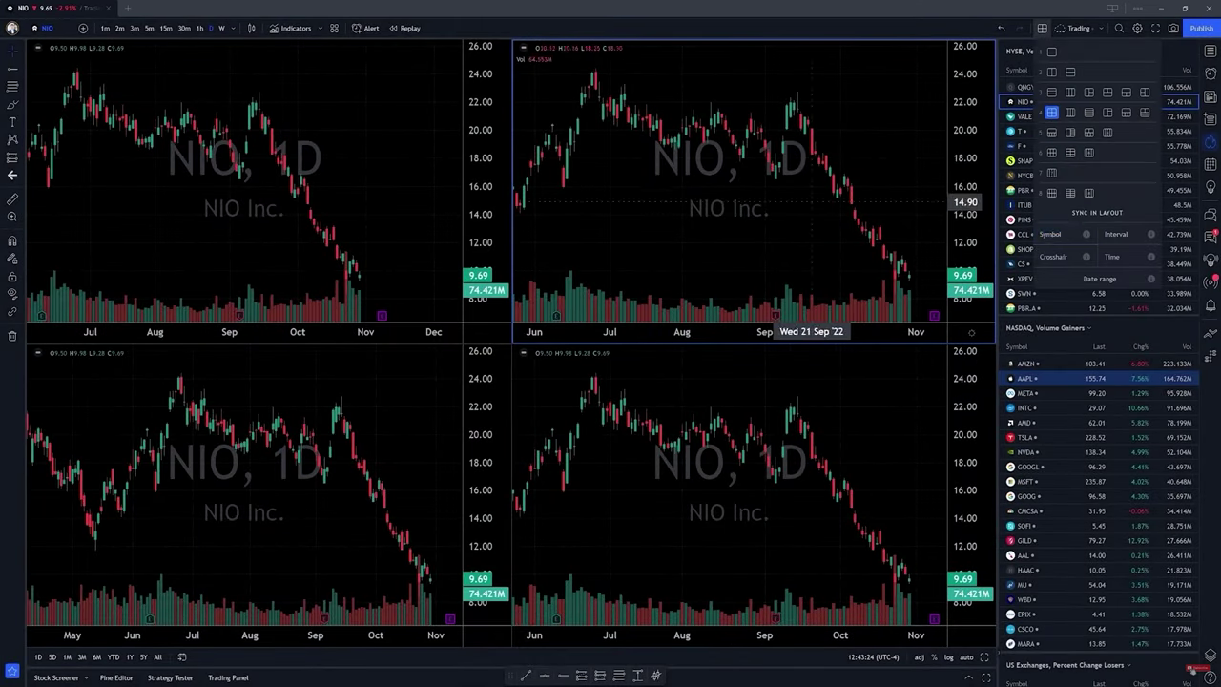
{"action": "left_click", "coordinate": [735, 198]}
{"action": "type", "text": "SPY"}
{"action": "key", "text": "Return"}
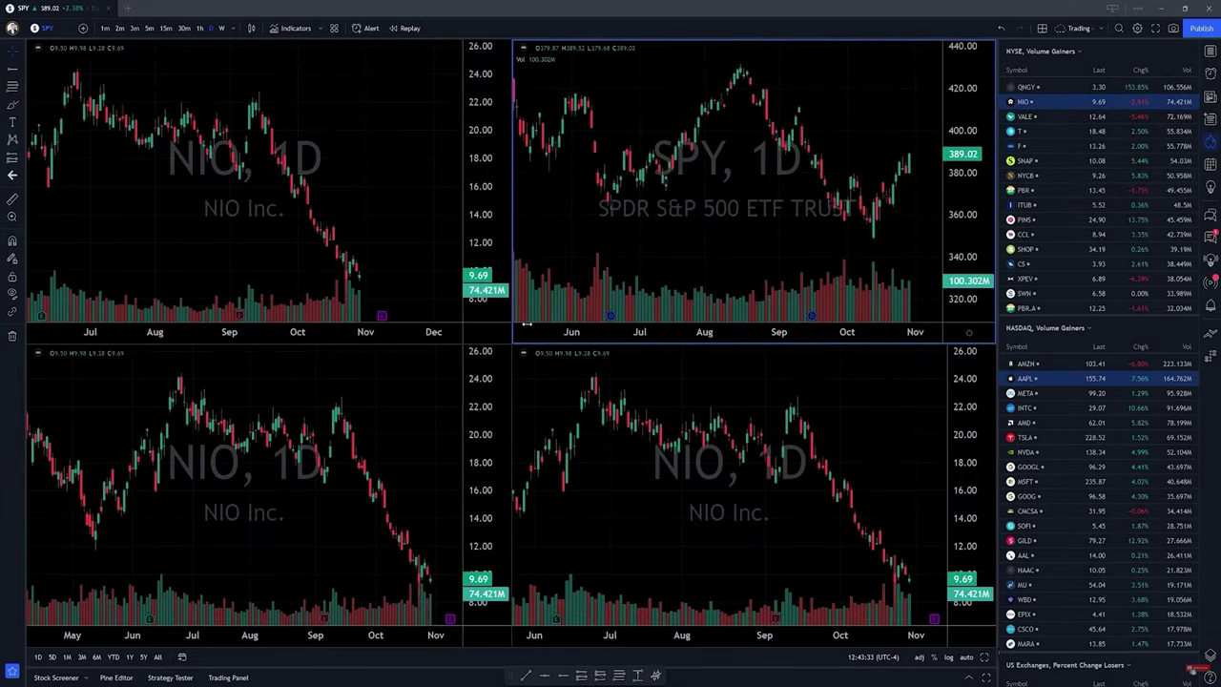
- Turn symbol sync back on with the lower-right NIO chart as the active chart
{"action": "left_click", "coordinate": [744, 458]}
{"action": "scroll", "coordinate": [832, 430], "scroll_direction": "down", "scroll_amount": 3}
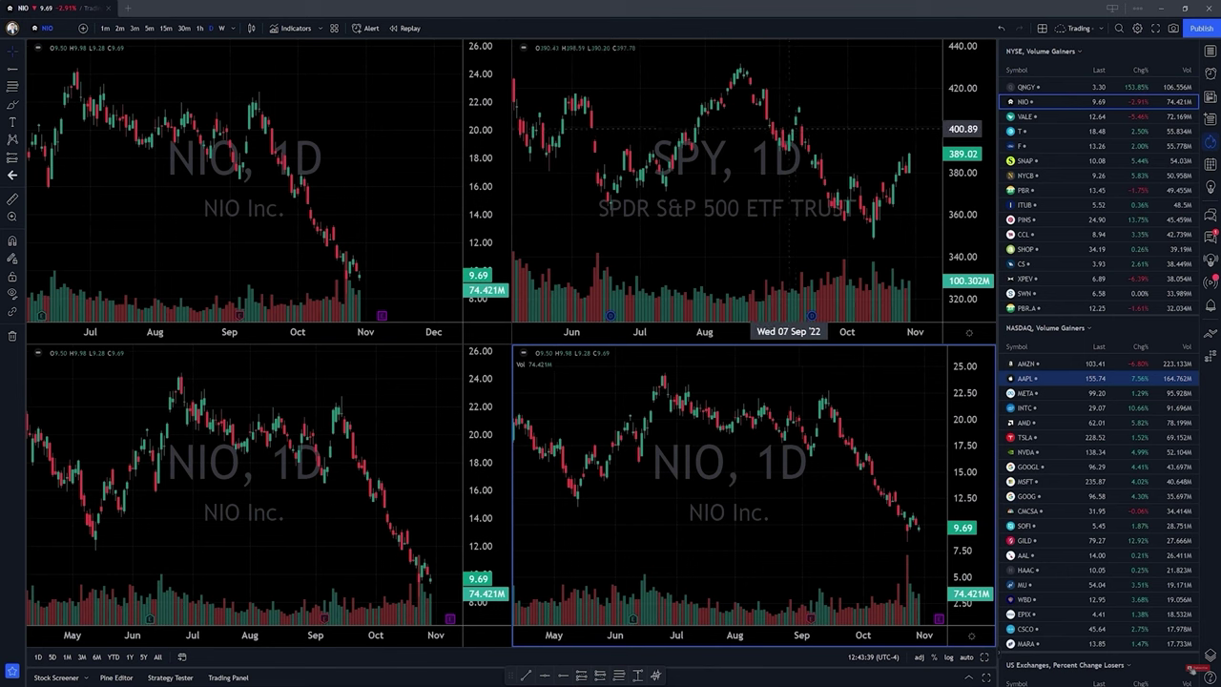
{"action": "left_click", "coordinate": [1043, 30]}
{"action": "left_click", "coordinate": [1053, 233]}
- Set the upper-left chart to the 5-minute interval and the upper-right chart to the 15-minute interval
{"action": "left_click", "coordinate": [115, 48]}
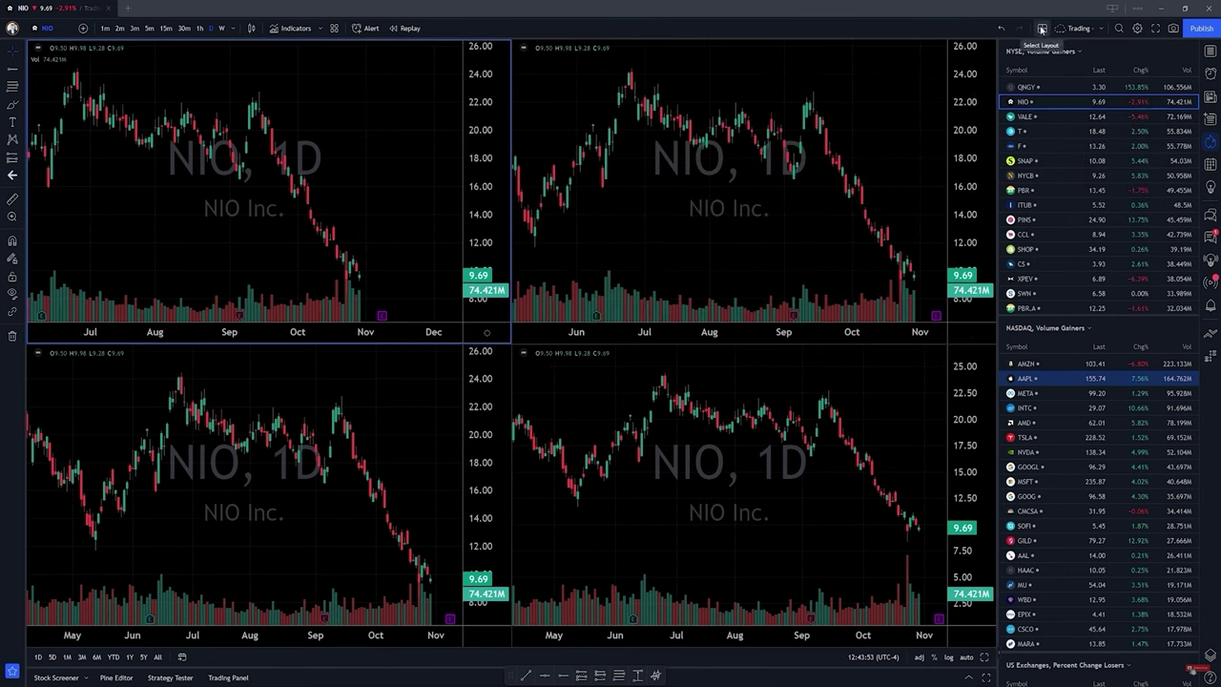
{"action": "left_click", "coordinate": [149, 28]}
{"action": "scroll", "coordinate": [381, 172], "scroll_direction": "down", "scroll_amount": 2}
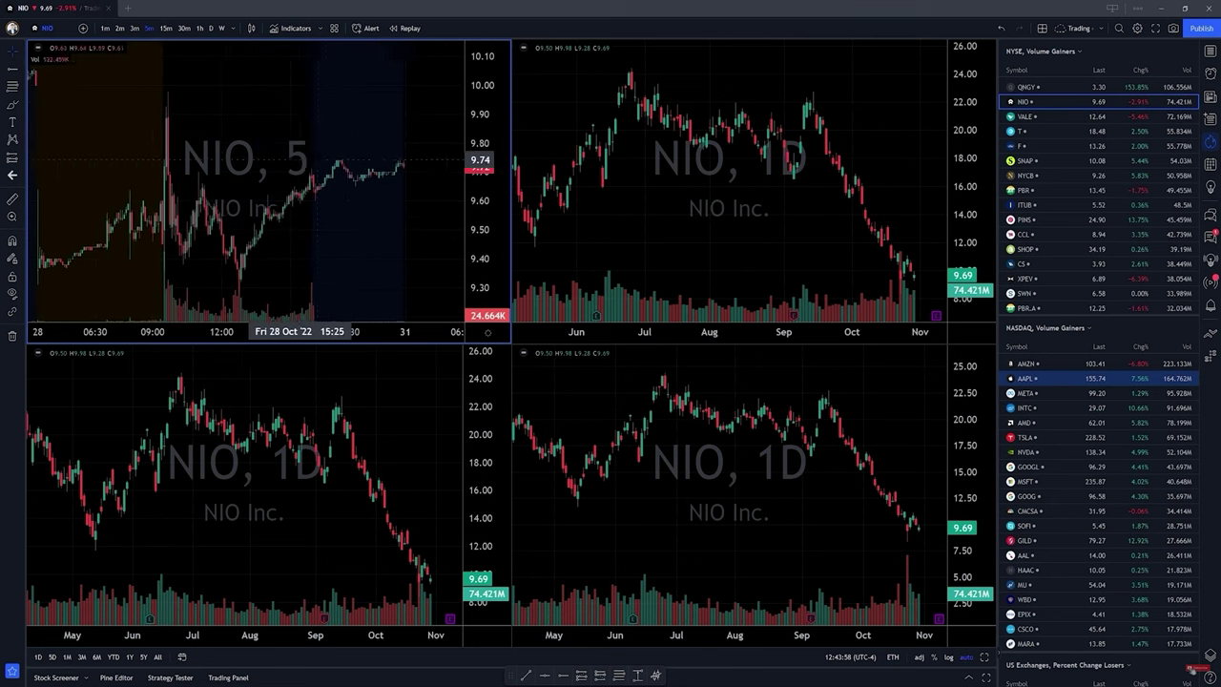
{"action": "left_click", "coordinate": [586, 191]}
{"action": "key", "text": "1"}
{"action": "key", "text": "5"}
{"action": "key", "text": "Return"}
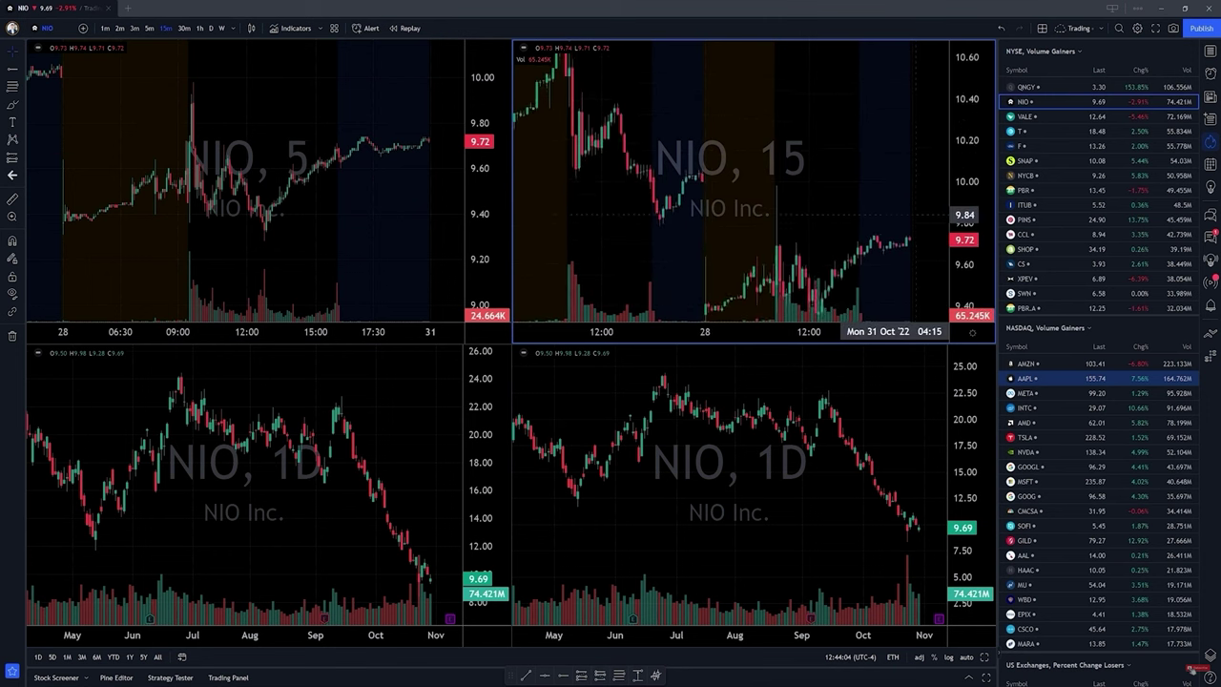
- Set the lower-left chart to the 30-minute interval and reselect the upper-right chart
{"action": "left_click", "coordinate": [254, 487]}
{"action": "left_click", "coordinate": [185, 27]}
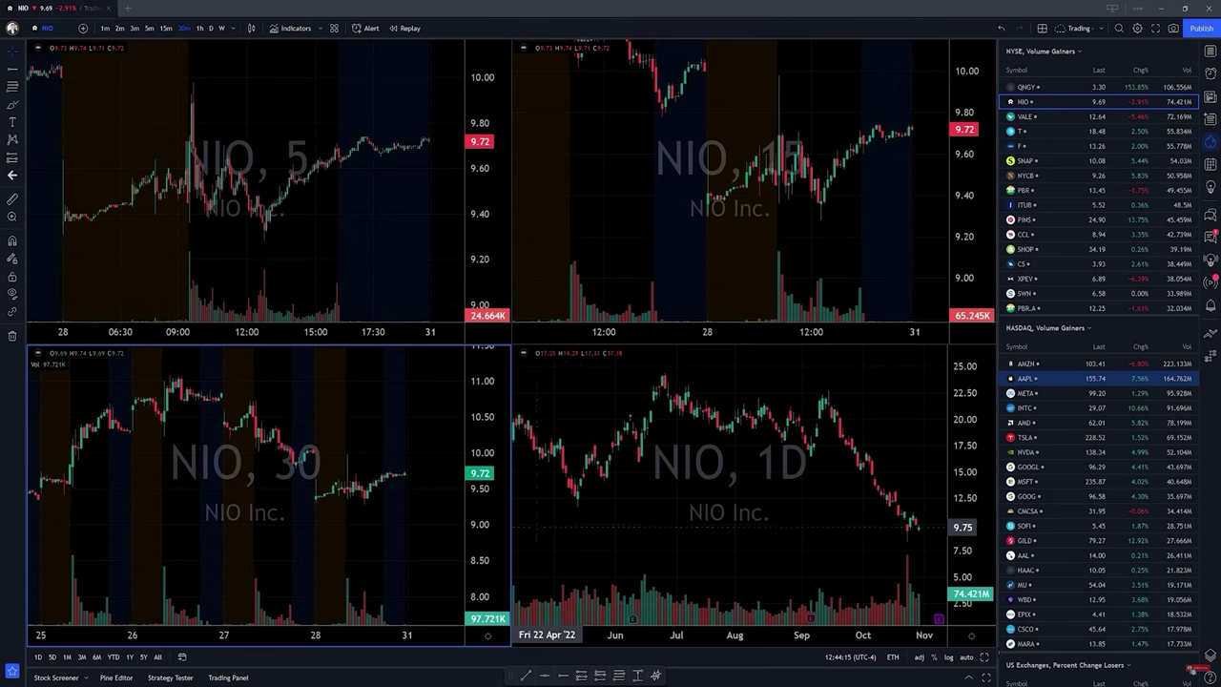
{"action": "left_click", "coordinate": [993, 65]}
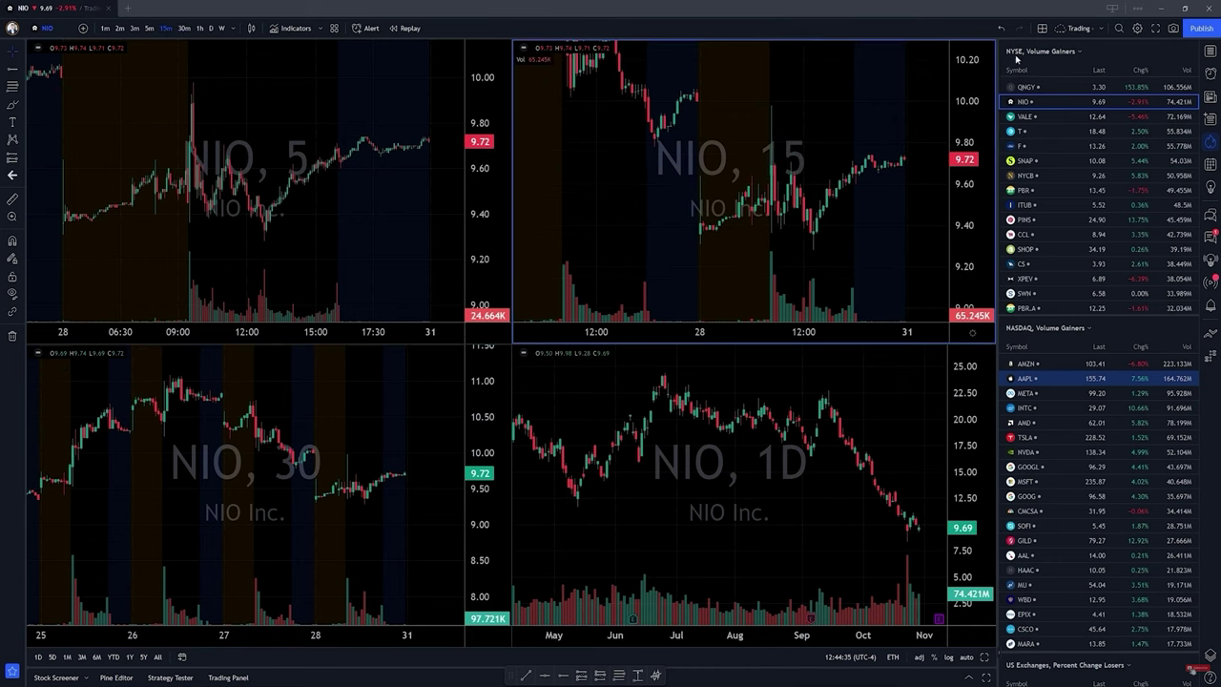
- Turn on crosshair sync, try the crosshair across the four charts and turn the sync off again
{"action": "left_click", "coordinate": [1042, 30]}
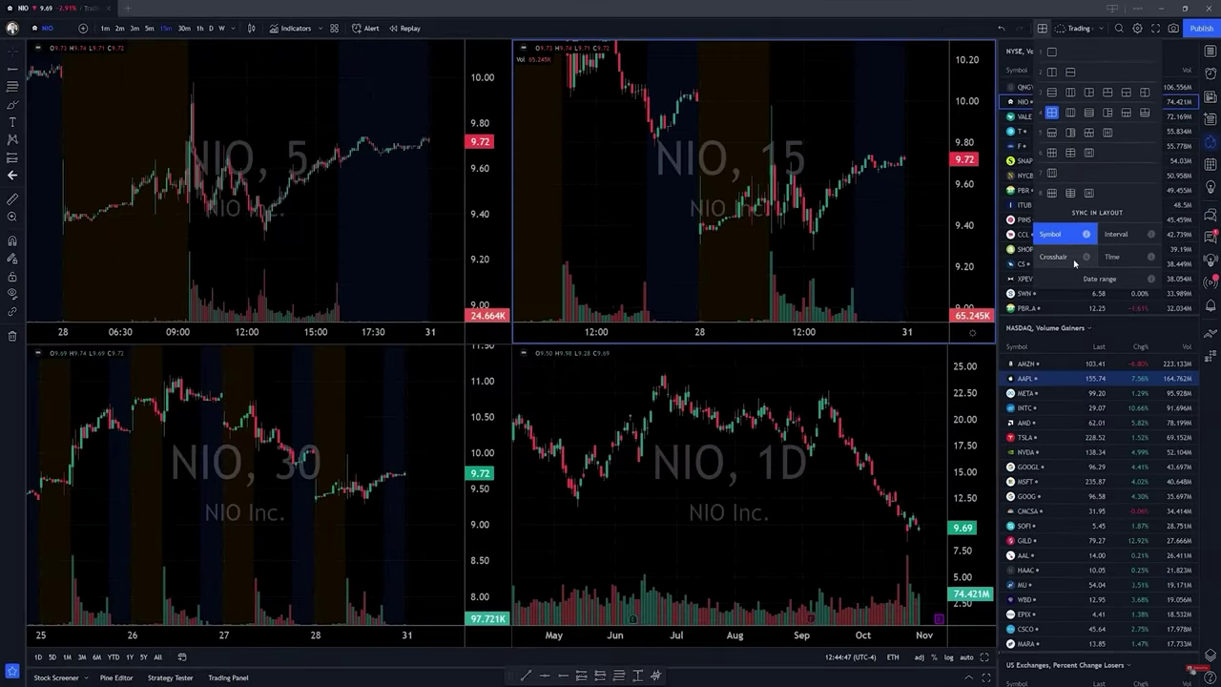
{"action": "left_click", "coordinate": [1072, 257]}
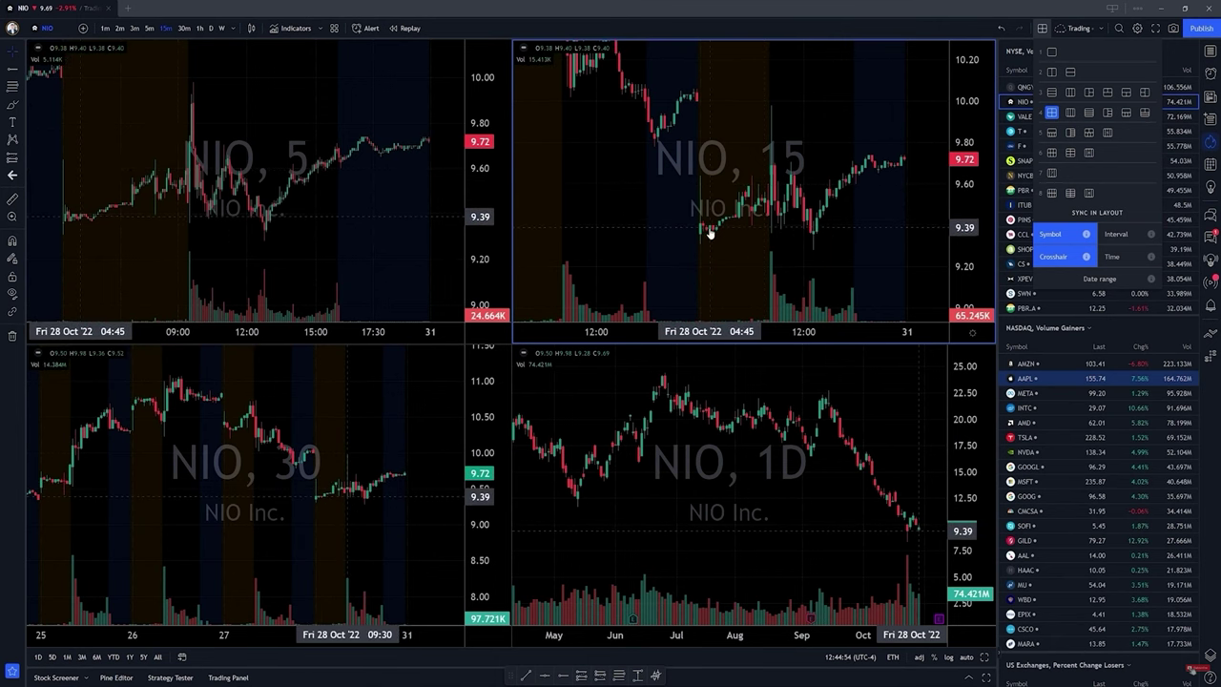
{"action": "left_click", "coordinate": [1059, 257]}
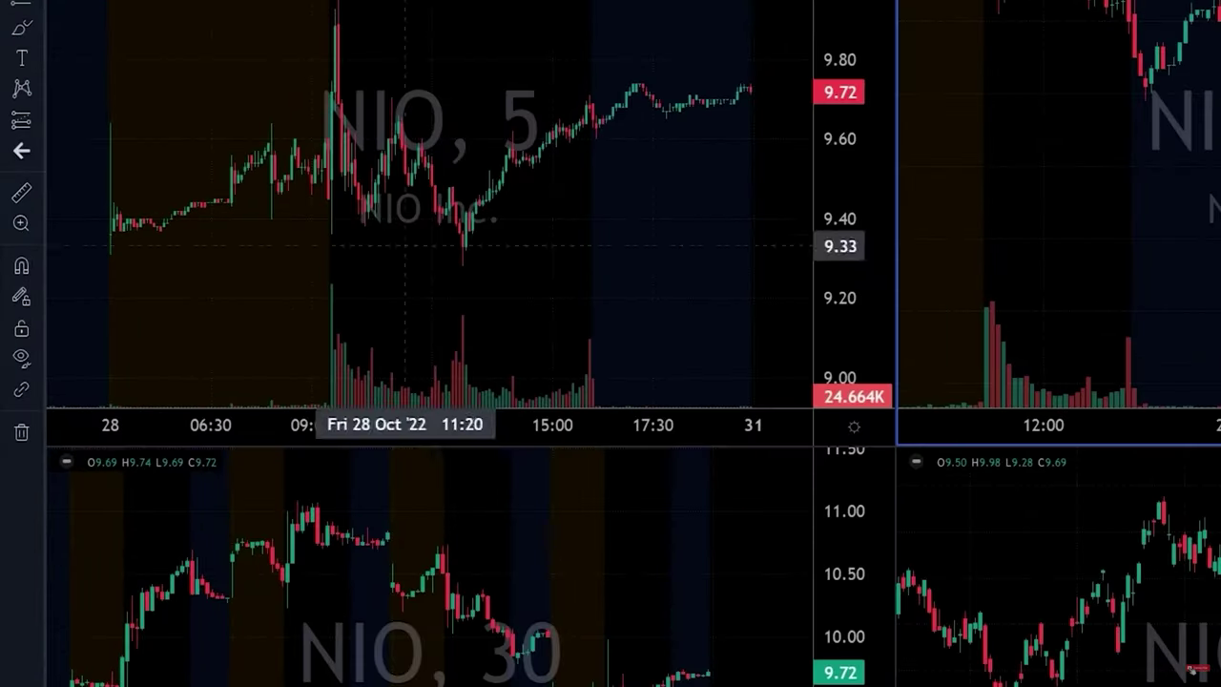
- With drawing sync on, place a horizontal ray at about 9.70 on the 5-minute chart, and remove the upper-right chart's two drawings
{"action": "left_click", "coordinate": [19, 395]}
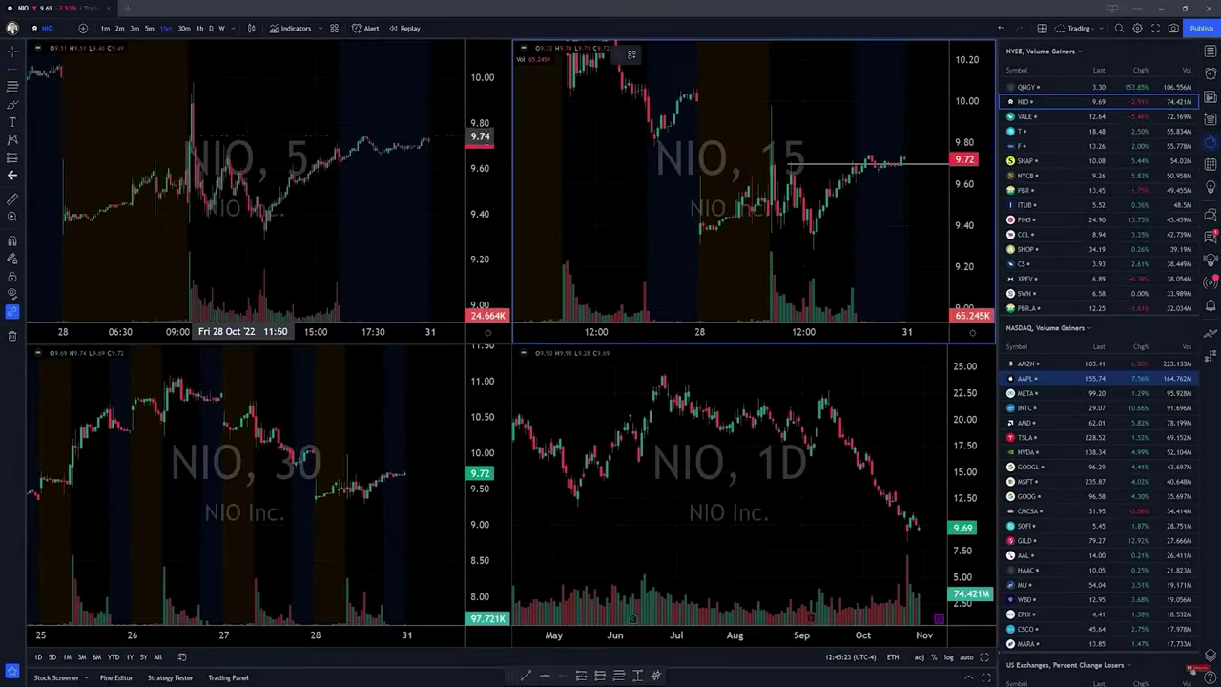
{"action": "left_click", "coordinate": [217, 148]}
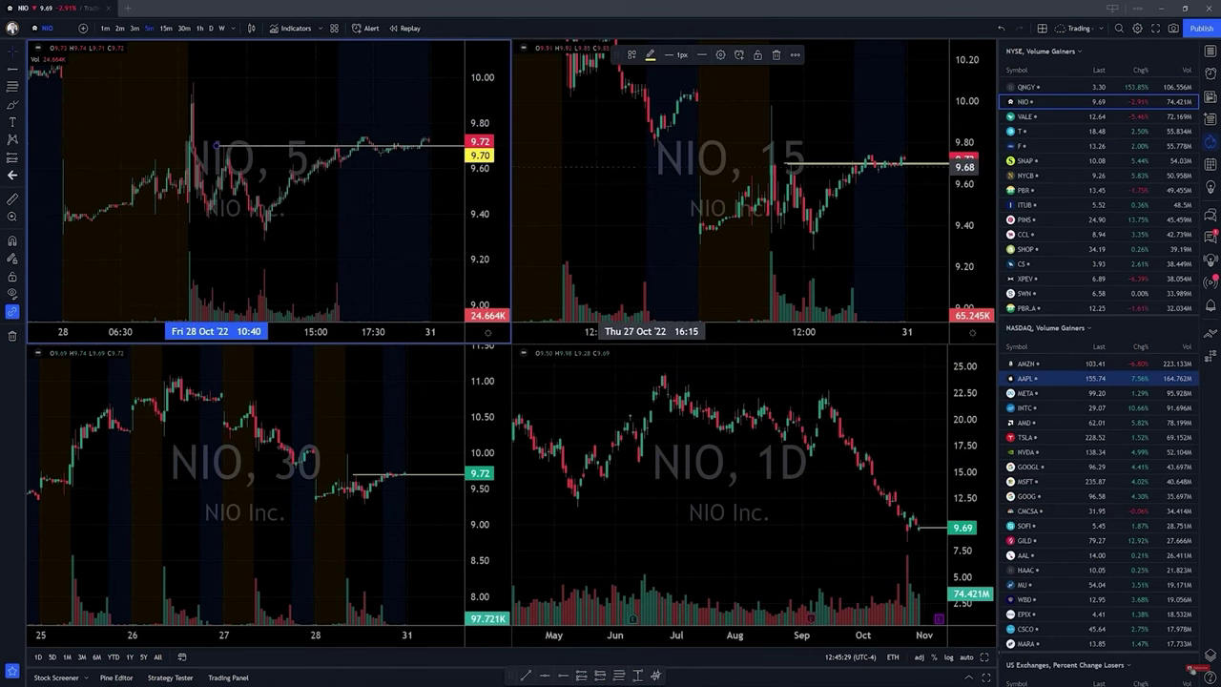
{"action": "left_click", "coordinate": [566, 202]}
{"action": "left_click", "coordinate": [11, 335]}
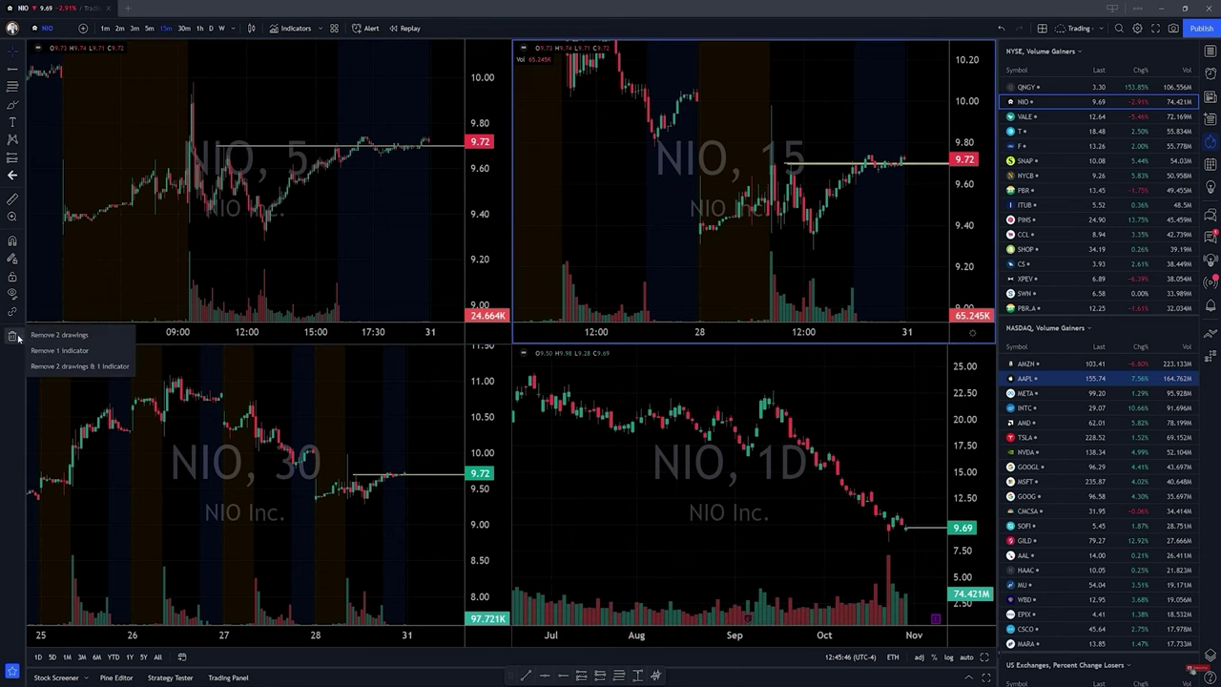
{"action": "left_click", "coordinate": [50, 335]}
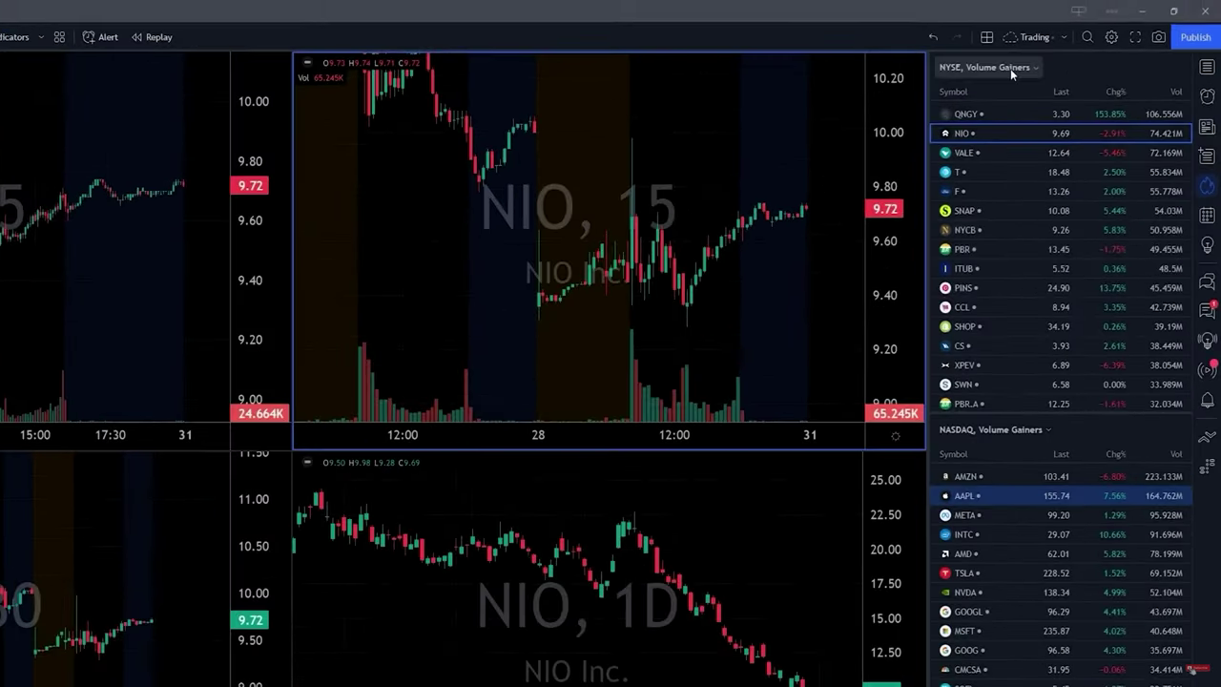
- Switch the upper hotlist to Gap Gainers for US exchanges and load SATX from it into the charts
{"action": "left_click", "coordinate": [1011, 68]}
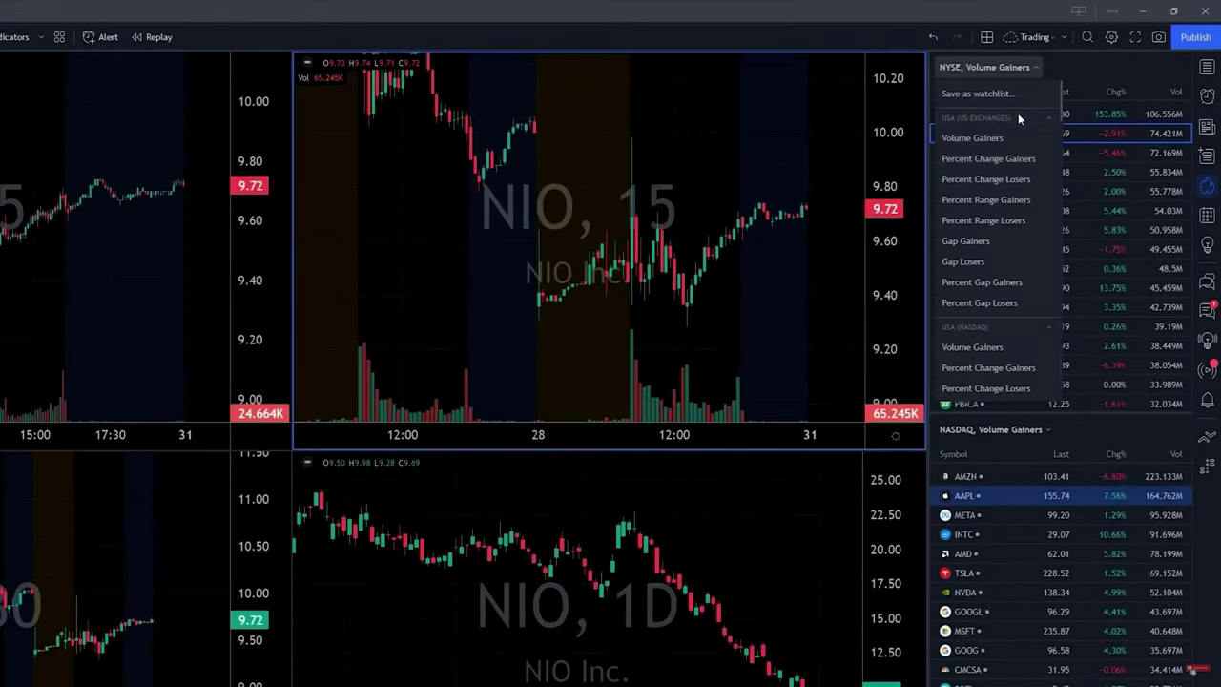
{"action": "left_click", "coordinate": [1016, 136]}
{"action": "left_click", "coordinate": [1033, 71]}
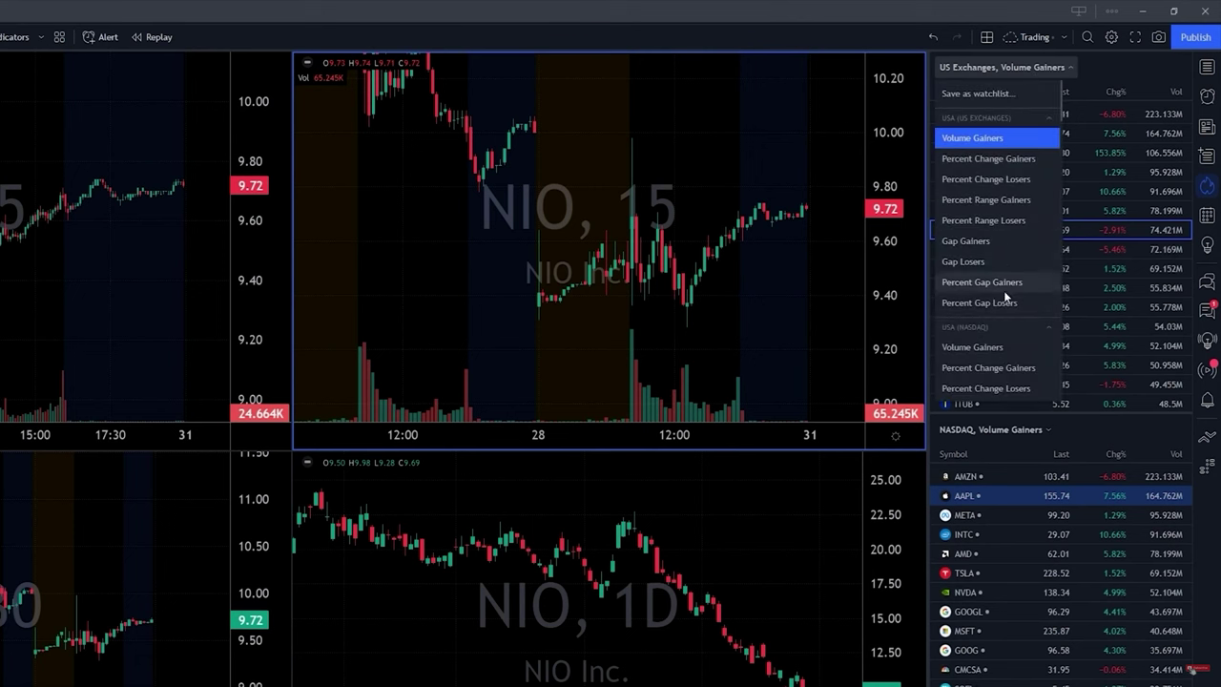
{"action": "left_click", "coordinate": [991, 242]}
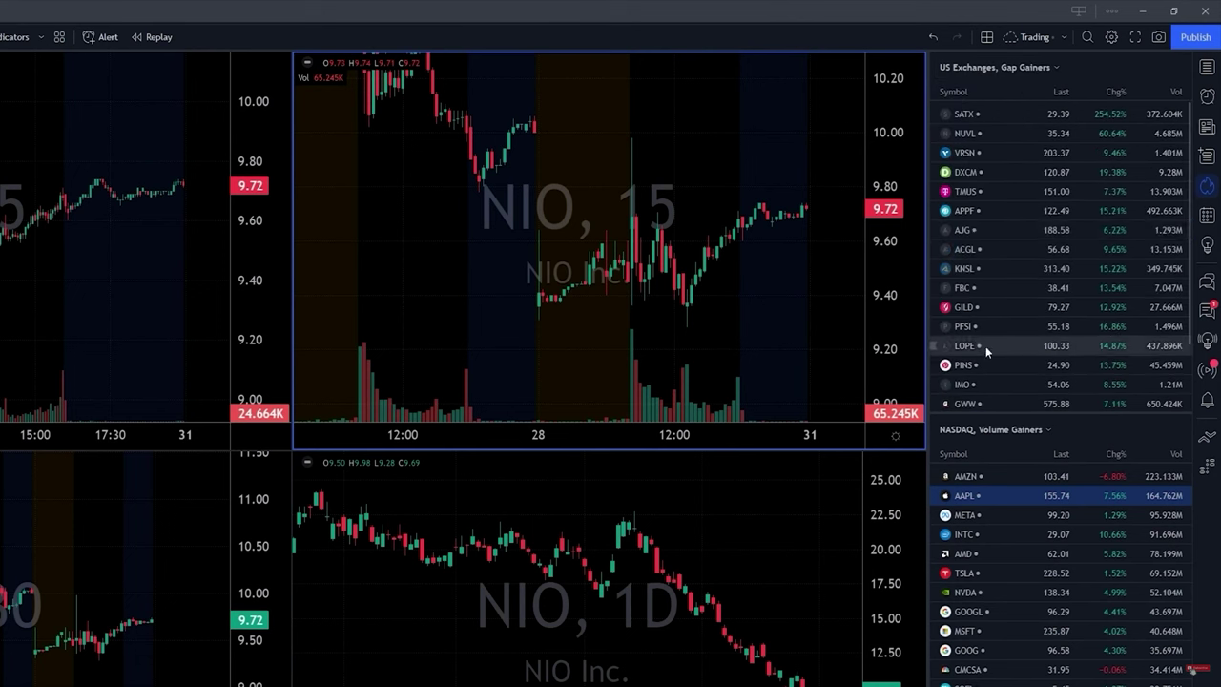
{"action": "left_click", "coordinate": [1069, 115]}
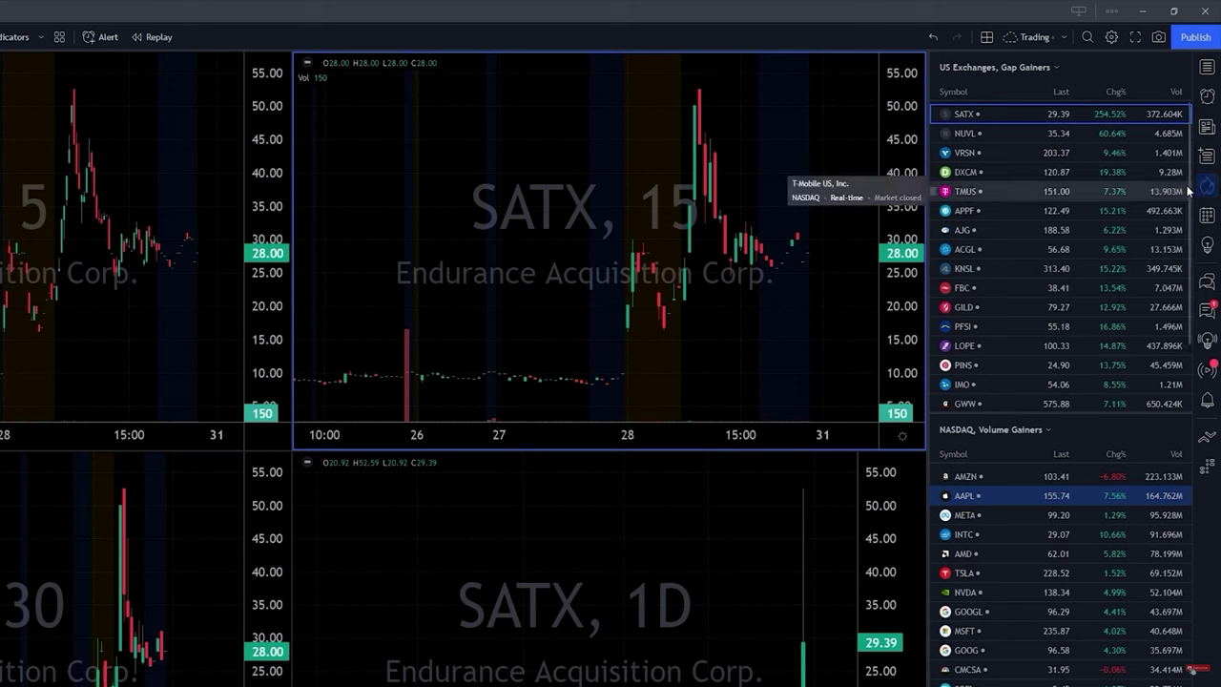
- Move MULN into the FRESH GAPPERS section of the WATCH watchlist and create a new list named Wathlist
{"action": "left_click", "coordinate": [1207, 69]}
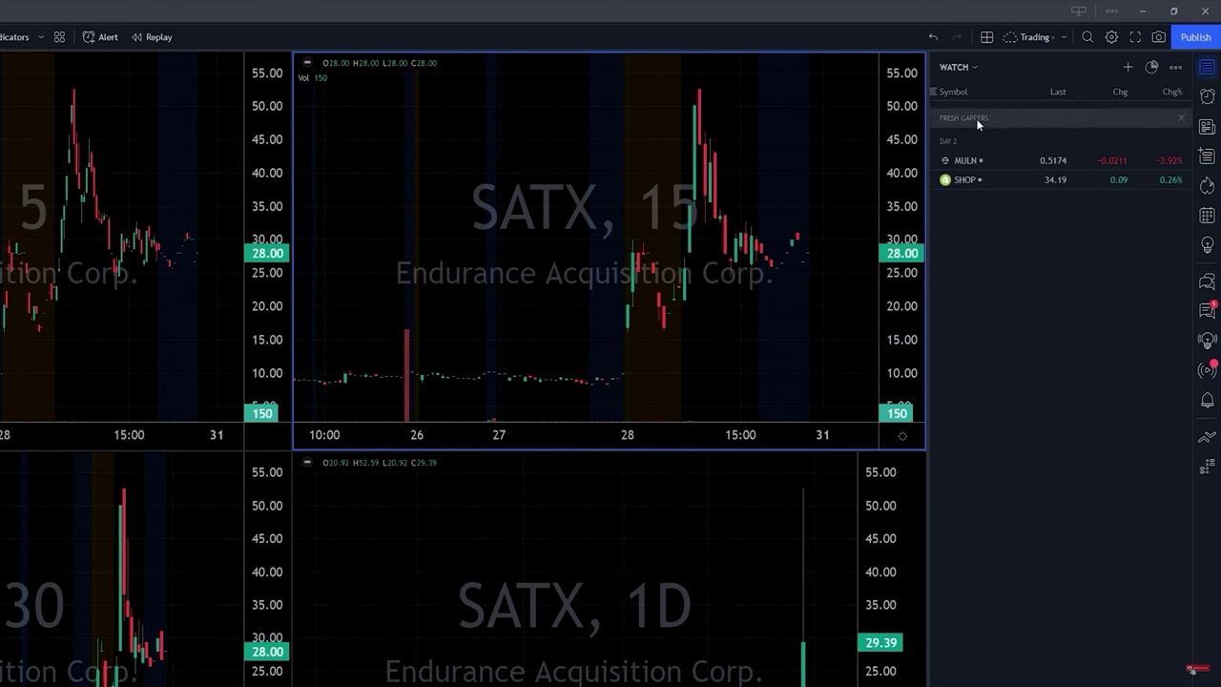
{"action": "left_click_drag", "start_coordinate": [983, 160], "coordinate": [998, 116]}
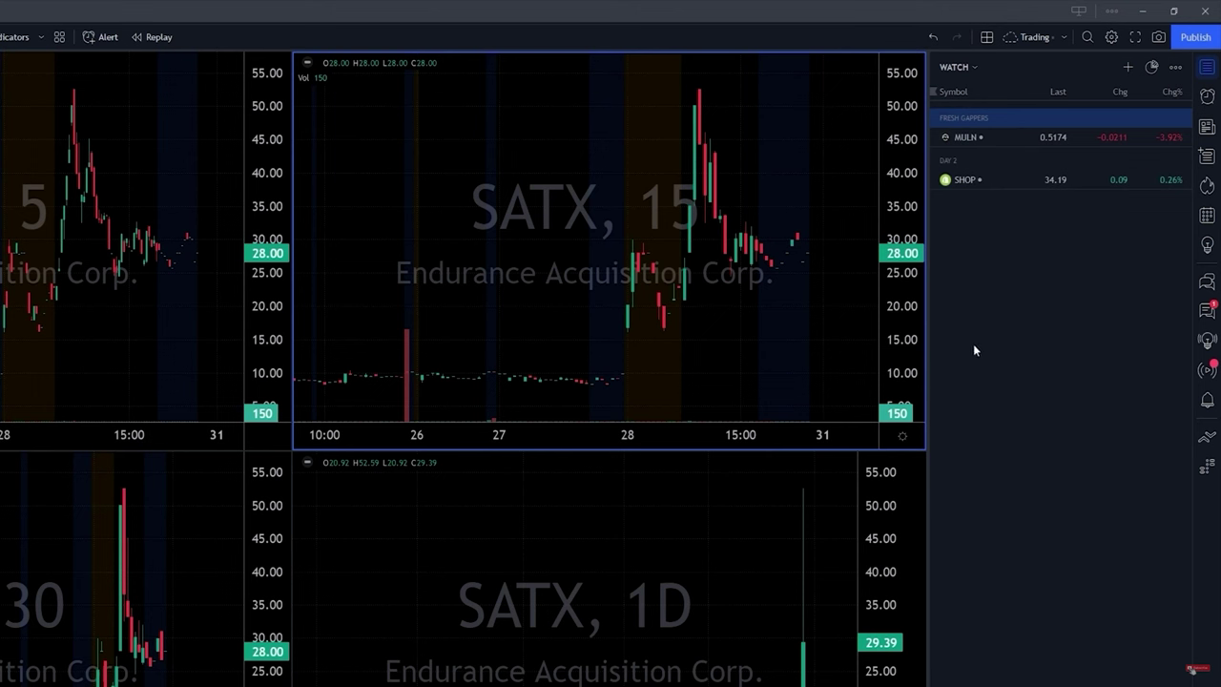
{"action": "left_click", "coordinate": [972, 69]}
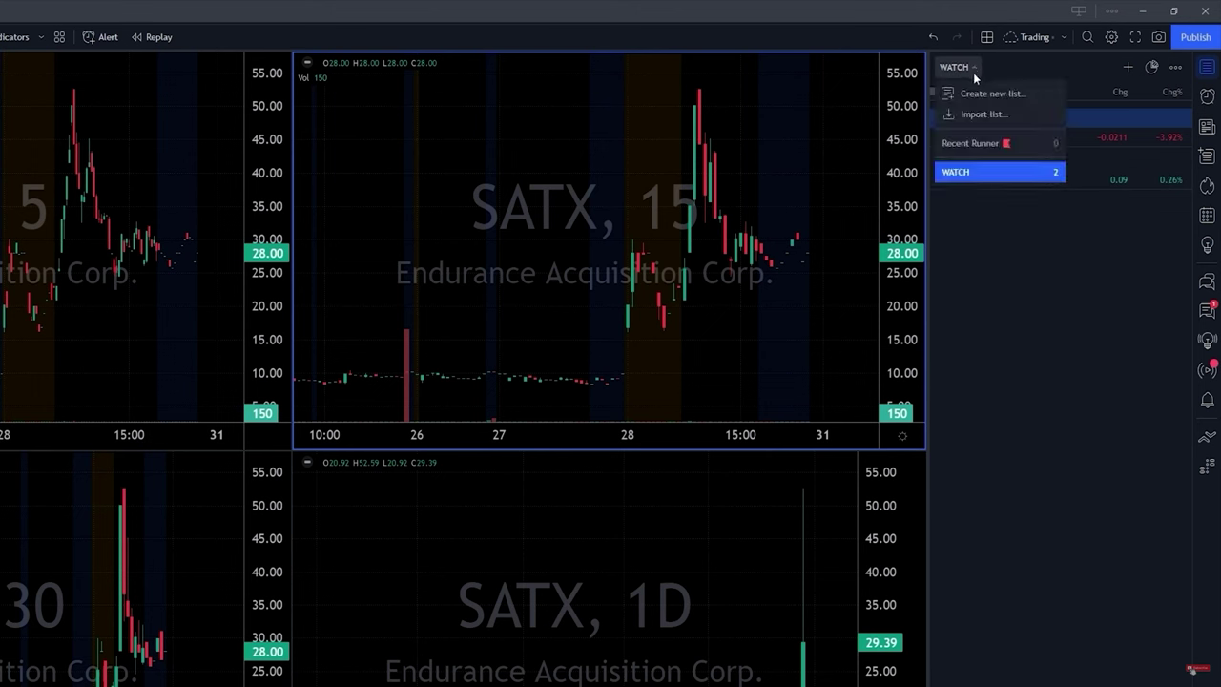
{"action": "left_click", "coordinate": [977, 88]}
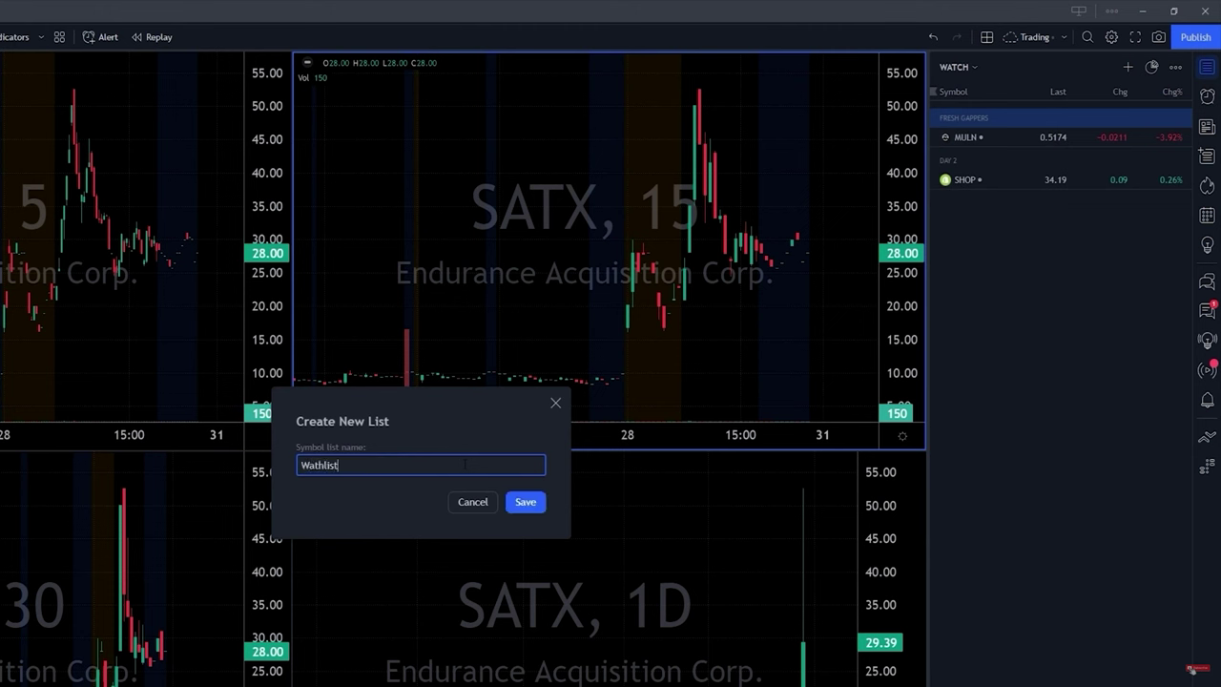
{"action": "key", "text": "Return"}
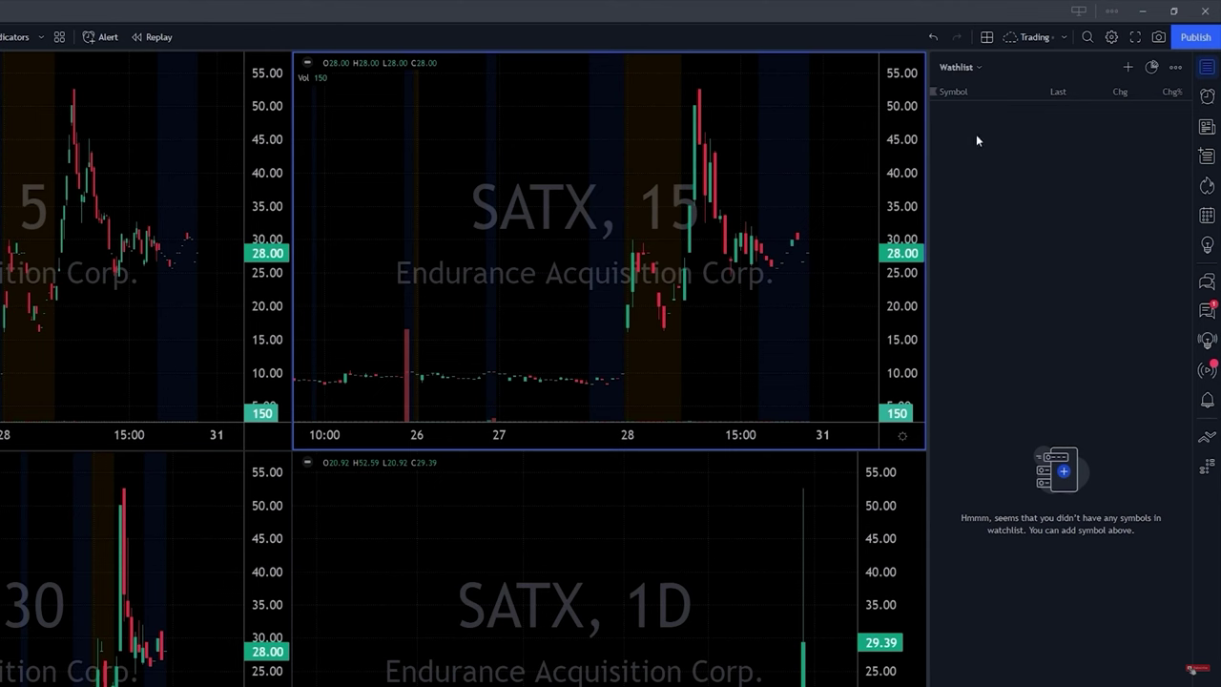
- Add SATX from the upper-right chart to the Wathlist watchlist
{"action": "right_click", "coordinate": [531, 184]}
{"action": "mouse_move", "coordinate": [615, 324]}
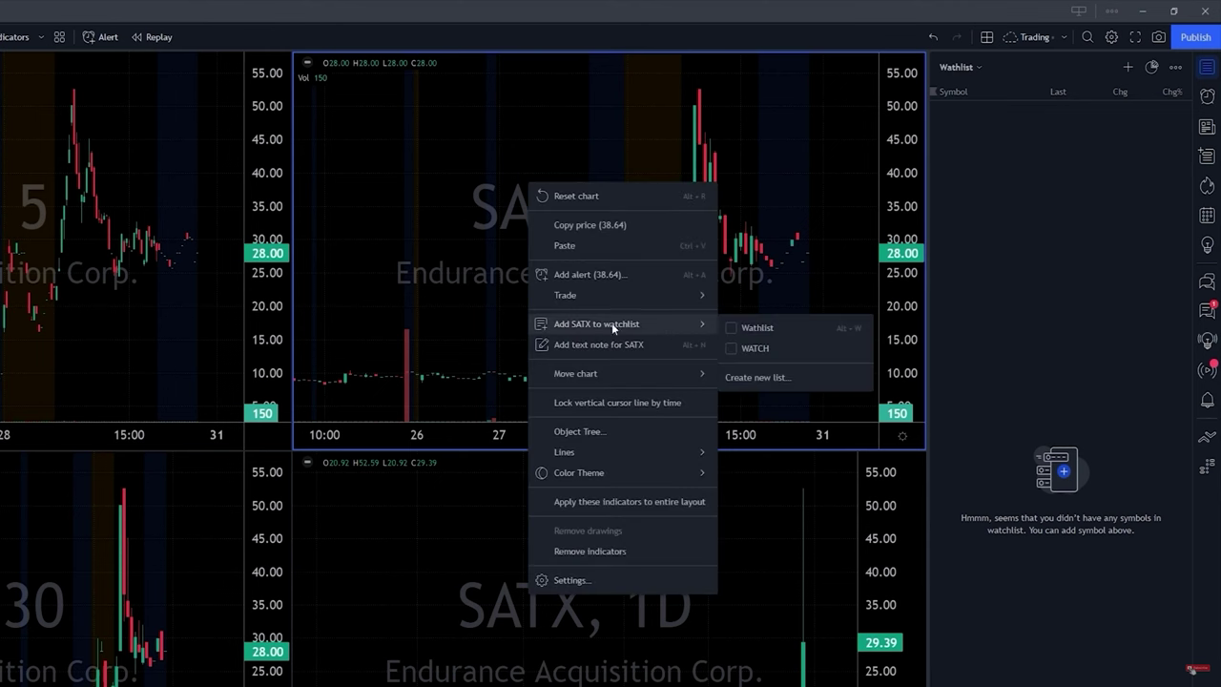
{"action": "left_click", "coordinate": [752, 330]}
{"action": "left_click", "coordinate": [753, 160]}
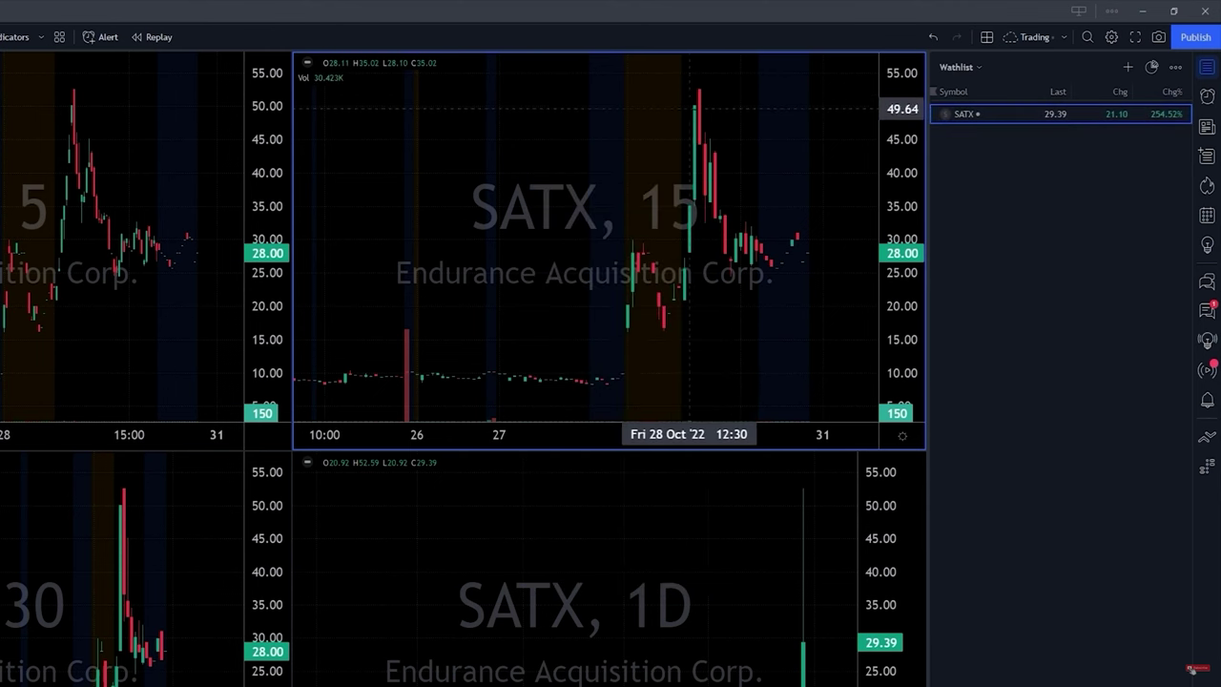
- Show the Volume and Extended Hours columns in the watchlist and widen it so the columns have more room
{"action": "left_click", "coordinate": [1179, 69]}
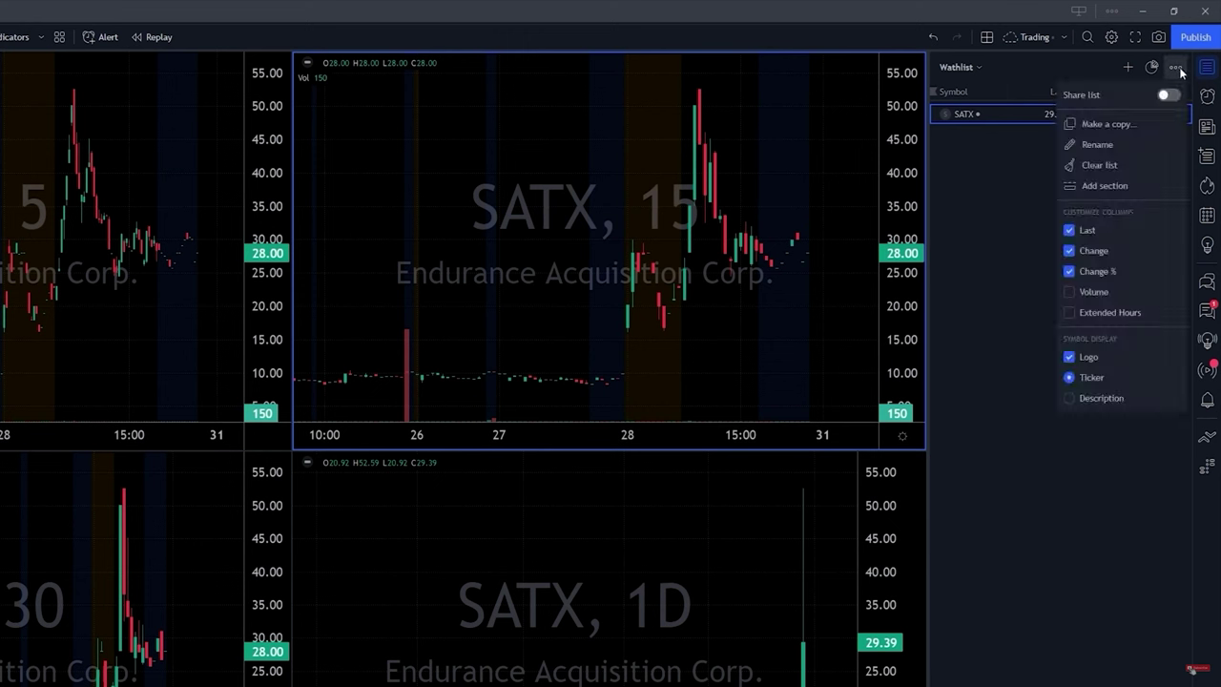
{"action": "left_click", "coordinate": [1078, 318]}
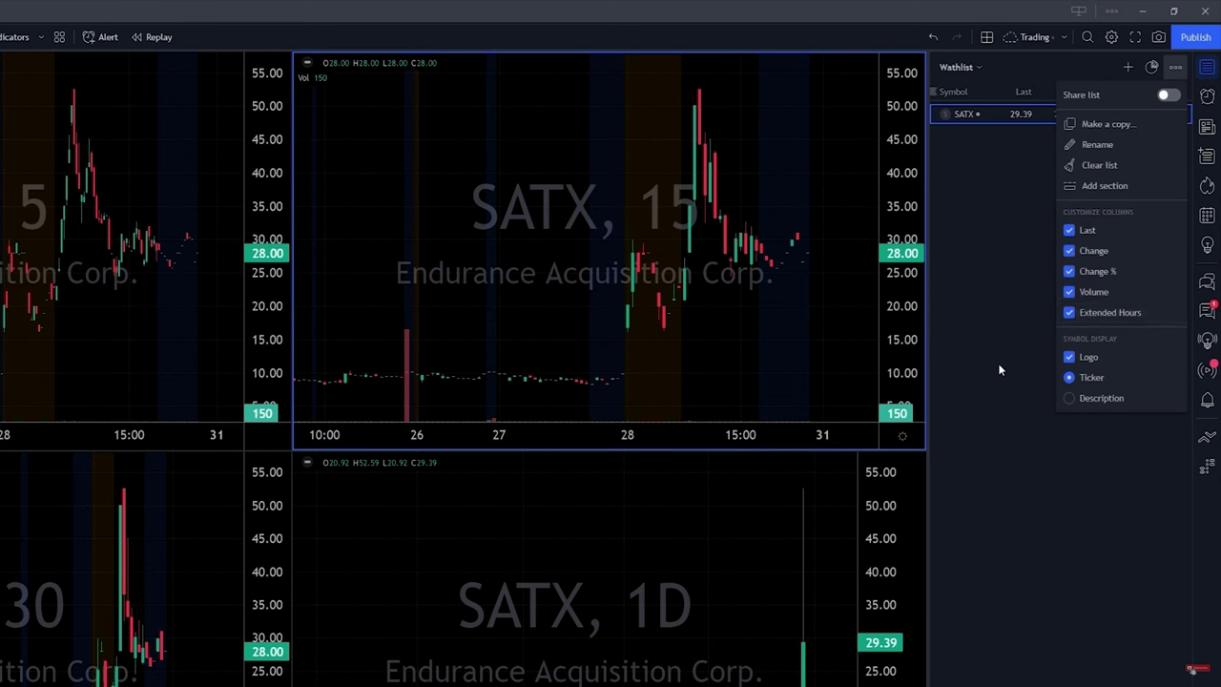
{"action": "left_click", "coordinate": [1043, 349]}
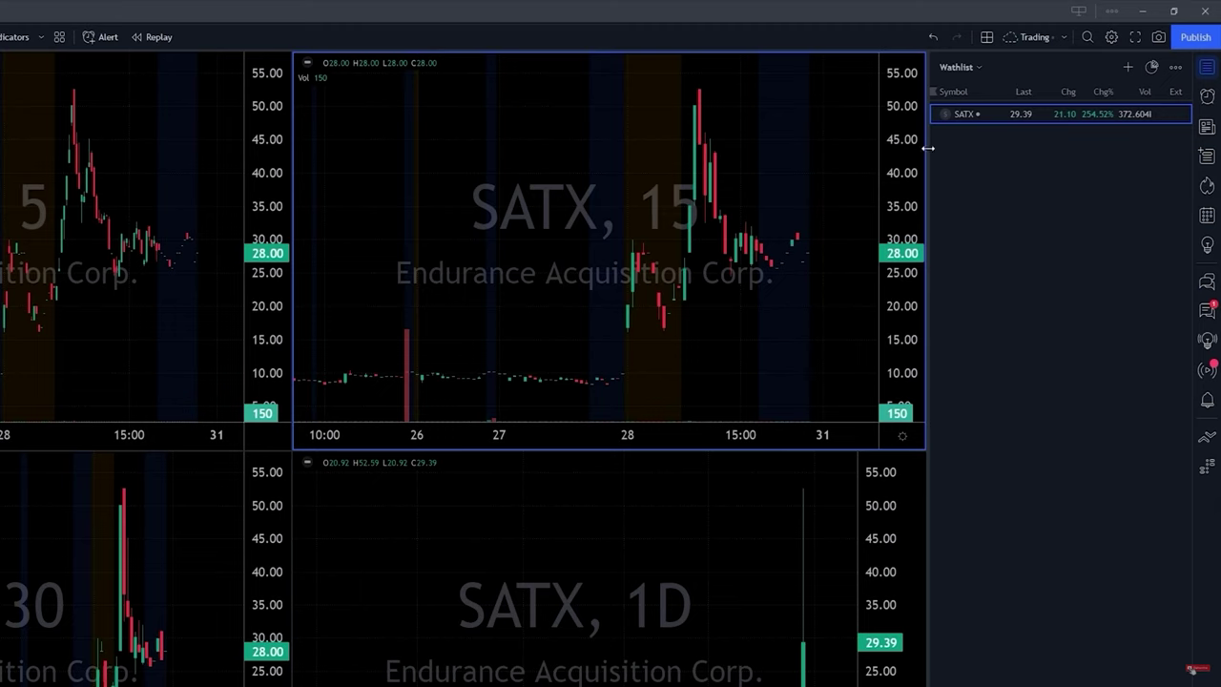
{"action": "left_click_drag", "start_coordinate": [925, 146], "coordinate": [722, 143]}
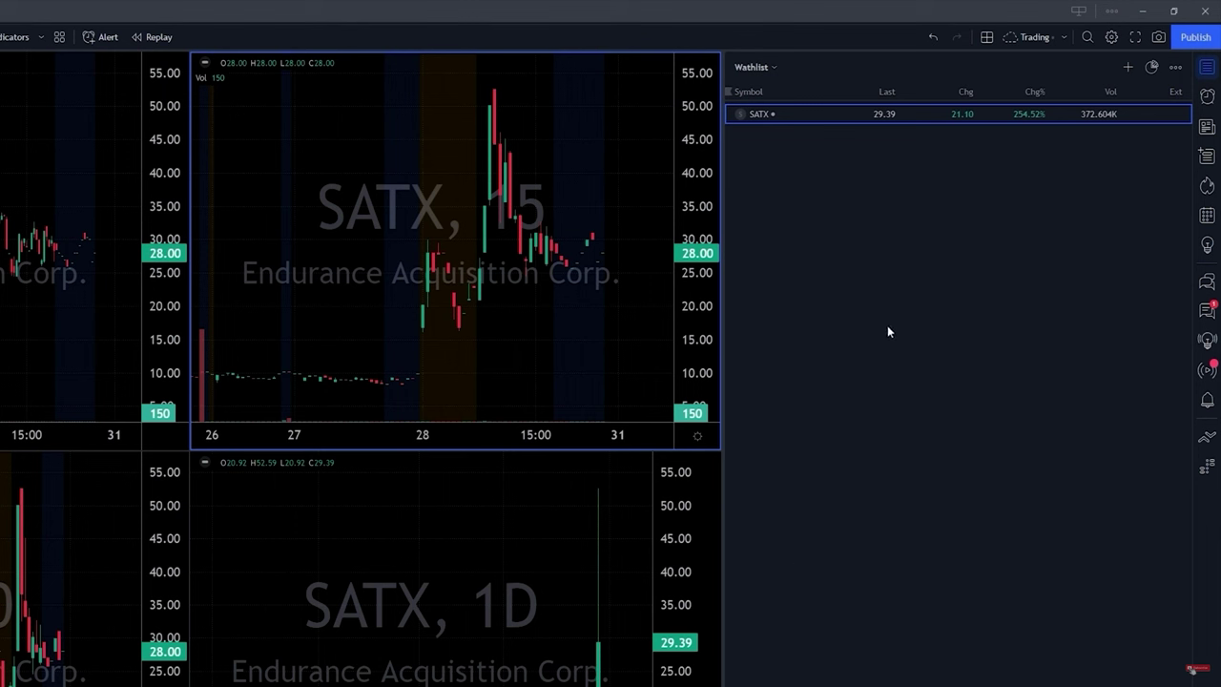
- View the WATCH watchlist, switch back to Wathlist and open its list options
{"action": "left_click", "coordinate": [775, 68]}
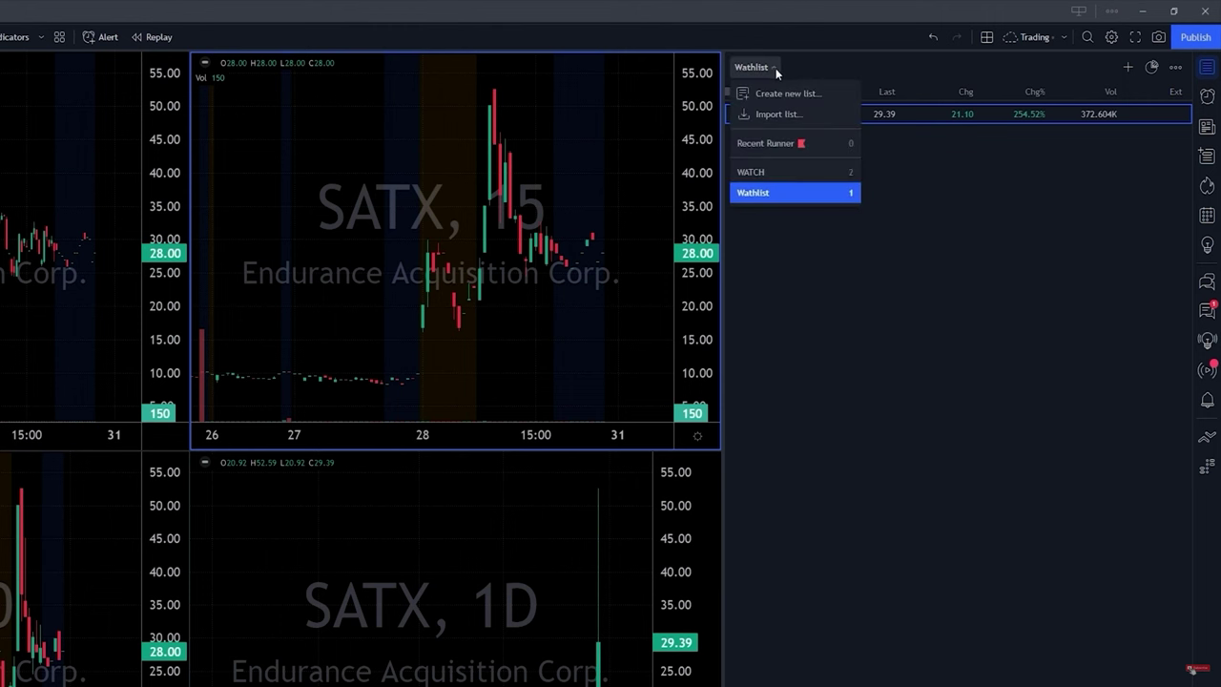
{"action": "left_click", "coordinate": [781, 169]}
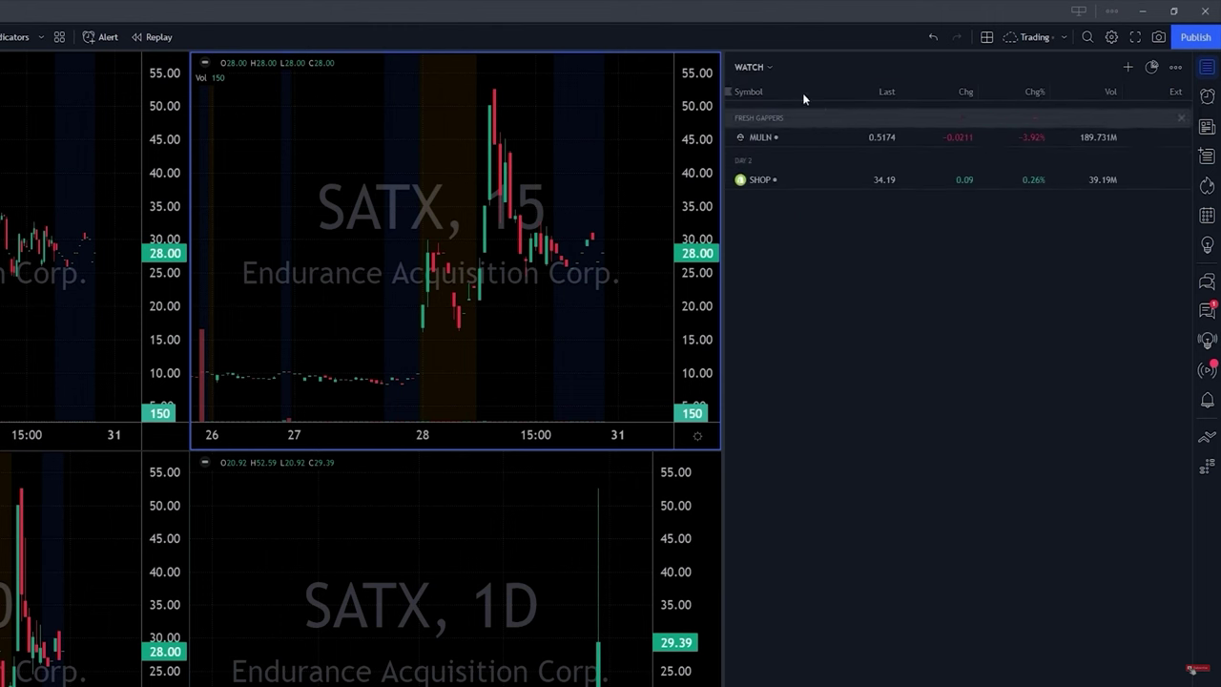
{"action": "left_click", "coordinate": [776, 66]}
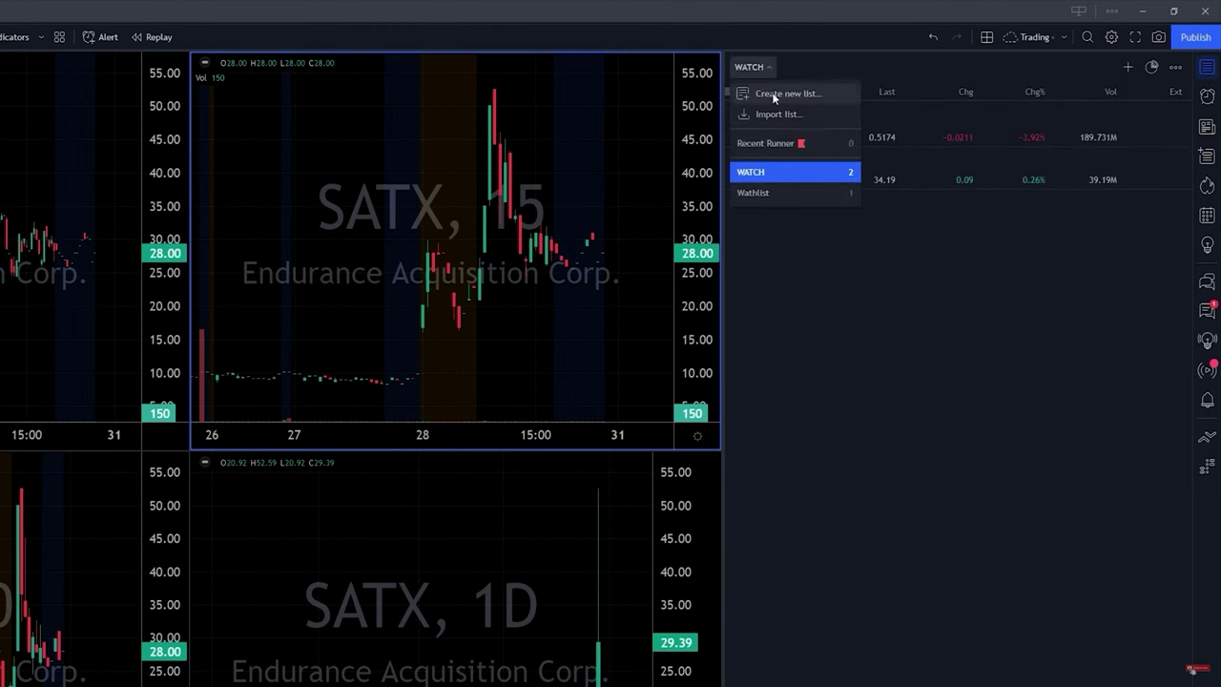
{"action": "left_click", "coordinate": [784, 193]}
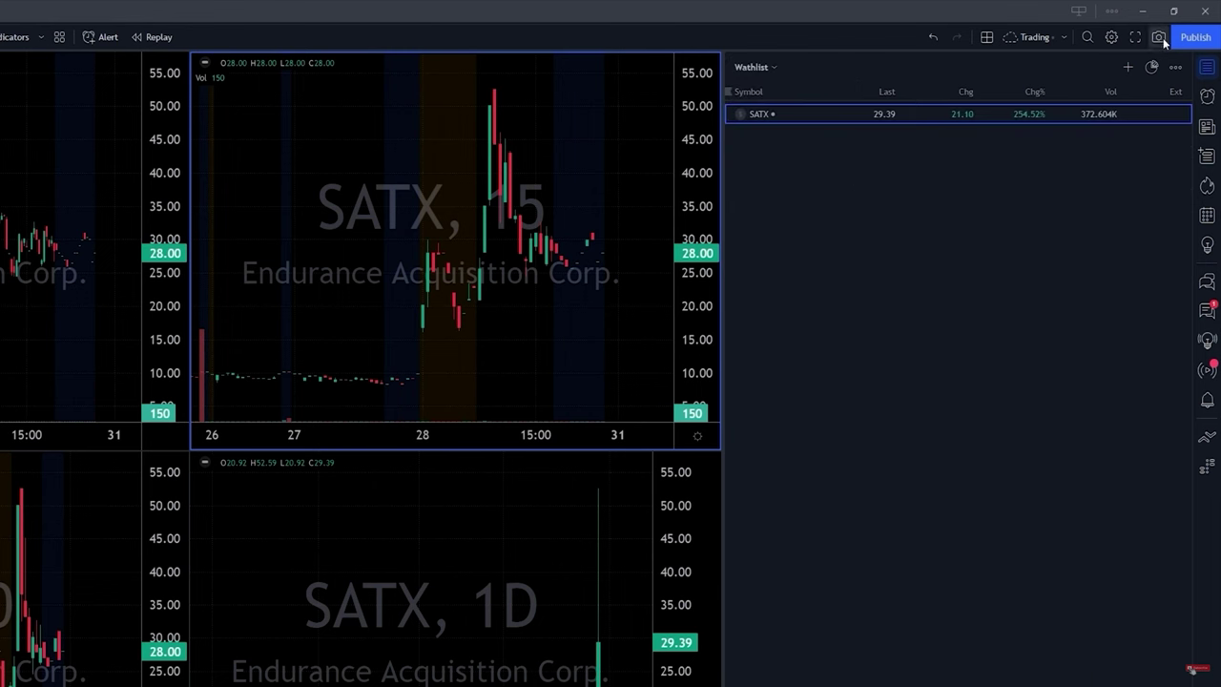
{"action": "left_click", "coordinate": [1175, 69]}
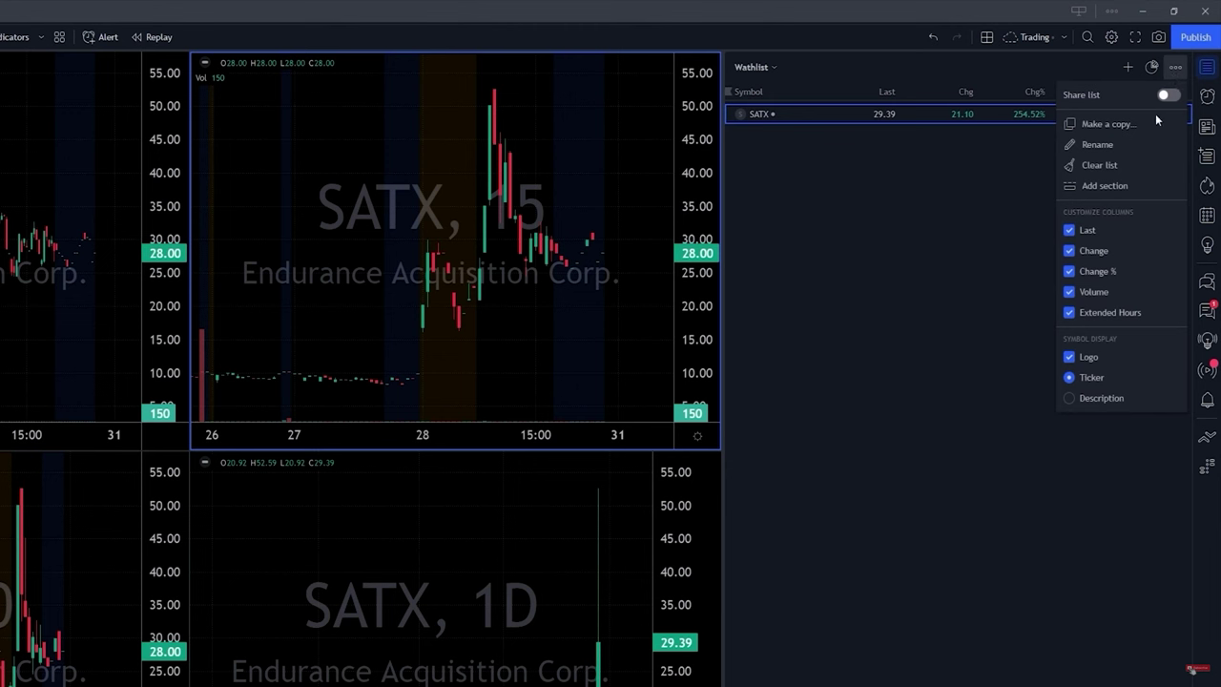
- Add a section to Wathlist, placed below SATX, and rename it D
{"action": "left_click", "coordinate": [1114, 185]}
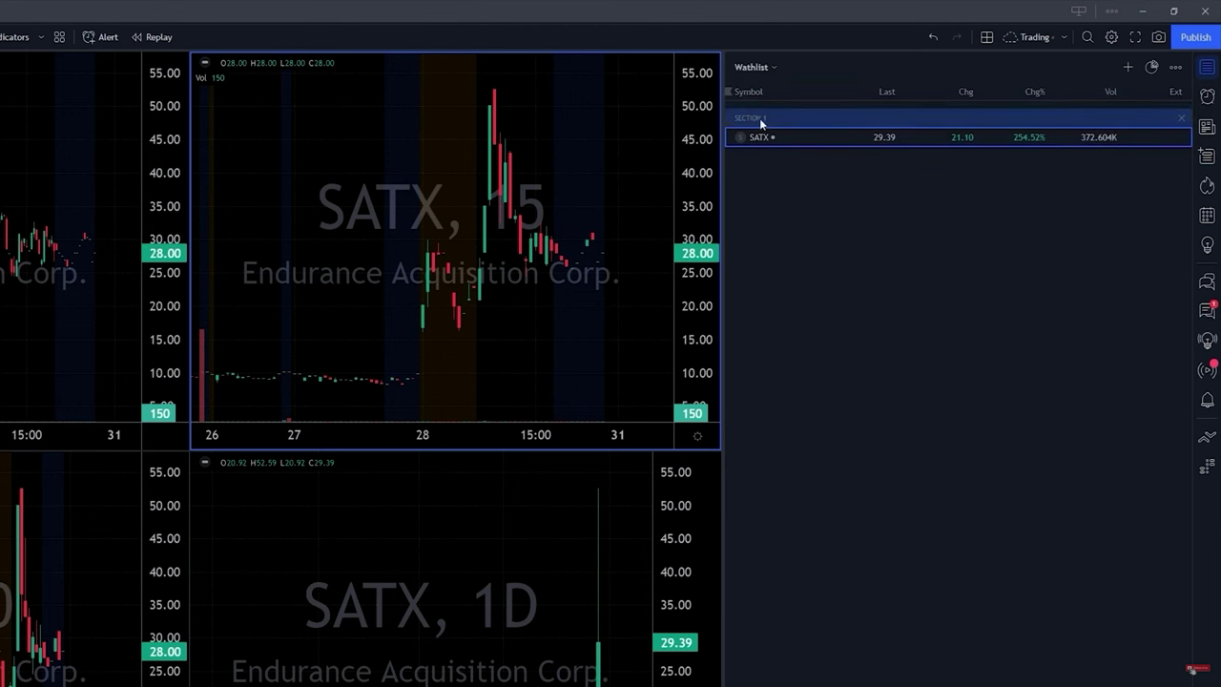
{"action": "left_click_drag", "start_coordinate": [749, 124], "coordinate": [757, 166]}
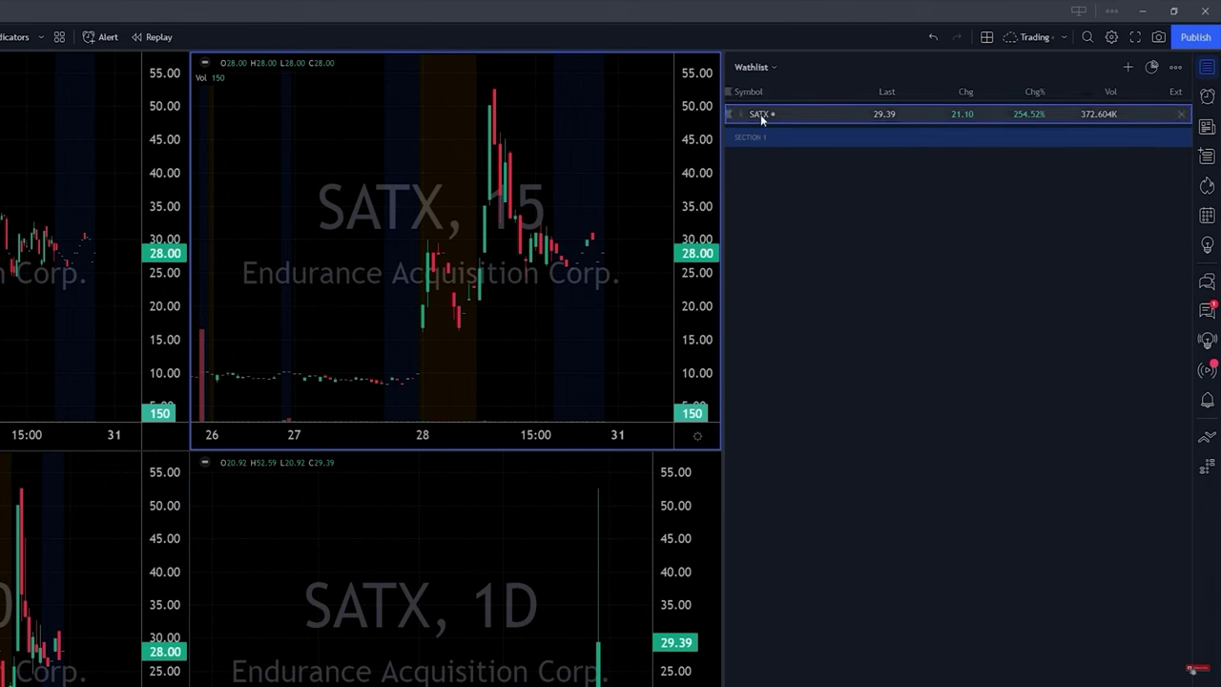
{"action": "right_click", "coordinate": [776, 143]}
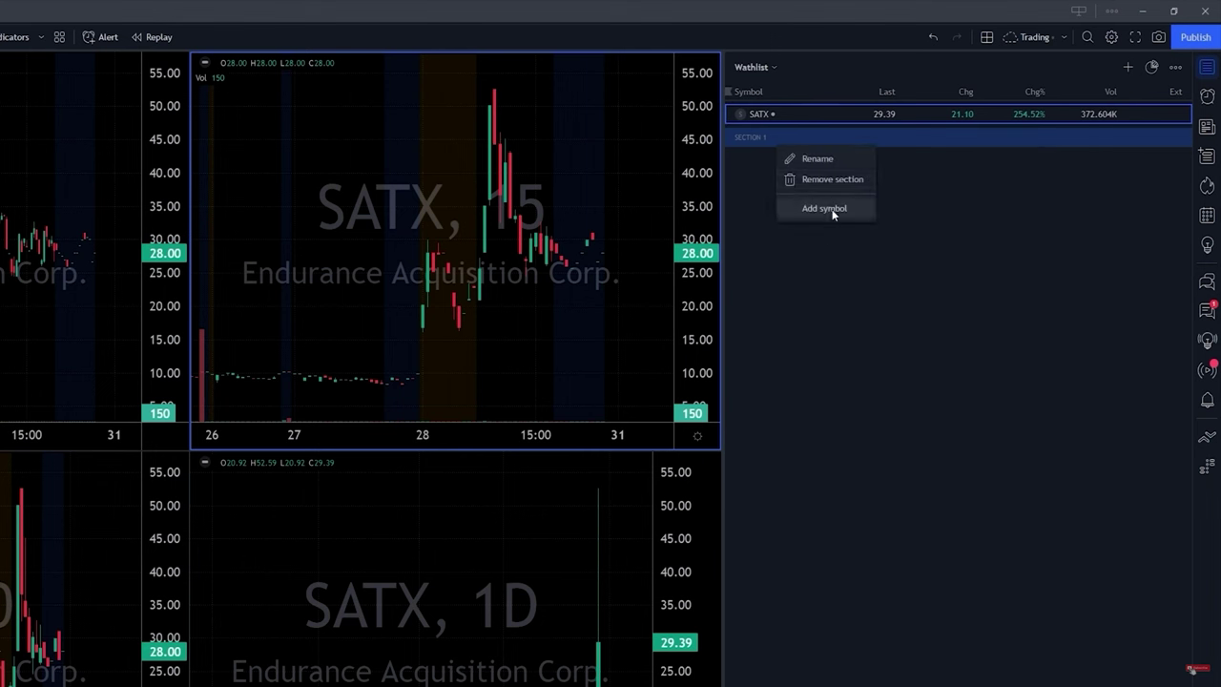
{"action": "left_click", "coordinate": [830, 168]}
{"action": "type", "text": "D"}
{"action": "key", "text": "Return"}
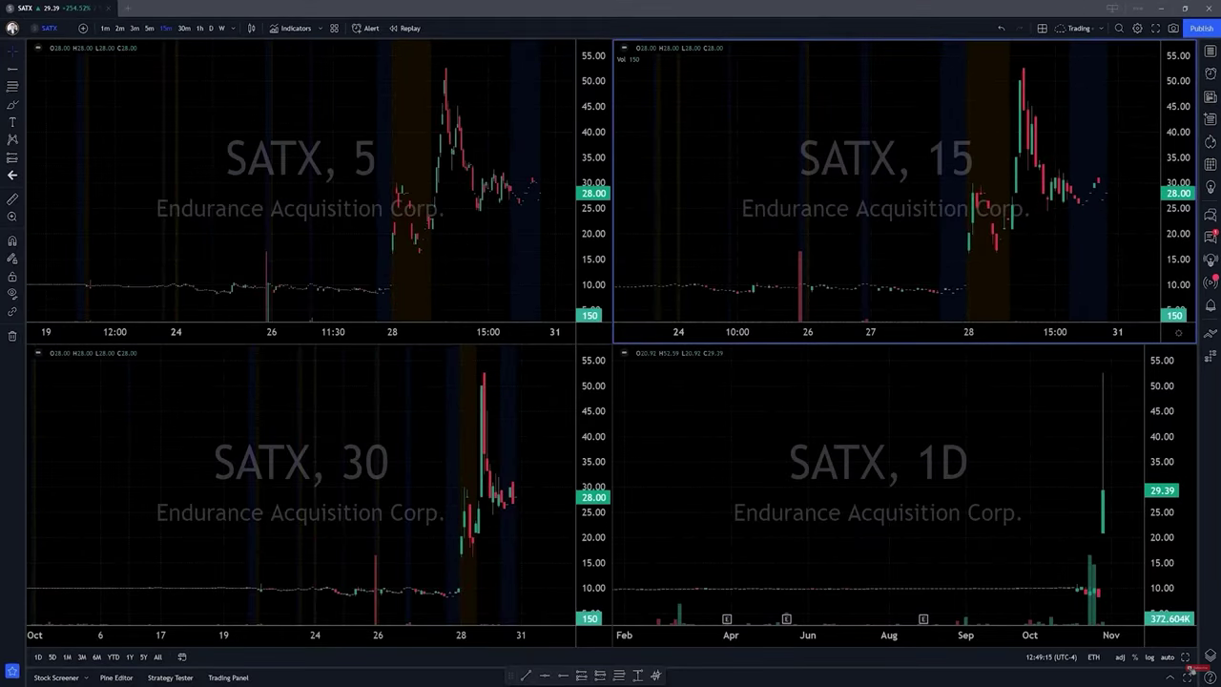
- Switch to a single-chart layout and change the chart's symbol to AAPL
{"action": "left_click", "coordinate": [1042, 29]}
{"action": "left_click", "coordinate": [1053, 54]}
{"action": "scroll", "coordinate": [1011, 229], "scroll_direction": "up", "scroll_amount": 5}
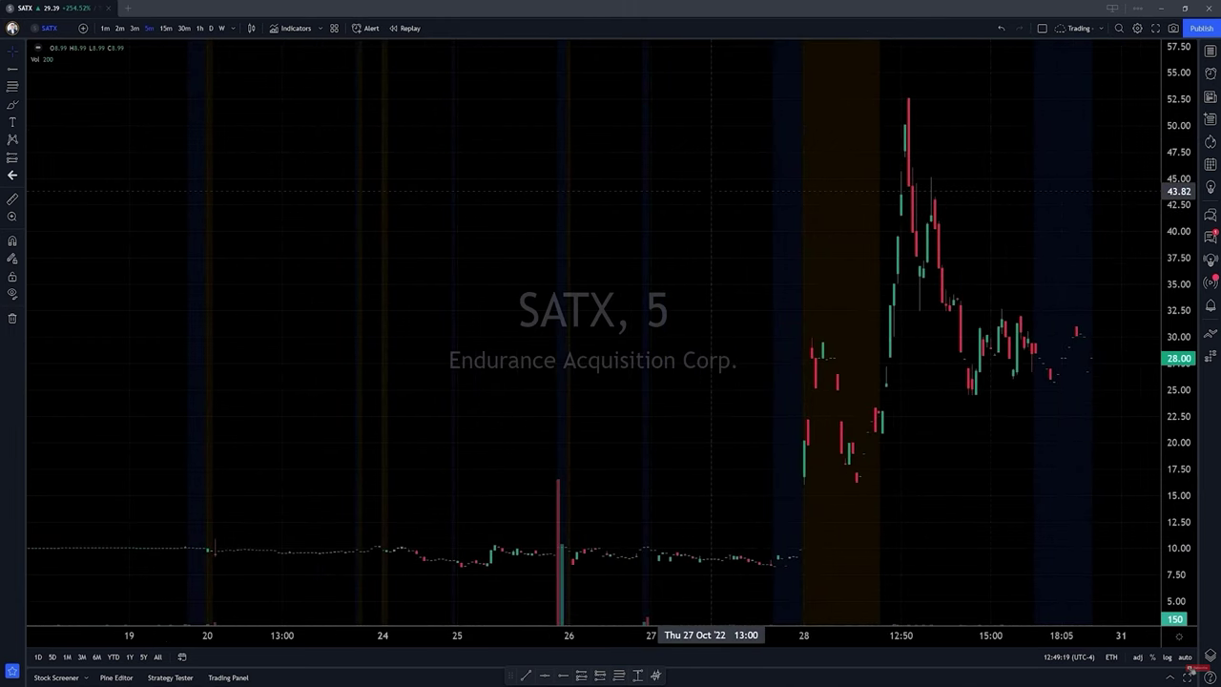
{"action": "type", "text": "APPL"}
{"action": "key", "text": "Return"}
{"action": "type", "text": "AAPL"}
{"action": "key", "text": "Return"}
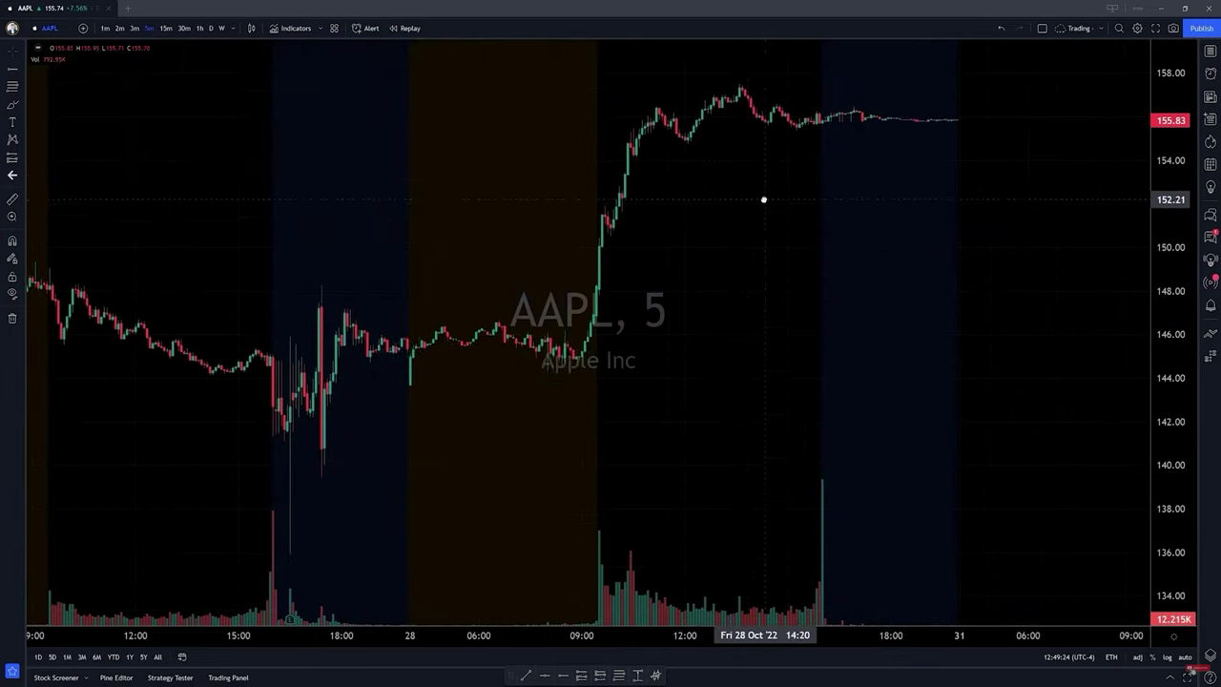
- Examine AAPL's price action and volume around 28 October, stretching and compressing the time and price scales
{"action": "scroll", "coordinate": [1068, 244], "scroll_direction": "up", "scroll_amount": 2}
{"action": "scroll", "coordinate": [1068, 244], "scroll_direction": "left", "scroll_amount": 2}
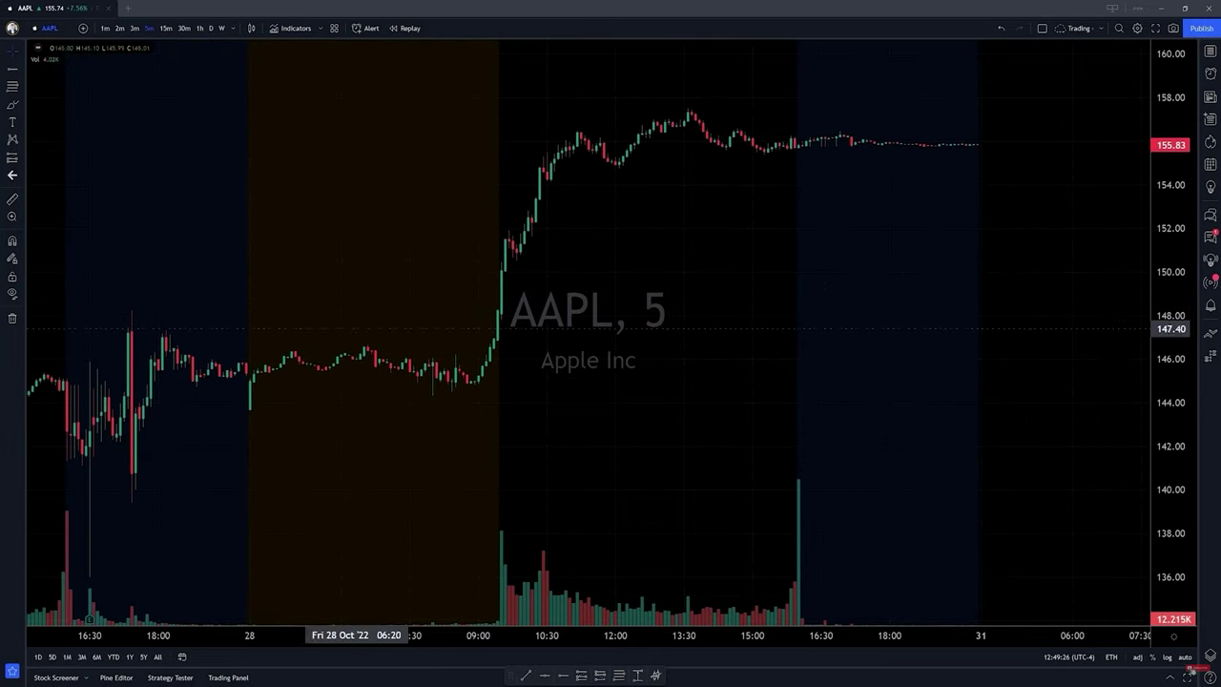
{"action": "scroll", "coordinate": [286, 315], "scroll_direction": "up", "scroll_amount": 2}
{"action": "left_click_drag", "start_coordinate": [406, 349], "coordinate": [529, 246]}
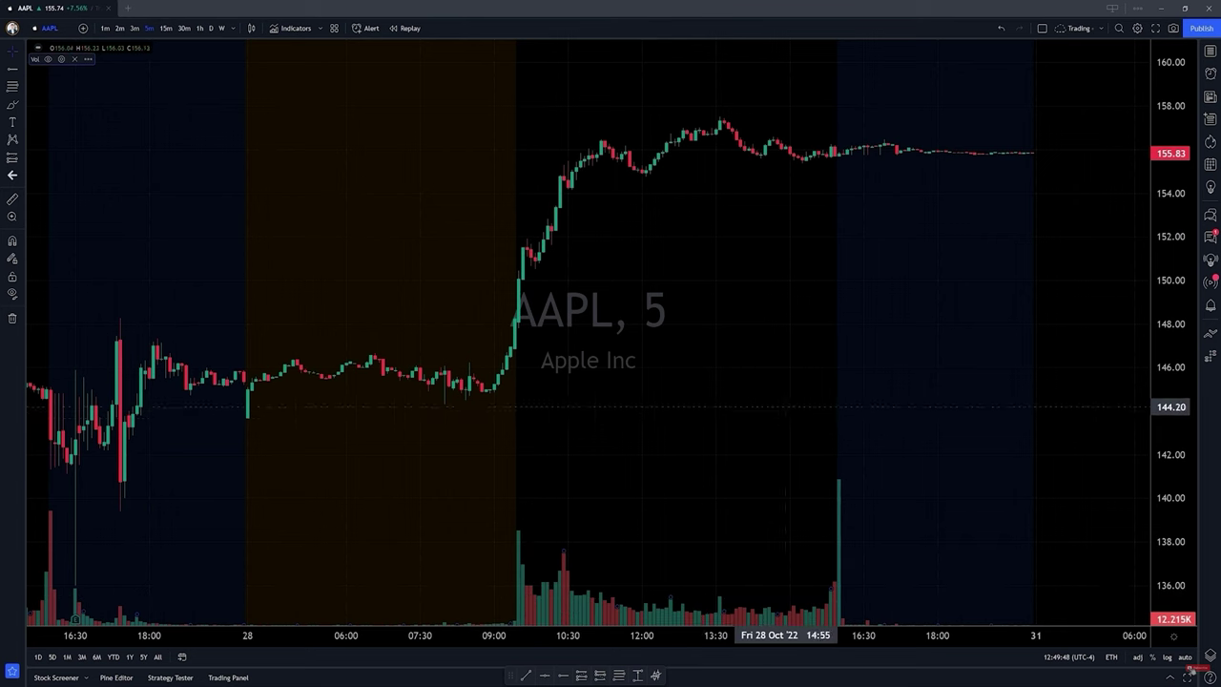
{"action": "scroll", "coordinate": [955, 391], "scroll_direction": "up", "scroll_amount": 2}
{"action": "left_click_drag", "start_coordinate": [955, 396], "coordinate": [976, 616]}
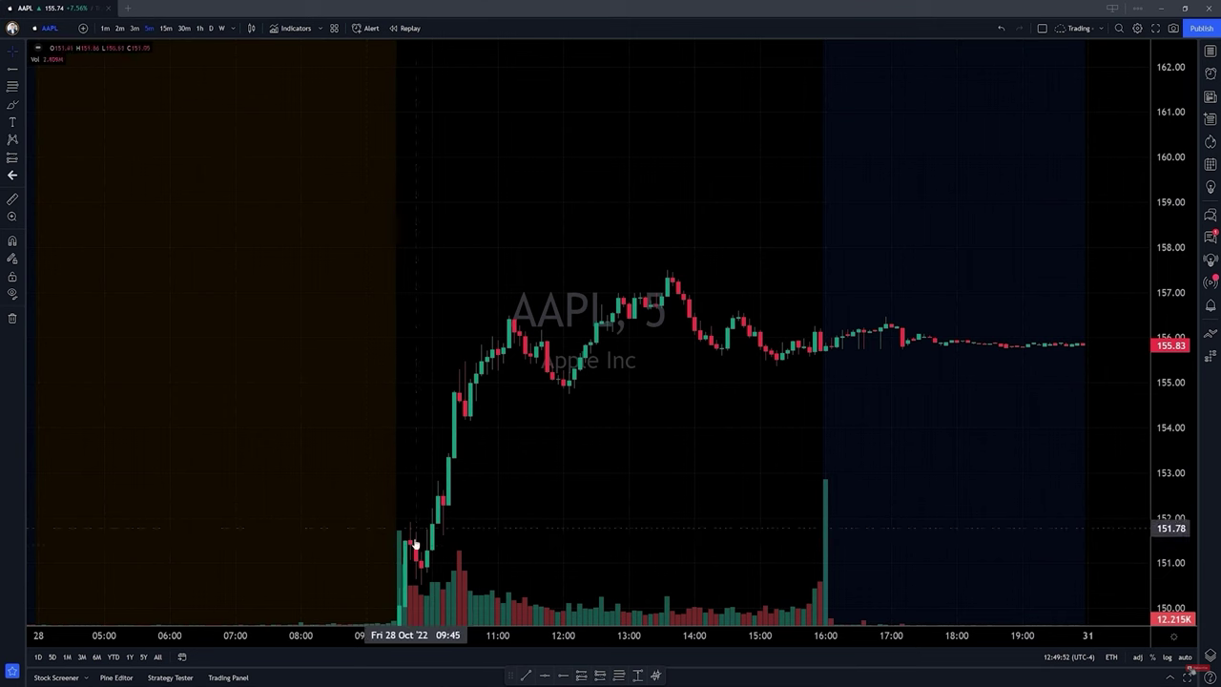
{"action": "left_click_drag", "start_coordinate": [1168, 141], "coordinate": [1168, 248]}
{"action": "left_click_drag", "start_coordinate": [1097, 401], "coordinate": [998, 238]}
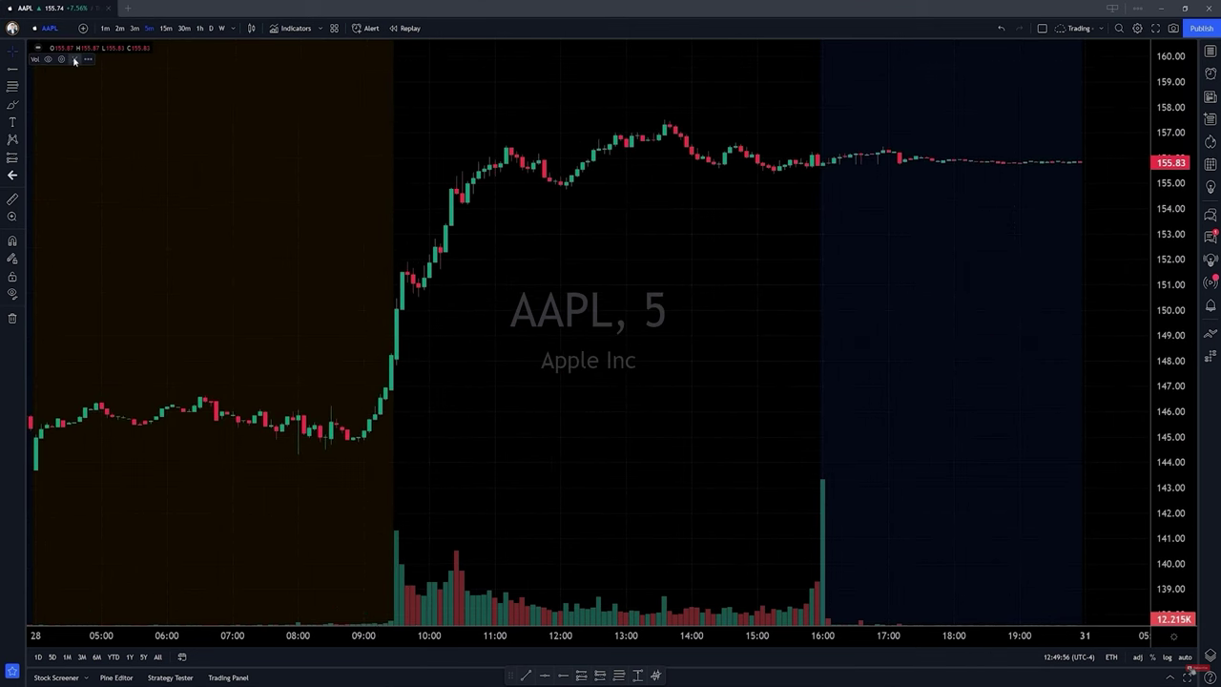
- Move the volume indicator to a new pane below the AAPL chart and shrink that pane's height
{"action": "left_click", "coordinate": [87, 61]}
{"action": "mouse_move", "coordinate": [172, 133]}
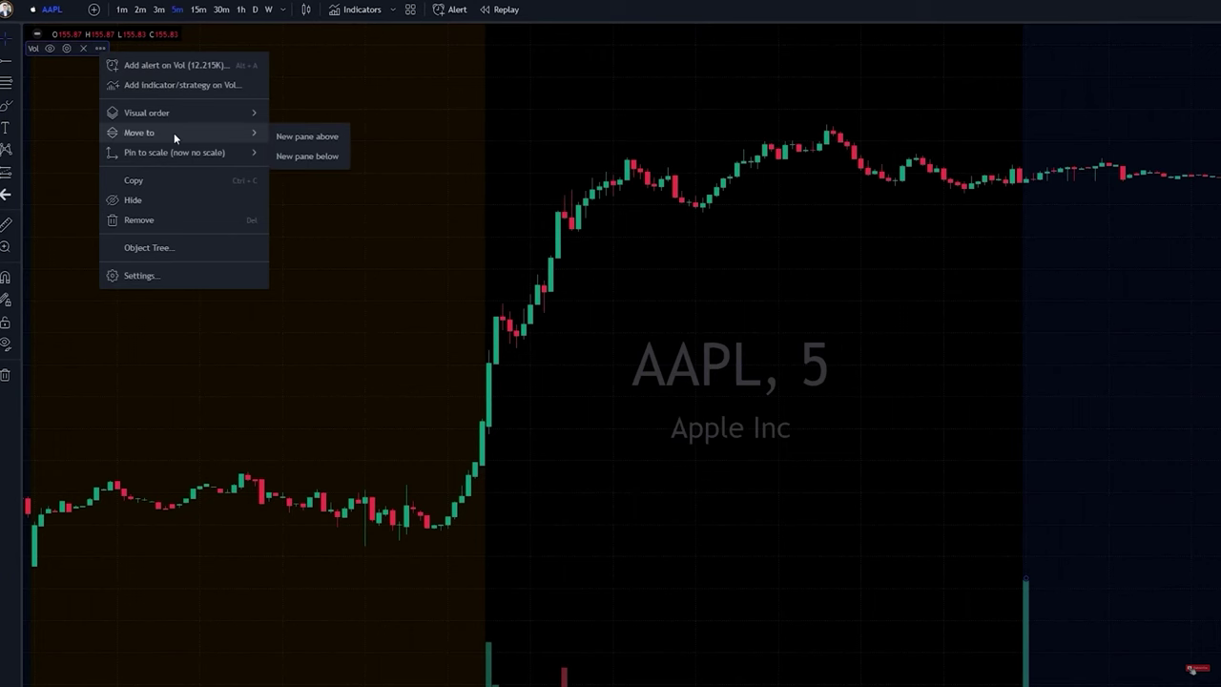
{"action": "left_click", "coordinate": [329, 158]}
{"action": "left_click_drag", "start_coordinate": [572, 481], "coordinate": [572, 526]}
{"action": "scroll", "coordinate": [572, 458], "scroll_direction": "down", "scroll_amount": 3}
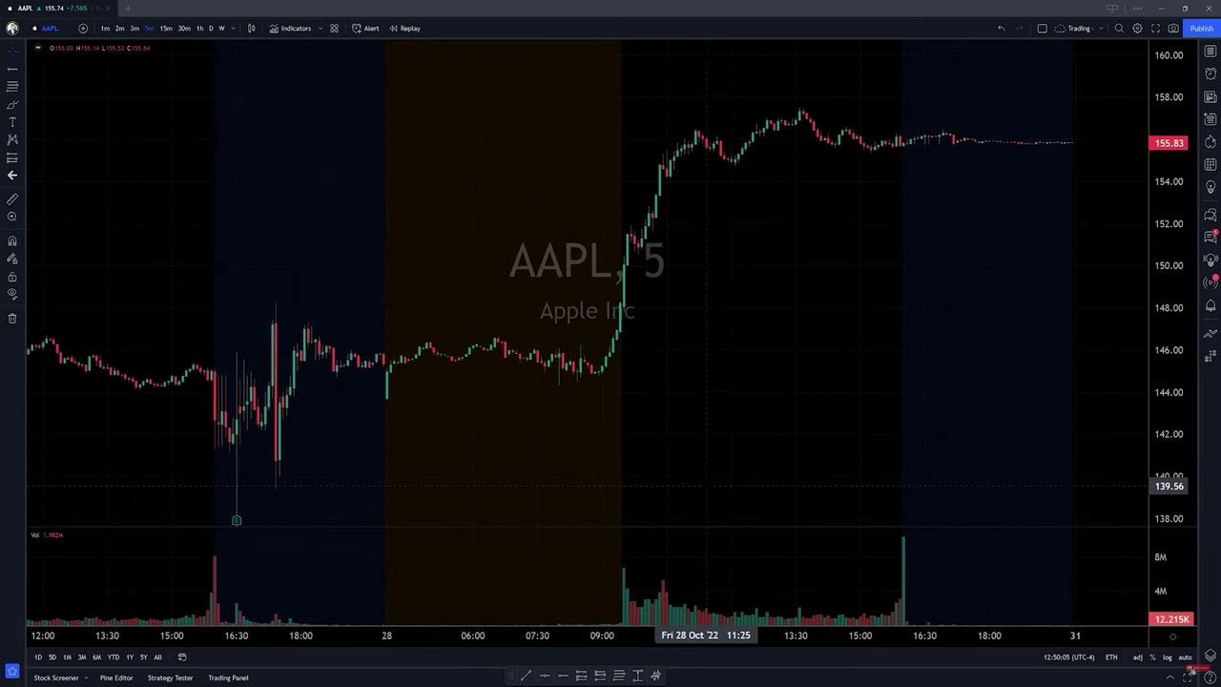
{"action": "scroll", "coordinate": [1068, 426], "scroll_direction": "up", "scroll_amount": 3}
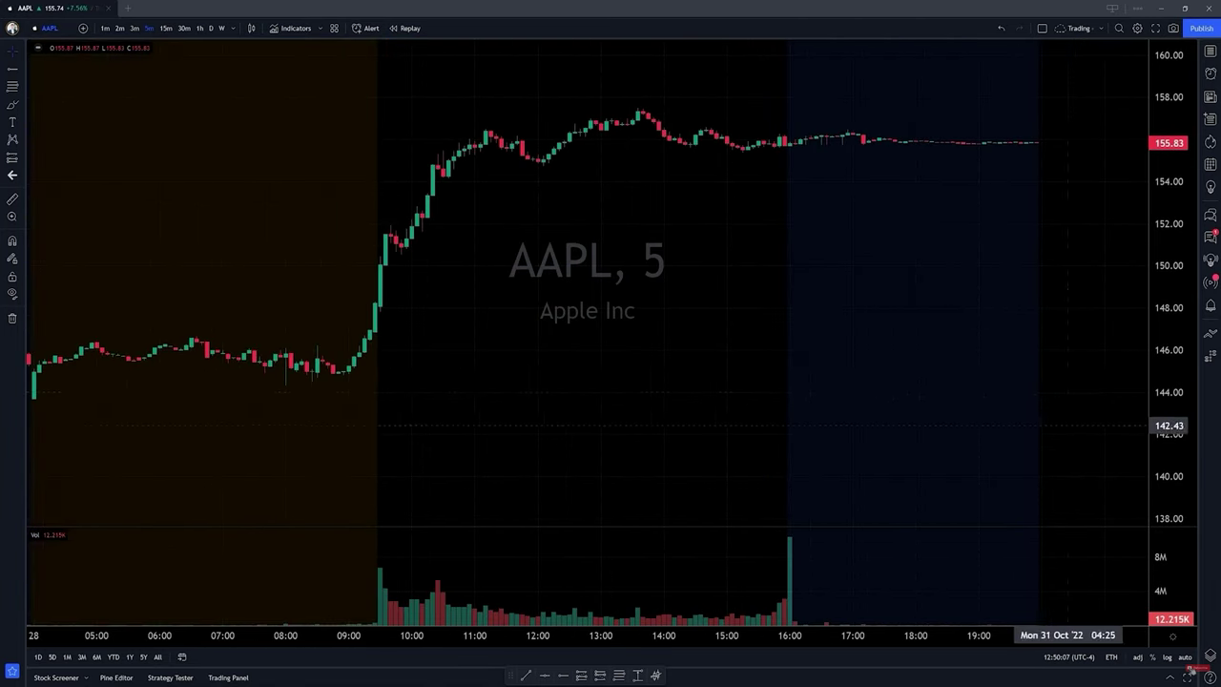
- Change the chart's symbol to SPY
{"action": "type", "text": "SPY"}
{"action": "key", "text": "Return"}
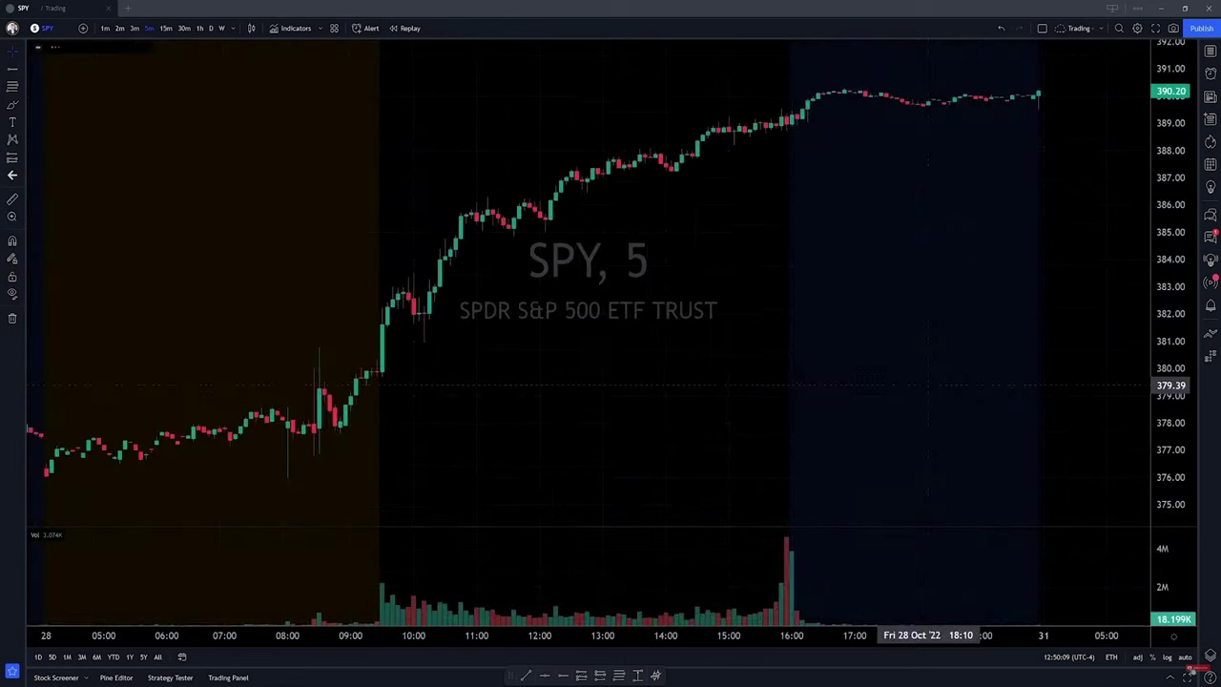
{"action": "scroll", "coordinate": [526, 396], "scroll_direction": "down", "scroll_amount": 2}
{"action": "scroll", "coordinate": [526, 401], "scroll_direction": "up", "scroll_amount": 2}
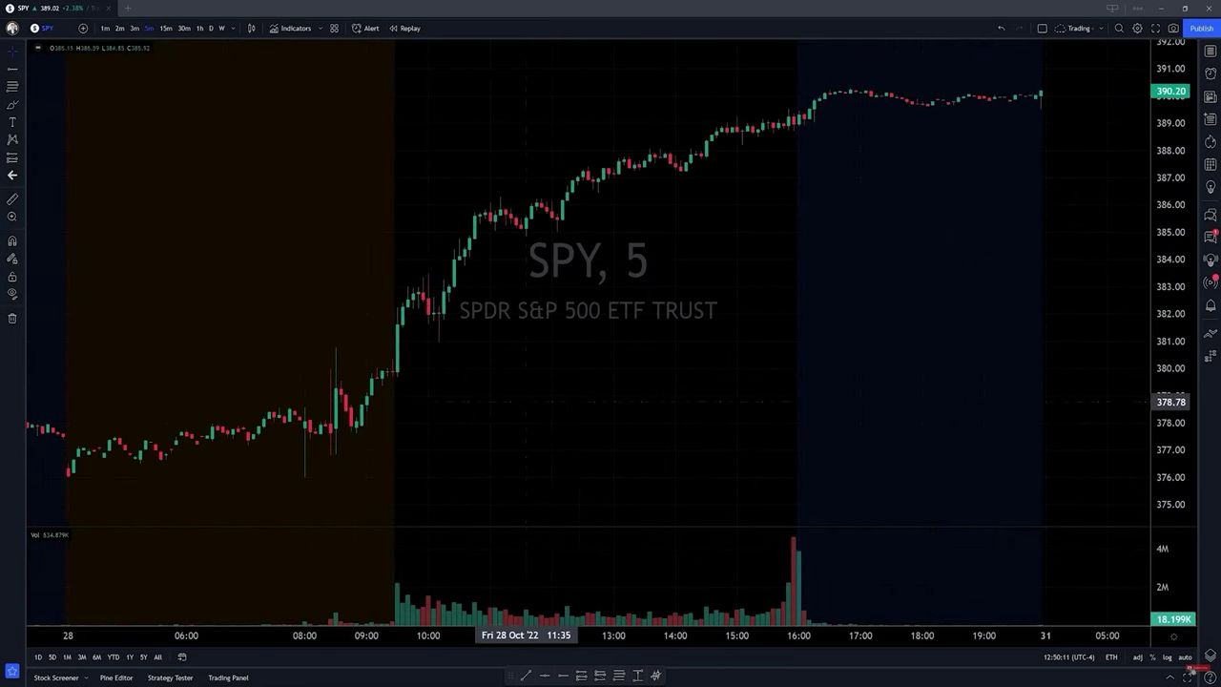
- Review the chart's appearance settings and close them without changes
{"action": "right_click", "coordinate": [525, 401]}
{"action": "left_click", "coordinate": [587, 660]}
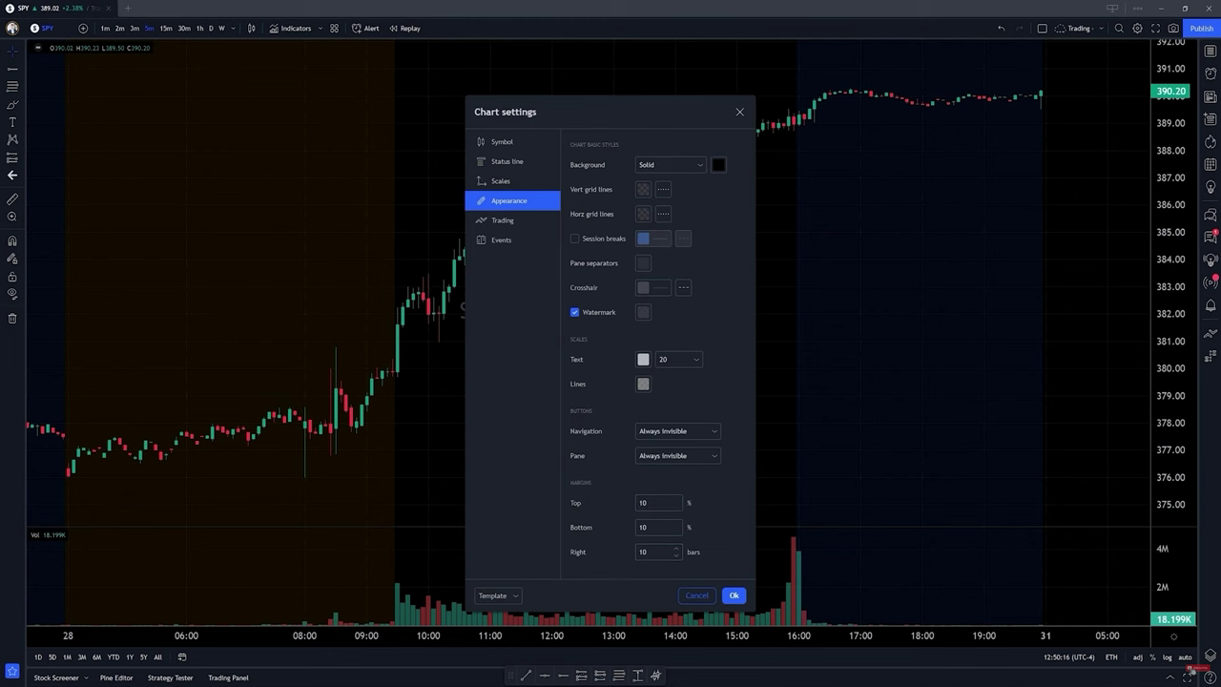
{"action": "left_click", "coordinate": [739, 111]}
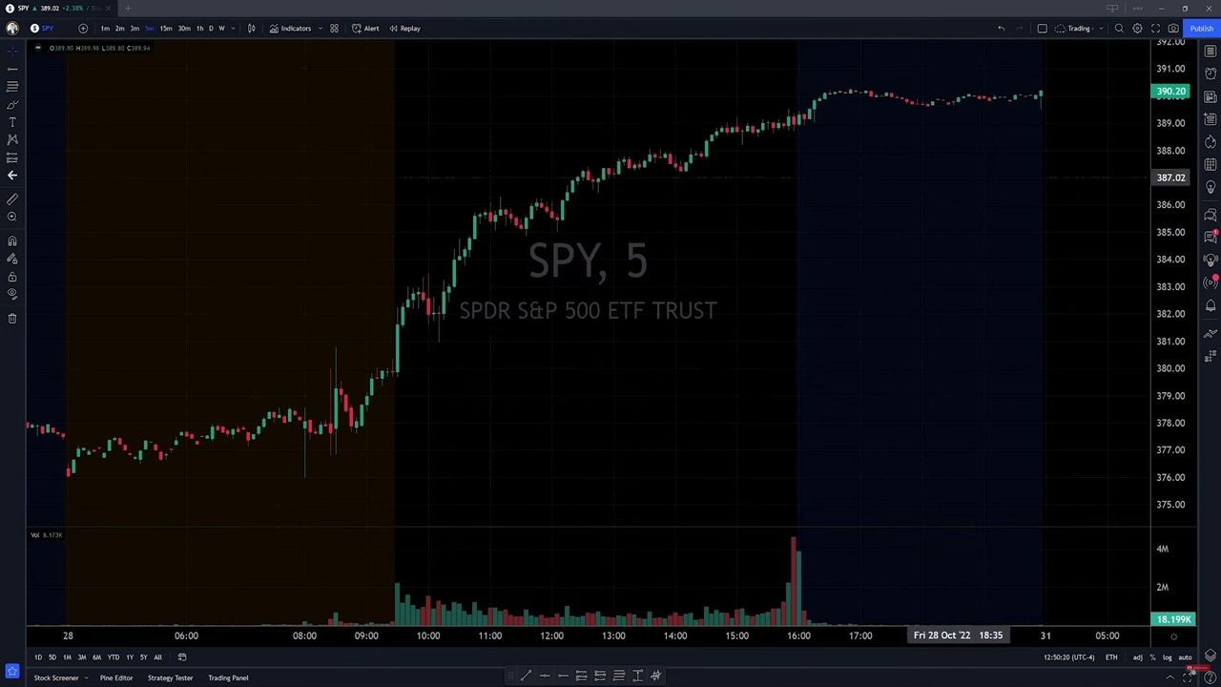
- Reset the price scale to automatic fitting and look over SPY's October price history
{"action": "scroll", "coordinate": [747, 323], "scroll_direction": "down", "scroll_amount": 5}
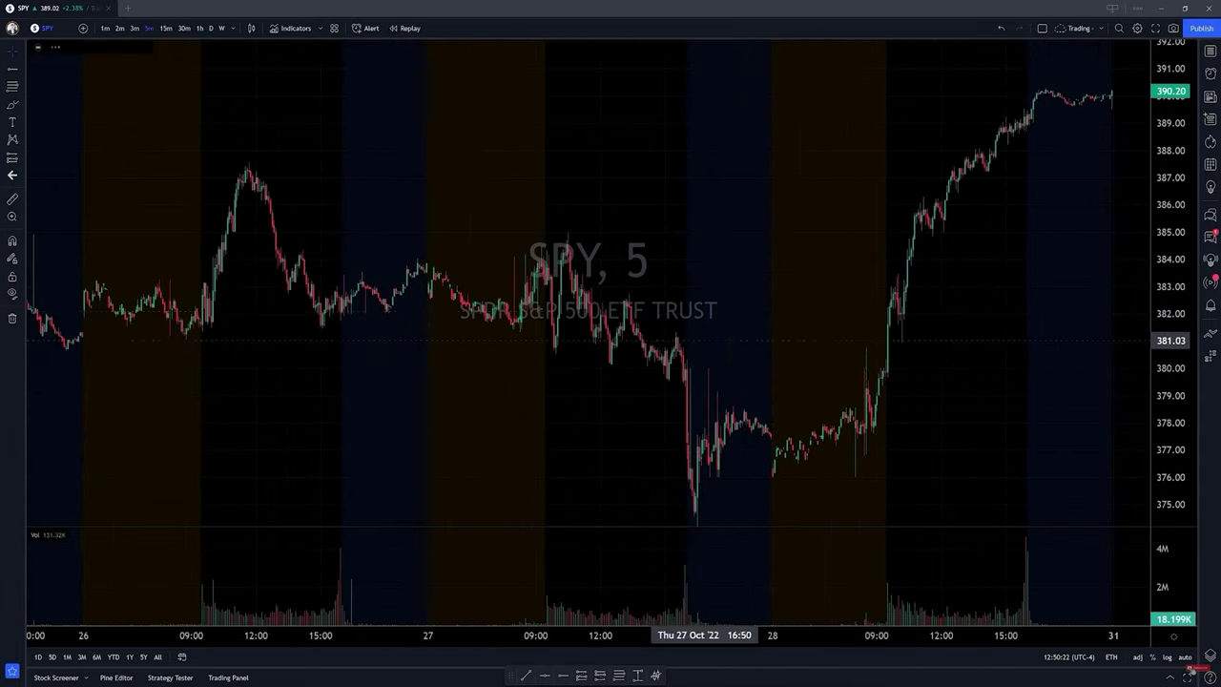
{"action": "double_click", "coordinate": [1169, 214]}
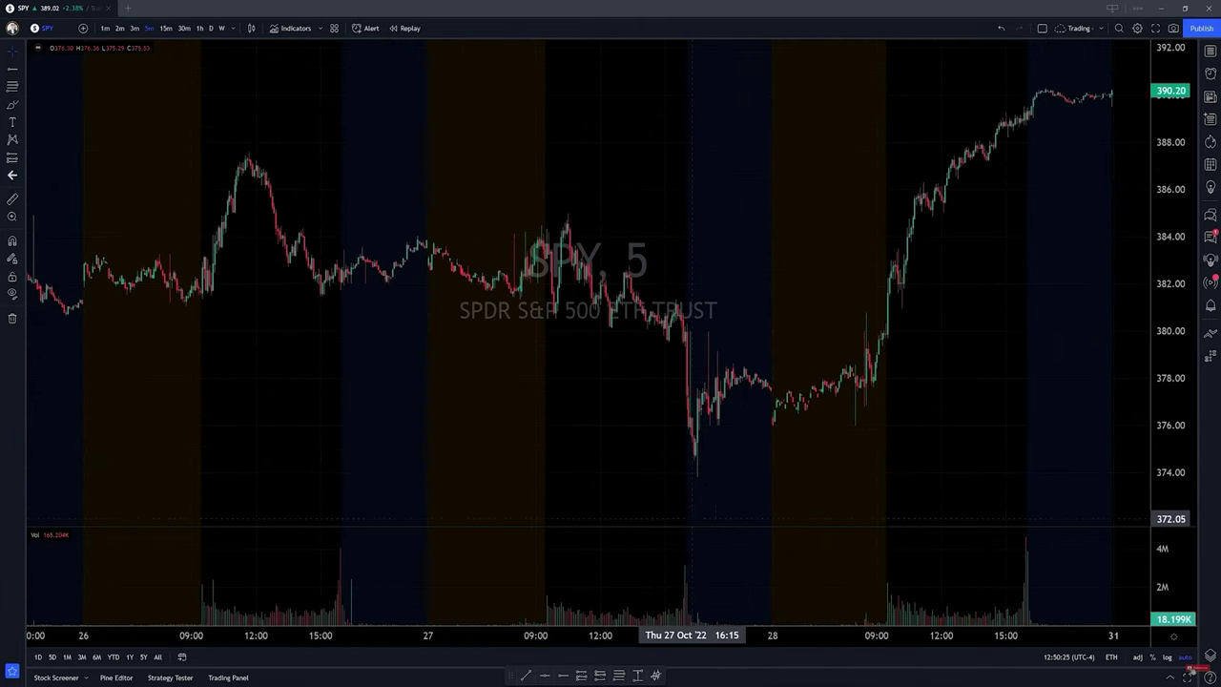
{"action": "scroll", "coordinate": [658, 468], "scroll_direction": "down", "scroll_amount": 6}
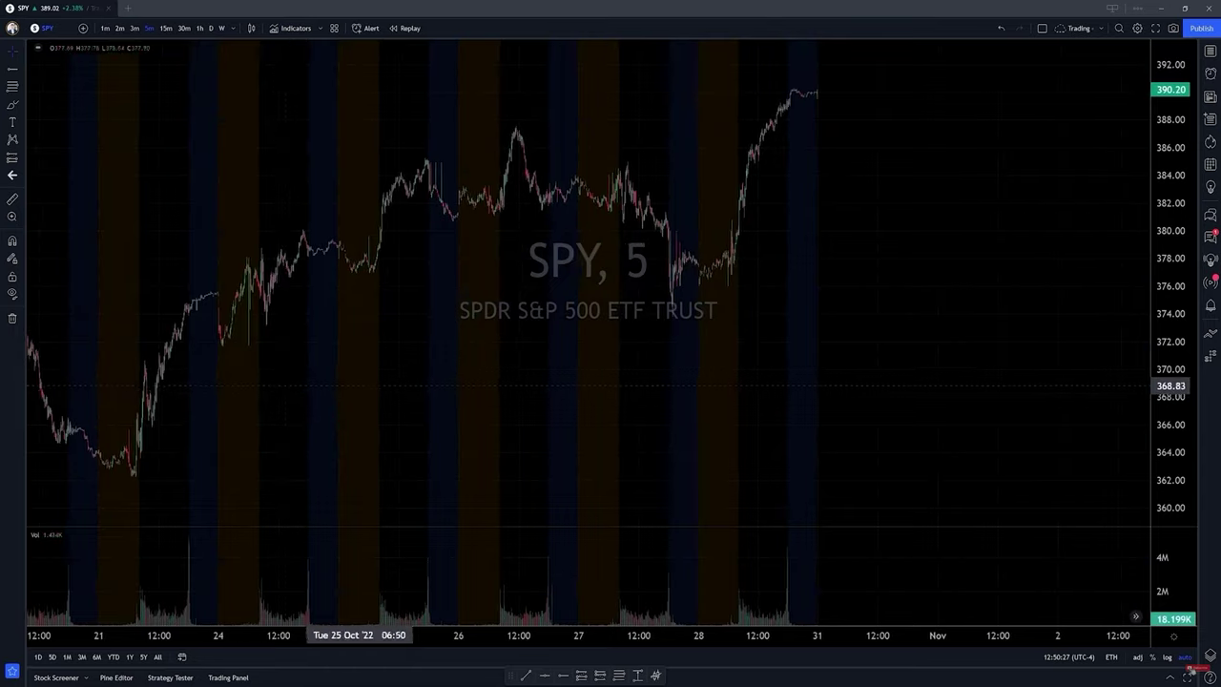
{"action": "scroll", "coordinate": [465, 388], "scroll_direction": "left", "scroll_amount": 3}
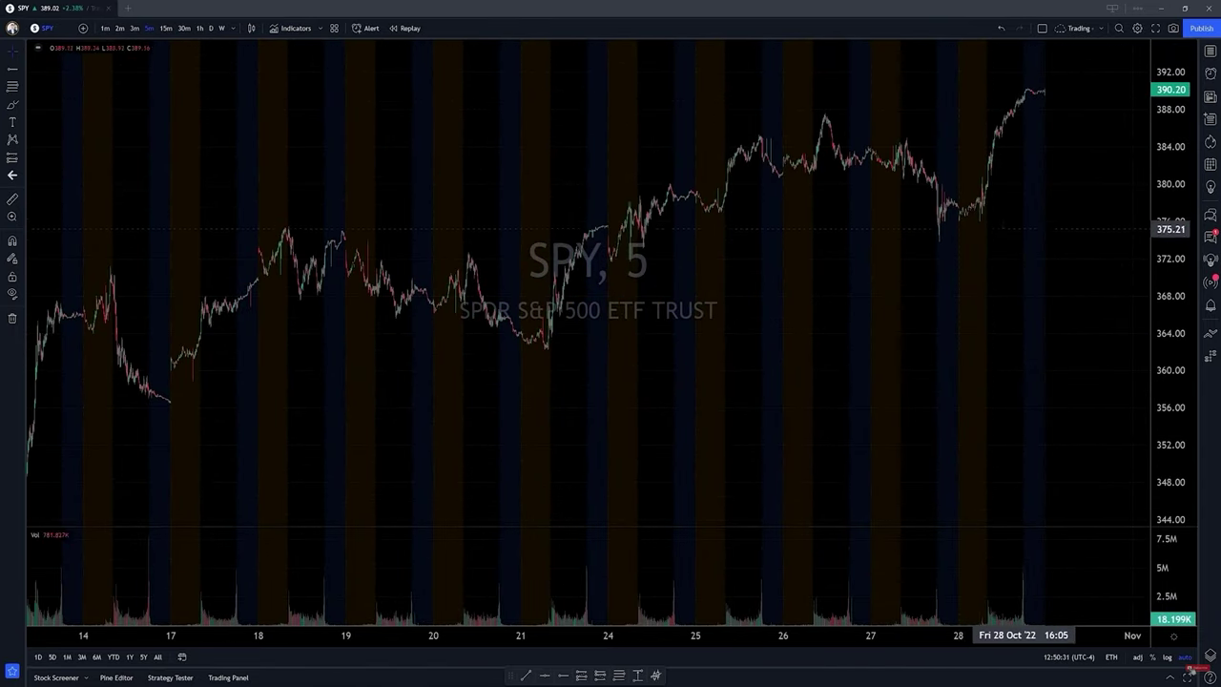
{"action": "scroll", "coordinate": [918, 304], "scroll_direction": "up", "scroll_amount": 2}
{"action": "scroll", "coordinate": [917, 304], "scroll_direction": "up", "scroll_amount": 5}
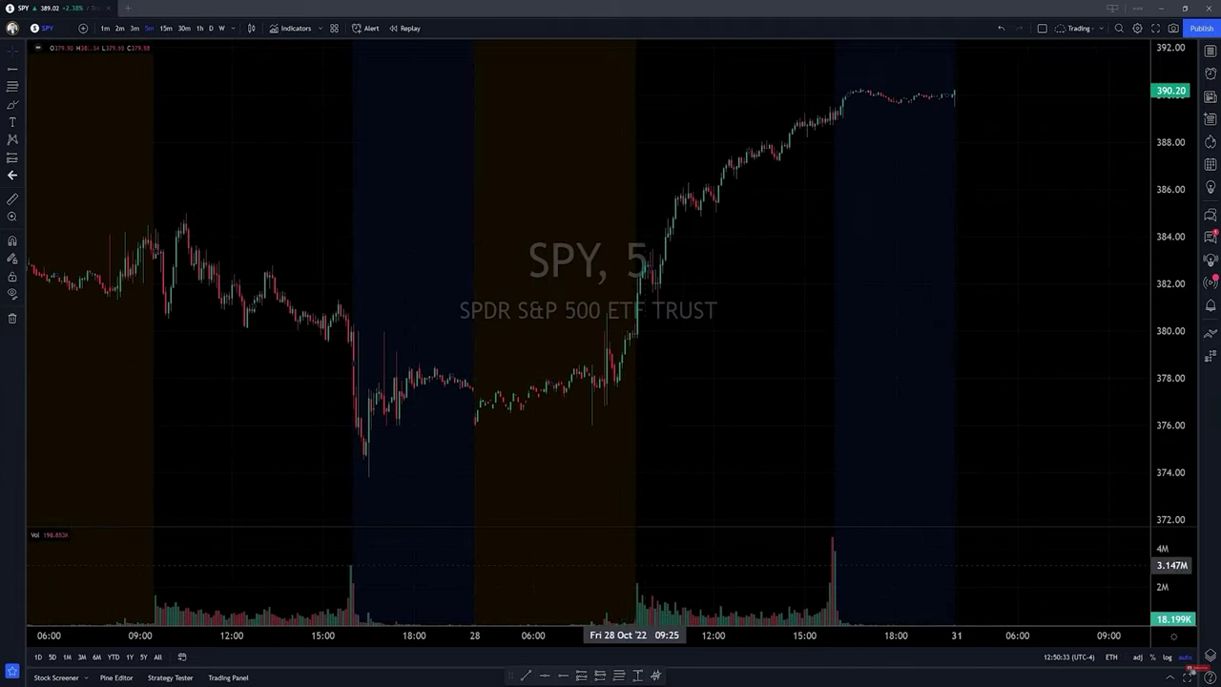
{"action": "scroll", "coordinate": [632, 458], "scroll_direction": "up", "scroll_amount": 4}
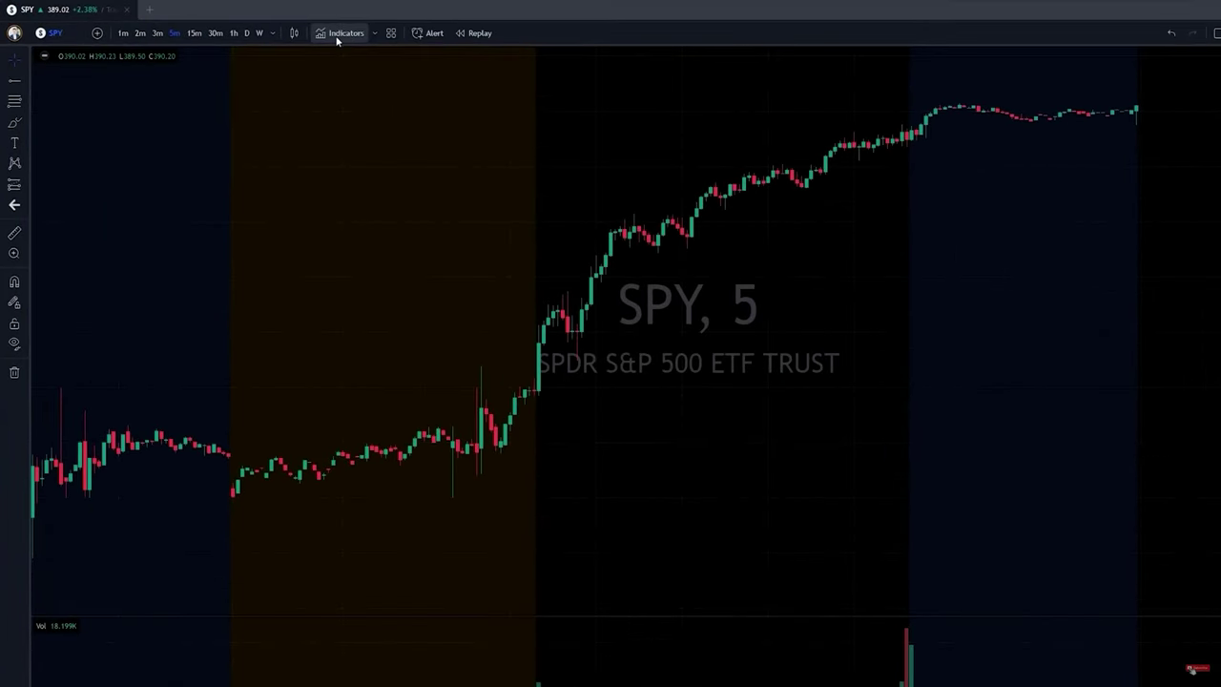
- Search the indicators for vwap and add Volume Weighted Average Price to the SPY chart
{"action": "left_click", "coordinate": [291, 28]}
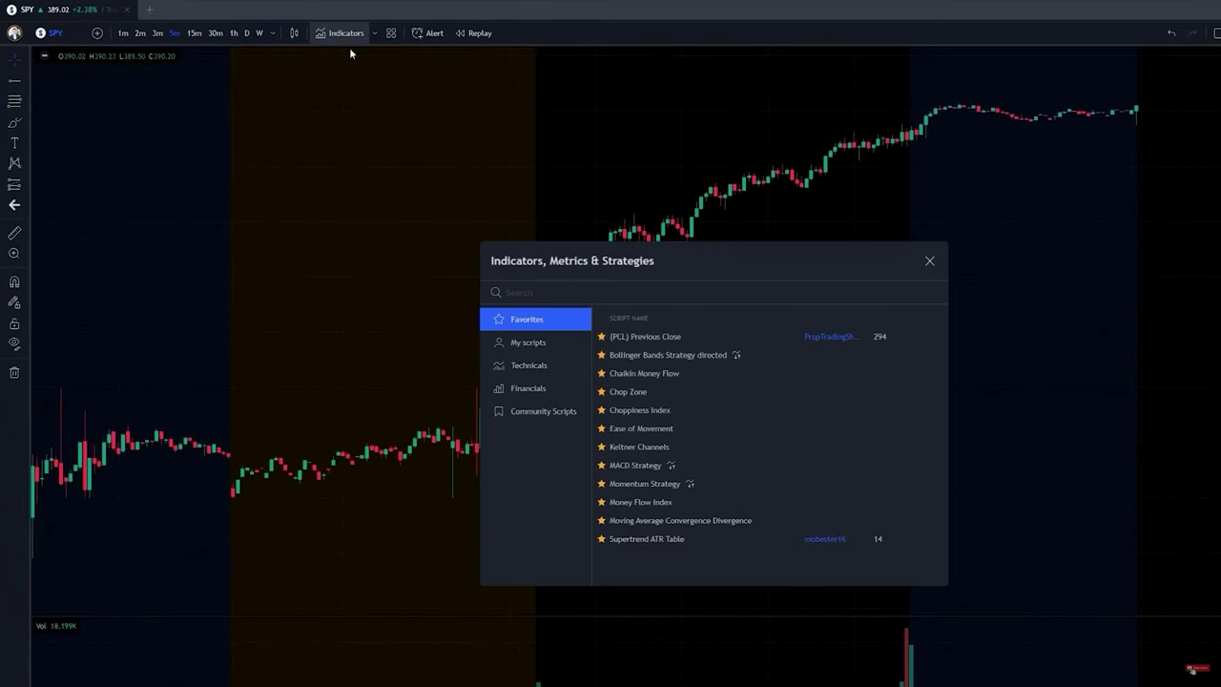
{"action": "type", "text": "vwap"}
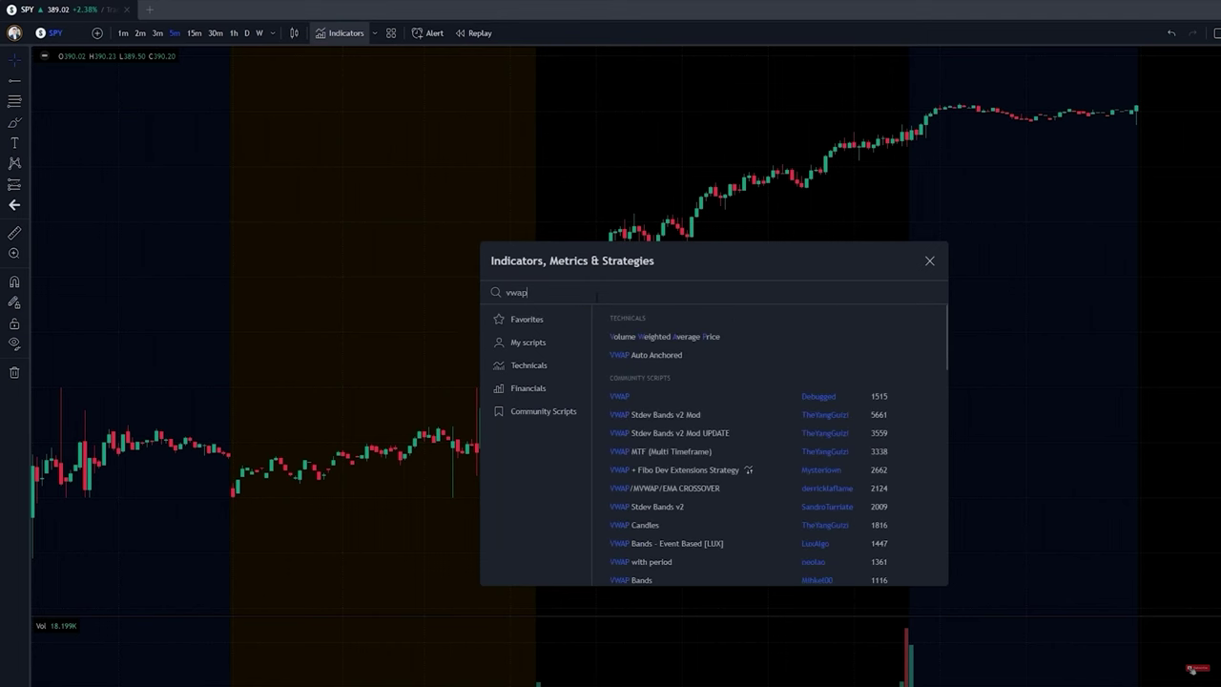
{"action": "left_click", "coordinate": [699, 337]}
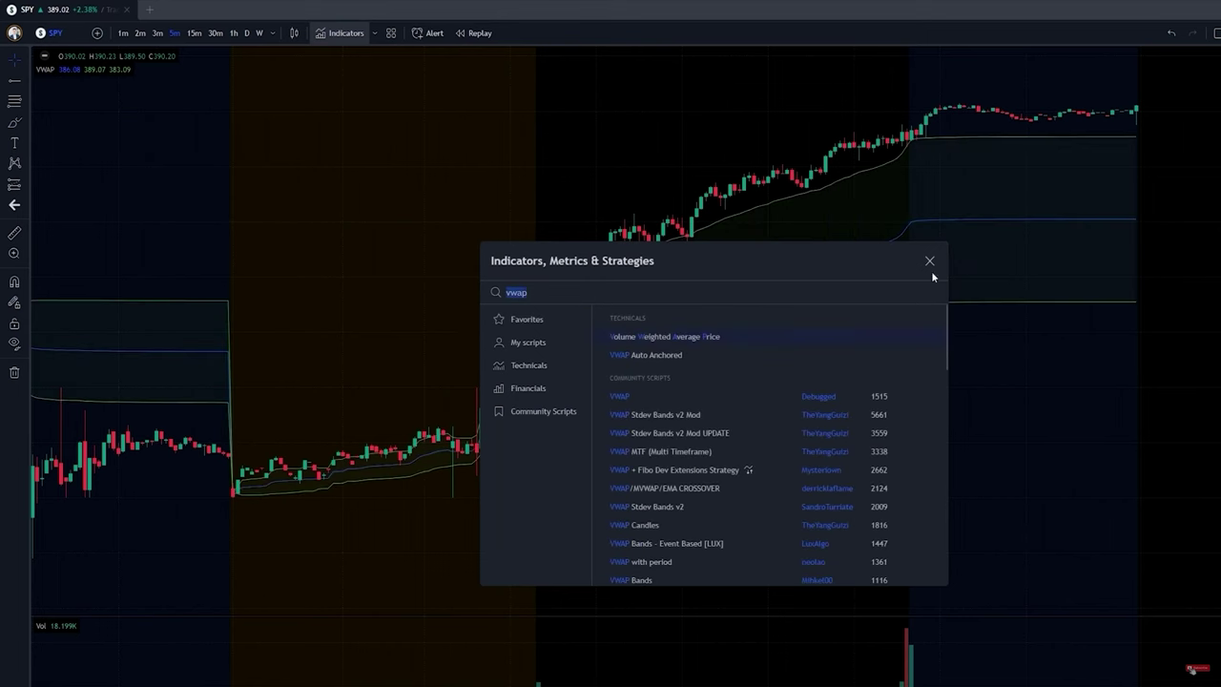
{"action": "left_click", "coordinate": [931, 259]}
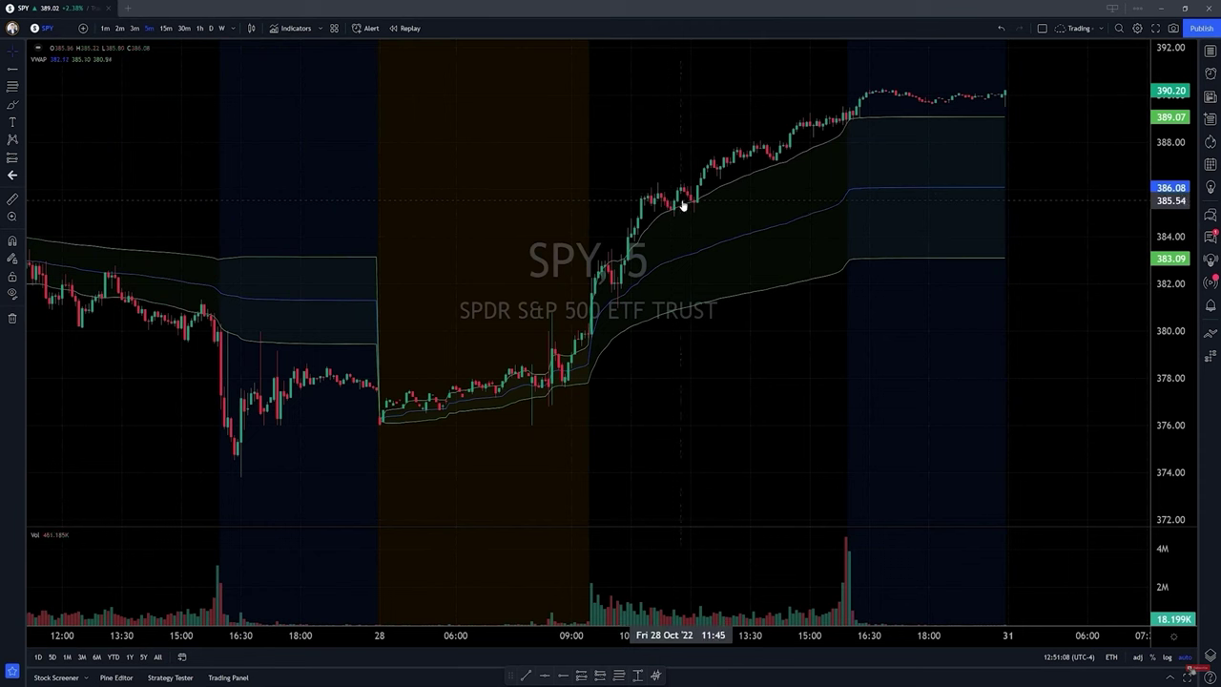
- Turn off Upper Band #1 and Lower Band #1 in the VWAP indicator's style settings
{"action": "right_click", "coordinate": [749, 175]}
{"action": "left_click", "coordinate": [778, 482]}
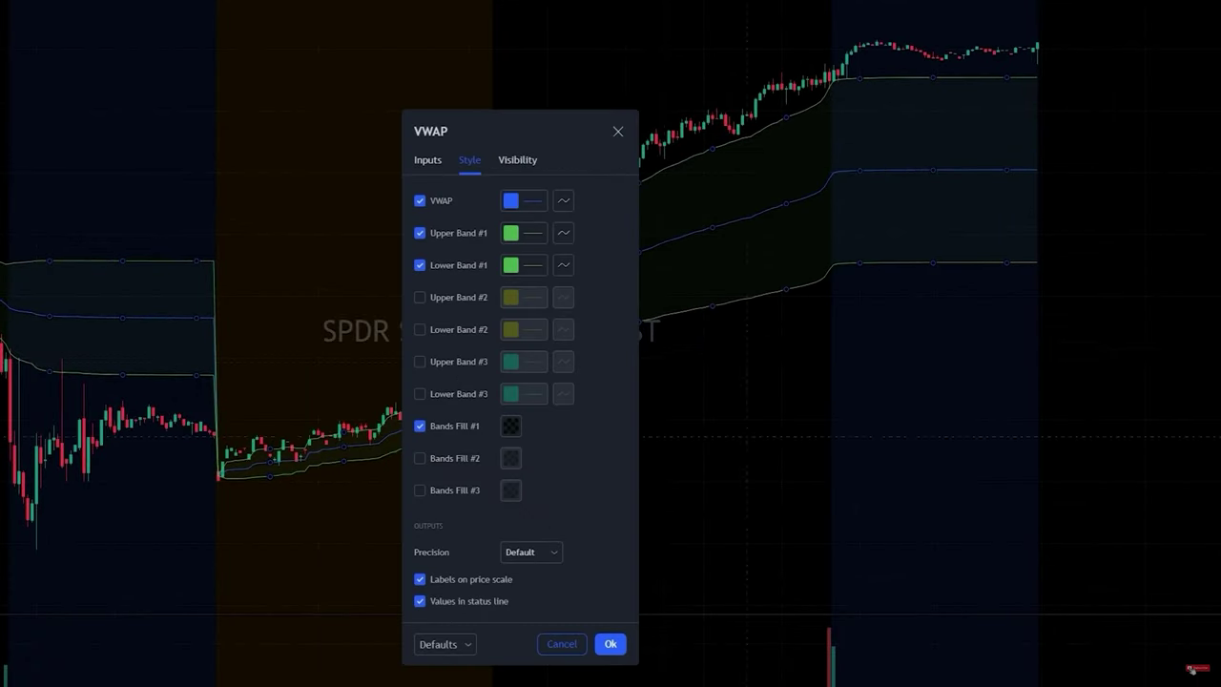
{"action": "left_click", "coordinate": [420, 233]}
{"action": "left_click", "coordinate": [420, 266]}
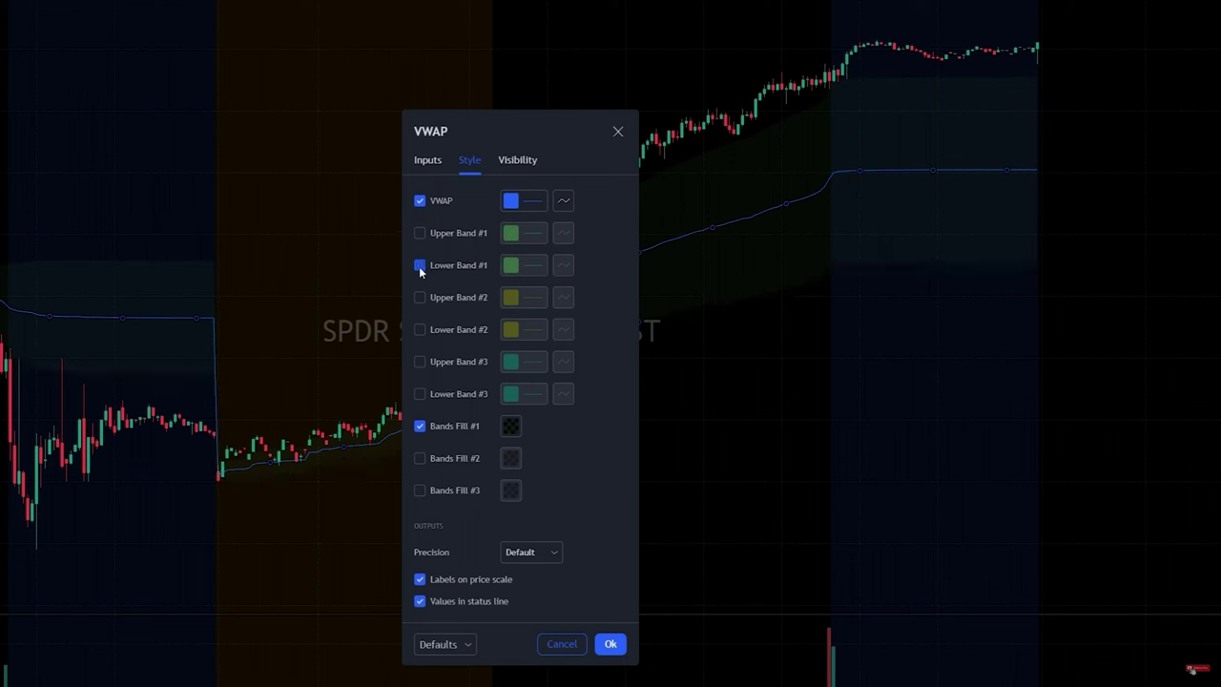
- Set the VWAP line's colour to dark purple and move the settings dialog to uncover the chart
{"action": "left_click", "coordinate": [515, 203]}
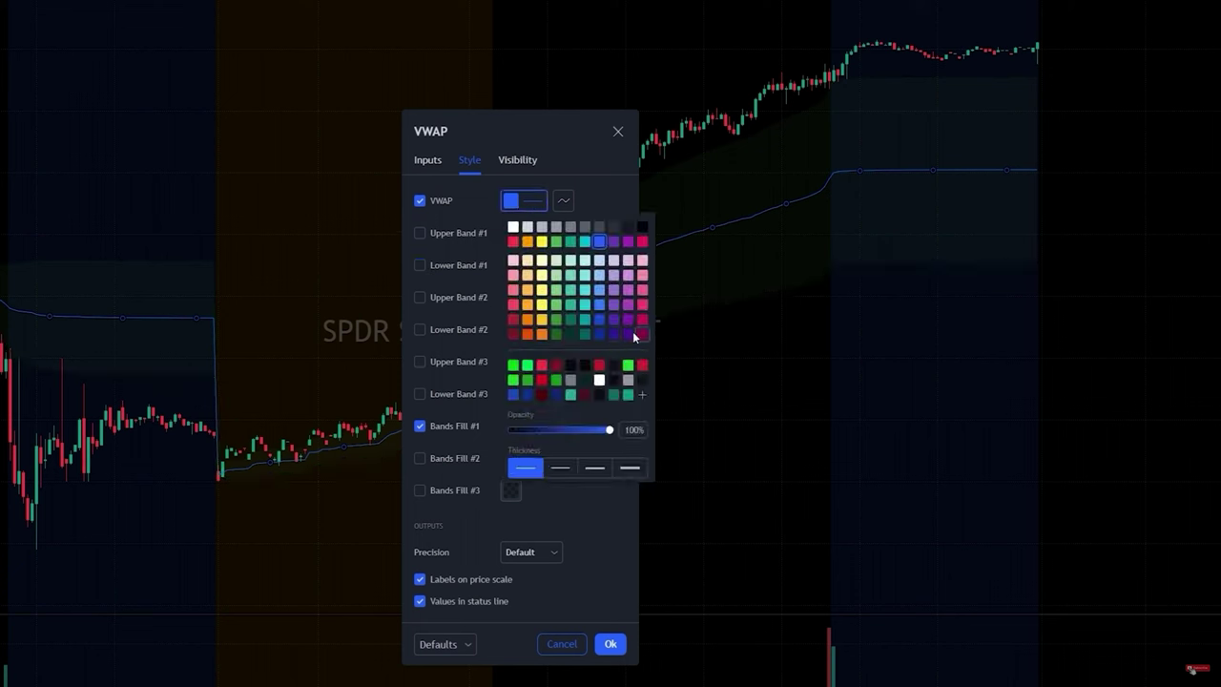
{"action": "left_click", "coordinate": [629, 319]}
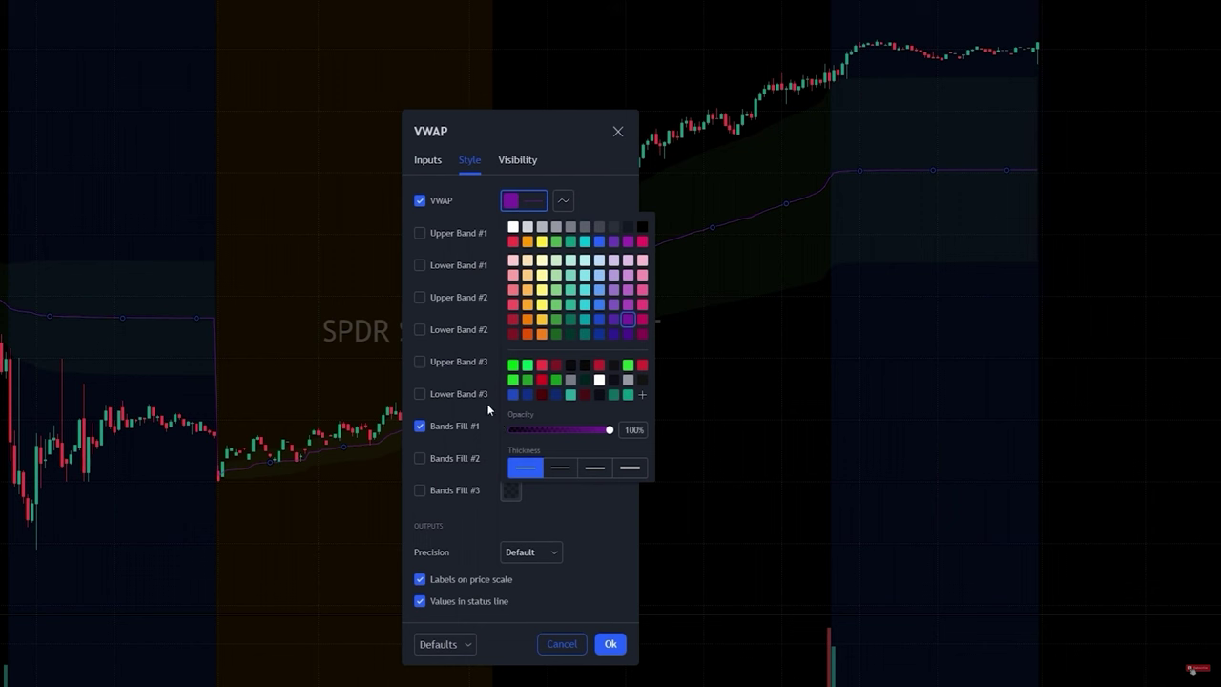
{"action": "left_click", "coordinate": [475, 204]}
{"action": "left_click_drag", "start_coordinate": [536, 129], "coordinate": [183, 35]}
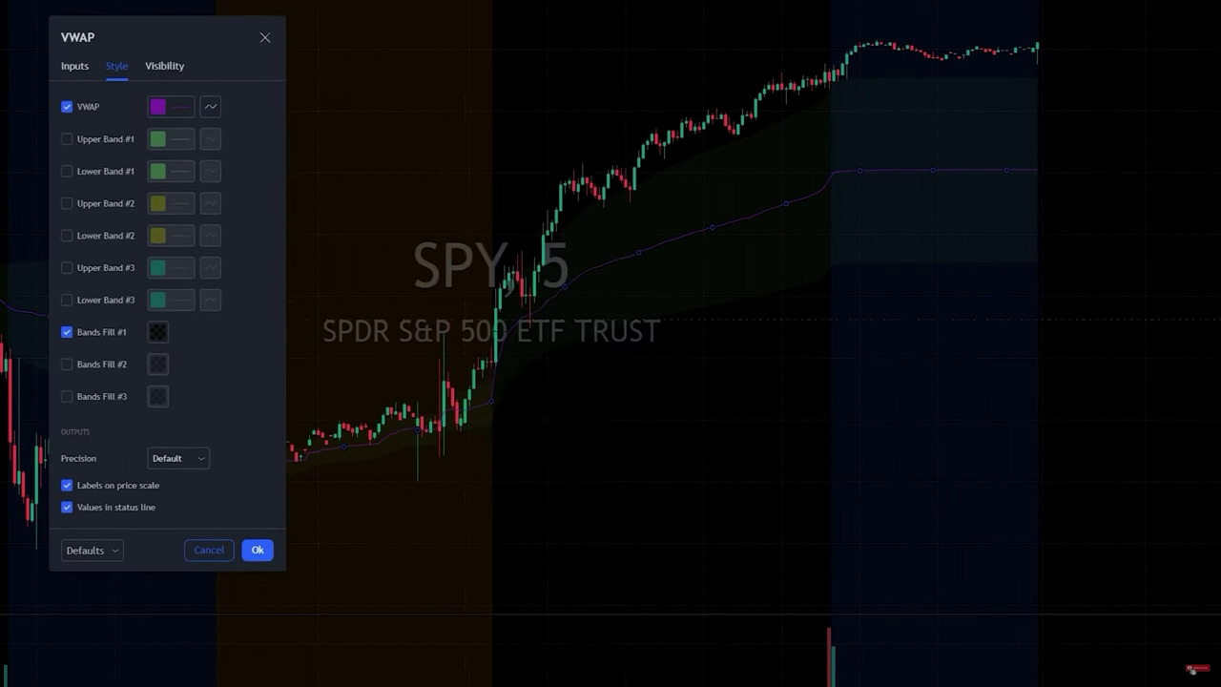
- Turn off Bands Fill #1 for the VWAP and review its visibility options per timeframe
{"action": "left_click", "coordinate": [66, 332]}
{"action": "left_click_drag", "start_coordinate": [171, 45], "coordinate": [355, 76]}
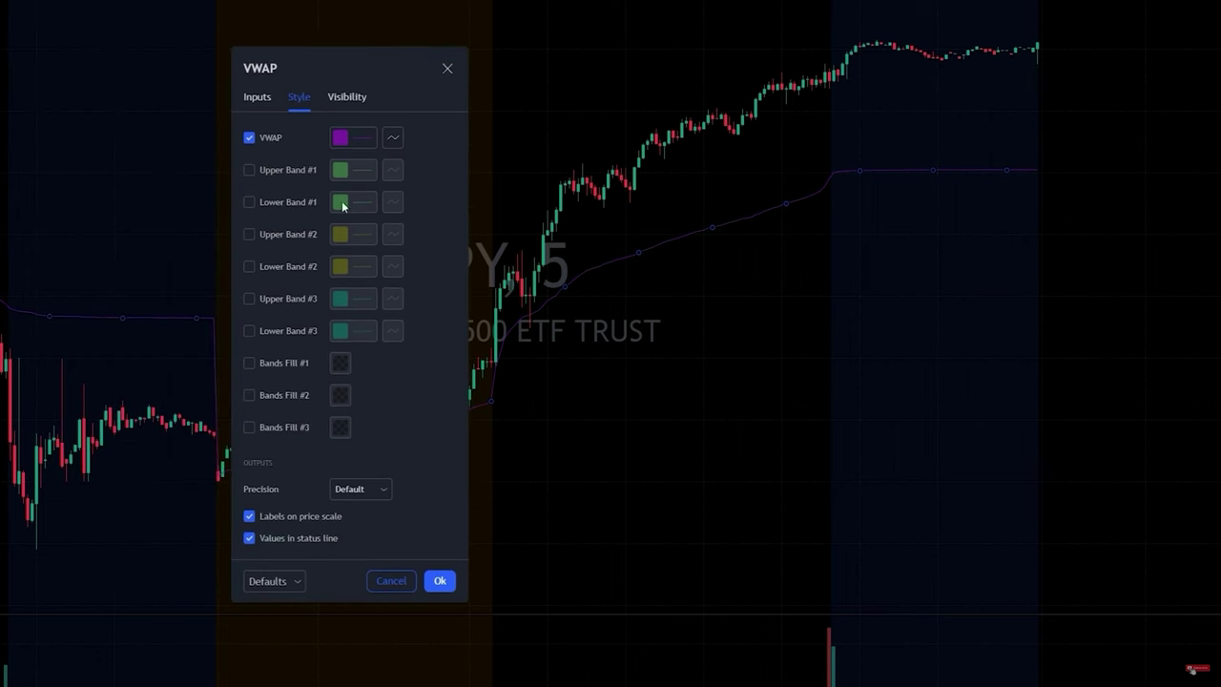
{"action": "left_click", "coordinate": [345, 97]}
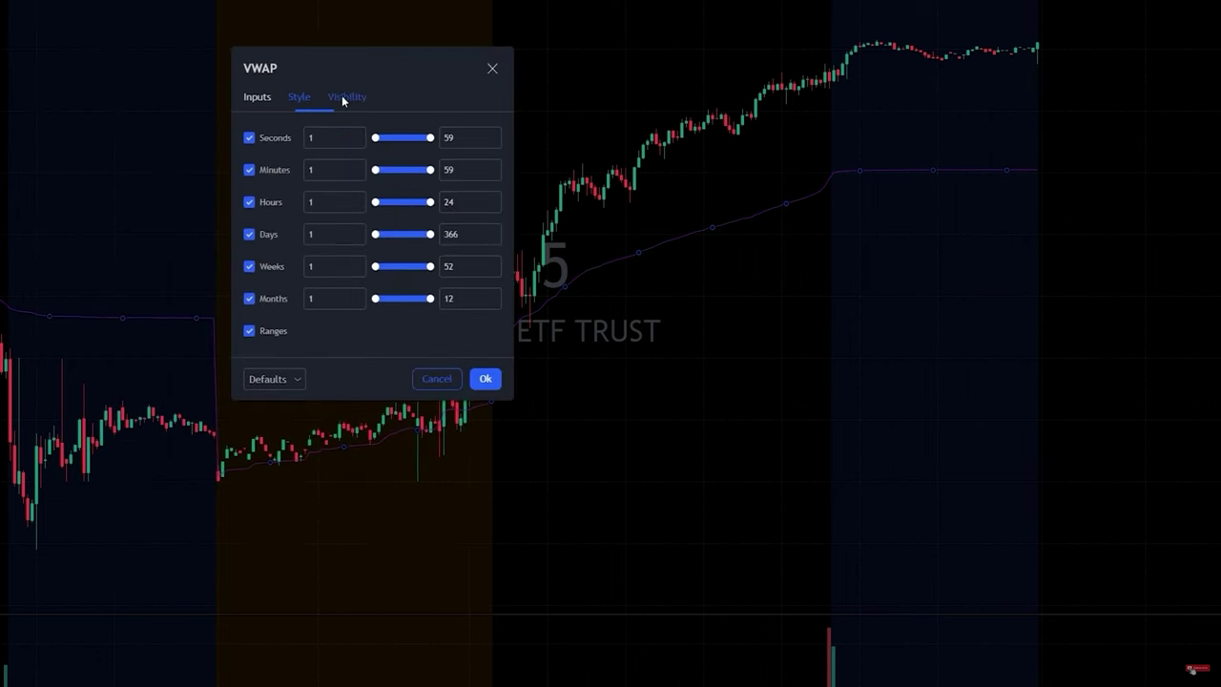
{"action": "left_click_drag", "start_coordinate": [347, 67], "coordinate": [220, 134]}
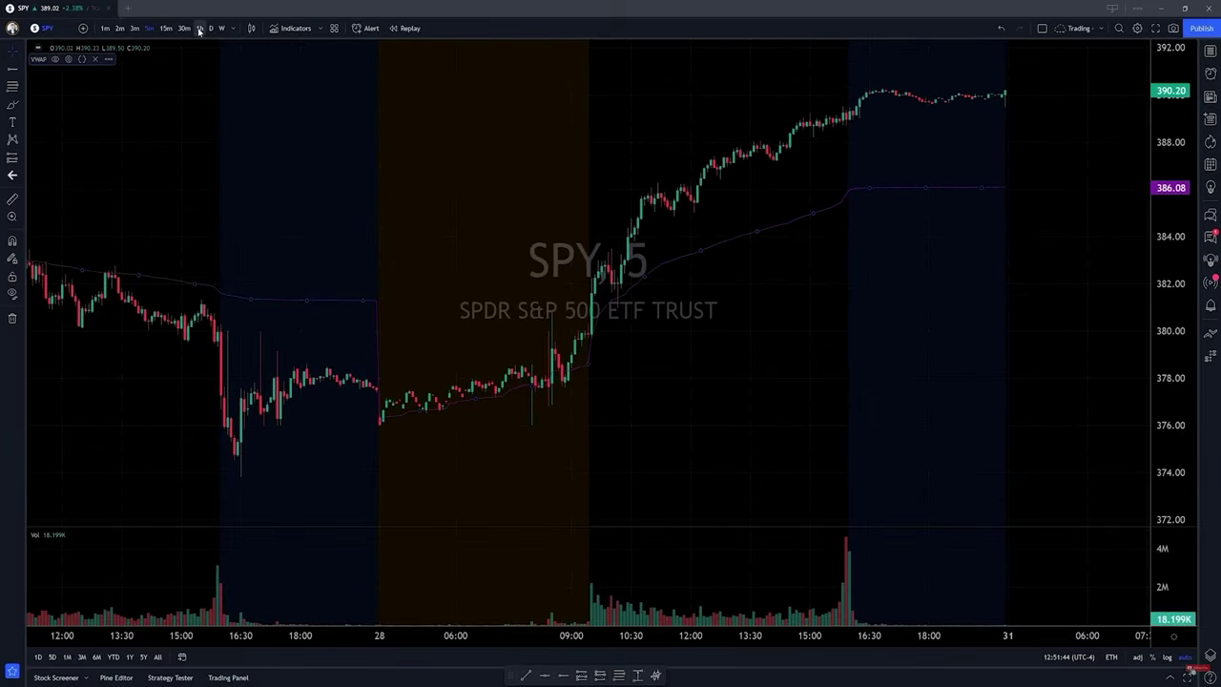
- View SPY on the 1-hour and daily intervals, and turn off the VWAP's visibility for months, weeks, days and hours
{"action": "left_click", "coordinate": [199, 27]}
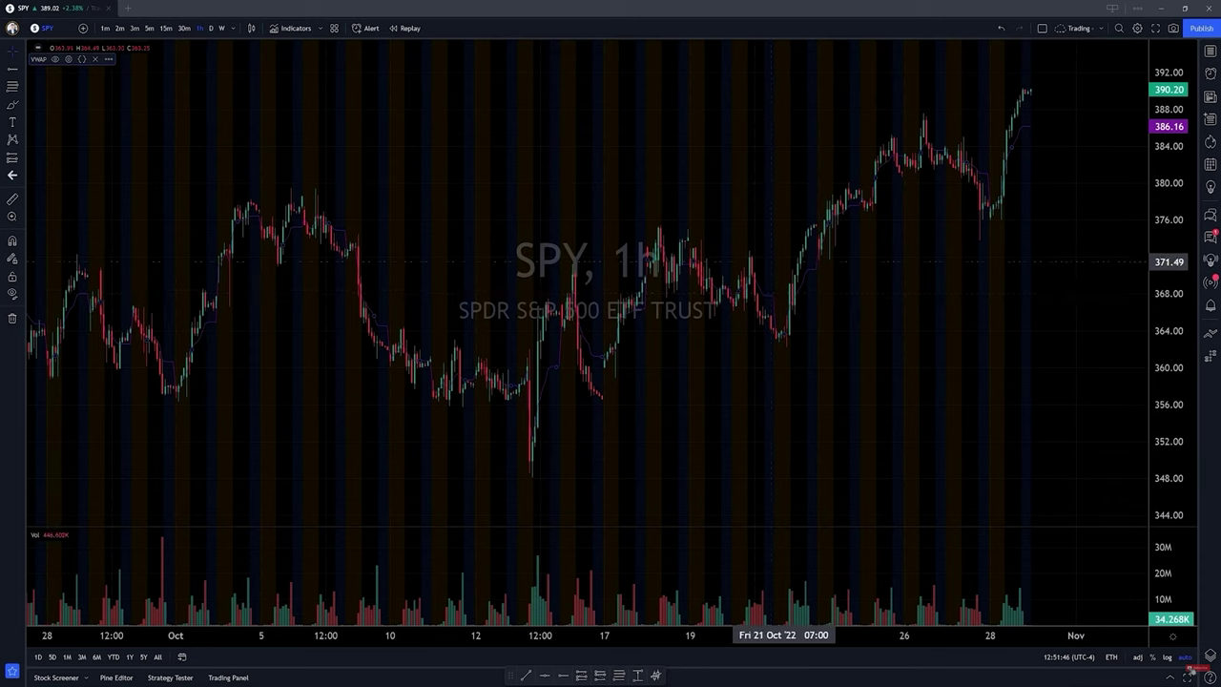
{"action": "left_click", "coordinate": [210, 27]}
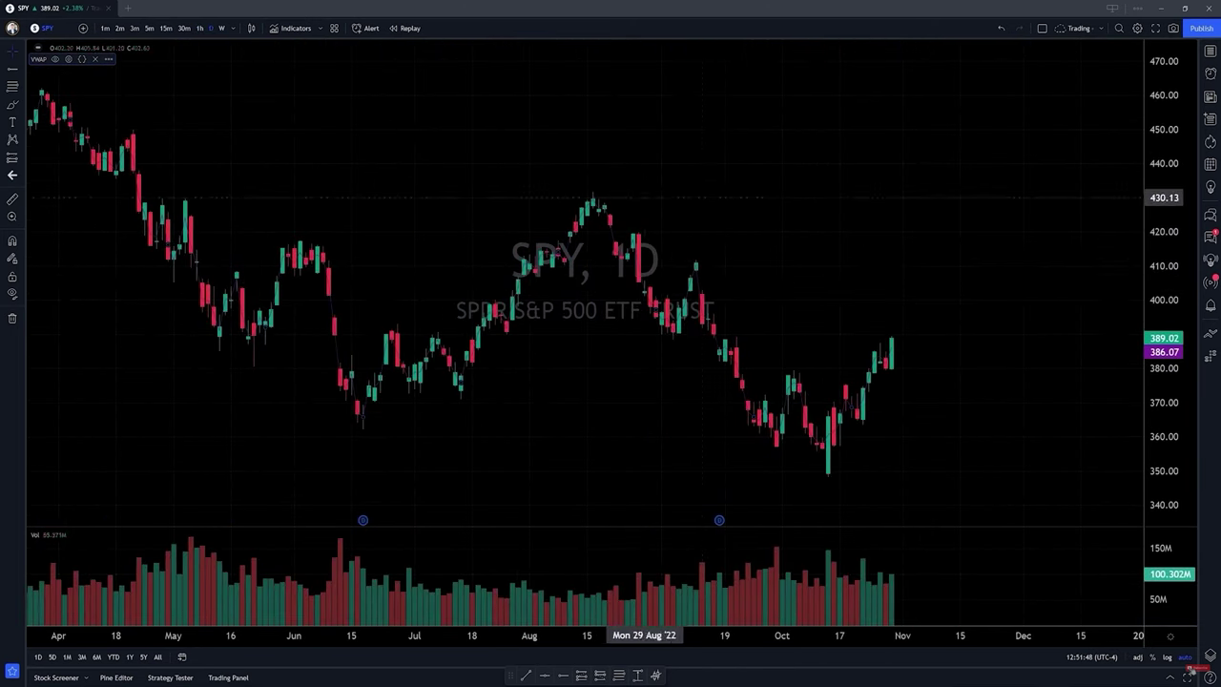
{"action": "right_click", "coordinate": [699, 286]}
{"action": "left_click", "coordinate": [739, 502]}
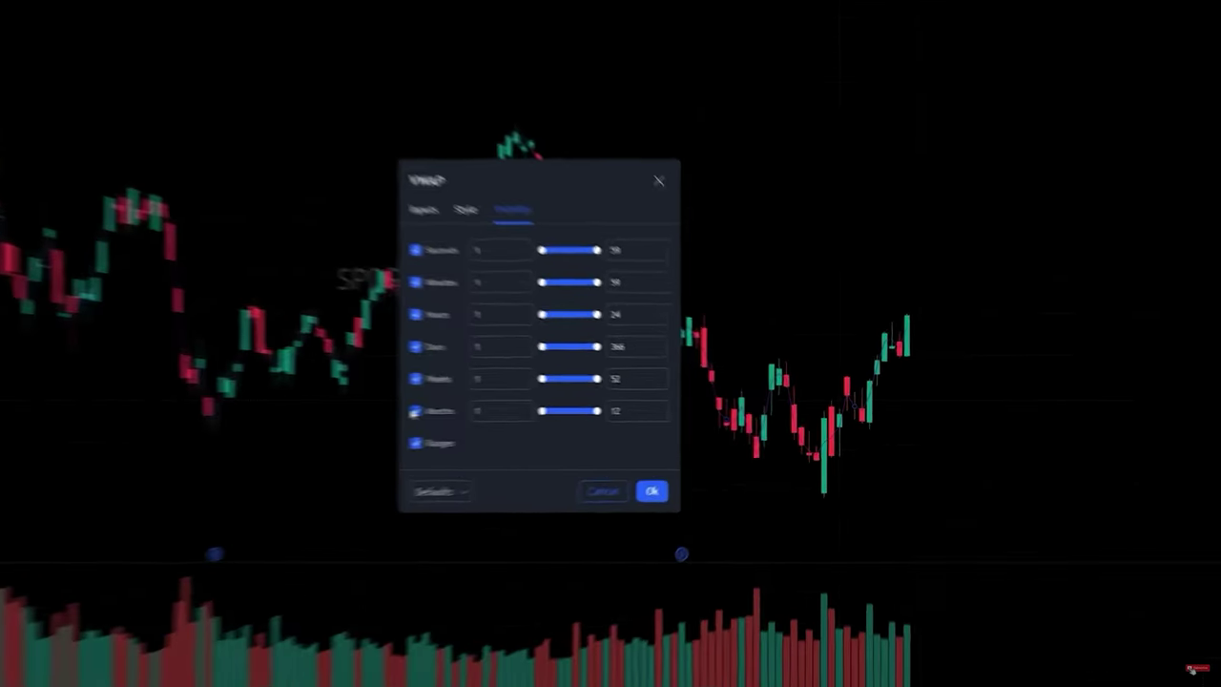
{"action": "left_click", "coordinate": [516, 410]}
{"action": "left_click", "coordinate": [350, 374]}
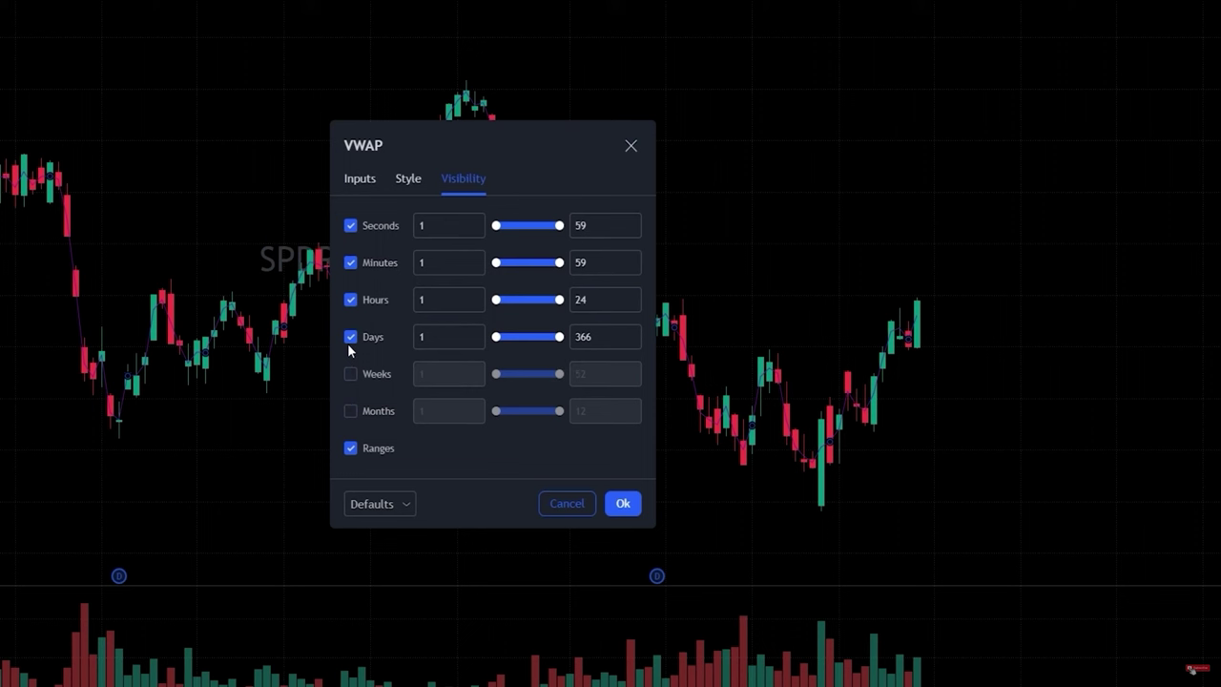
{"action": "left_click", "coordinate": [349, 340]}
{"action": "left_click", "coordinate": [350, 297]}
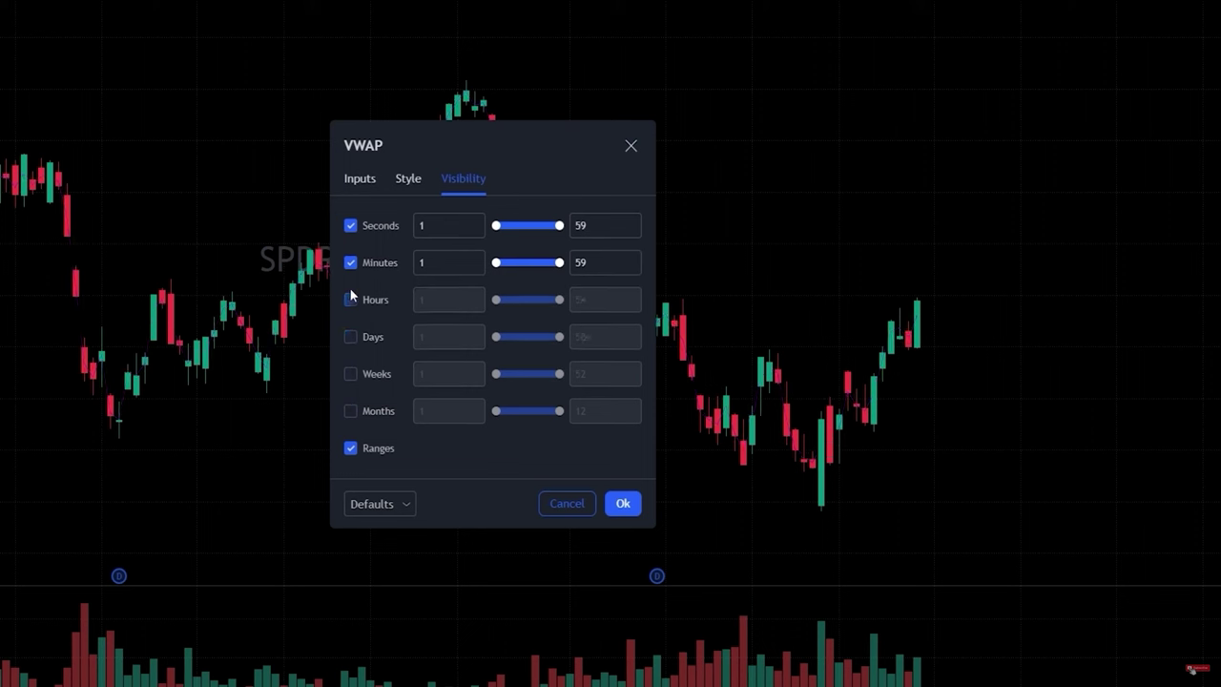
- Limit the VWAP's minutes visibility to a maximum of 5 and apply the settings
{"action": "left_click", "coordinate": [599, 255]}
{"action": "key", "text": "BackSpace"}
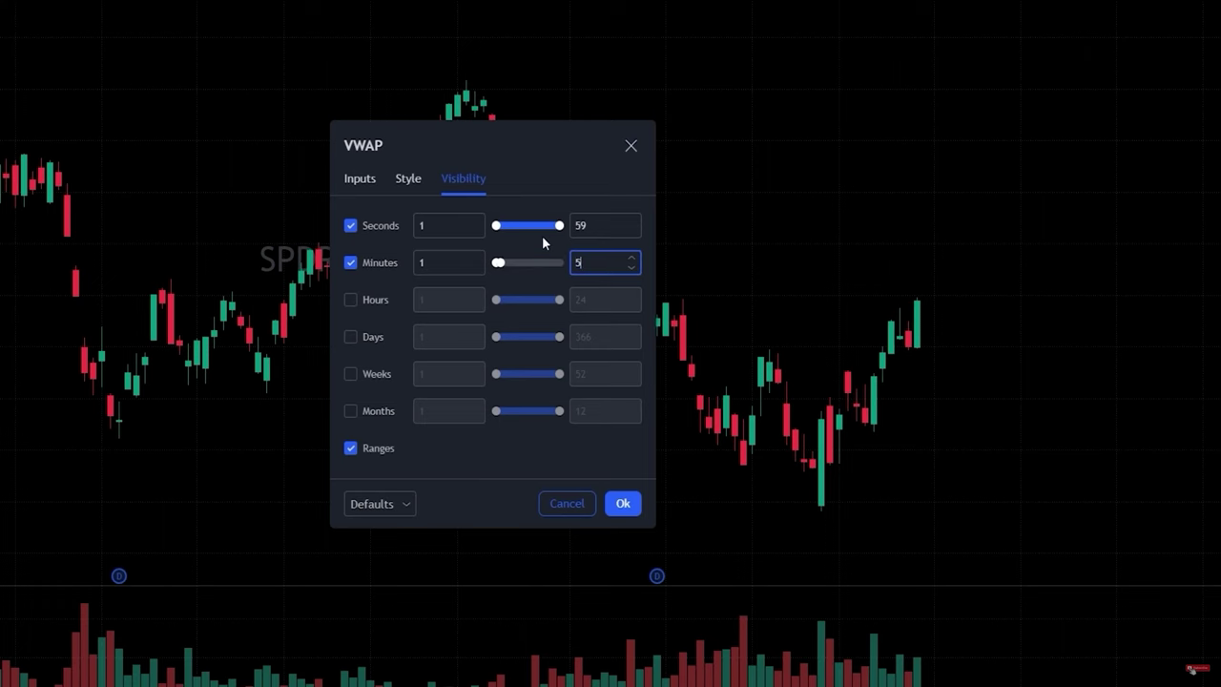
{"action": "left_click", "coordinate": [623, 503]}
- Check the VWAP's visibility on the 5-minute, 15-minute and 3-minute SPY charts
{"action": "left_click", "coordinate": [148, 28]}
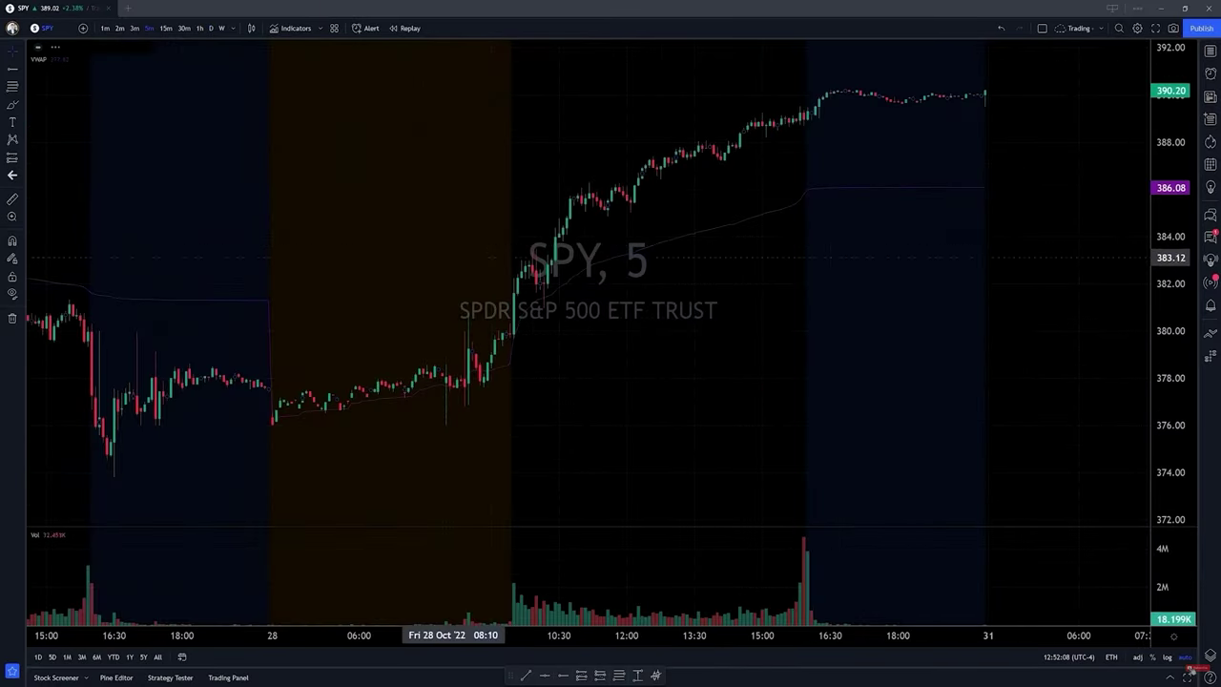
{"action": "left_click", "coordinate": [168, 29]}
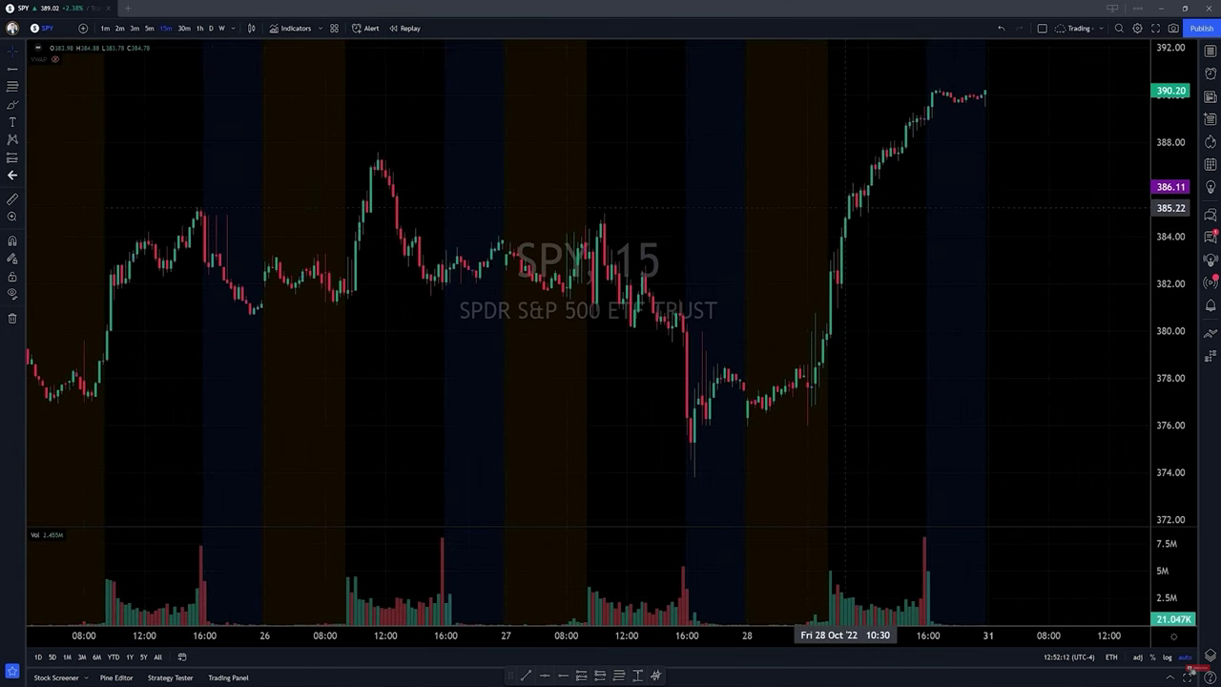
{"action": "left_click_drag", "start_coordinate": [845, 205], "coordinate": [805, 223]}
{"action": "scroll", "coordinate": [806, 222], "scroll_direction": "up", "scroll_amount": 2}
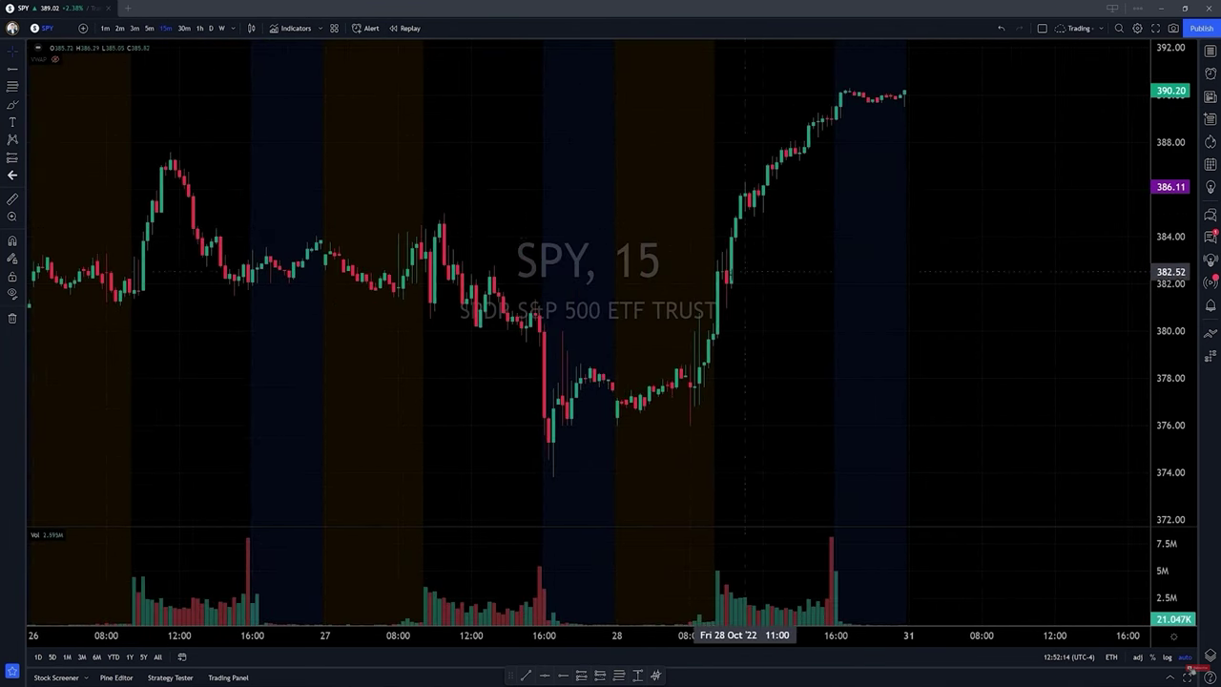
{"action": "scroll", "coordinate": [723, 256], "scroll_direction": "down", "scroll_amount": 1}
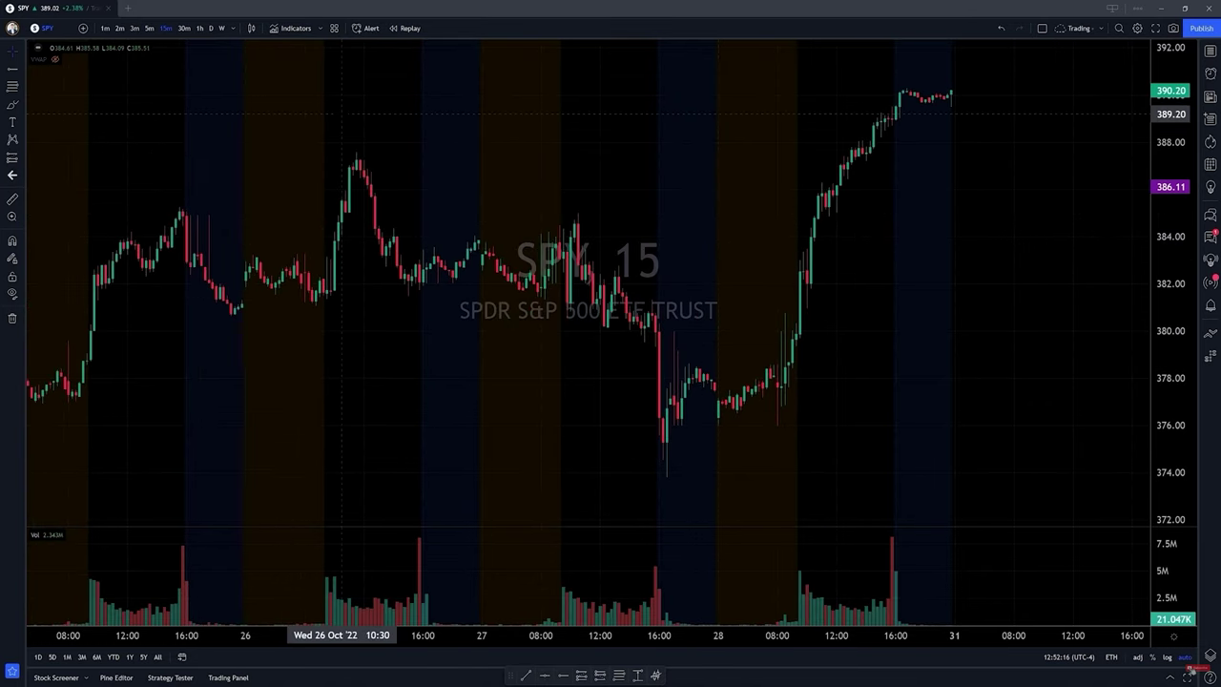
{"action": "key", "text": "3"}
{"action": "key", "text": "Return"}
{"action": "scroll", "coordinate": [377, 303], "scroll_direction": "down", "scroll_amount": 1}
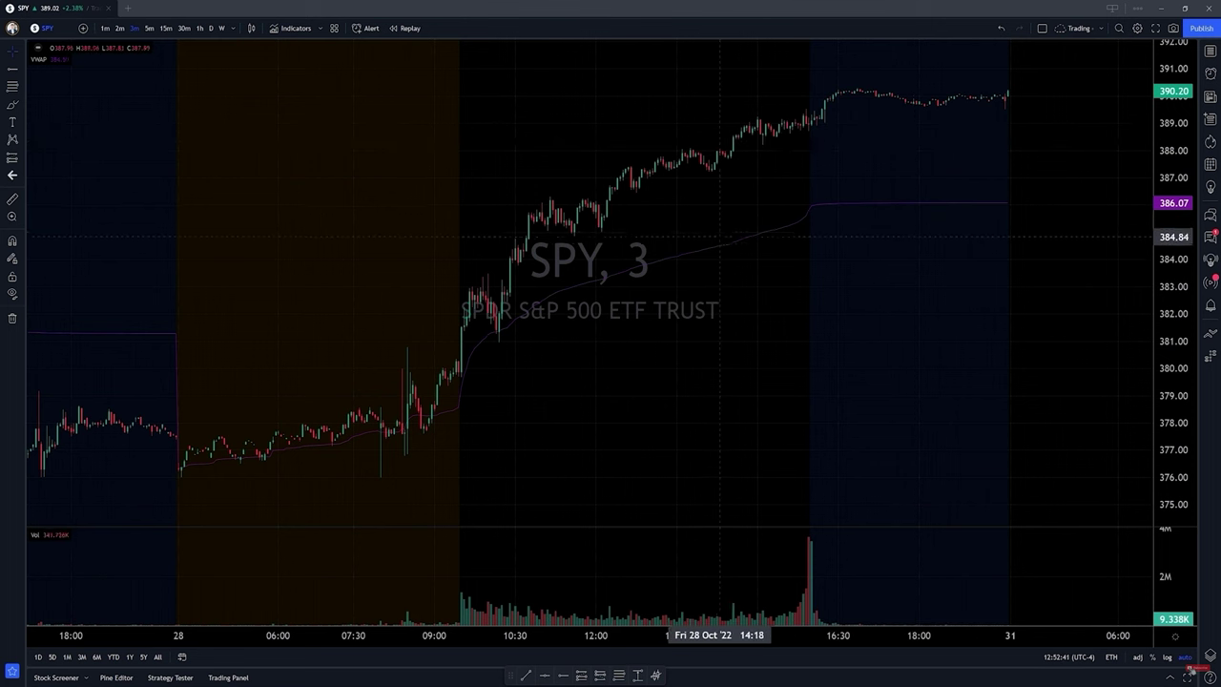
- Save the current VWAP indicator settings as default and close the settings dialog
{"action": "right_click", "coordinate": [718, 246]}
{"action": "left_click", "coordinate": [752, 462]}
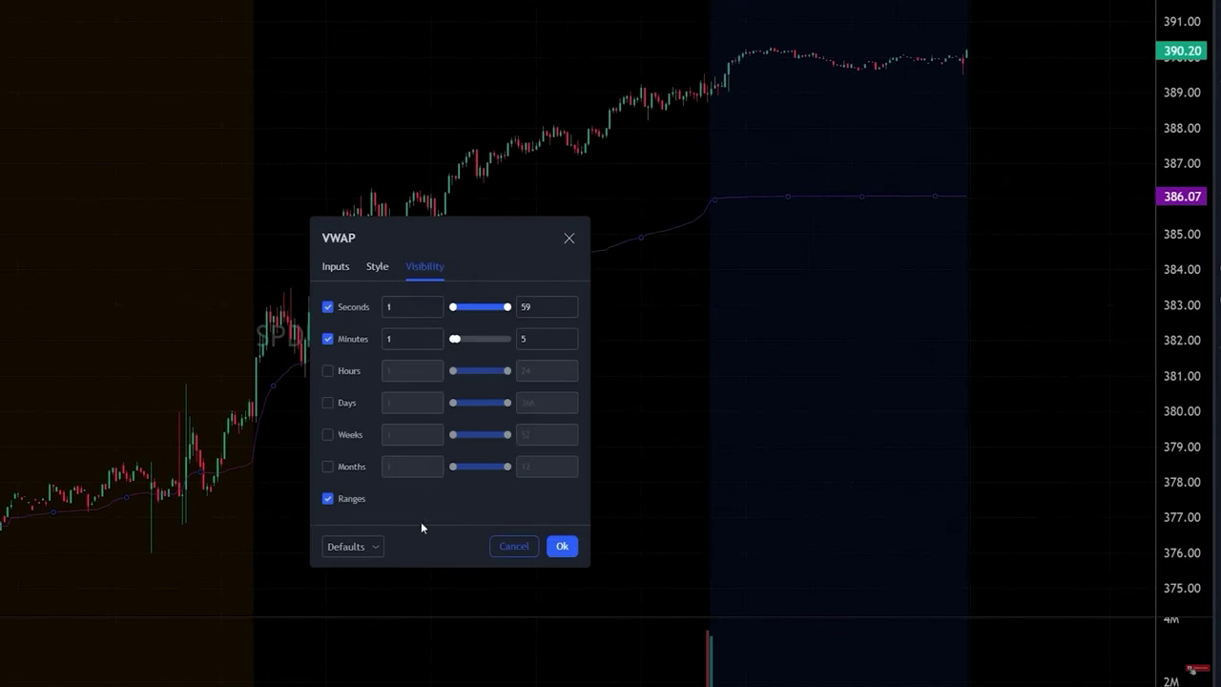
{"action": "left_click", "coordinate": [369, 546]}
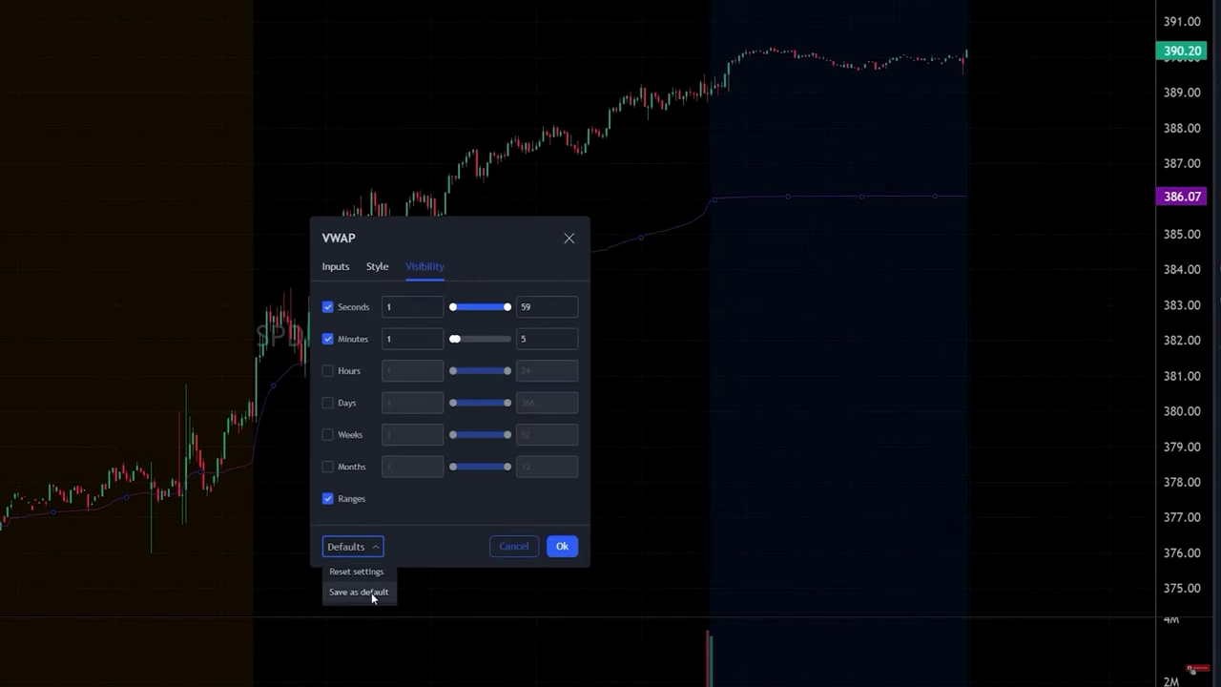
{"action": "left_click", "coordinate": [370, 592]}
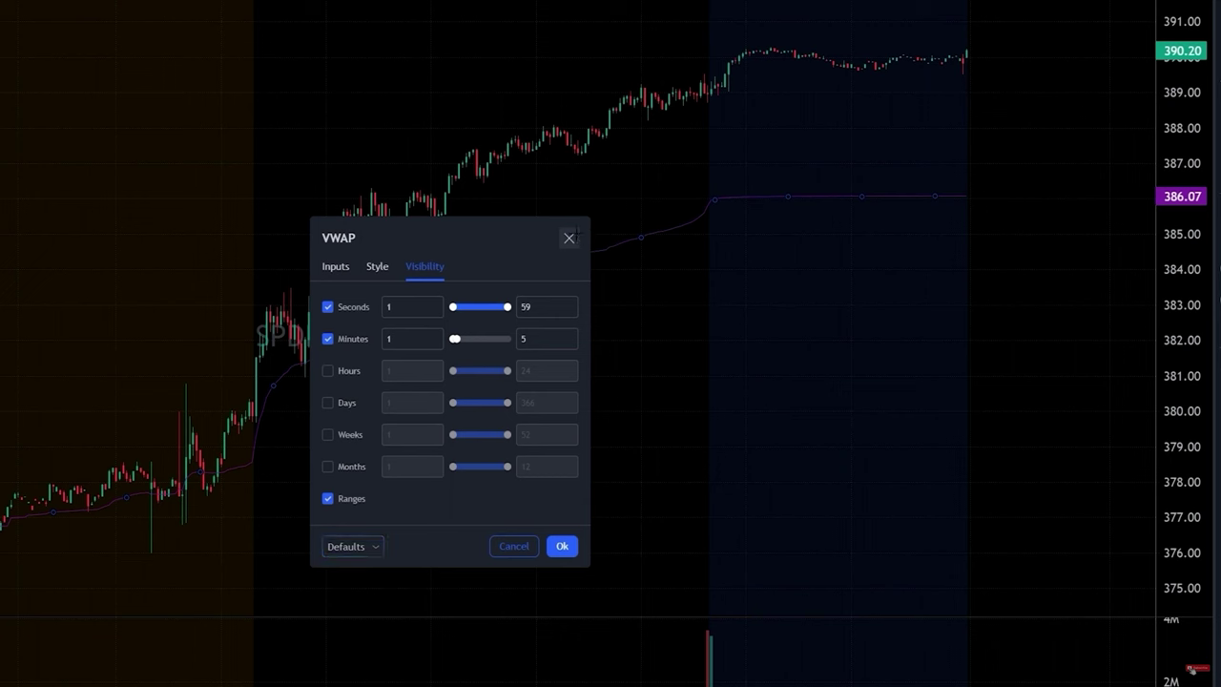
{"action": "left_click", "coordinate": [571, 236]}
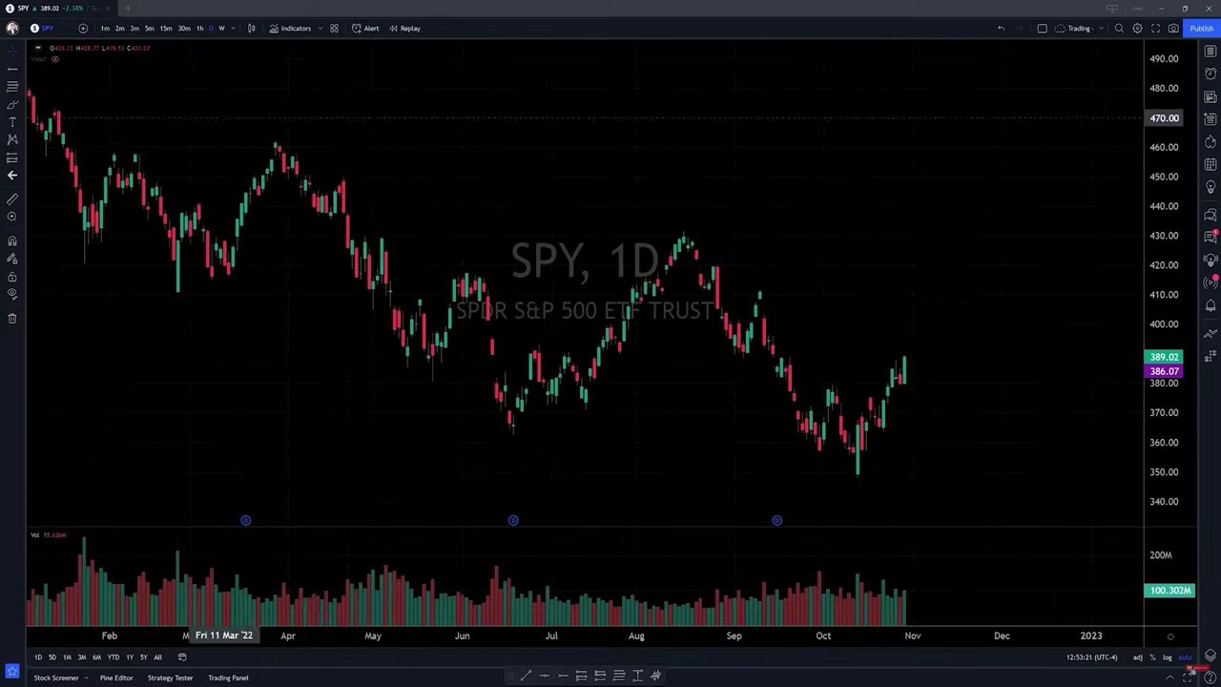
- Turn off Labels on price scale in the VWAP's style settings and apply the change
{"action": "left_click", "coordinate": [68, 59]}
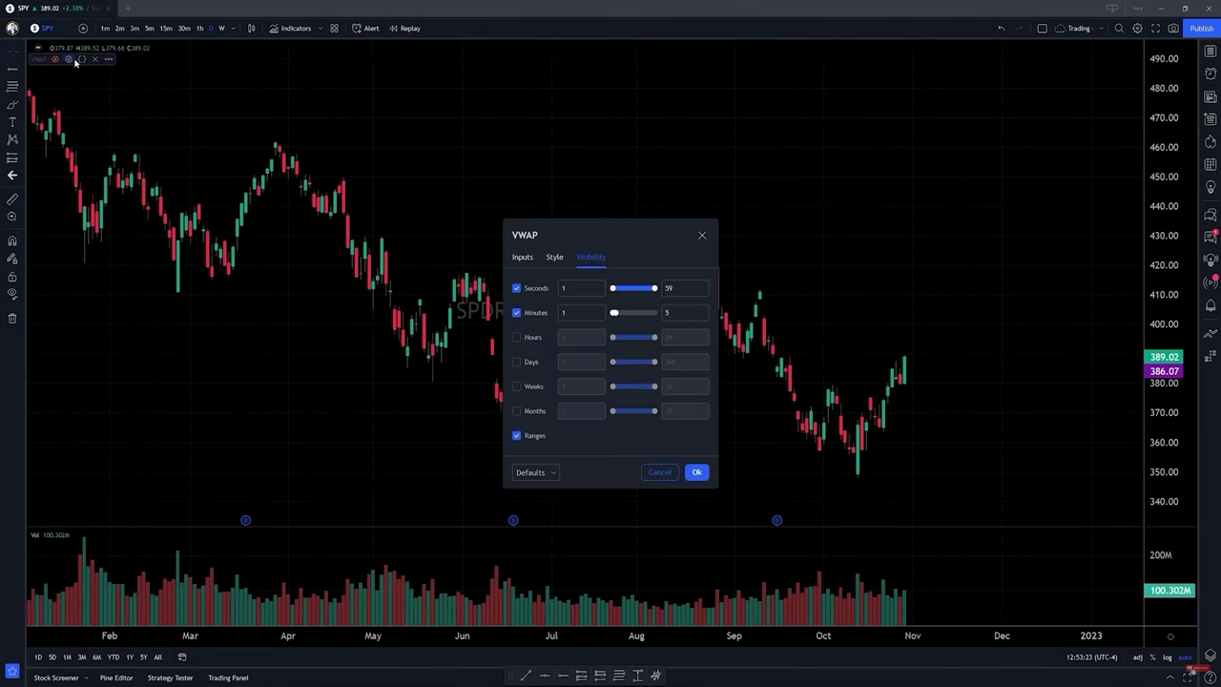
{"action": "left_click", "coordinate": [522, 257]}
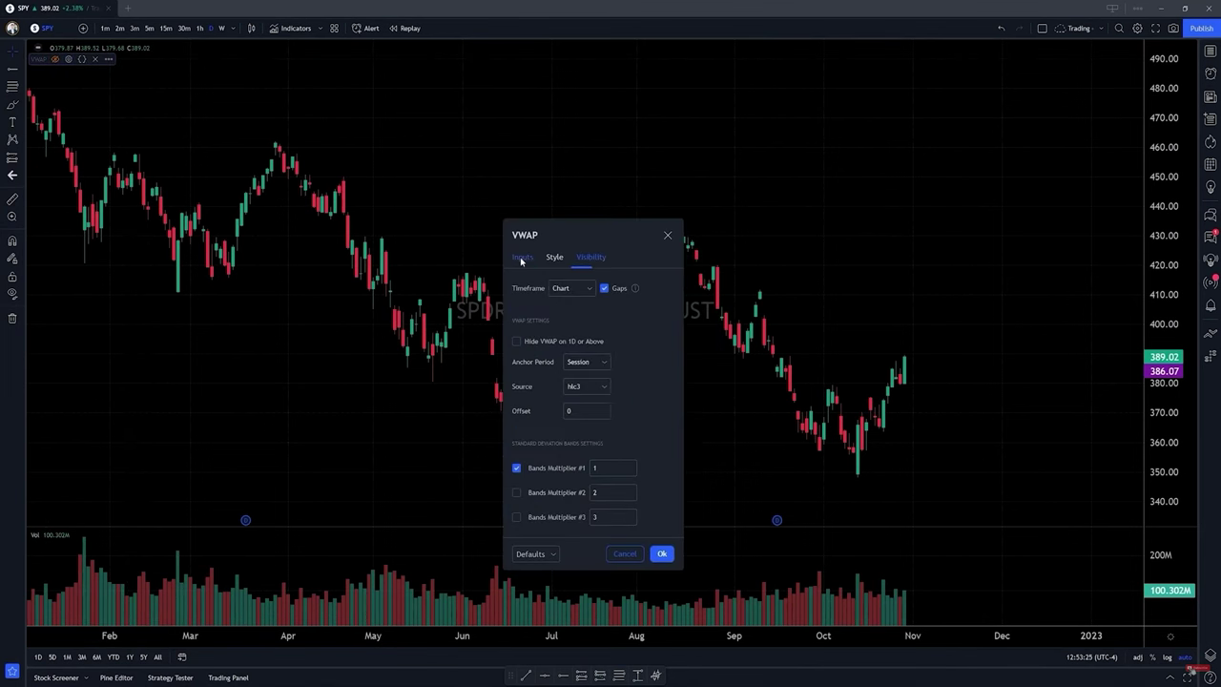
{"action": "left_click", "coordinate": [552, 257]}
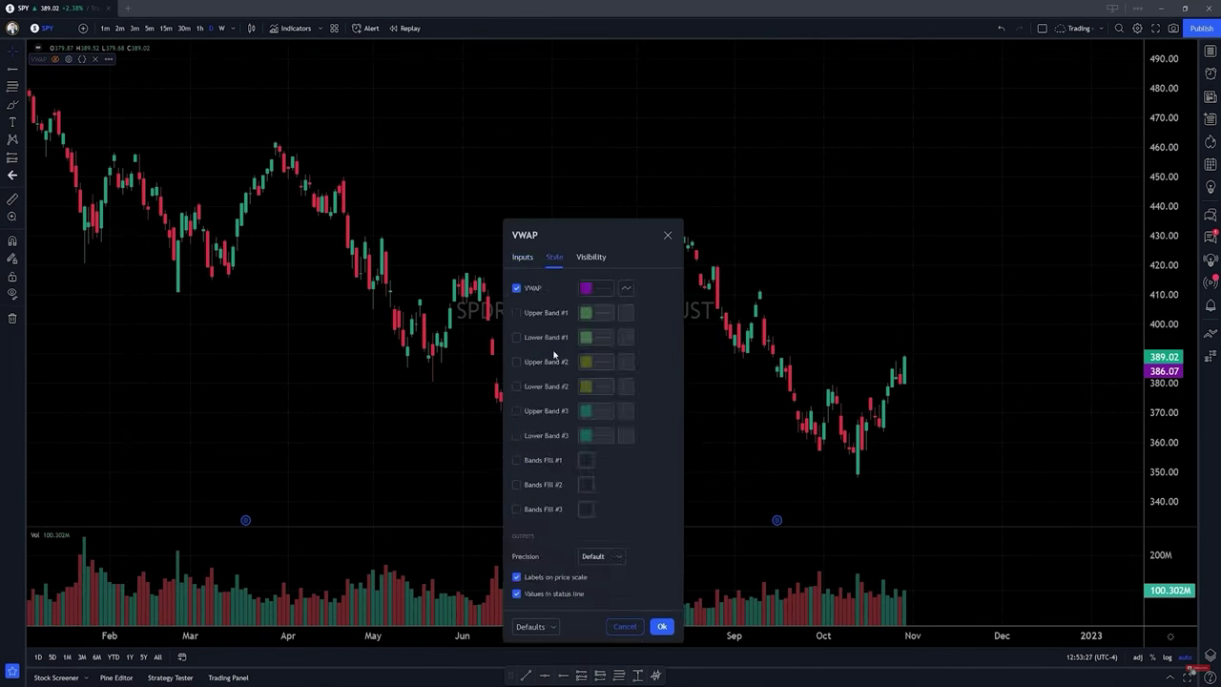
{"action": "left_click", "coordinate": [557, 578]}
{"action": "left_click", "coordinate": [658, 626]}
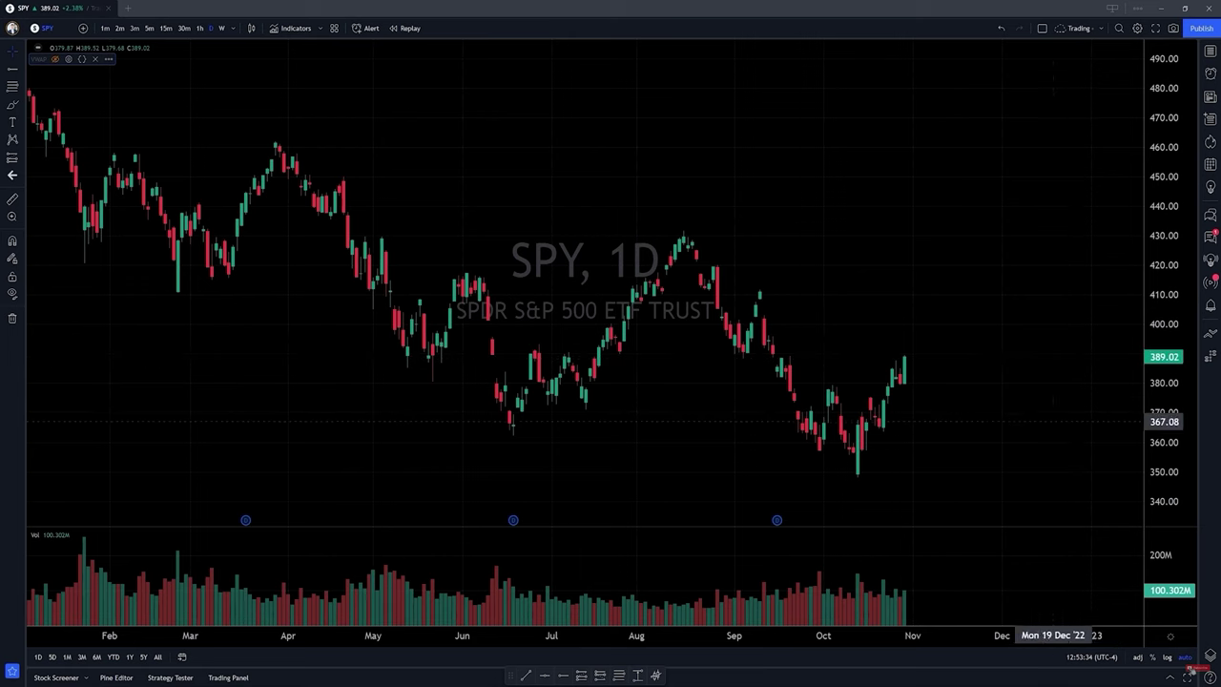
- Switch the SPY chart from the daily to the 3-minute interval
{"action": "scroll", "coordinate": [1059, 477], "scroll_direction": "down", "scroll_amount": 2}
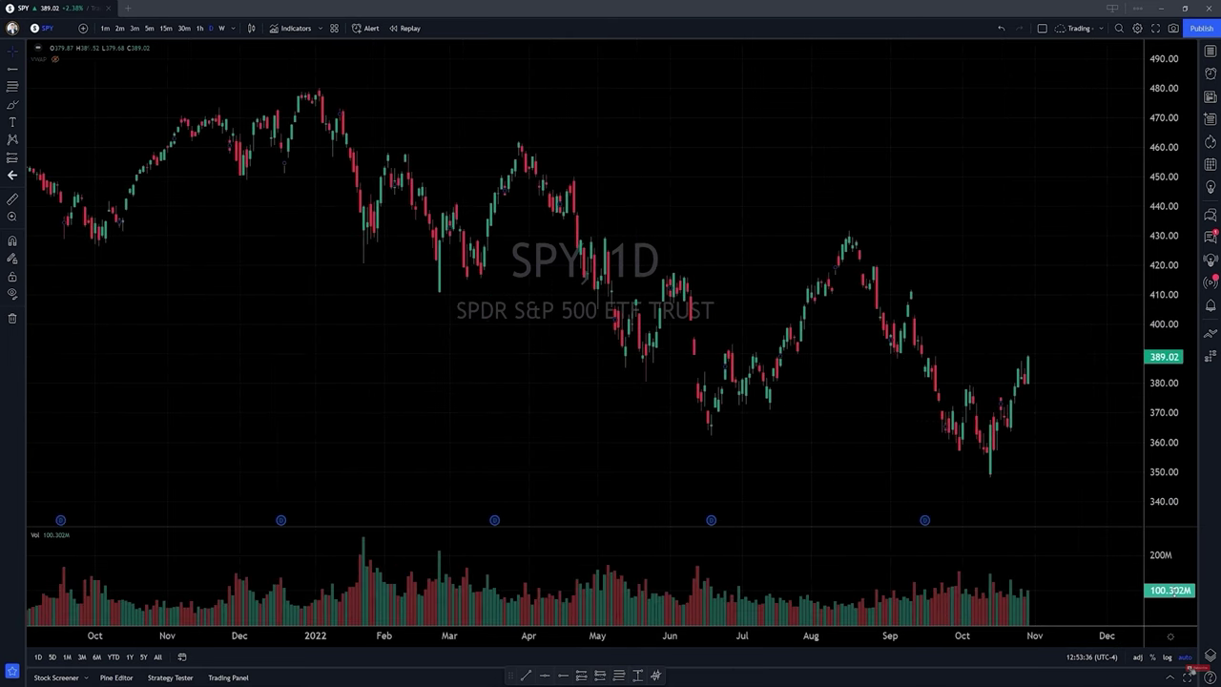
{"action": "scroll", "coordinate": [1064, 383], "scroll_direction": "up", "scroll_amount": 2}
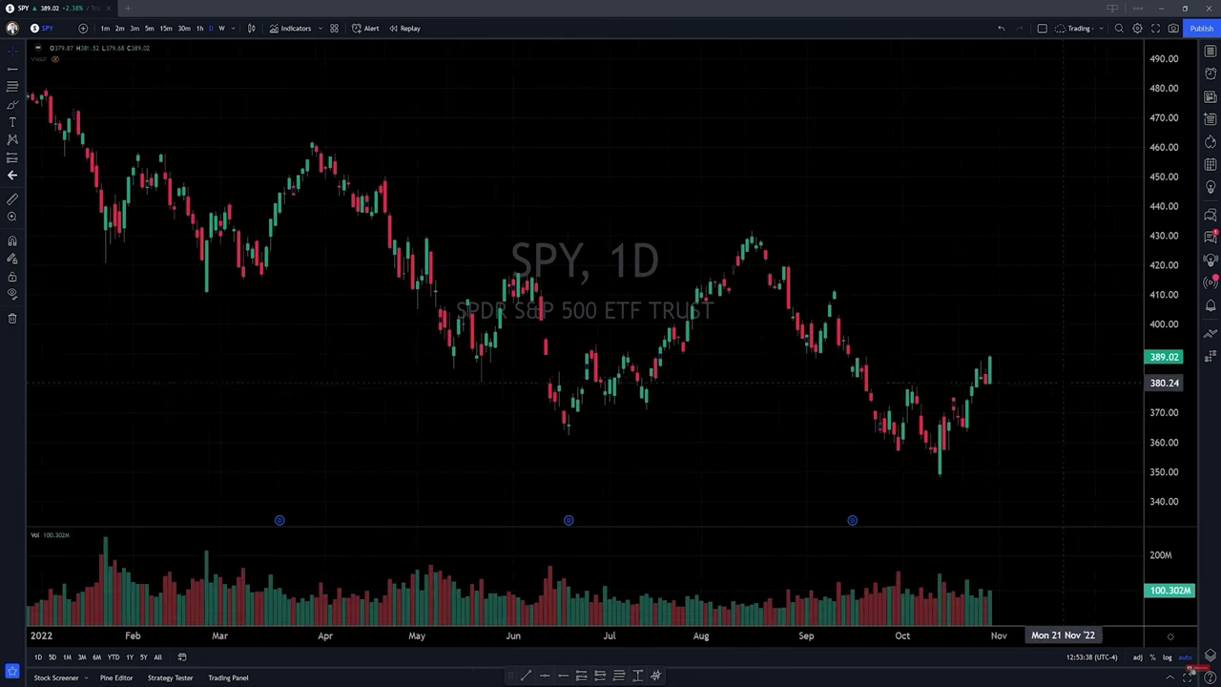
{"action": "left_click", "coordinate": [141, 28]}
{"action": "scroll", "coordinate": [693, 169], "scroll_direction": "down", "scroll_amount": 2}
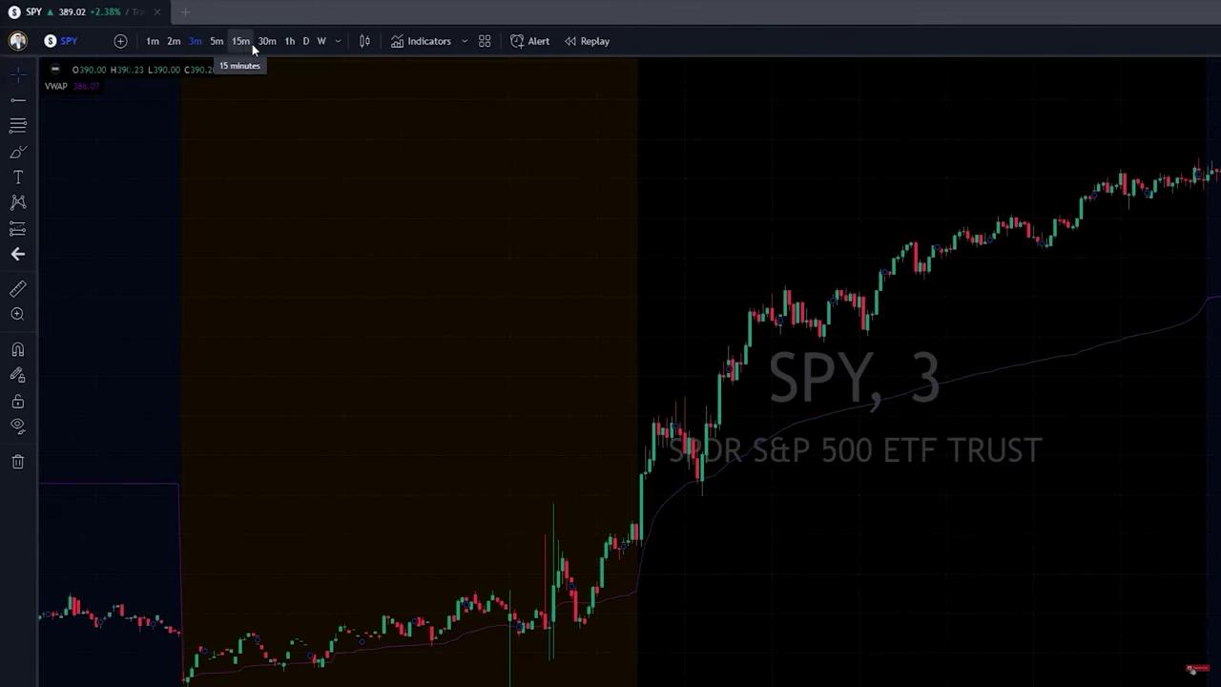
- Remove 1 minute, 3 minutes, 30 minutes and 1 hour from the favourite chart intervals
{"action": "left_click", "coordinate": [338, 43]}
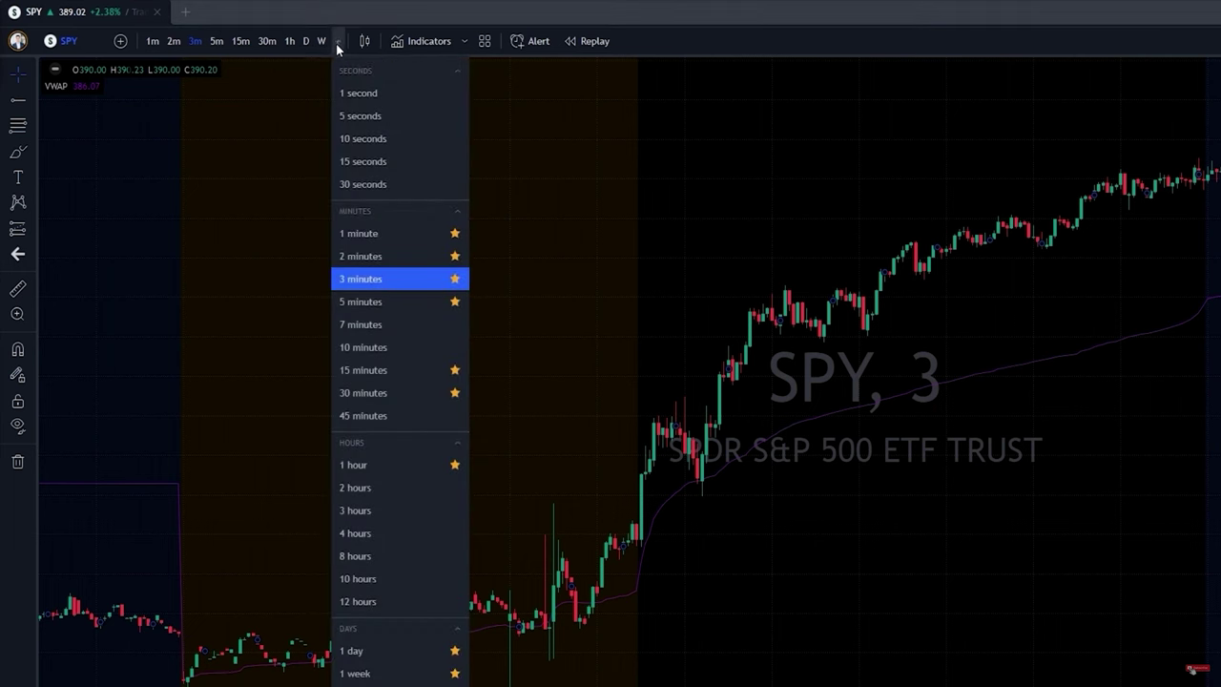
{"action": "left_click", "coordinate": [455, 234]}
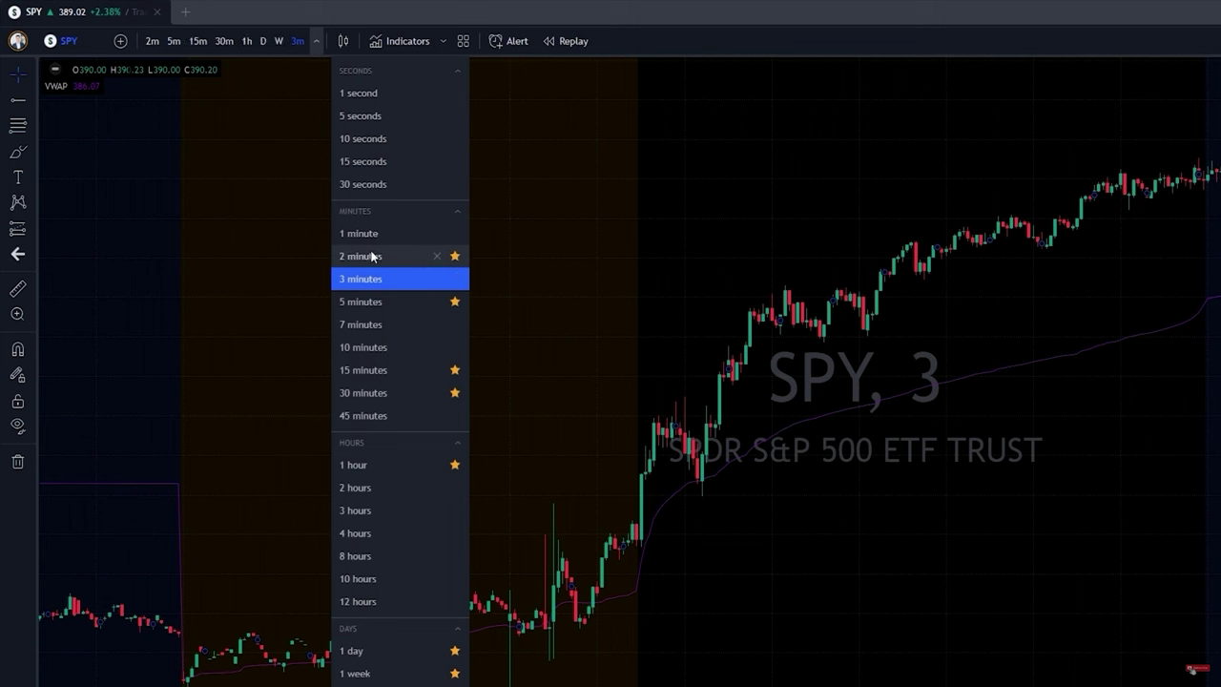
{"action": "left_click", "coordinate": [455, 394]}
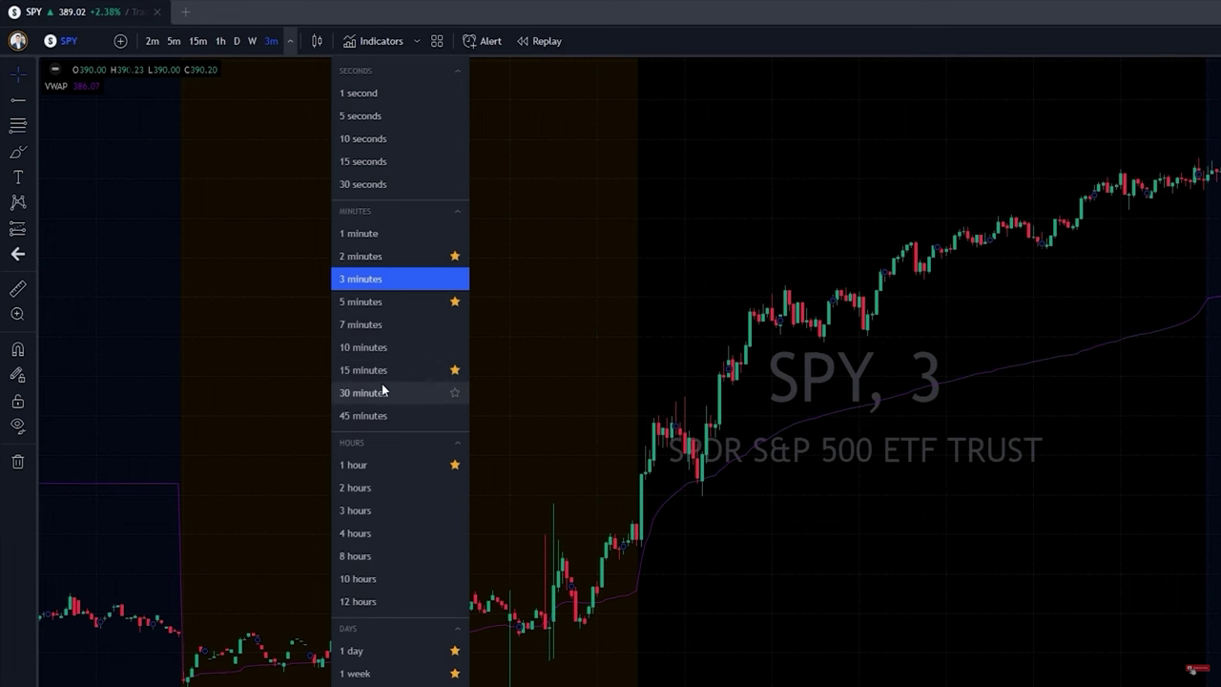
{"action": "left_click", "coordinate": [454, 465]}
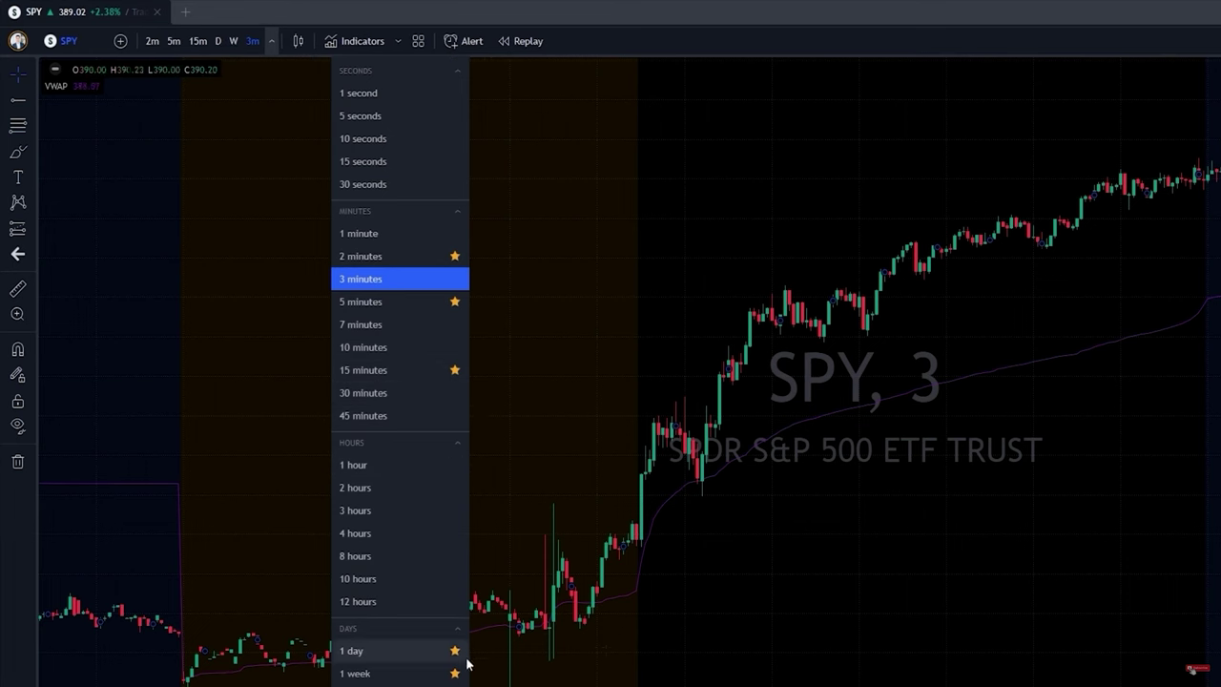
{"action": "key", "text": "Escape"}
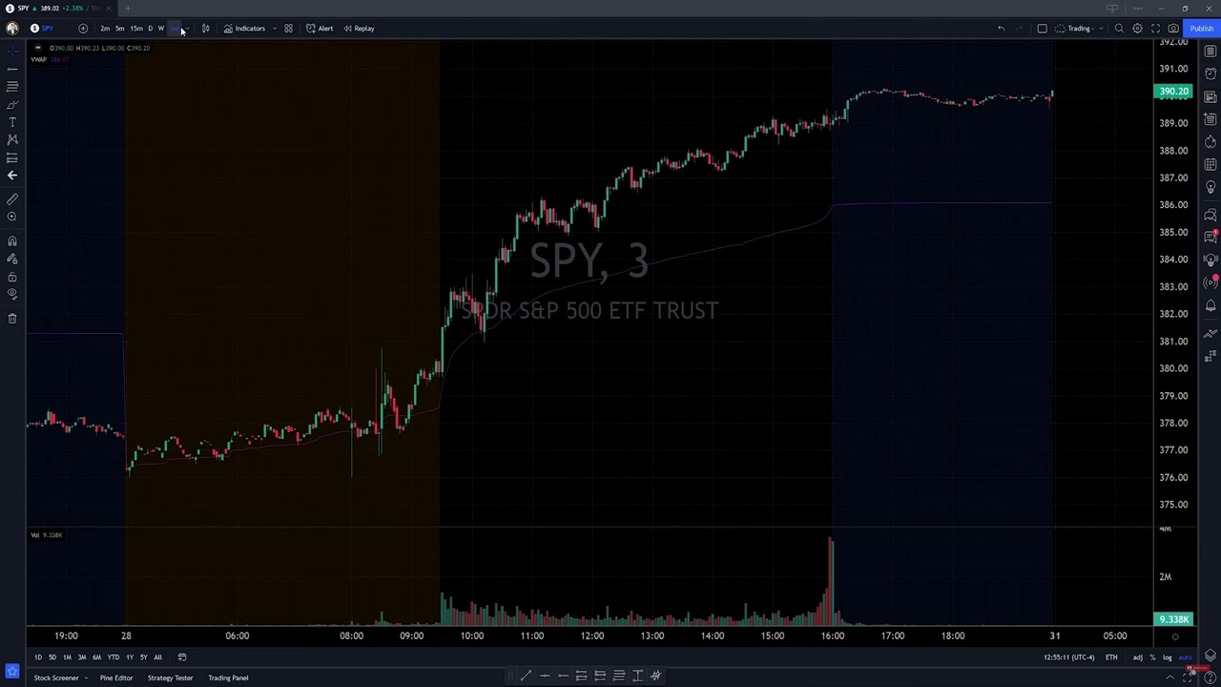
- Switch the SPY chart through the 5, 15, 30, 45 and 1-minute intervals, ending on 2 minutes
{"action": "left_click", "coordinate": [120, 27]}
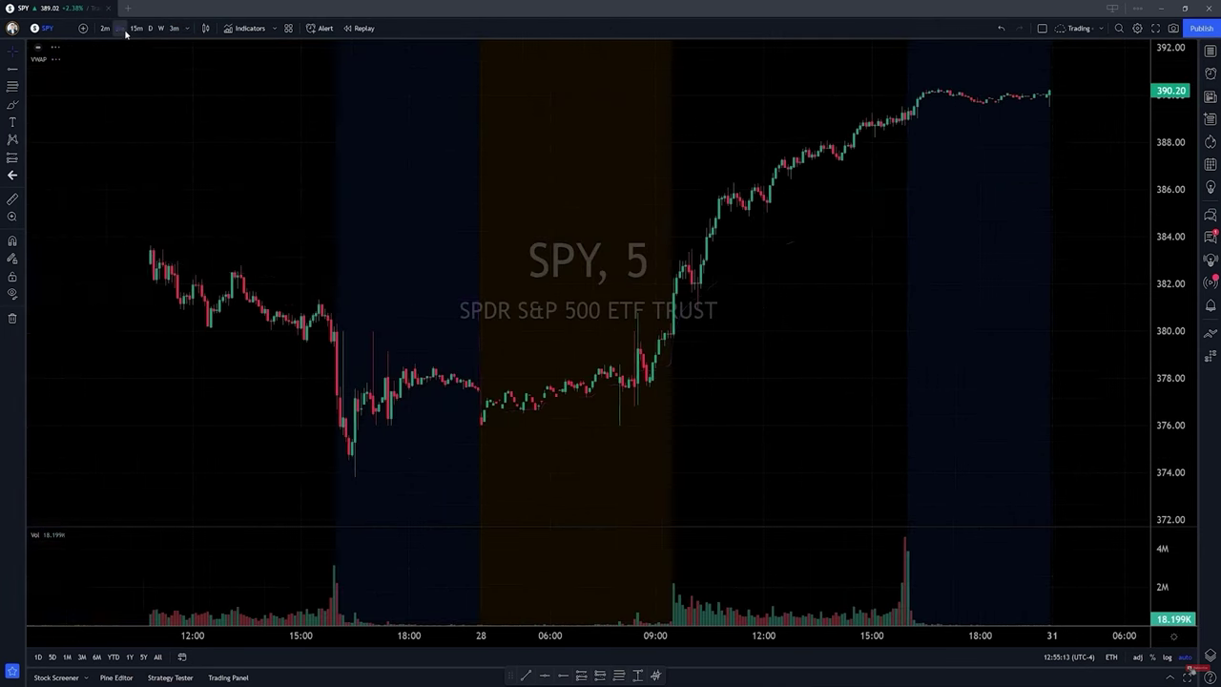
{"action": "left_click", "coordinate": [136, 28]}
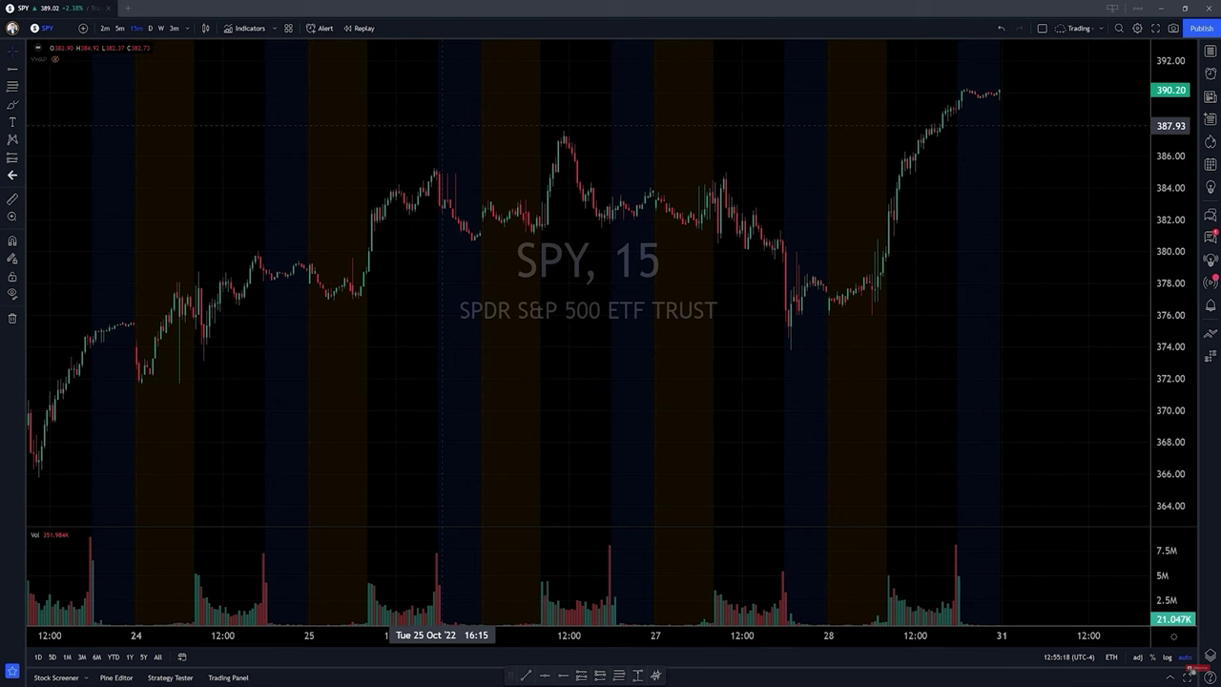
{"action": "type", "text": "30"}
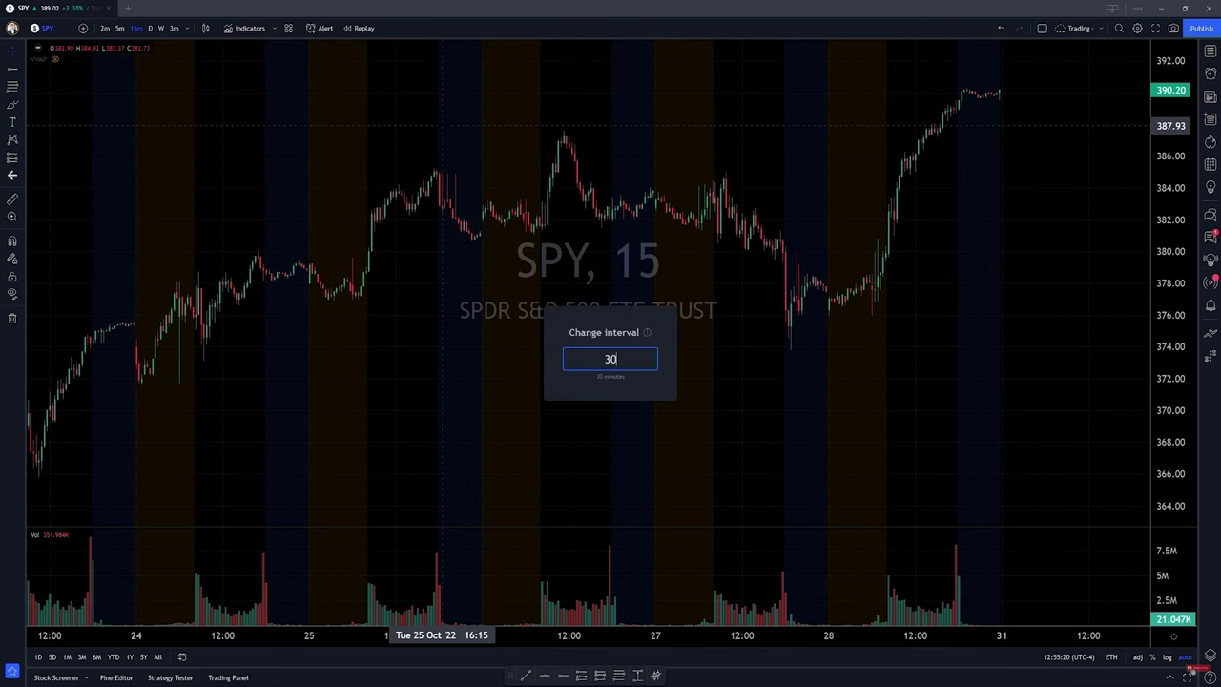
{"action": "key", "text": "Return"}
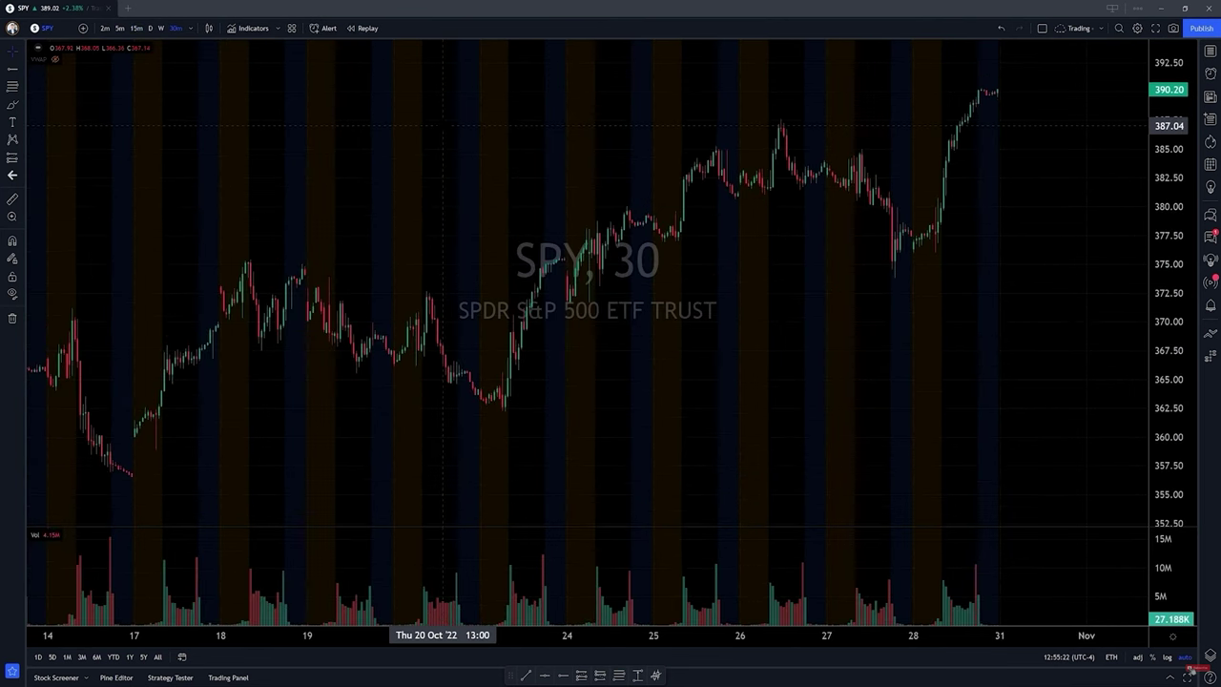
{"action": "type", "text": "45"}
{"action": "key", "text": "Return"}
{"action": "type", "text": "1"}
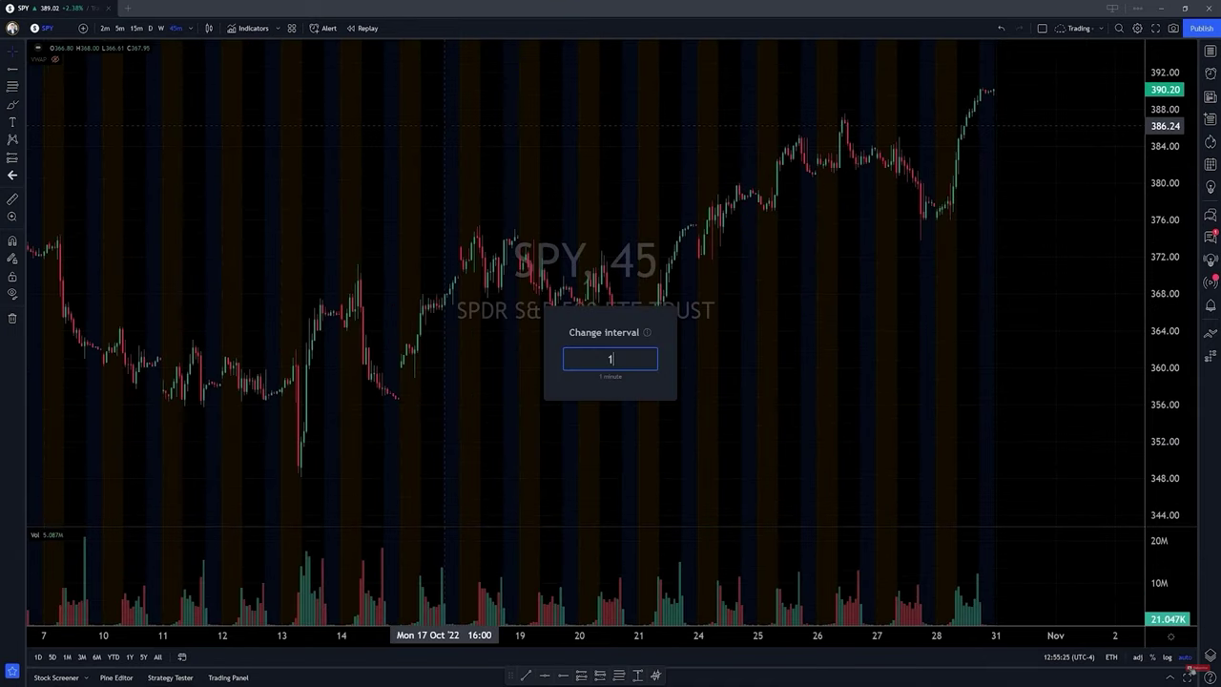
{"action": "key", "text": "Return"}
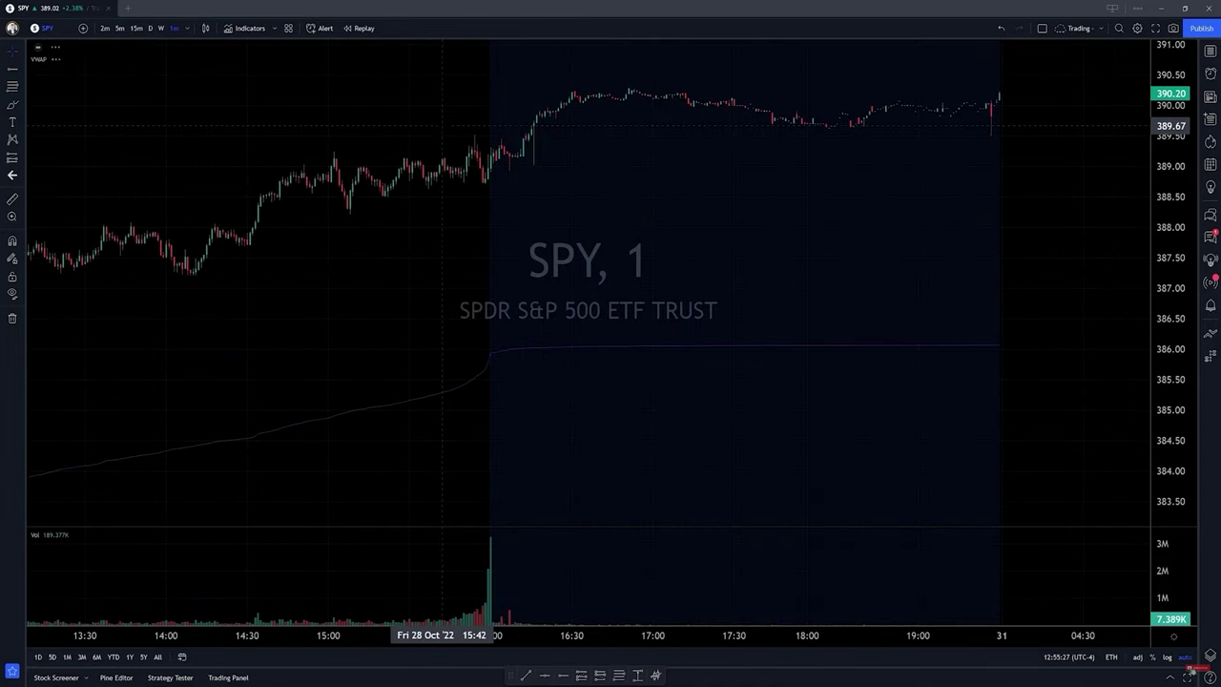
{"action": "type", "text": "2"}
{"action": "key", "text": "Return"}
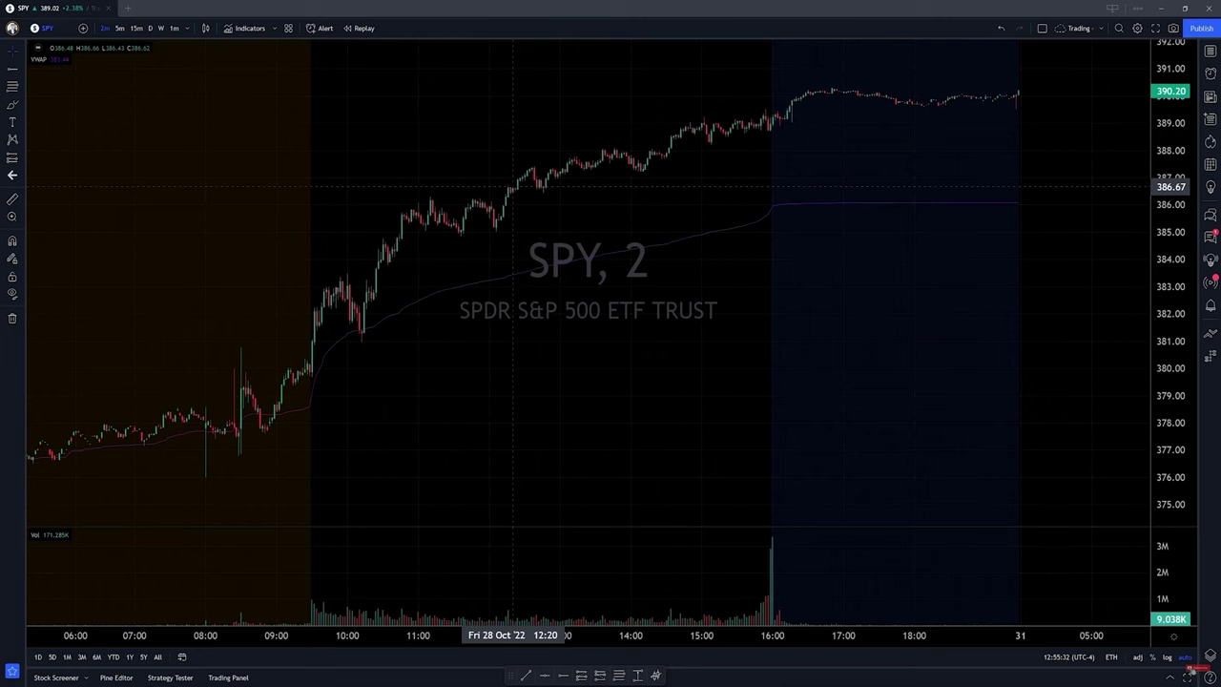
- Draw a trend line from about 388.77 to 386.21 across the SPY chart and a horizontal ray at about 387.2
{"action": "left_click", "coordinate": [23, 69]}
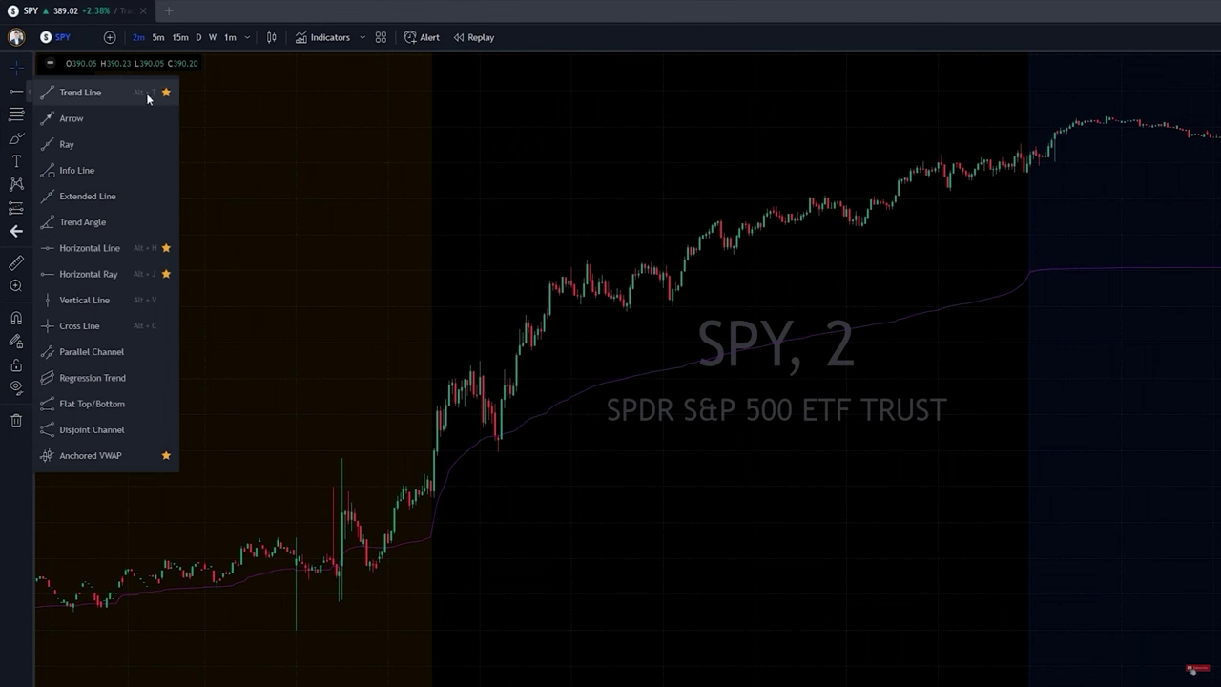
{"action": "left_click", "coordinate": [67, 94]}
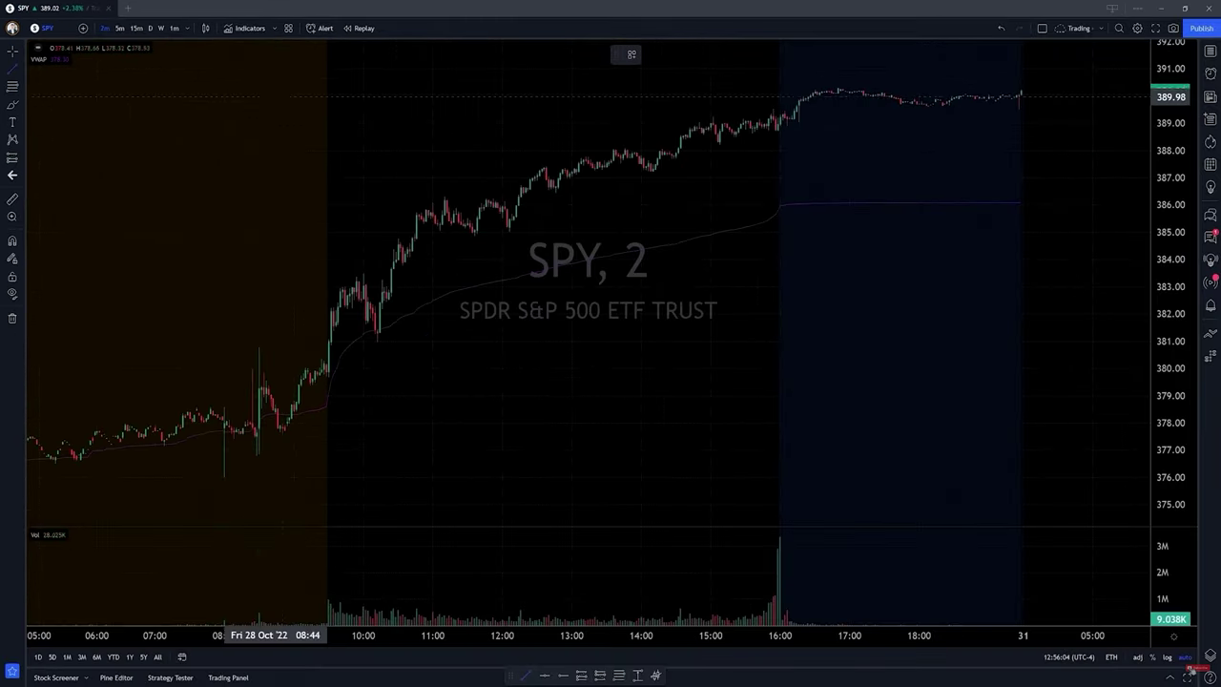
{"action": "left_click", "coordinate": [396, 129]}
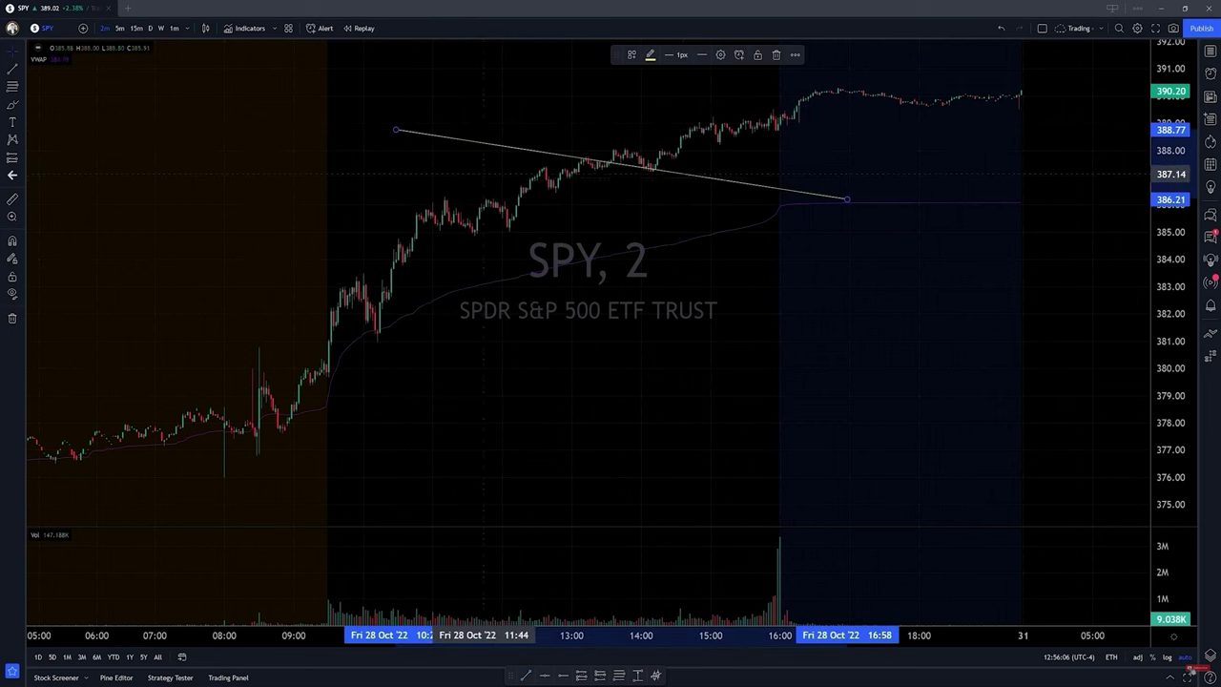
{"action": "left_click", "coordinate": [846, 199]}
{"action": "left_click", "coordinate": [449, 171]}
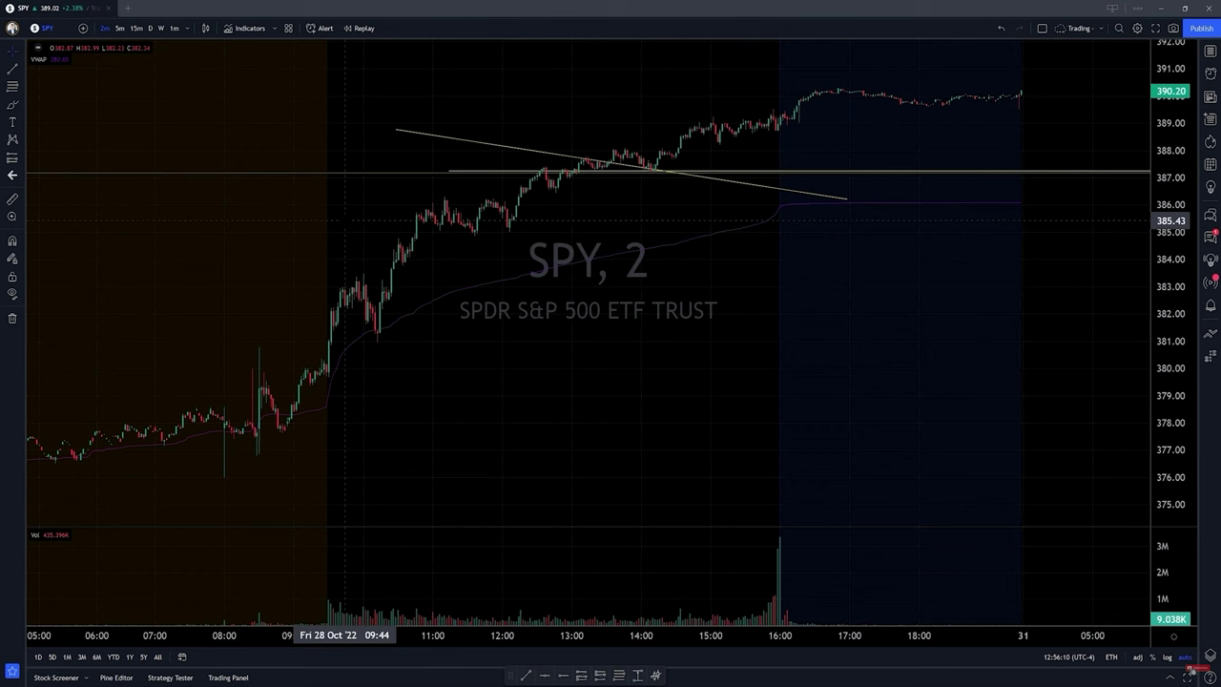
- Place horizontal lines across the SPY chart at about 384.9 and 386.31
{"action": "left_click", "coordinate": [423, 293]}
{"action": "left_click_drag", "start_coordinate": [426, 300], "coordinate": [525, 240]}
{"action": "scroll", "coordinate": [735, 307], "scroll_direction": "down", "scroll_amount": 3}
{"action": "left_click_drag", "start_coordinate": [734, 307], "coordinate": [567, 286]}
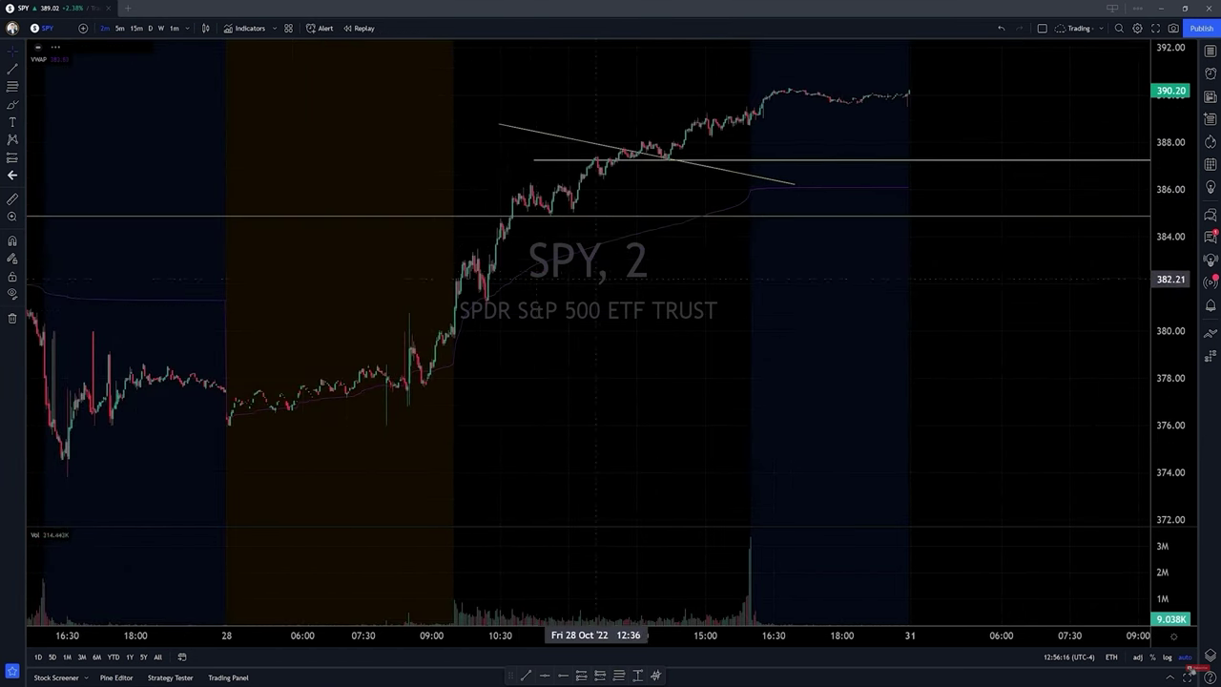
{"action": "scroll", "coordinate": [528, 272], "scroll_direction": "down", "scroll_amount": 1}
{"action": "scroll", "coordinate": [506, 268], "scroll_direction": "up", "scroll_amount": 2}
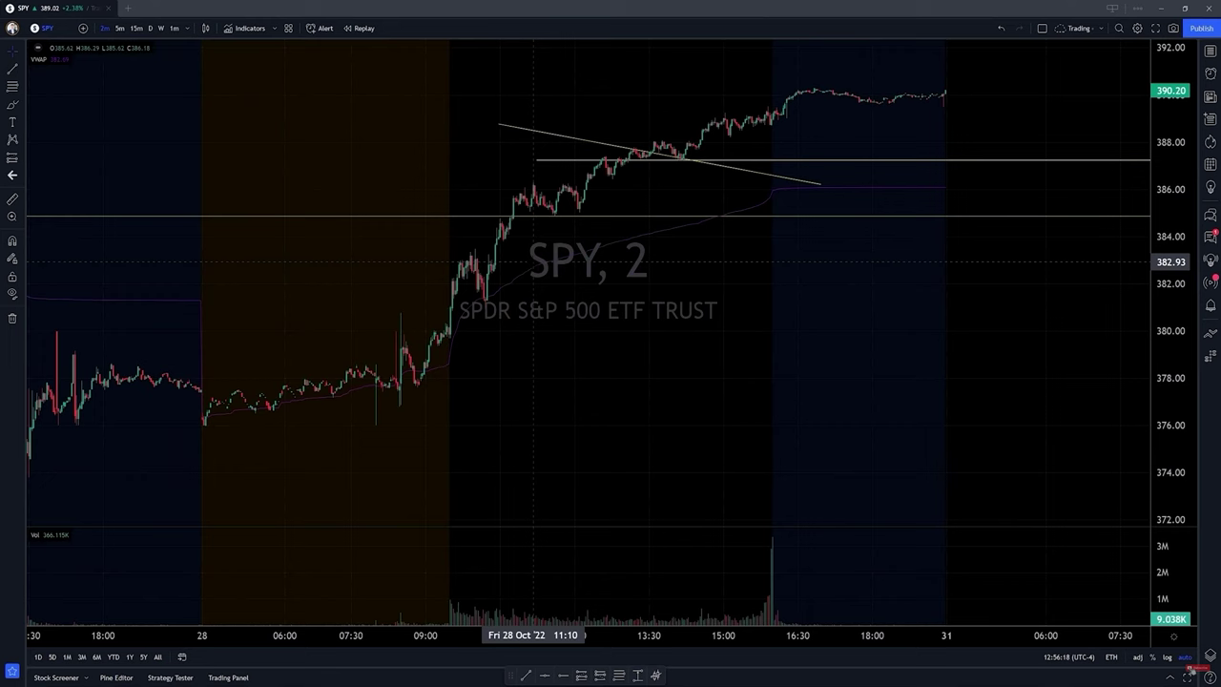
{"action": "scroll", "coordinate": [534, 268], "scroll_direction": "up", "scroll_amount": 1}
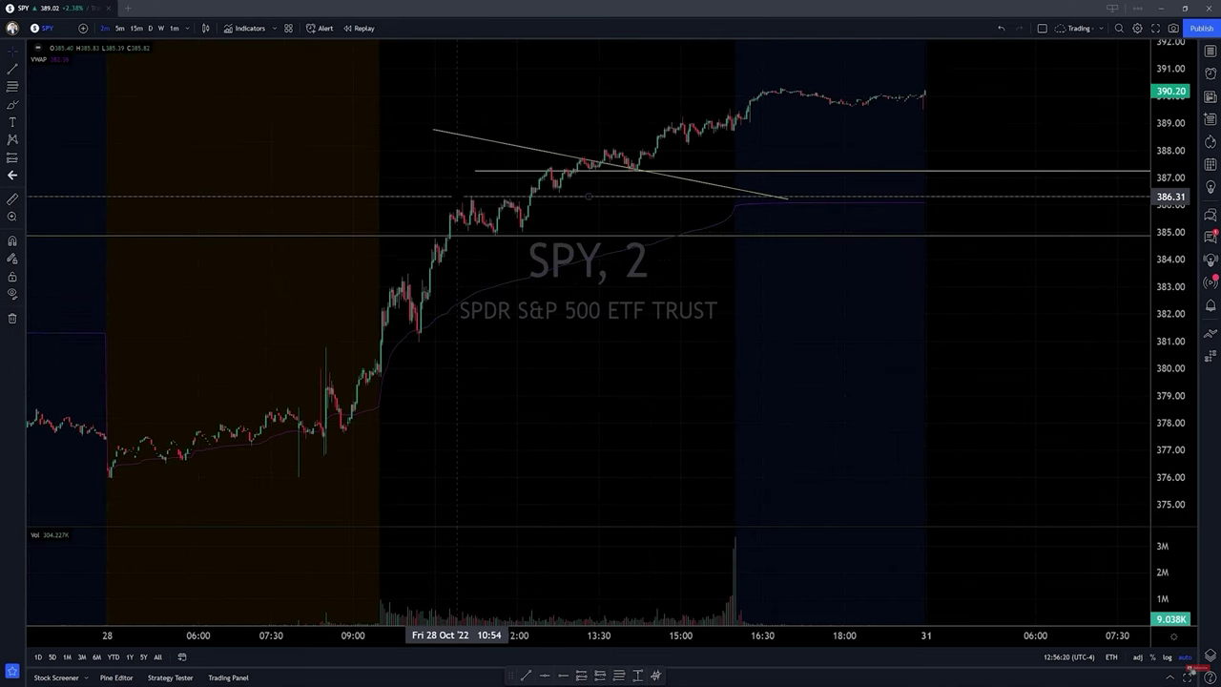
- Delete the descending trend line and the horizontal ray above the two horizontal lines
{"action": "left_click", "coordinate": [537, 150]}
{"action": "key", "text": "Delete"}
{"action": "left_click", "coordinate": [525, 171]}
{"action": "key", "text": "Delete"}
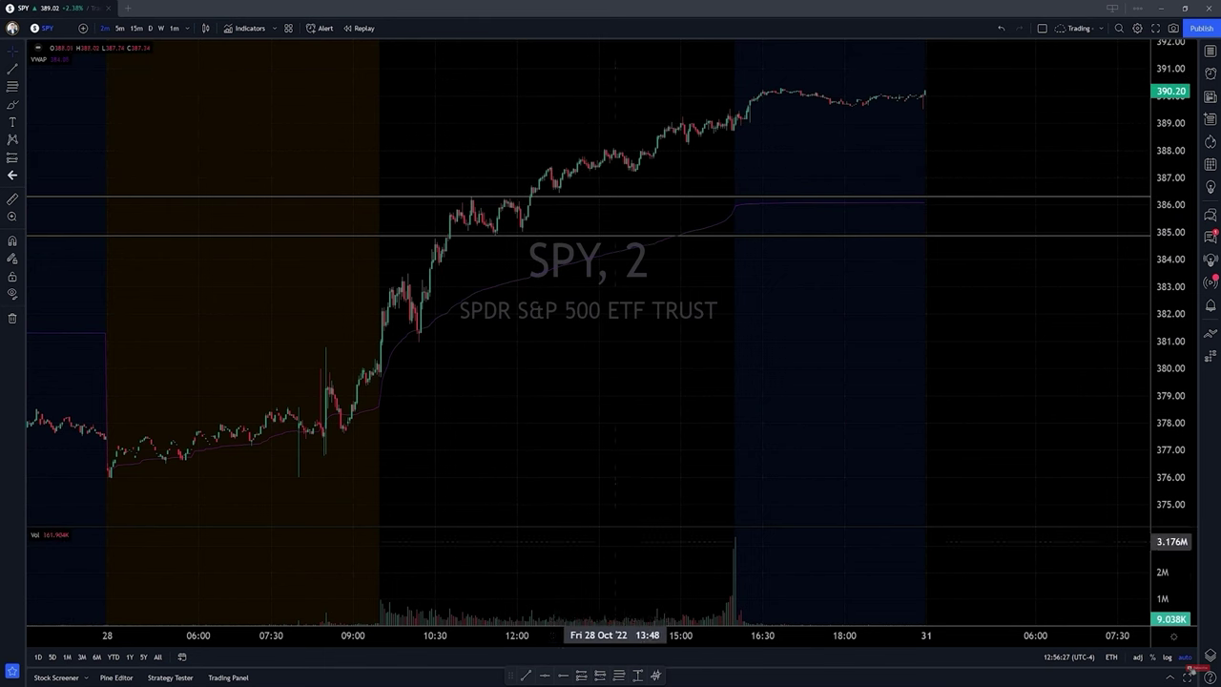
- Move the favourite drawing tools toolbar to the middle of the chart and draw a trend line from about 381.99 to 383.32
{"action": "left_click_drag", "start_coordinate": [504, 676], "coordinate": [626, 377]}
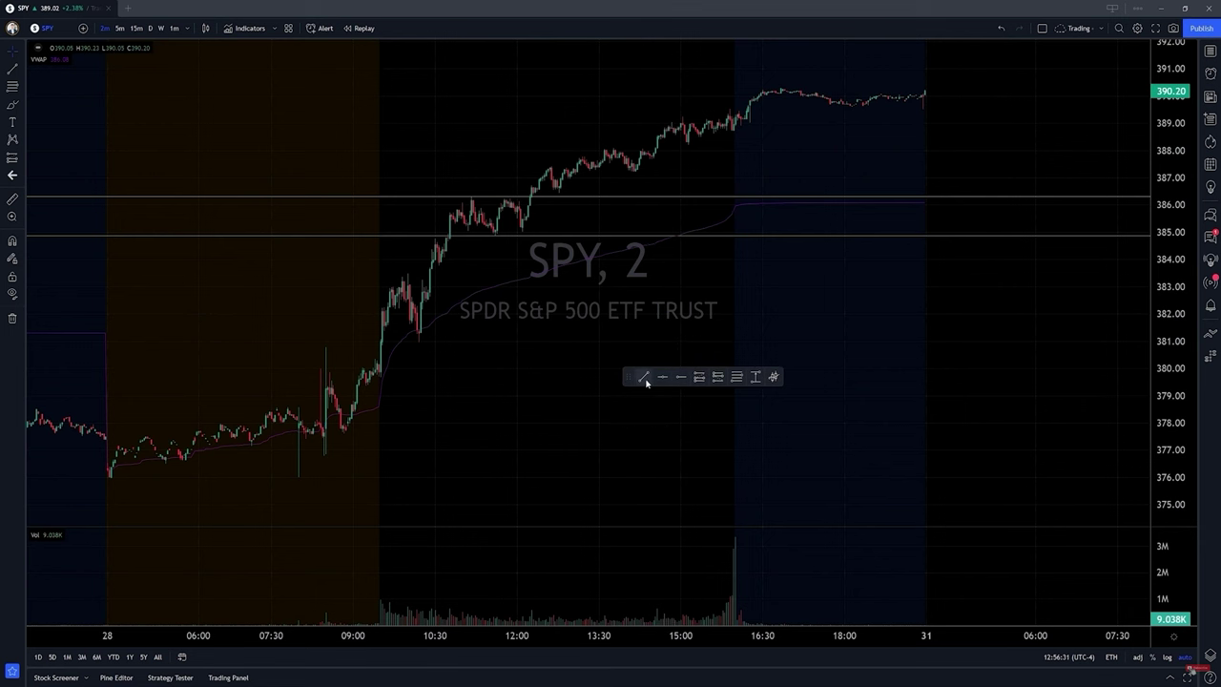
{"action": "left_click", "coordinate": [464, 313]}
{"action": "left_click", "coordinate": [688, 277]}
- Move the favourite drawing tools toolbar below the chart and place a horizontal ray at about 387.50
{"action": "mouse_move", "coordinate": [629, 377]}
{"action": "left_mouse_down"}
{"action": "mouse_move", "coordinate": [627, 449]}
{"action": "mouse_move", "coordinate": [575, 673]}
{"action": "left_mouse_up"}
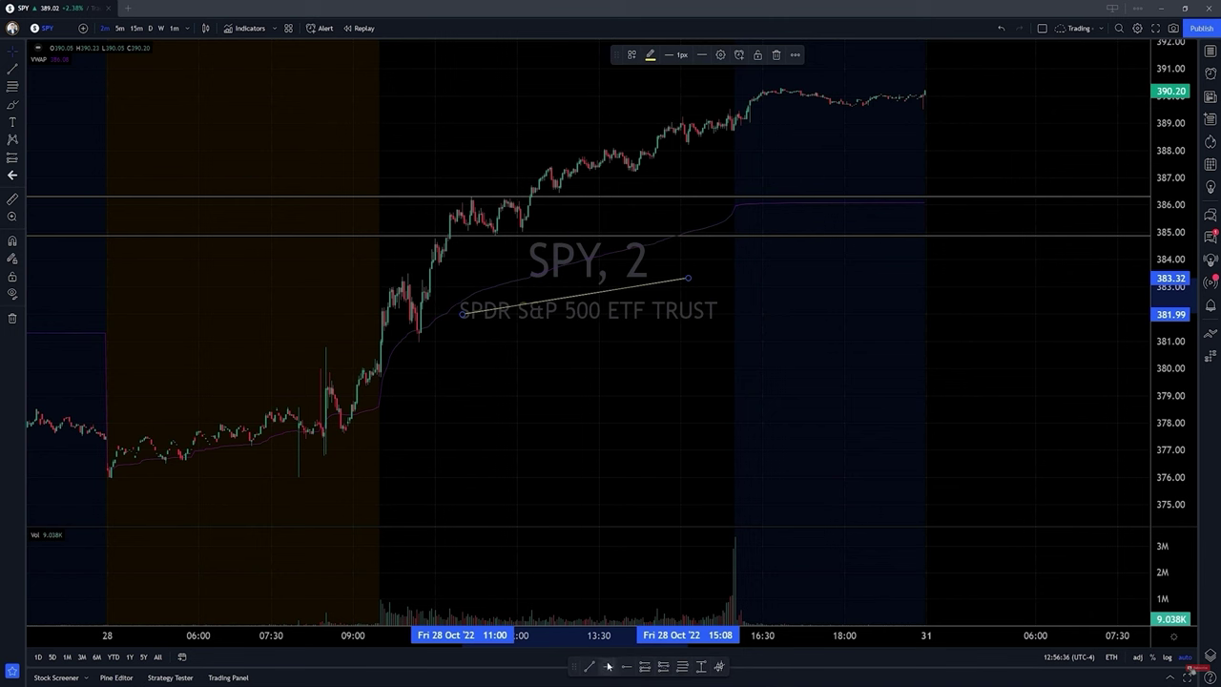
{"action": "left_click", "coordinate": [626, 665]}
{"action": "left_click", "coordinate": [540, 164]}
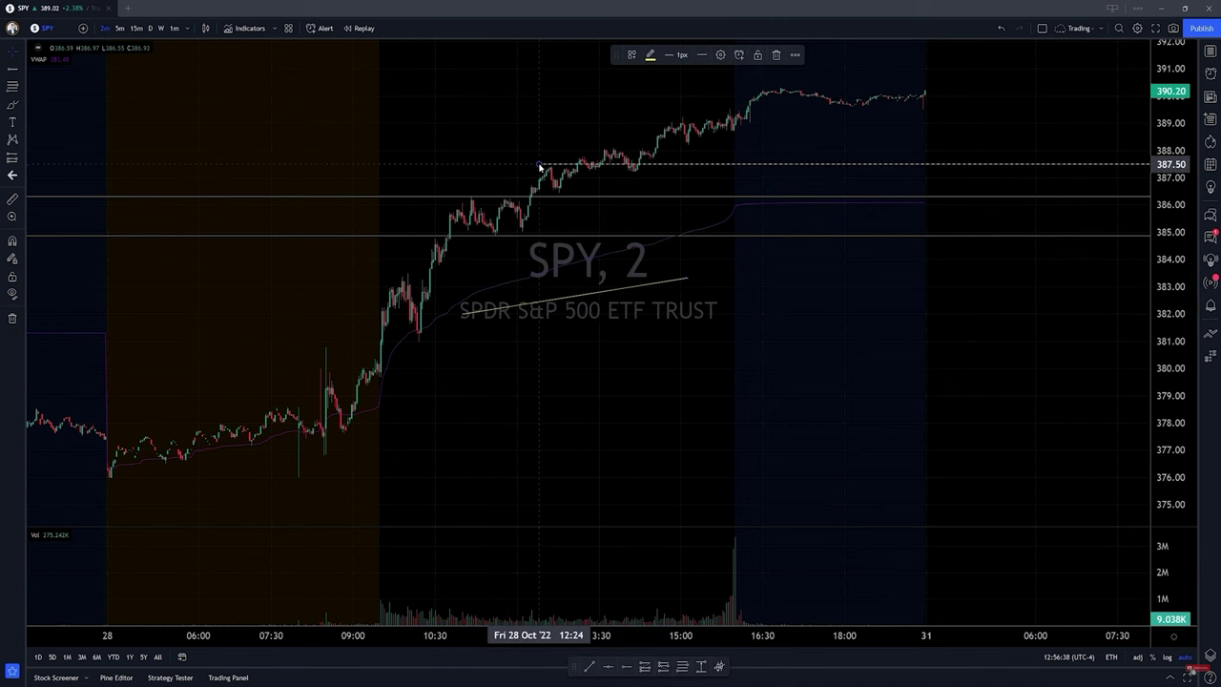
- Turn off the Drawings panel
{"action": "left_click", "coordinate": [12, 27]}
{"action": "left_click", "coordinate": [135, 142]}
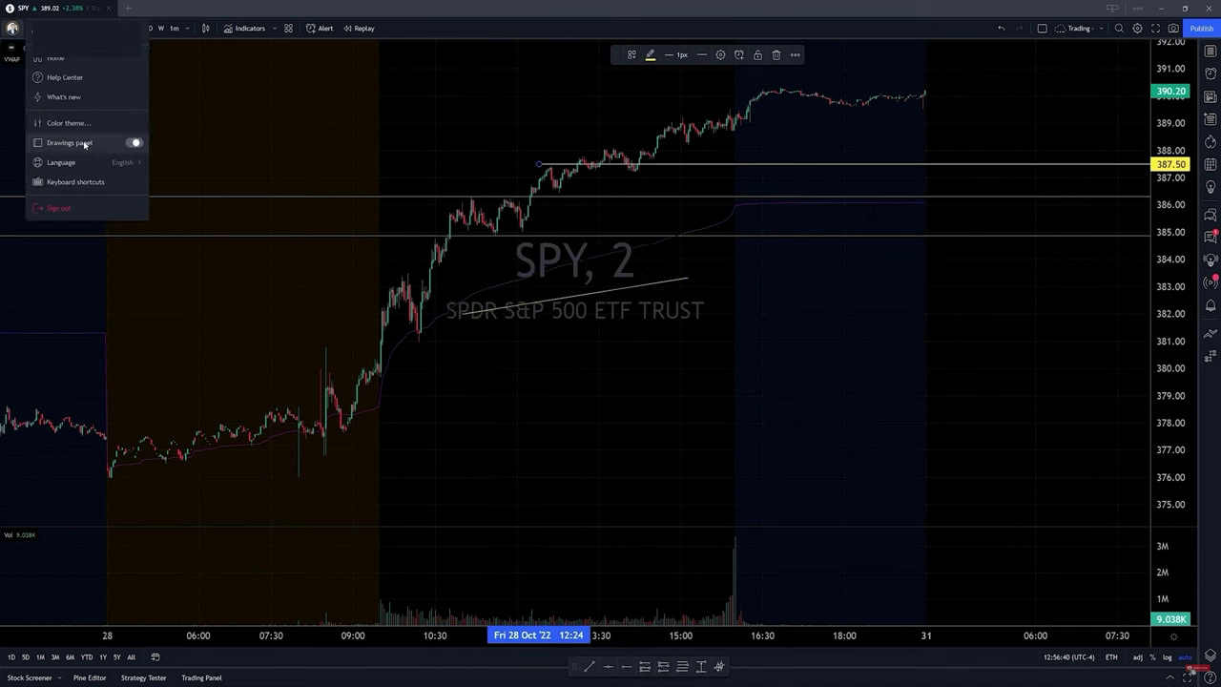
{"action": "left_click", "coordinate": [210, 92]}
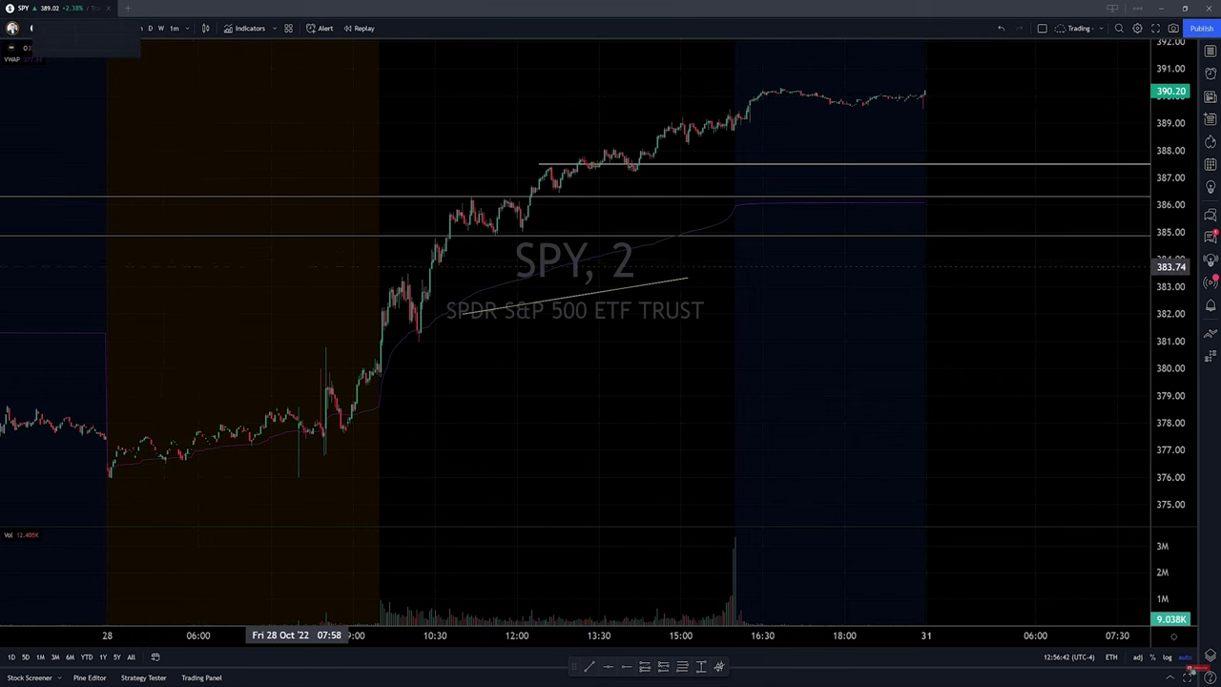
- Turn on the price label of the 387.50 horizontal ray and set its line colour to green
{"action": "scroll", "coordinate": [592, 237], "scroll_direction": "down", "scroll_amount": 2}
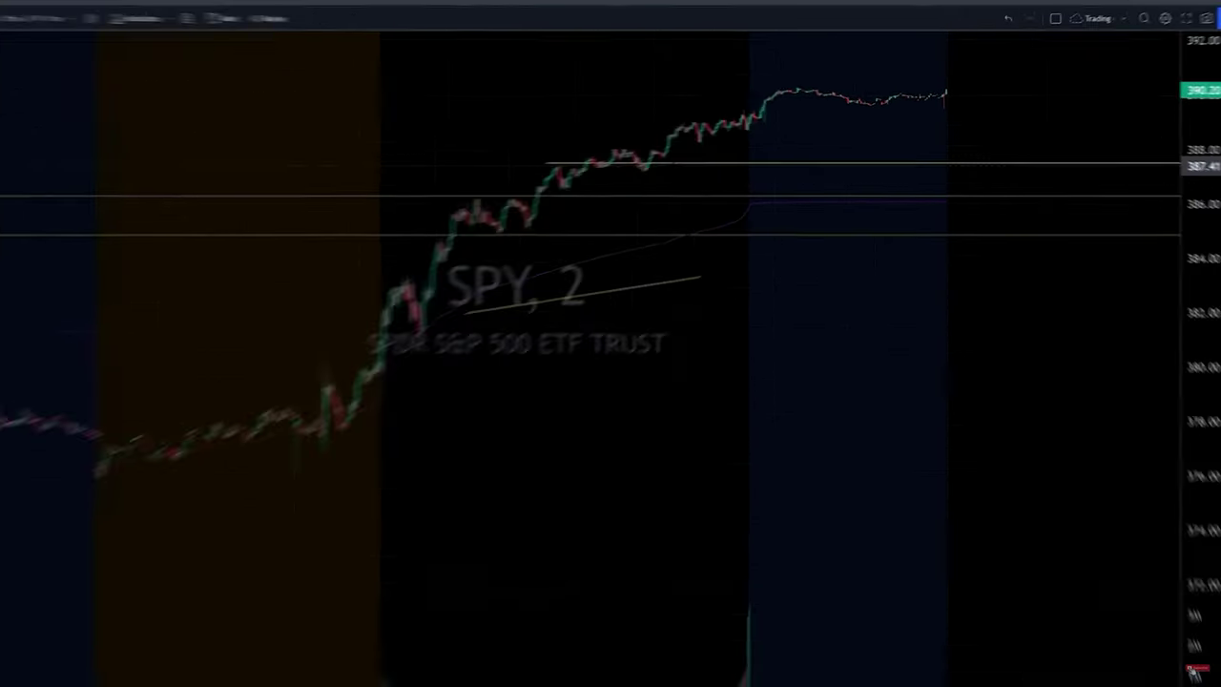
{"action": "right_click", "coordinate": [611, 189]}
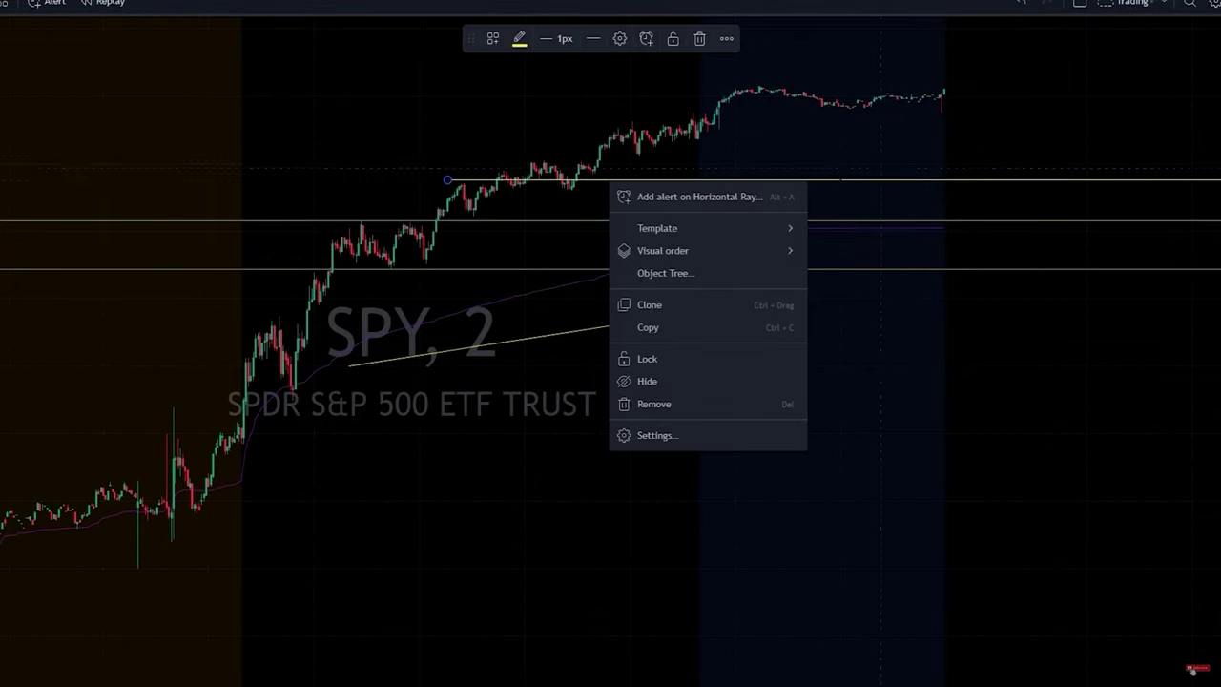
{"action": "left_click", "coordinate": [668, 436]}
{"action": "left_click", "coordinate": [400, 412]}
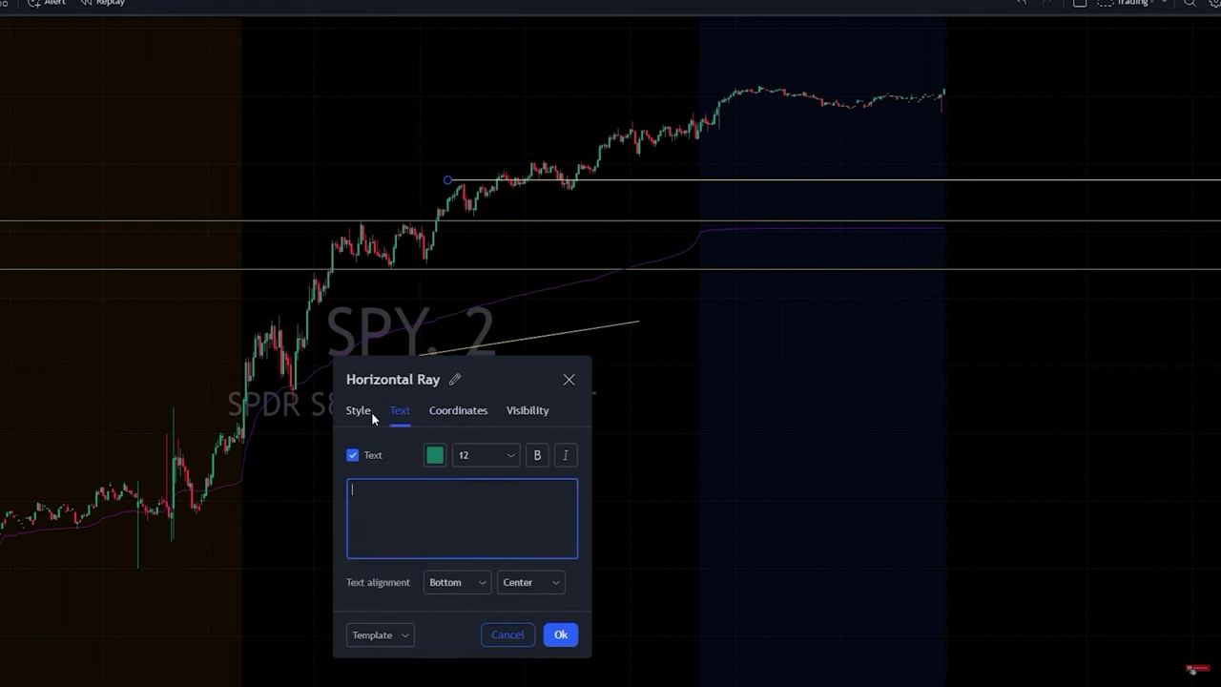
{"action": "left_click", "coordinate": [366, 416]}
{"action": "left_click", "coordinate": [386, 461]}
{"action": "left_click", "coordinate": [353, 490]}
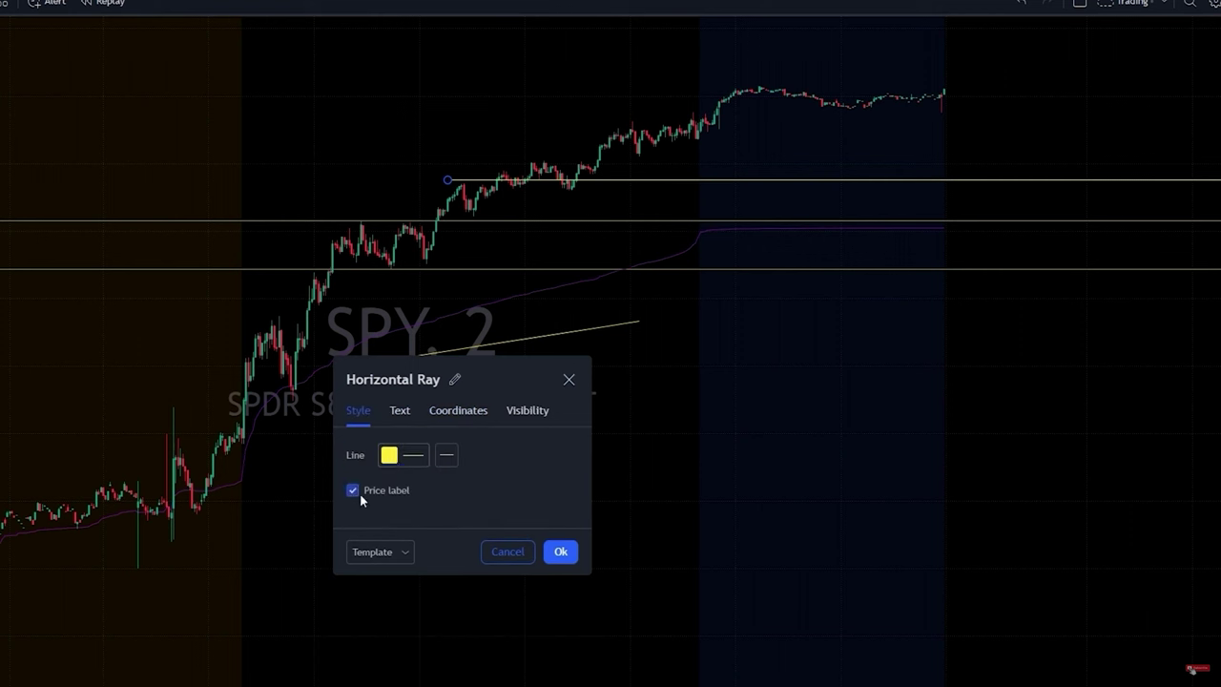
{"action": "left_click", "coordinate": [399, 461]}
{"action": "left_click", "coordinate": [438, 499]}
{"action": "left_click", "coordinate": [447, 455]}
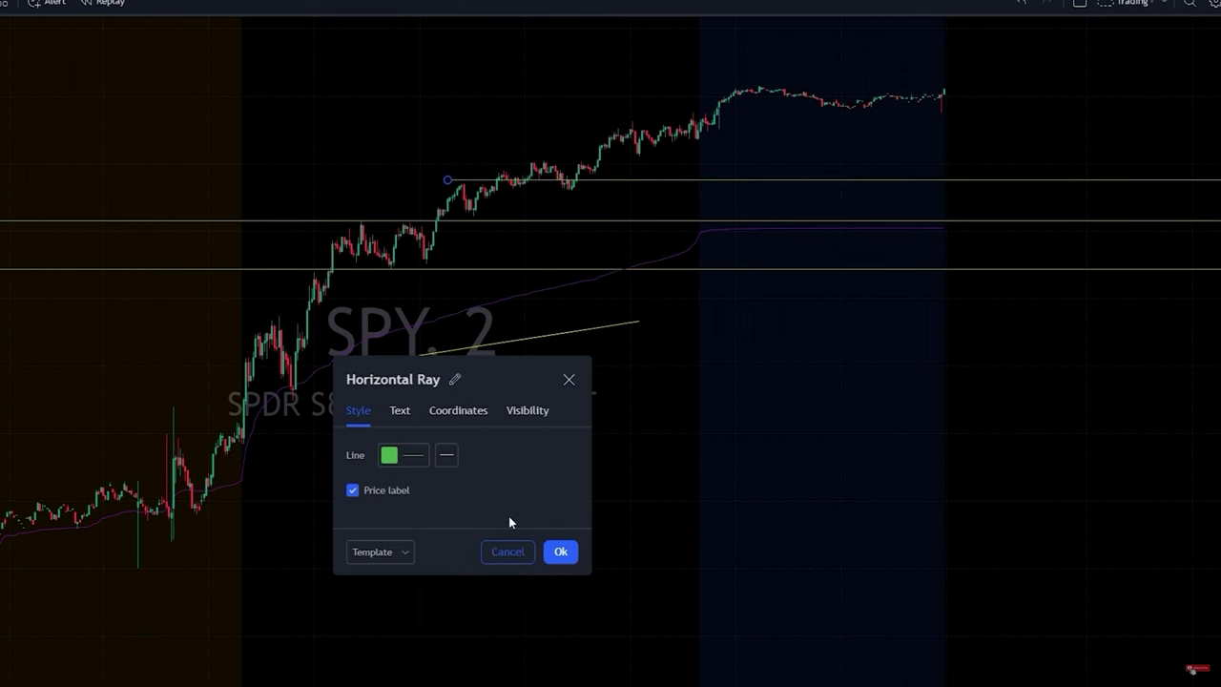
{"action": "left_click", "coordinate": [560, 552]}
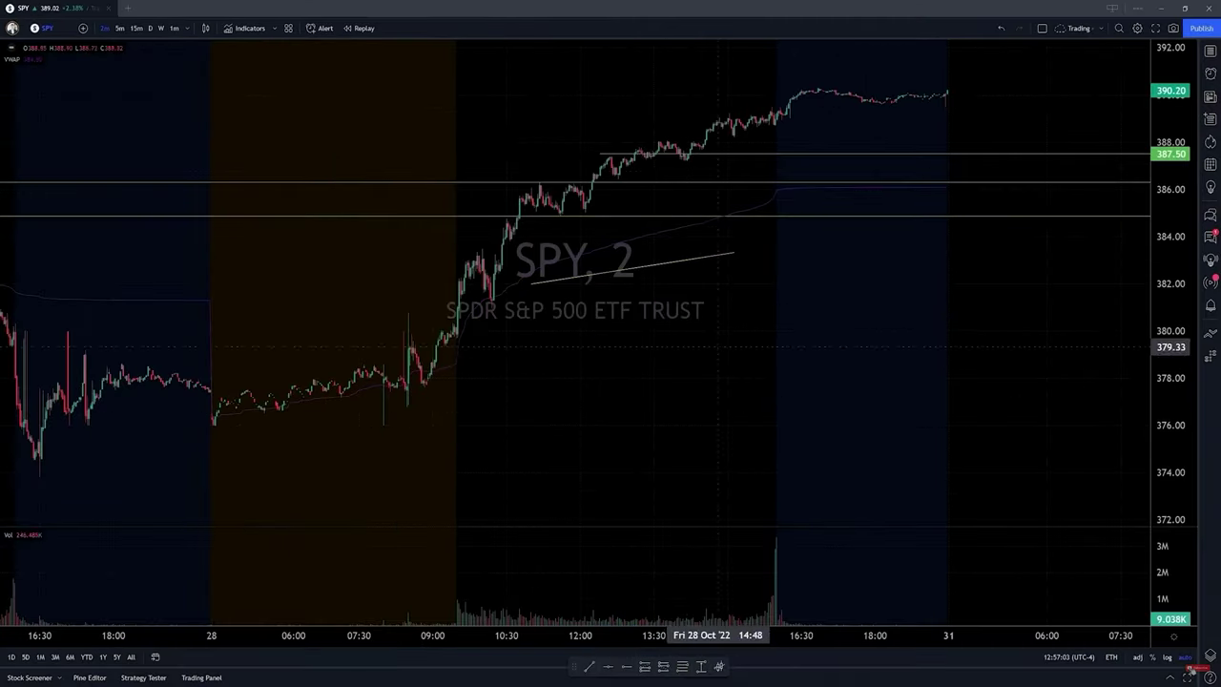
- Place another horizontal ray on the SPY chart below the ascending trend line
{"action": "left_click", "coordinate": [625, 666]}
{"action": "left_click", "coordinate": [575, 340]}
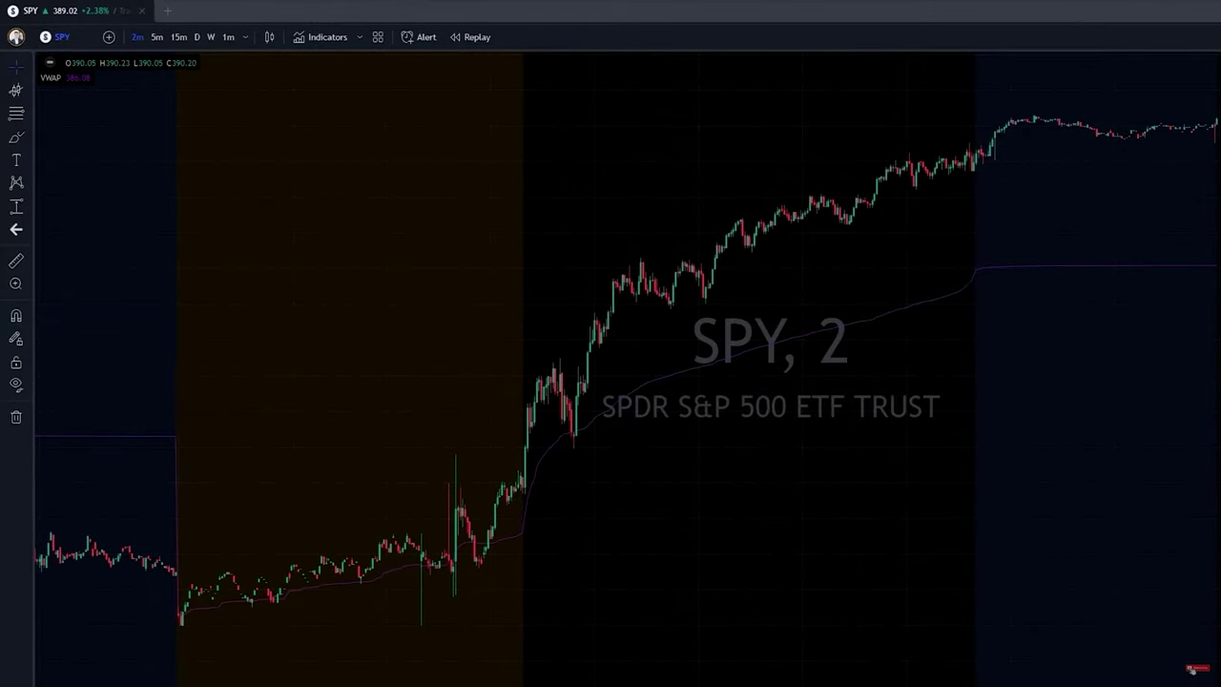
- Draw a horizontal ray at about 388.08 on the cleared SPY chart, starting at 12:02 on 28 October
{"action": "left_click", "coordinate": [17, 113]}
{"action": "left_click", "coordinate": [60, 273]}
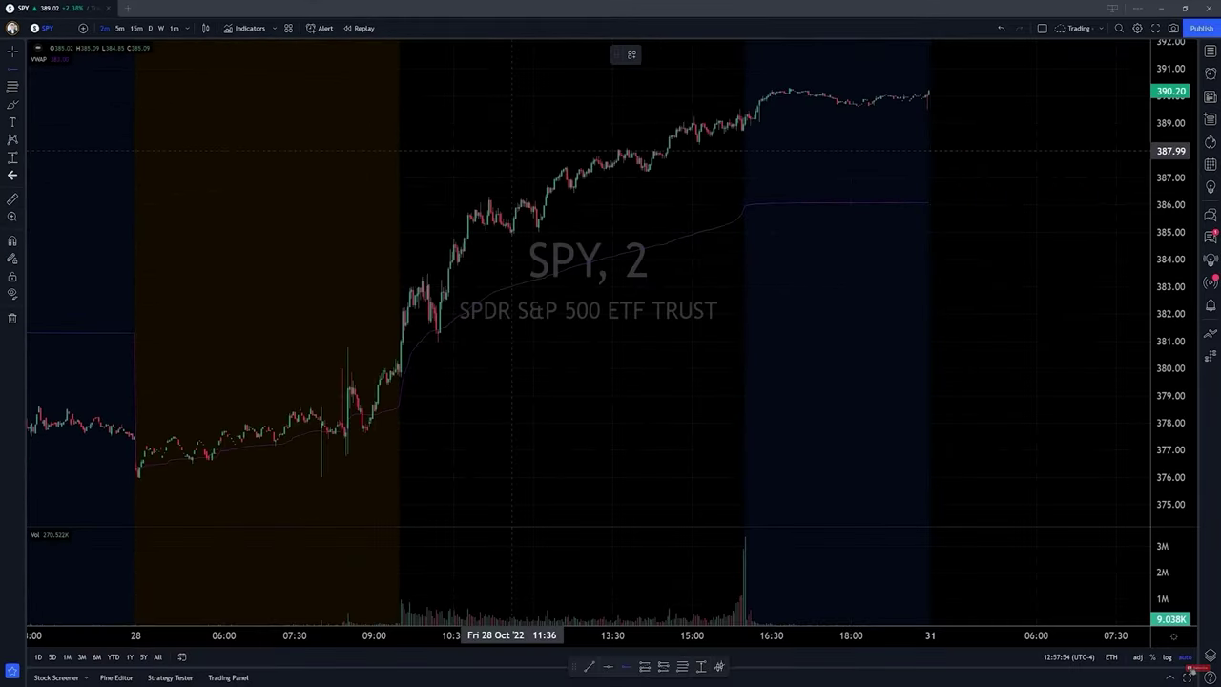
{"action": "left_click", "coordinate": [535, 149]}
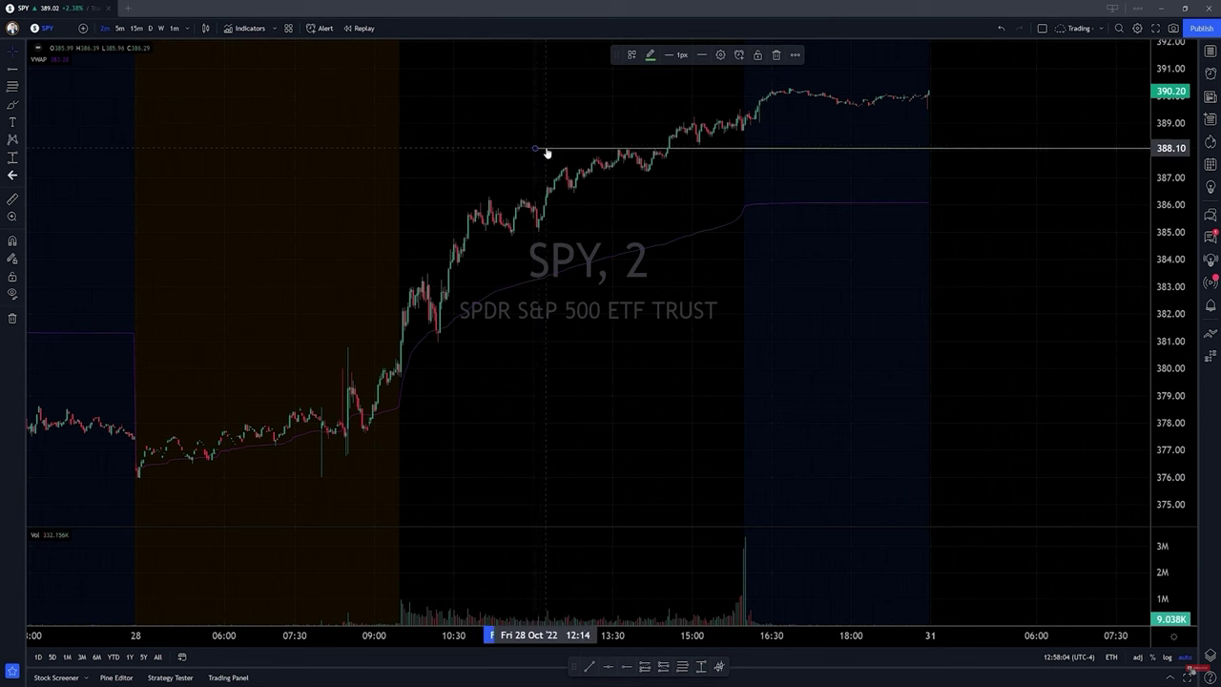
- View the alert settings for the horizontal ray without creating an alert, and delete the ray
{"action": "left_click", "coordinate": [738, 55]}
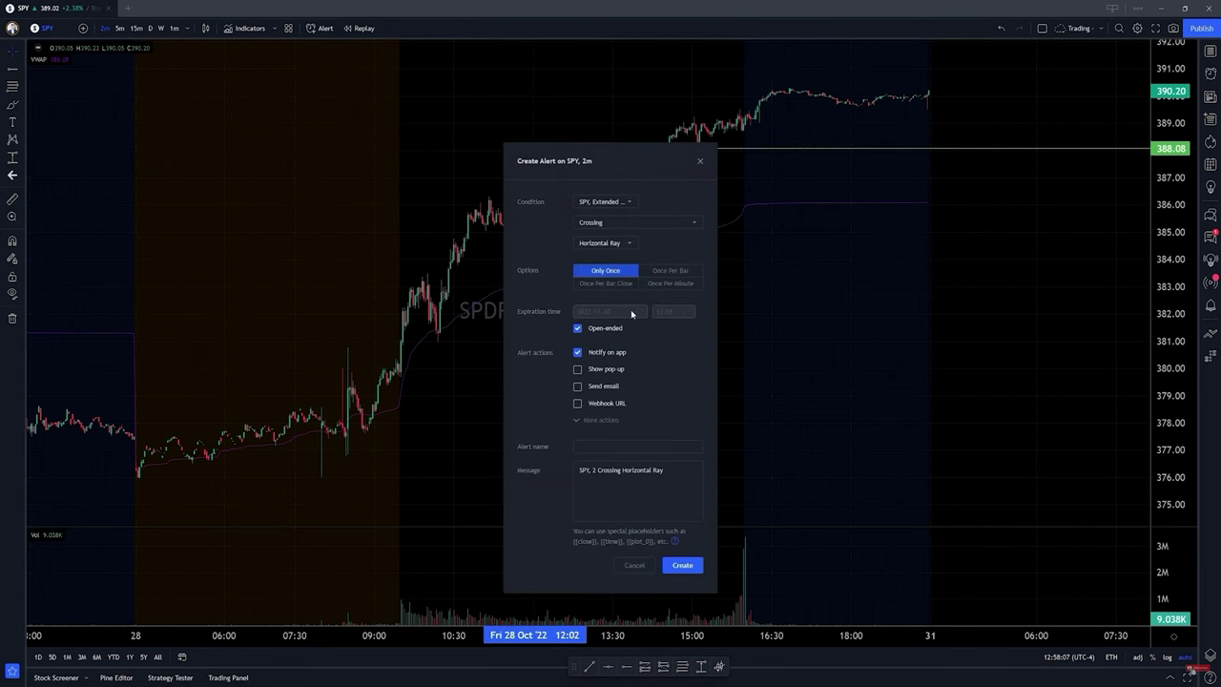
{"action": "left_click", "coordinate": [699, 164]}
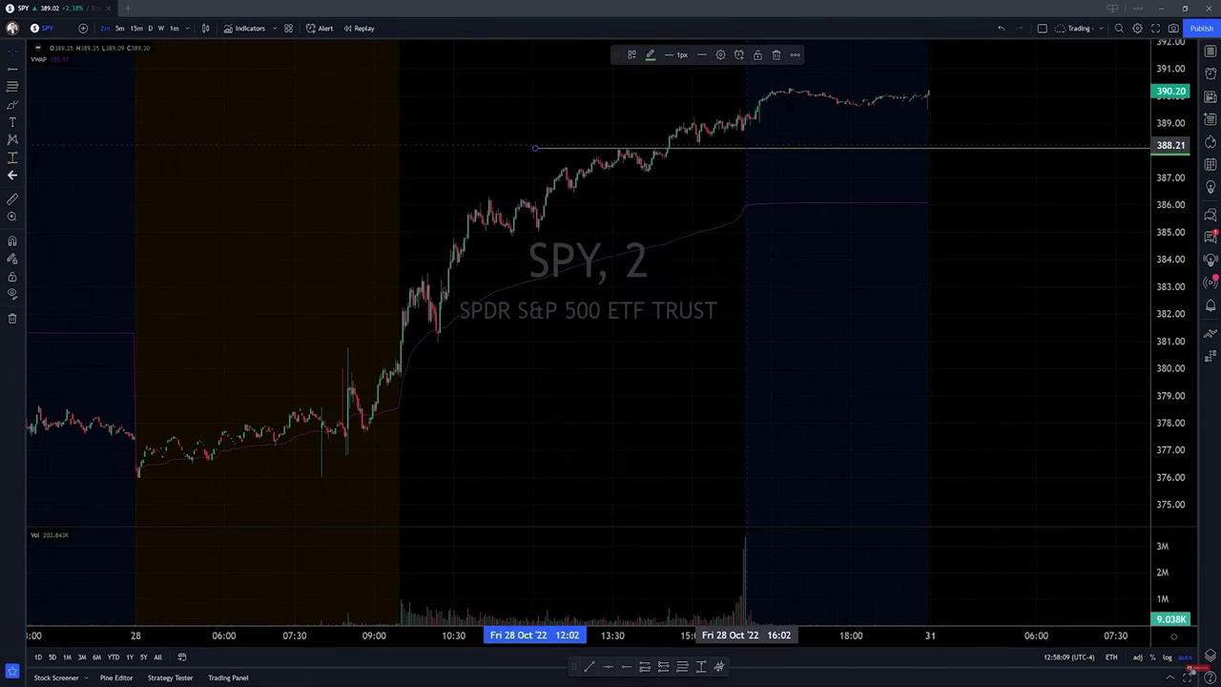
{"action": "key", "text": "Delete"}
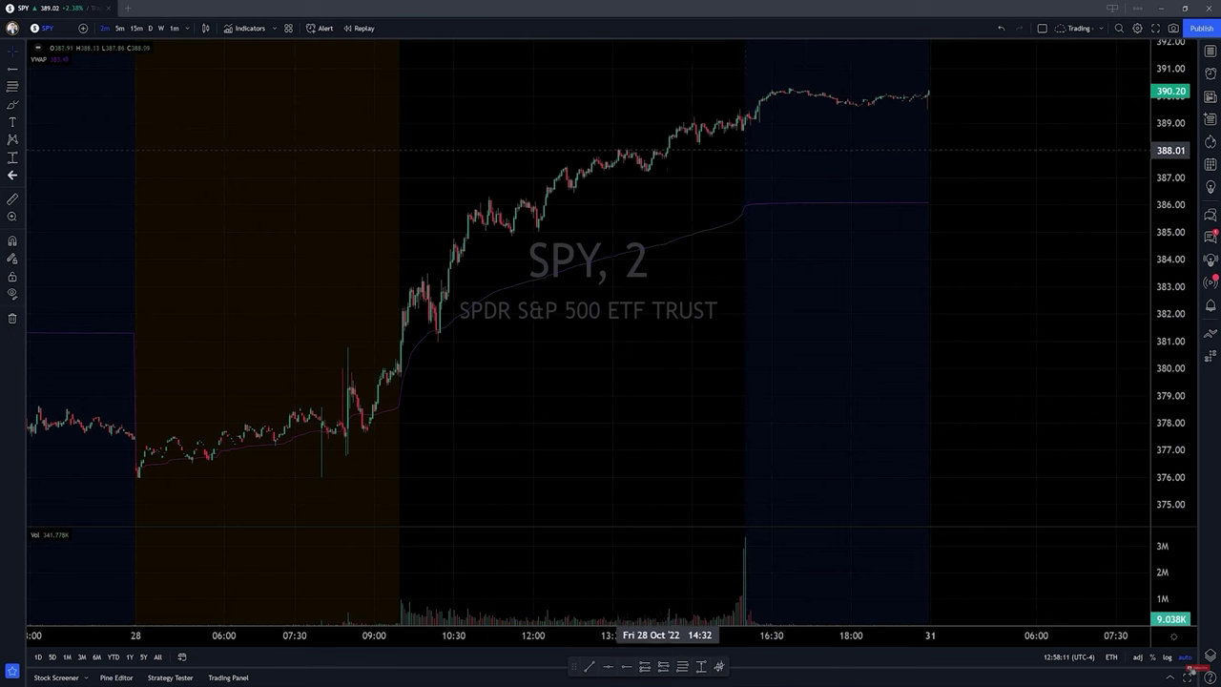
- Create an open-ended, one-time price alert with app notification for SPY crossing 388.30
{"action": "right_click", "coordinate": [509, 145]}
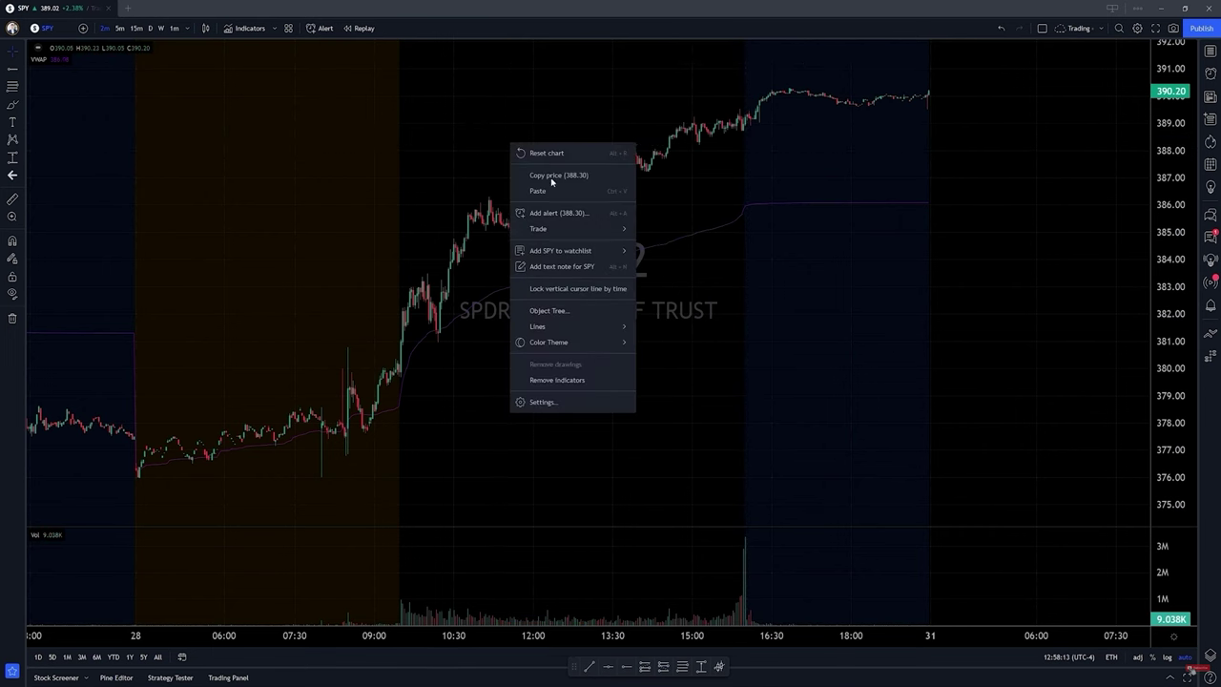
{"action": "left_click", "coordinate": [558, 213]}
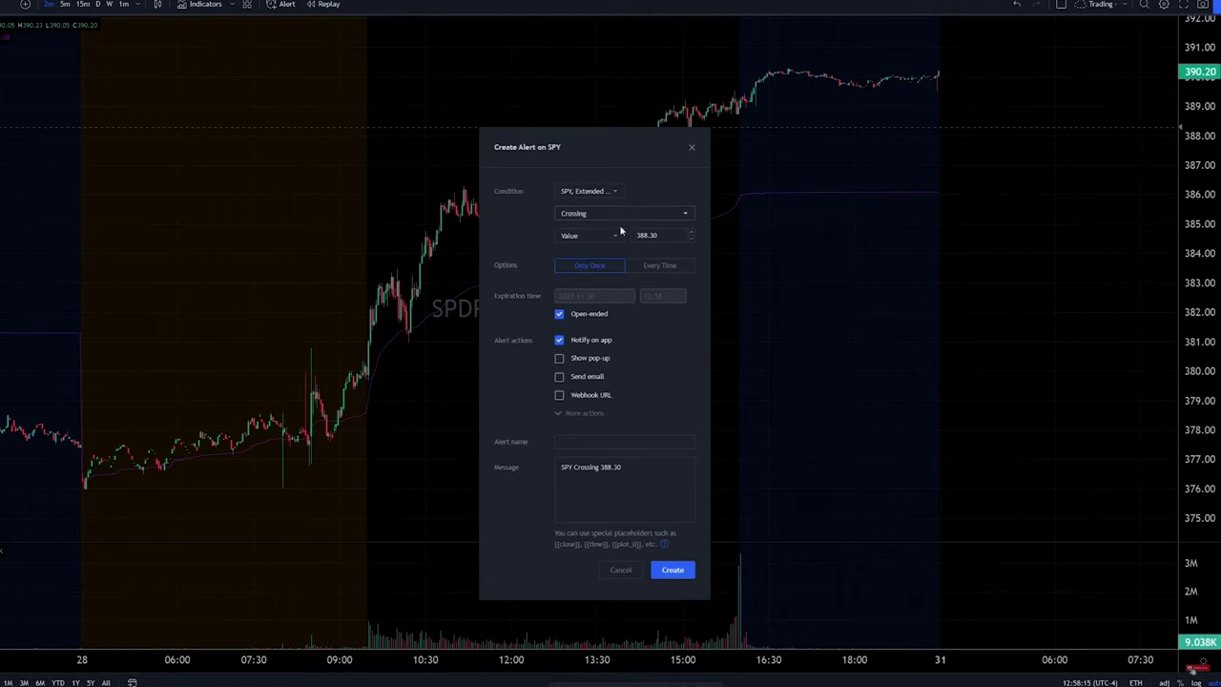
{"action": "left_click", "coordinate": [673, 569]}
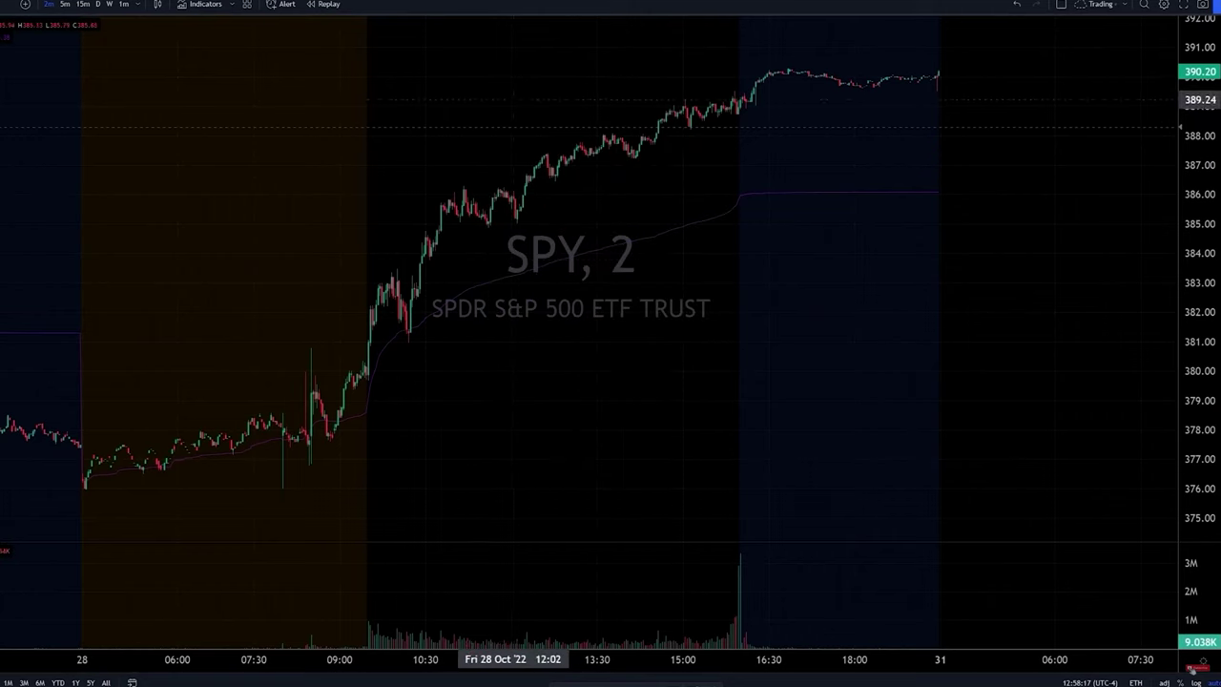
- Show the alerts list beside the chart and enlarge its Alerts log section
{"action": "scroll", "coordinate": [525, 276], "scroll_direction": "down", "scroll_amount": 2}
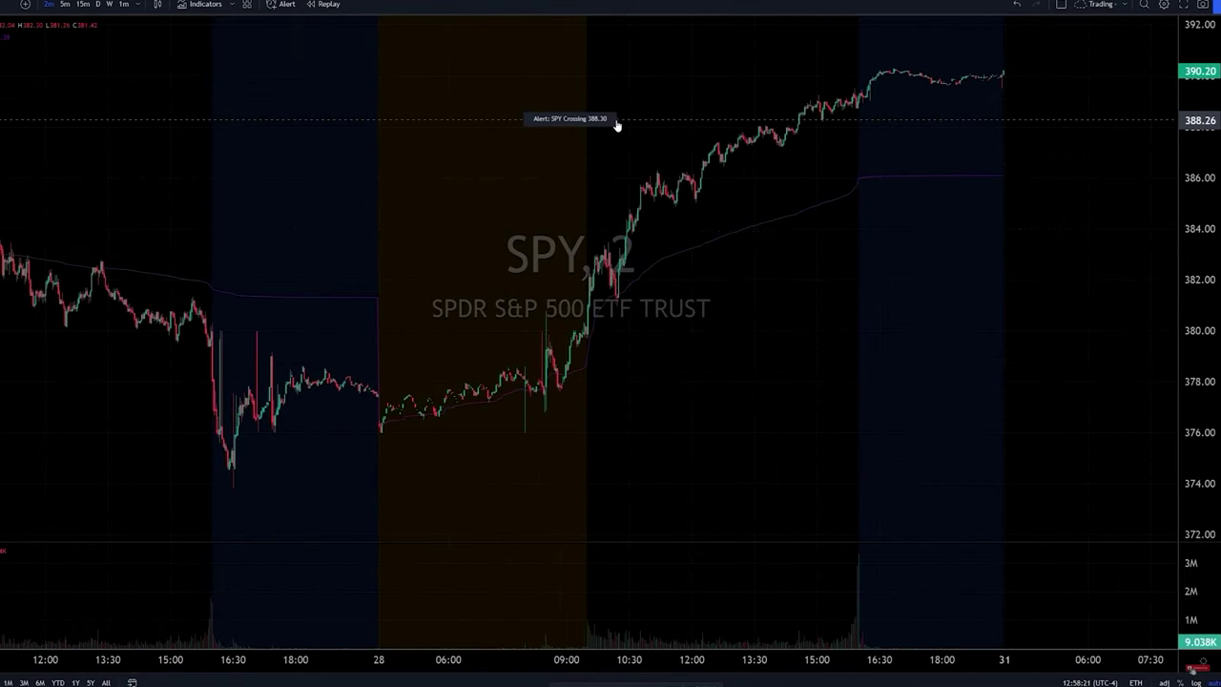
{"action": "scroll", "coordinate": [549, 171], "scroll_direction": "down", "scroll_amount": 2}
{"action": "scroll", "coordinate": [539, 152], "scroll_direction": "down", "scroll_amount": 2}
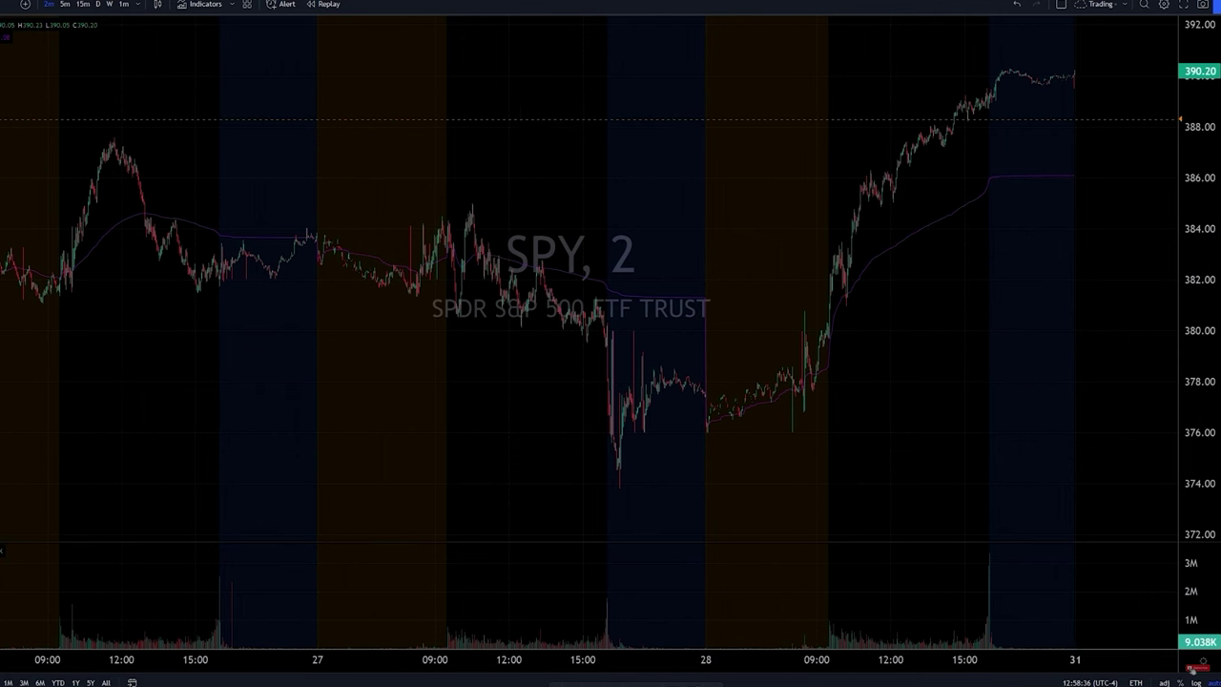
{"action": "left_click", "coordinate": [1220, 49]}
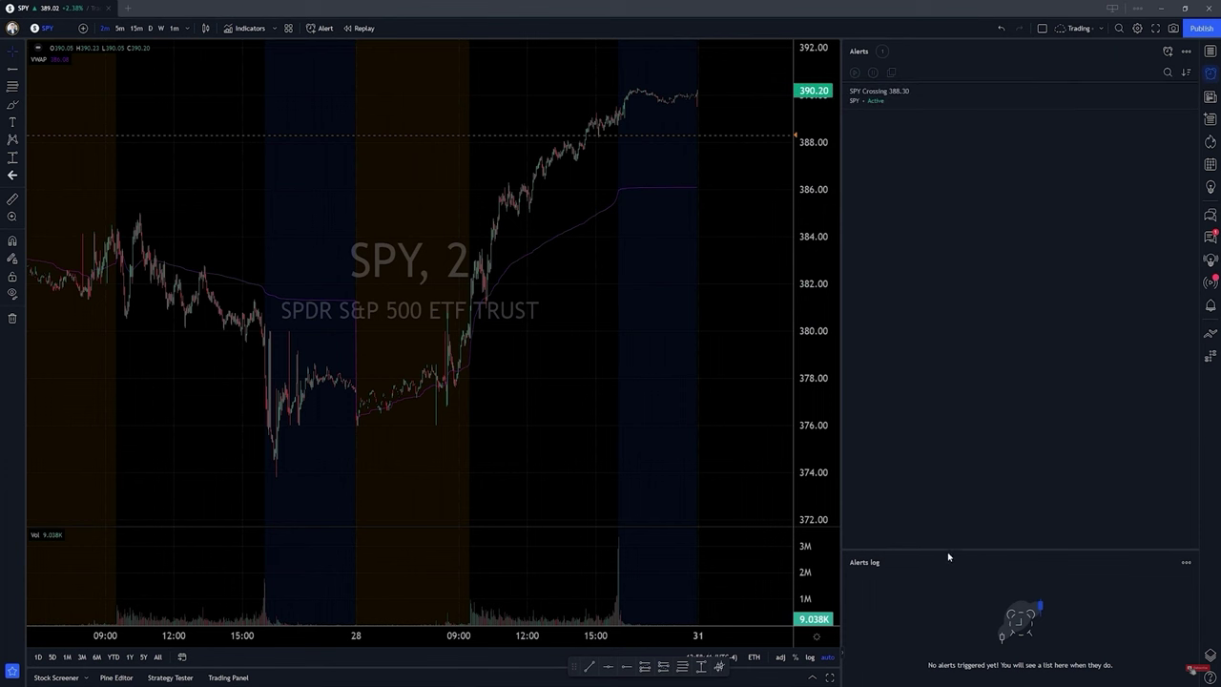
{"action": "left_click_drag", "start_coordinate": [950, 549], "coordinate": [952, 470]}
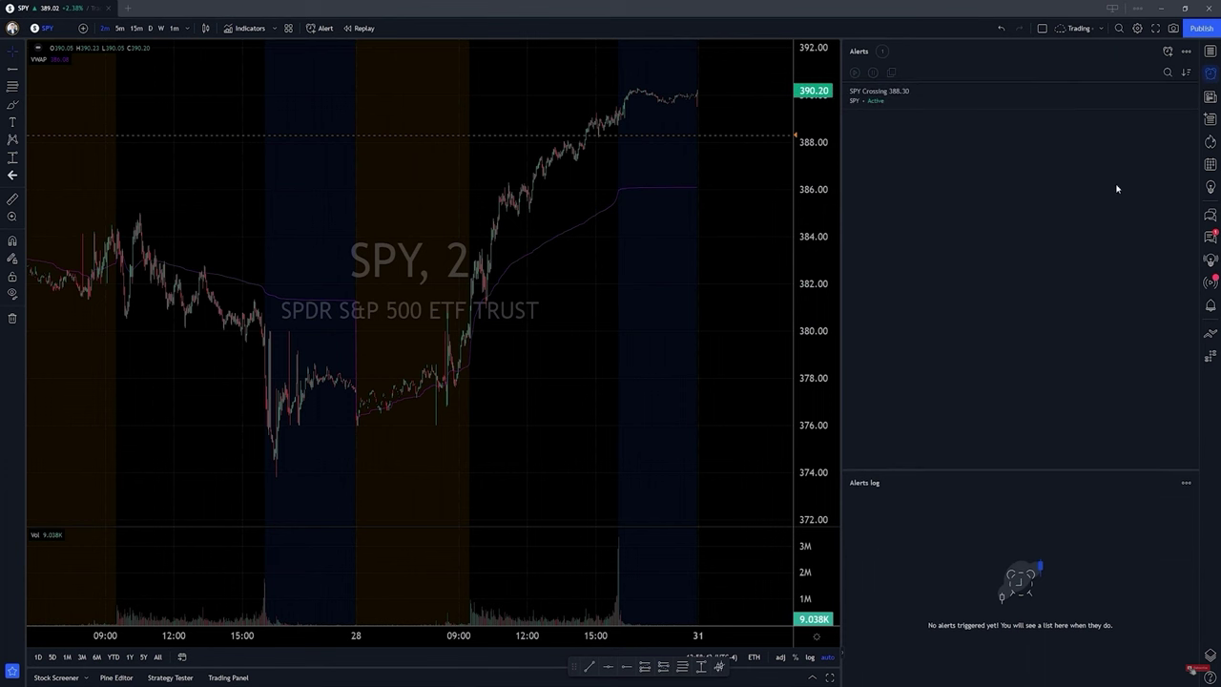
- Remove all inactive alerts and close the alerts list
{"action": "left_click", "coordinate": [1186, 53]}
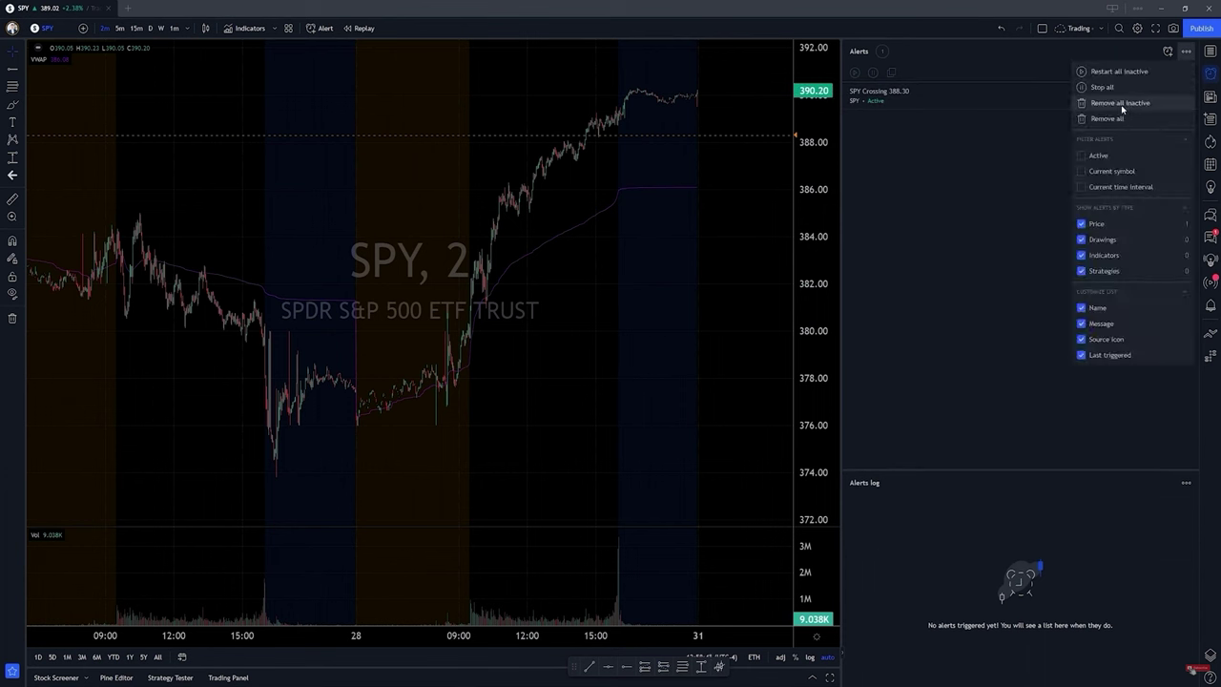
{"action": "left_click", "coordinate": [1121, 103]}
{"action": "left_click", "coordinate": [693, 379]}
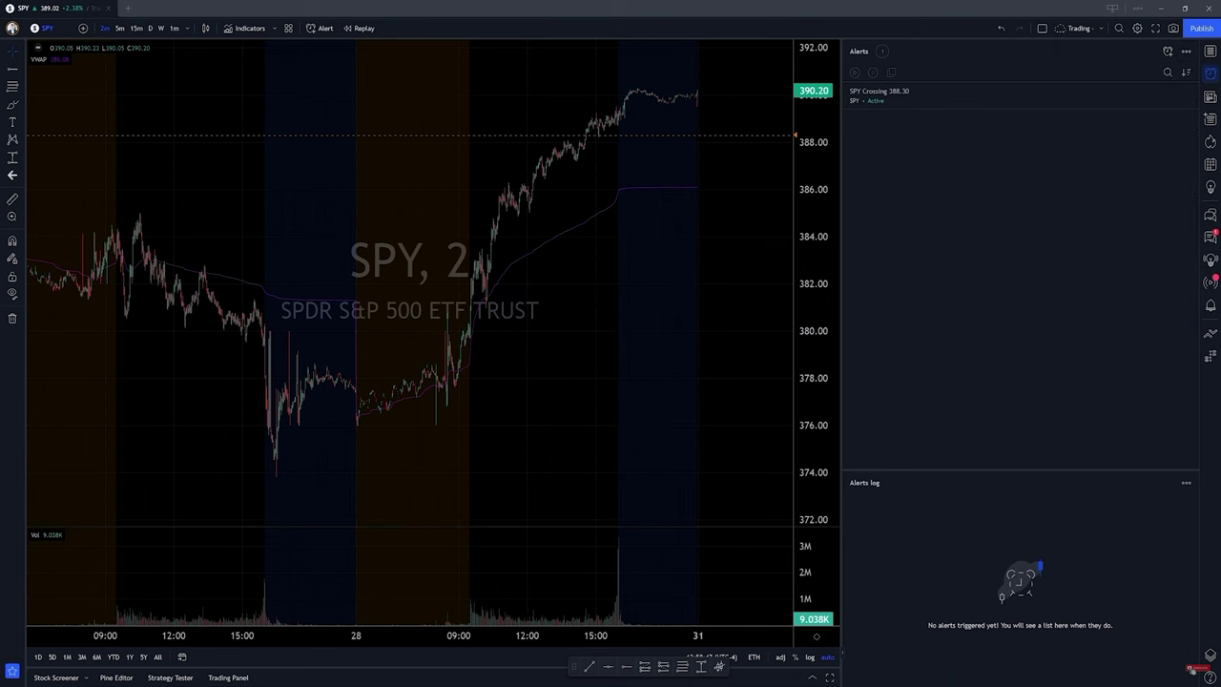
{"action": "left_click", "coordinate": [1210, 75]}
- Create an open-ended, one-time alert with app notification on the SPY VWAP indicator, set to Crossing against VWAP, accepting the repainting caution
{"action": "scroll", "coordinate": [1150, 136], "scroll_direction": "up", "scroll_amount": 3}
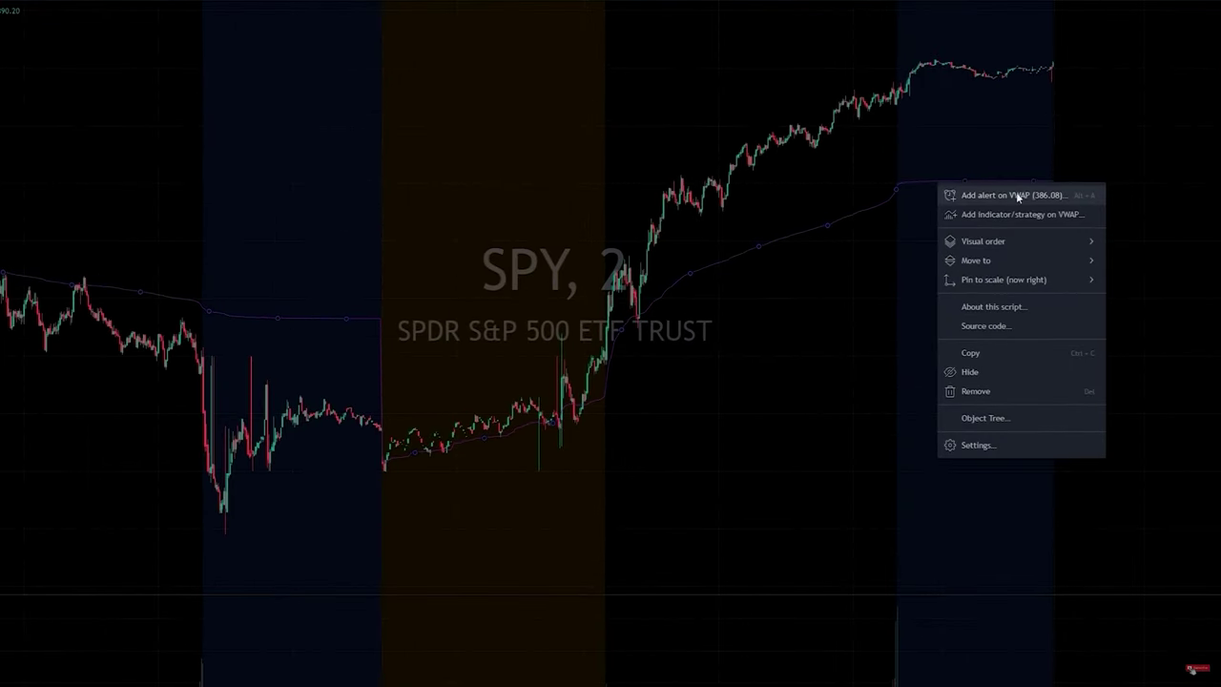
{"action": "left_click", "coordinate": [992, 196]}
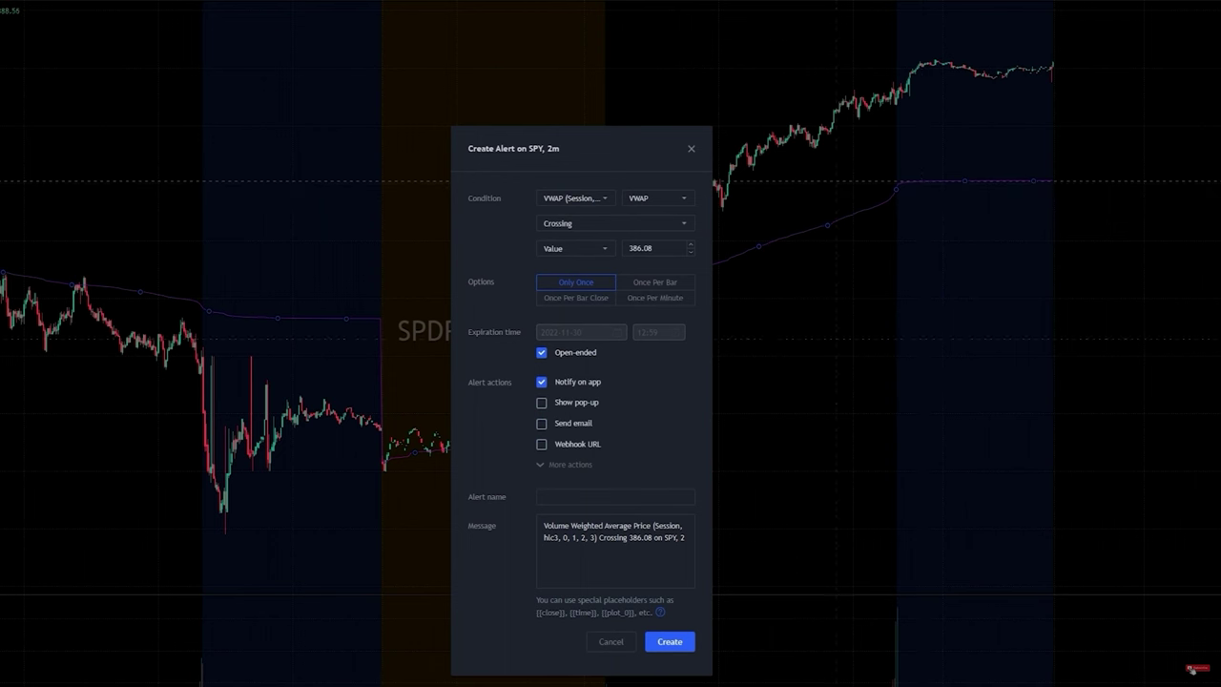
{"action": "left_click", "coordinate": [598, 227]}
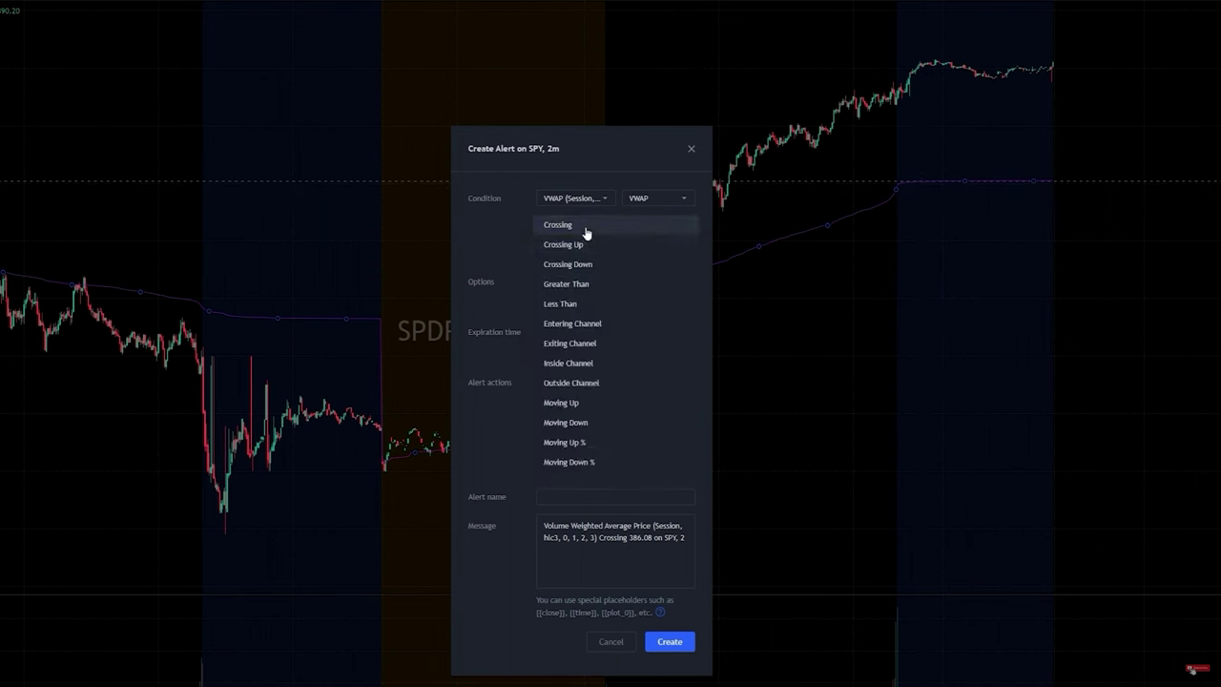
{"action": "left_click", "coordinate": [582, 229]}
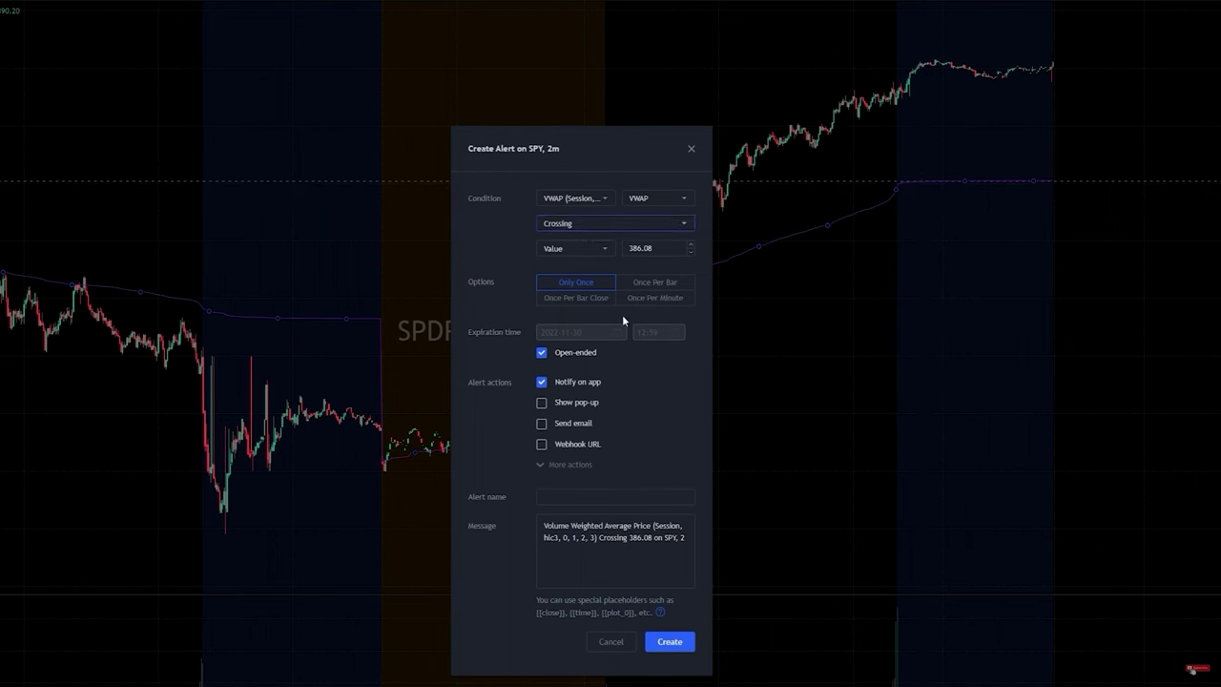
{"action": "left_click", "coordinate": [603, 250]}
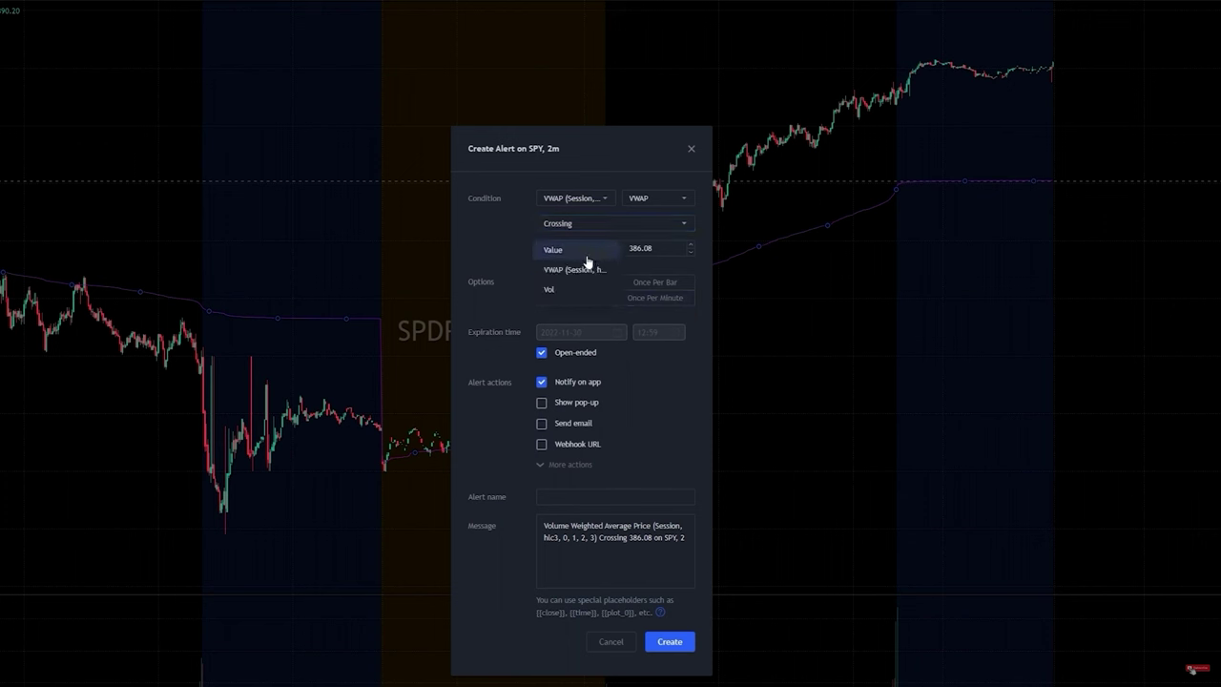
{"action": "left_click", "coordinate": [559, 272]}
{"action": "left_click", "coordinate": [669, 641]}
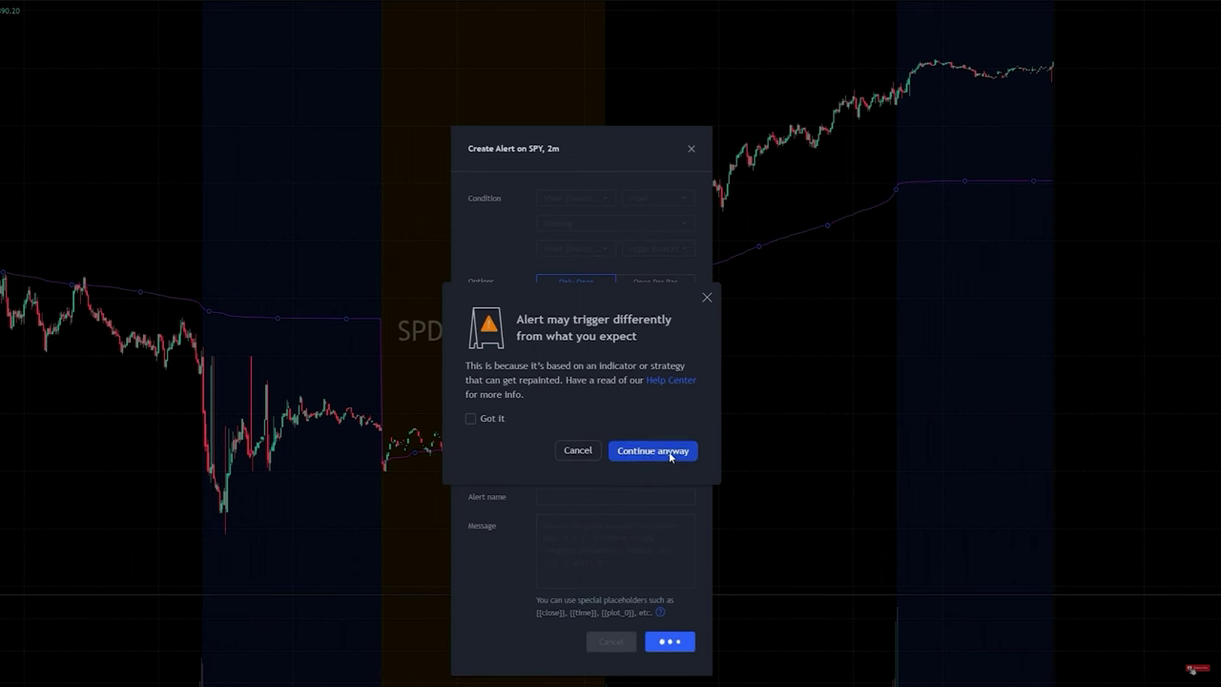
{"action": "left_click", "coordinate": [679, 452]}
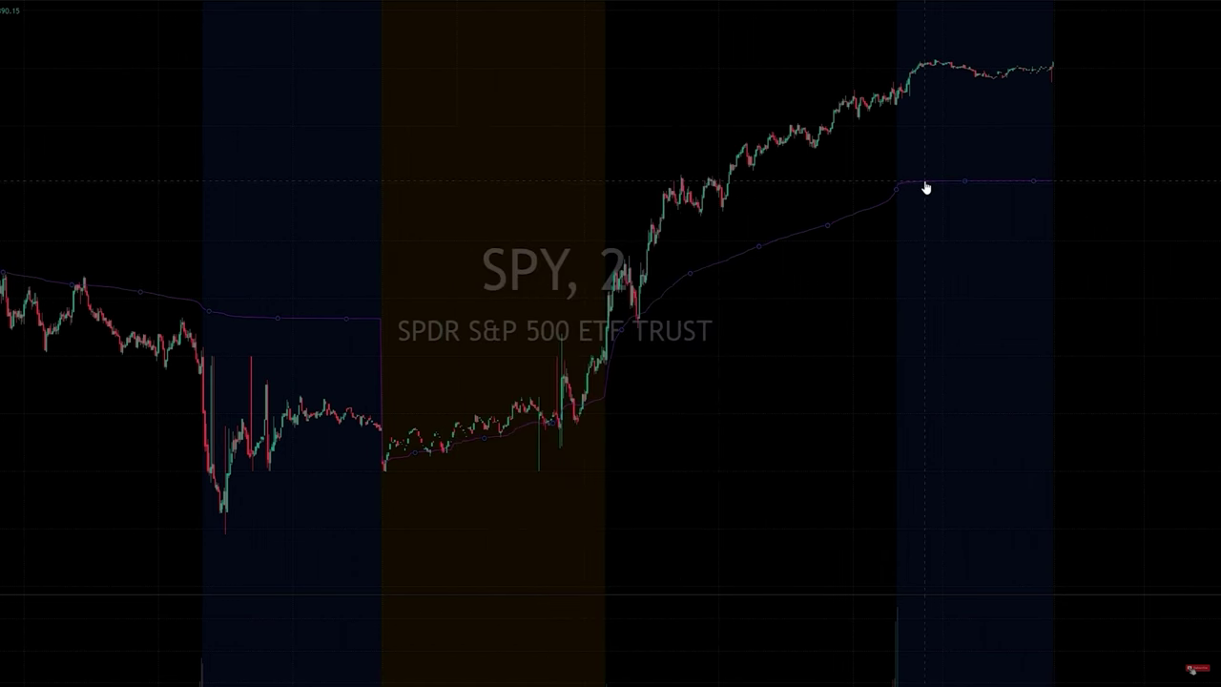
{"action": "left_click", "coordinate": [997, 188]}
{"action": "scroll", "coordinate": [875, 327], "scroll_direction": "down", "scroll_amount": 2}
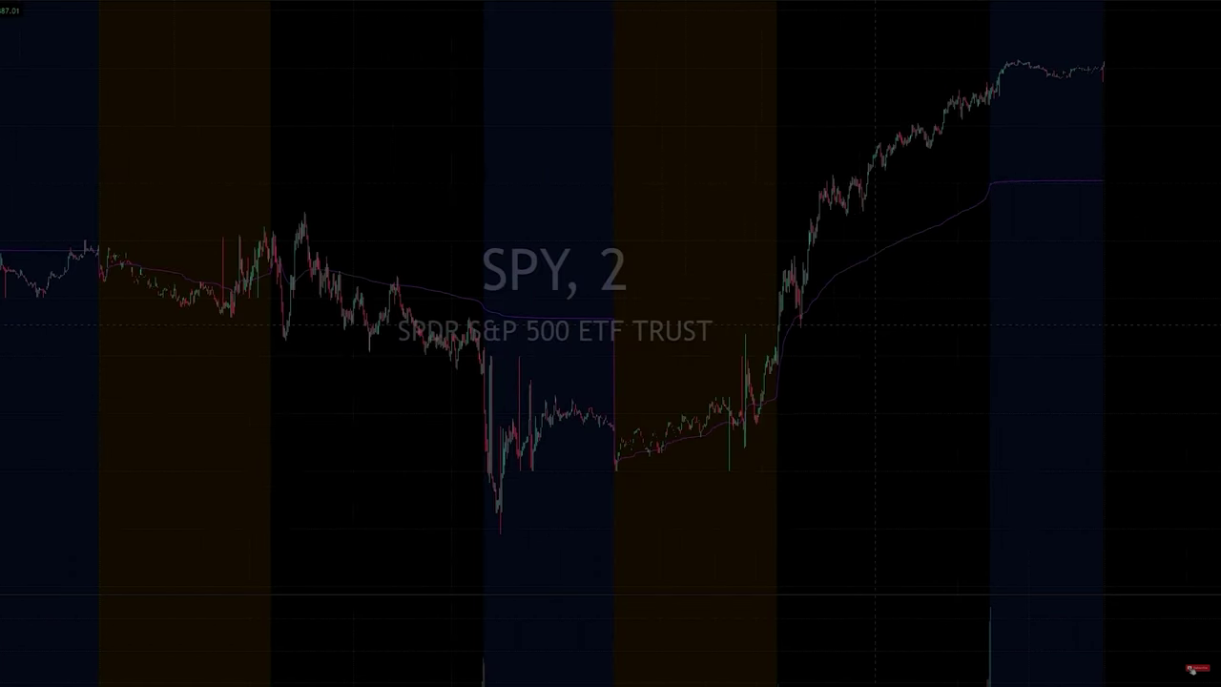
{"action": "scroll", "coordinate": [1192, 671], "scroll_direction": "up", "scroll_amount": 2}
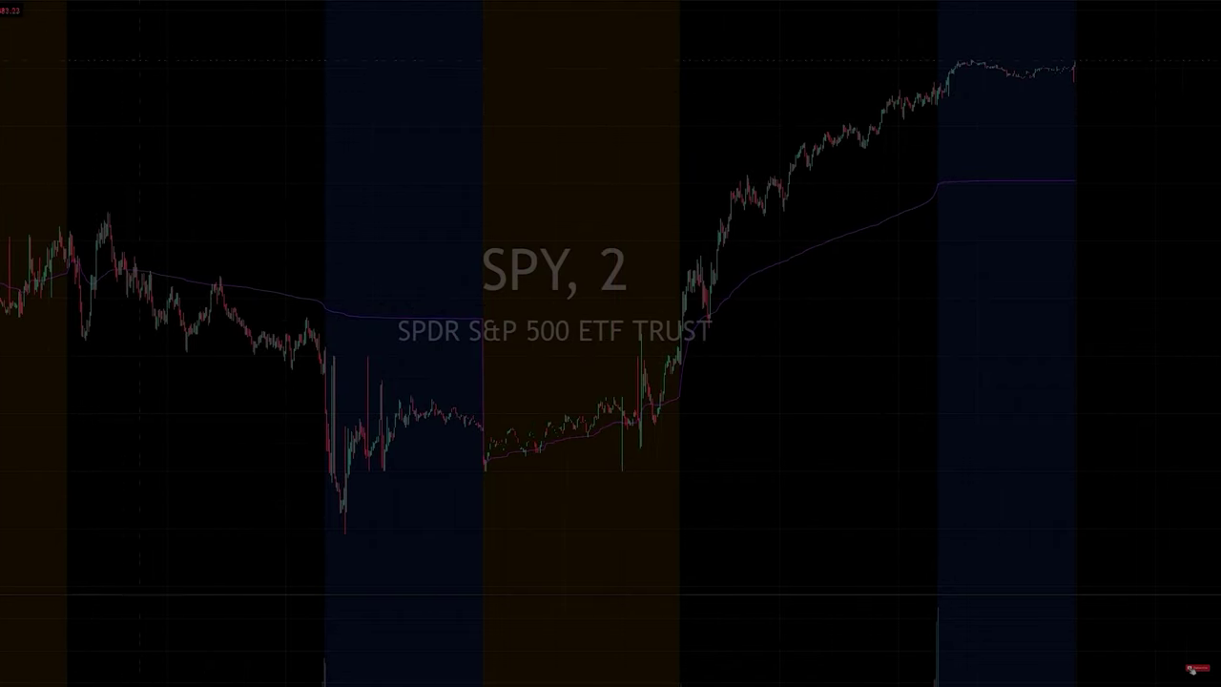
{"action": "right_click", "coordinate": [797, 259]}
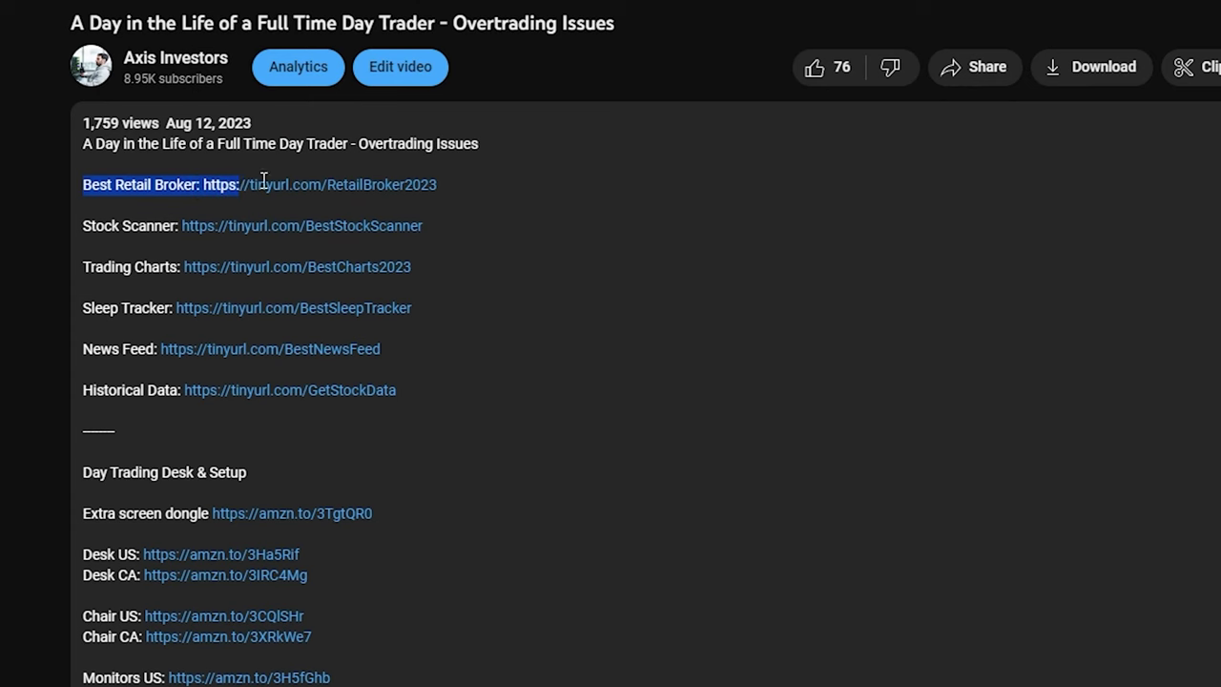
- Highlight the Best Retail Broker line with its link in the YouTube video's description
{"action": "left_click_drag", "start_coordinate": [263, 181], "coordinate": [433, 190]}
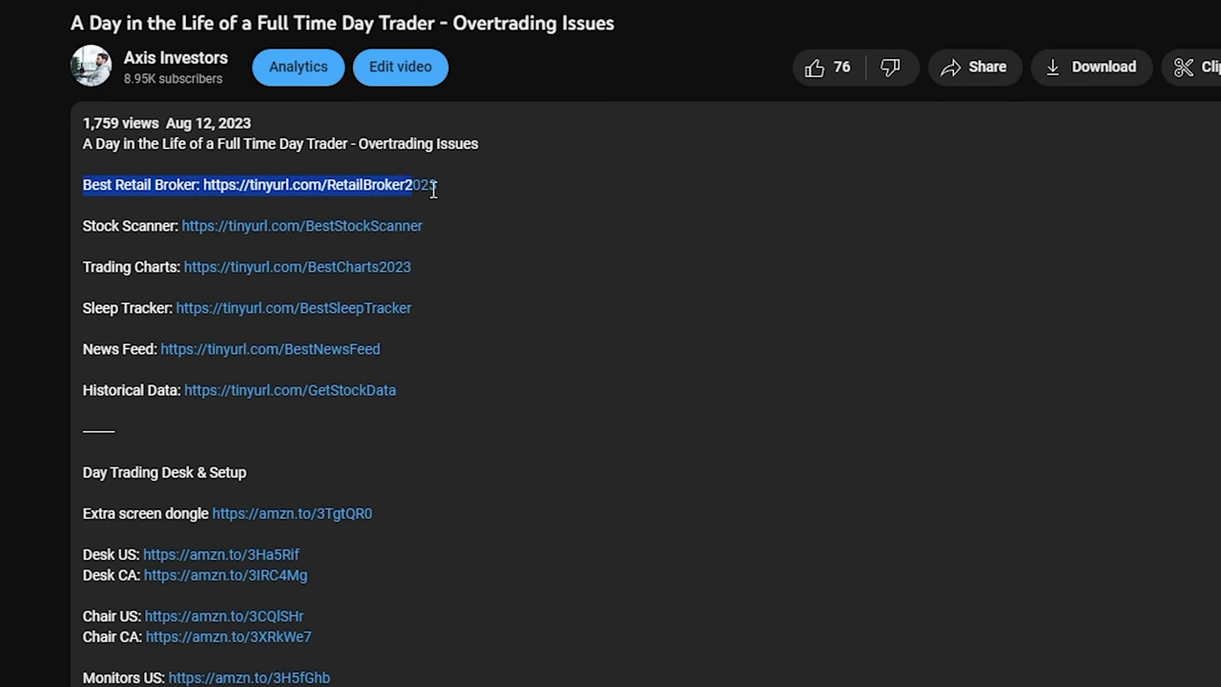